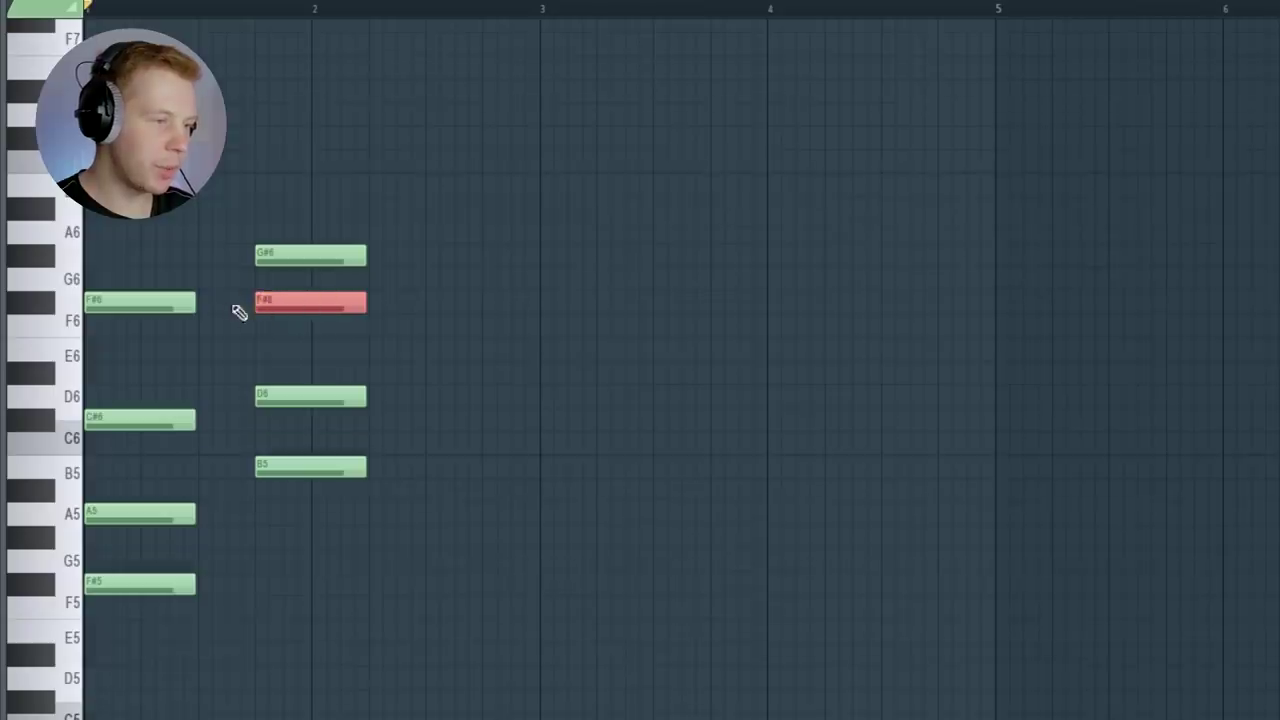
Audition the first two chords, removing the second chord's F#6 and adding B6 on top of it
{"action": "key", "text": "space"}
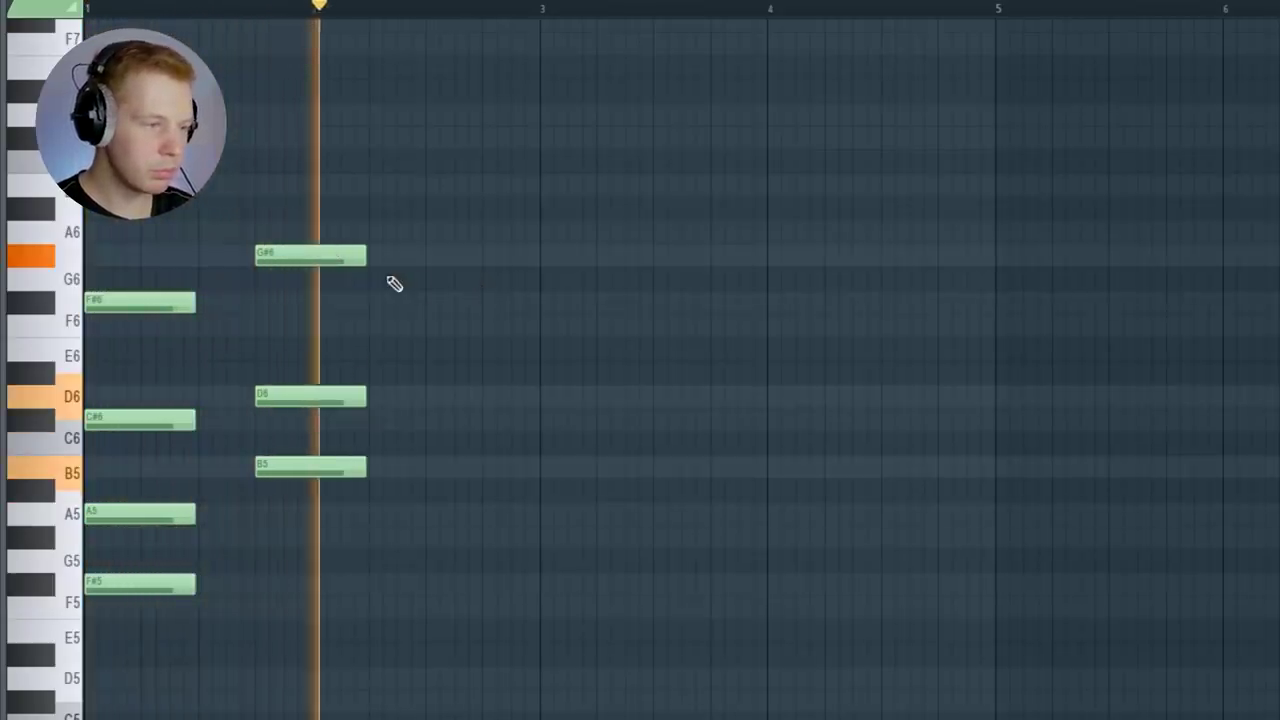
{"action": "key", "text": "space"}
{"action": "left_click", "coordinate": [310, 185]}
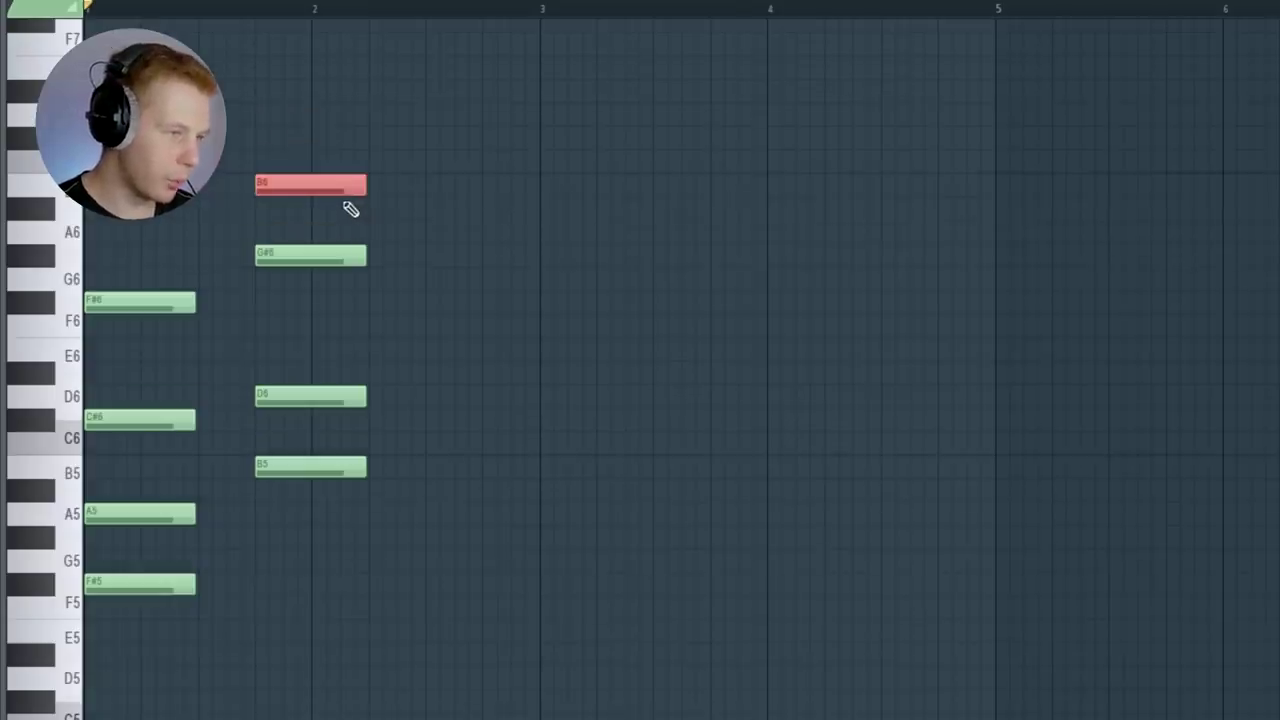
Add a run of short notes G#5, D6, G#6 and B6 between the second chord and bar 3, and play it back
{"action": "left_click", "coordinate": [424, 254], "text": "ctrl"}
{"action": "left_click_drag", "start_coordinate": [410, 512], "coordinate": [416, 548]}
{"action": "left_click_drag", "start_coordinate": [455, 490], "coordinate": [452, 398]}
{"action": "left_click", "coordinate": [490, 345]}
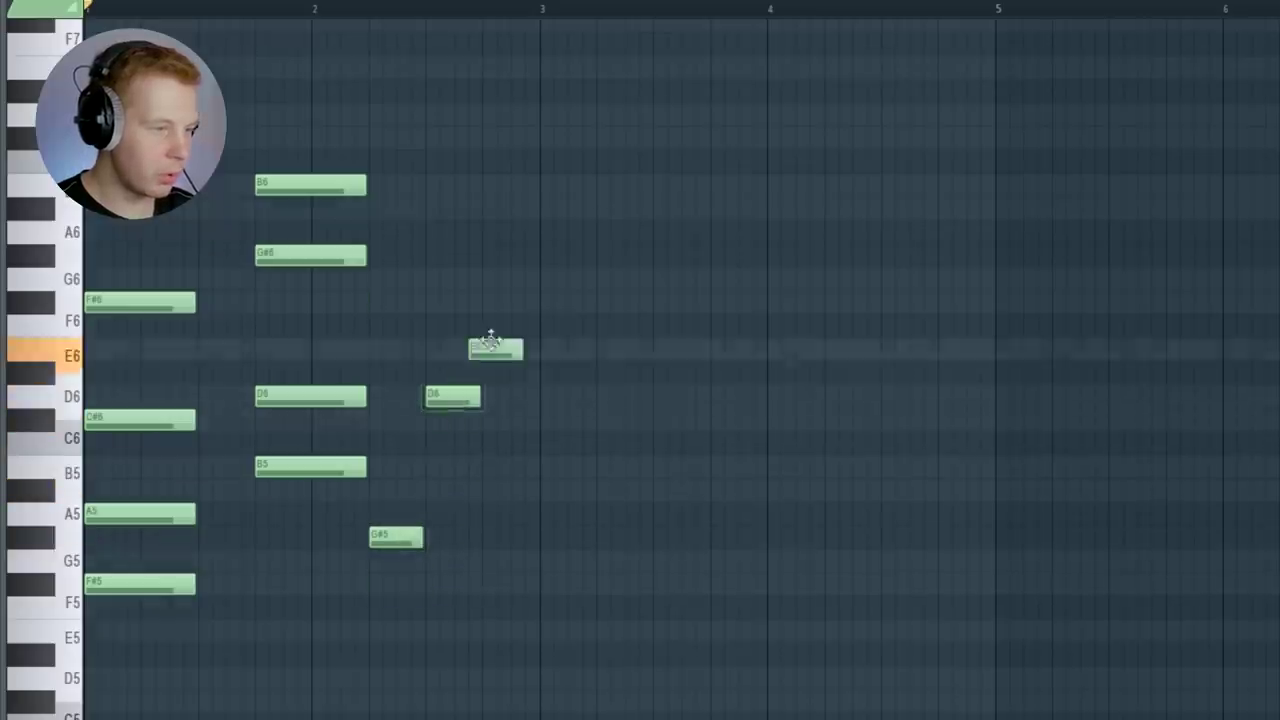
{"action": "left_click_drag", "start_coordinate": [490, 341], "coordinate": [484, 243]}
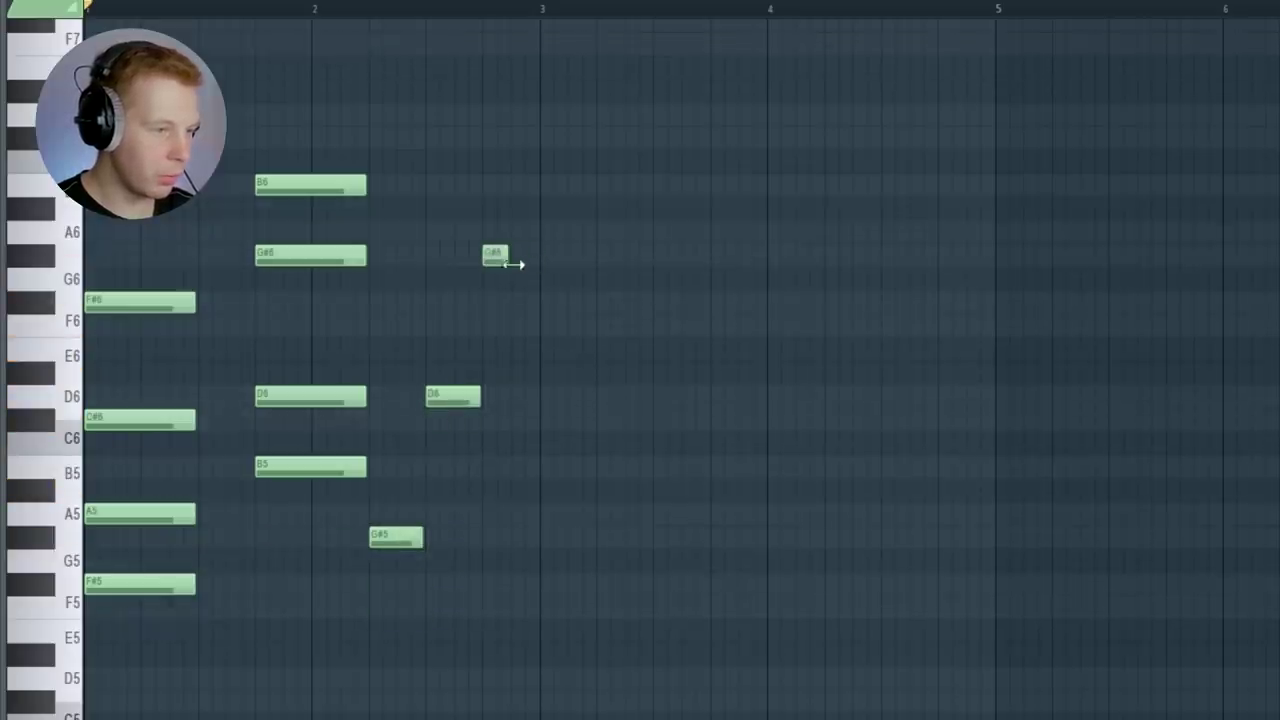
{"action": "key", "text": "space"}
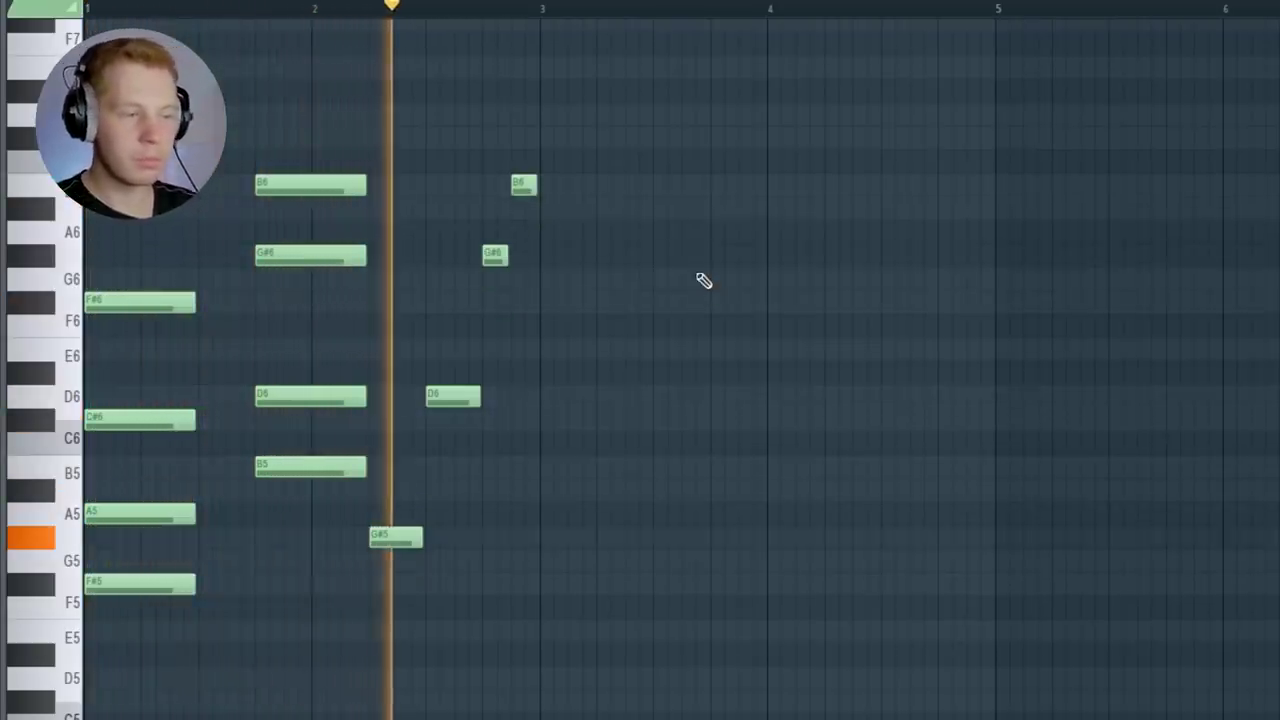
{"action": "key", "text": "space"}
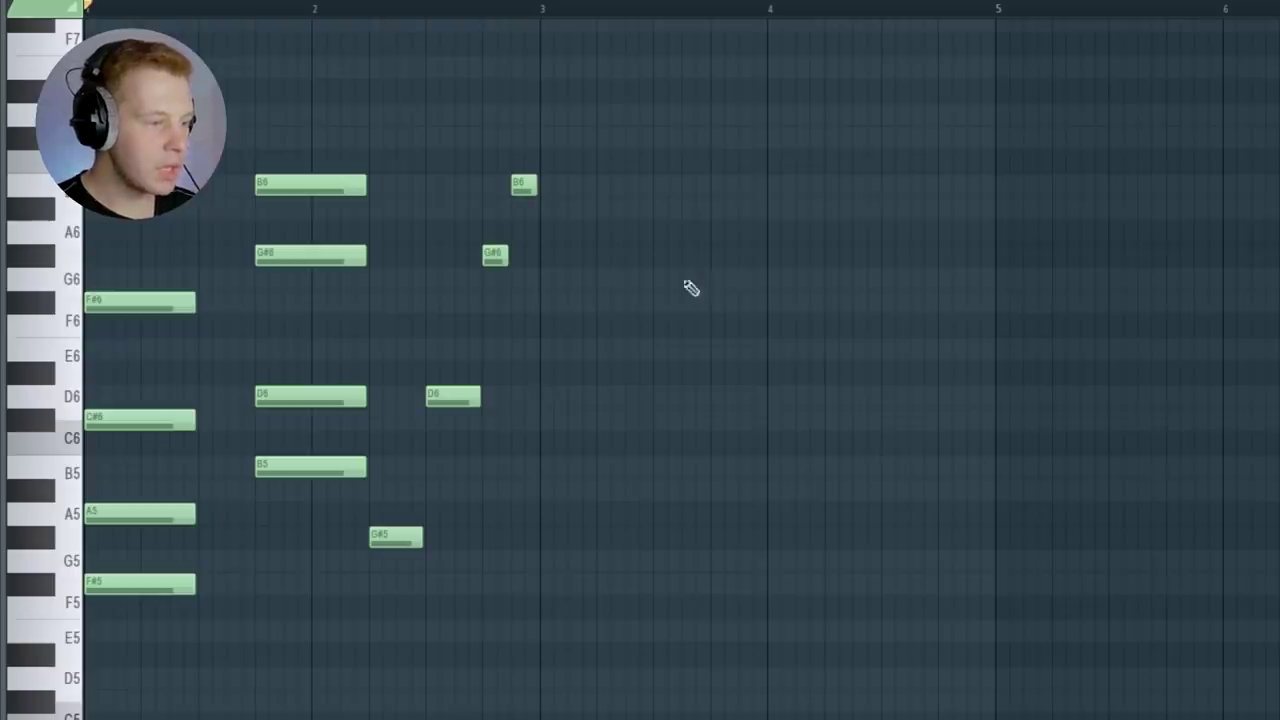
Copy the second chord to bar 3 and lower its upper notes to form B5, D6, F#6 and A6
{"action": "left_click_drag", "start_coordinate": [276, 125], "coordinate": [279, 511]}
{"action": "left_click_drag", "start_coordinate": [288, 461], "coordinate": [597, 466]}
{"action": "left_click", "coordinate": [630, 524]}
{"action": "left_click_drag", "start_coordinate": [588, 258], "coordinate": [580, 305]}
{"action": "left_click_drag", "start_coordinate": [583, 189], "coordinate": [582, 242]}
Compare the second chord's G#6 with the notes of the bar 3 chord, and play the progression
{"action": "mouse_move", "coordinate": [240, 222]}
{"action": "left_mouse_down"}
{"action": "mouse_move", "coordinate": [346, 278]}
{"action": "mouse_move", "coordinate": [333, 288]}
{"action": "left_mouse_up"}
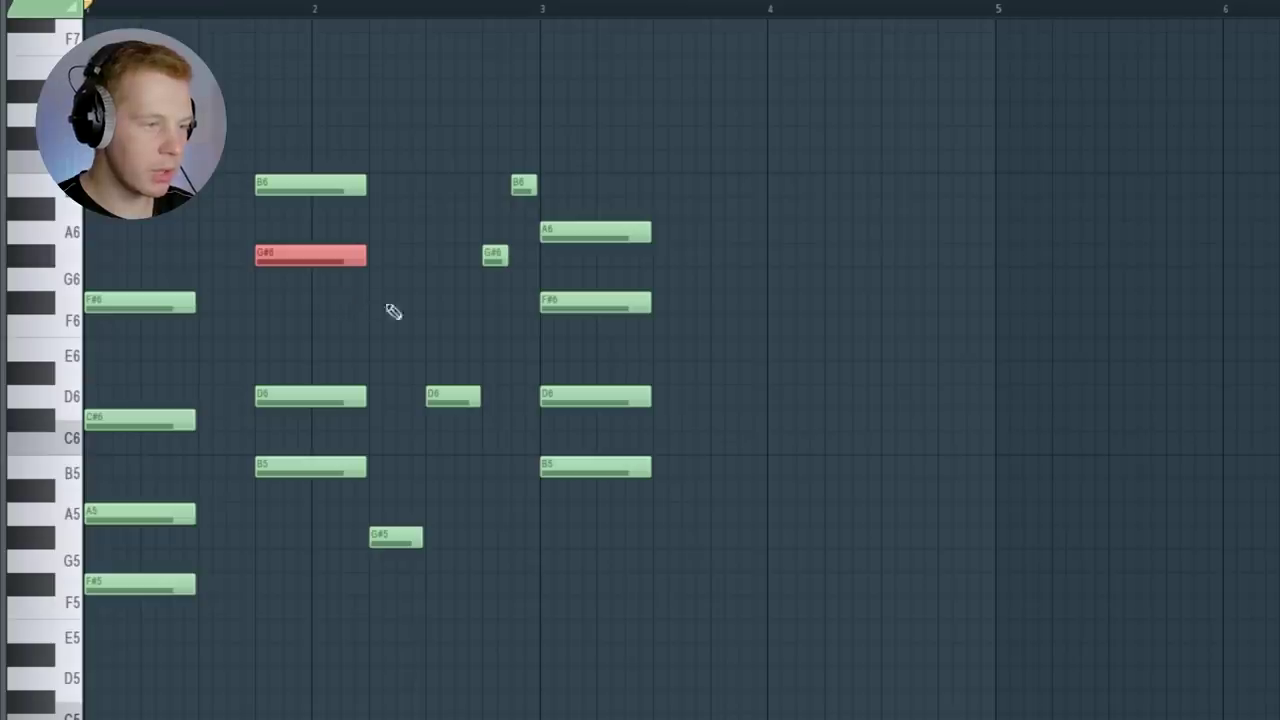
{"action": "left_click_drag", "start_coordinate": [560, 174], "coordinate": [645, 266]}
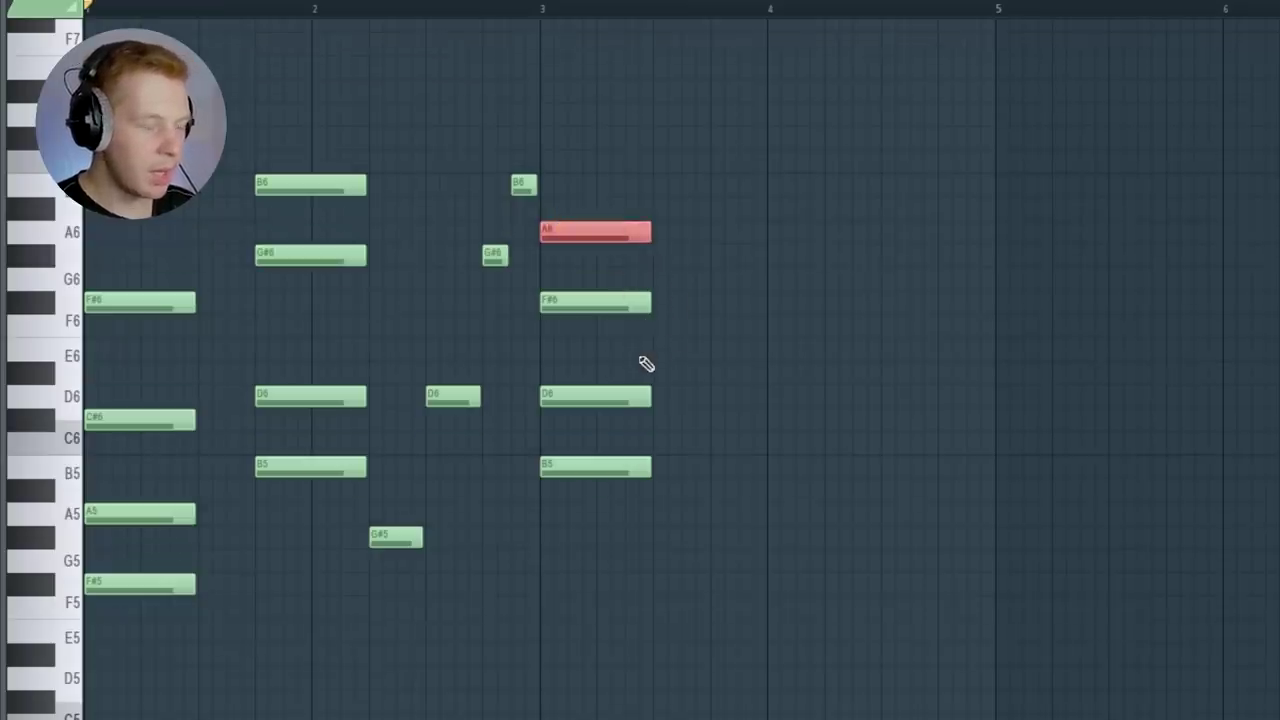
{"action": "left_click_drag", "start_coordinate": [536, 270], "coordinate": [684, 529]}
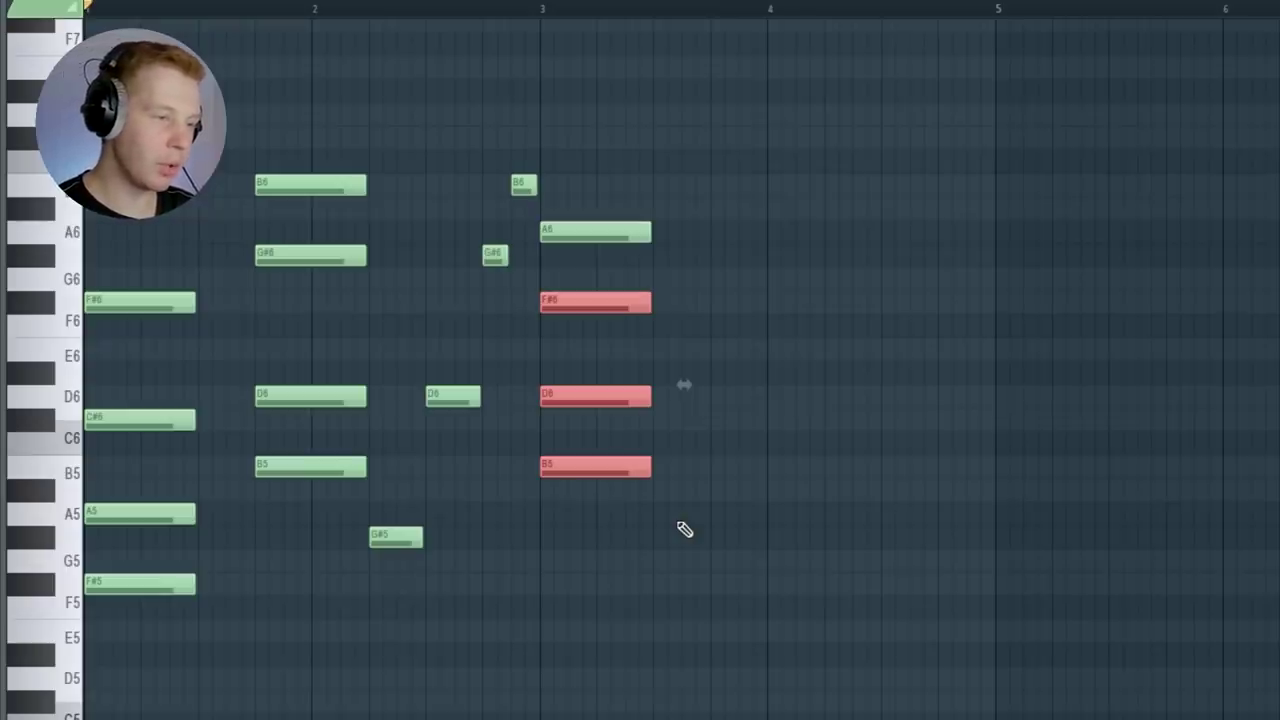
{"action": "key", "text": "ctrl+d"}
{"action": "key", "text": "space"}
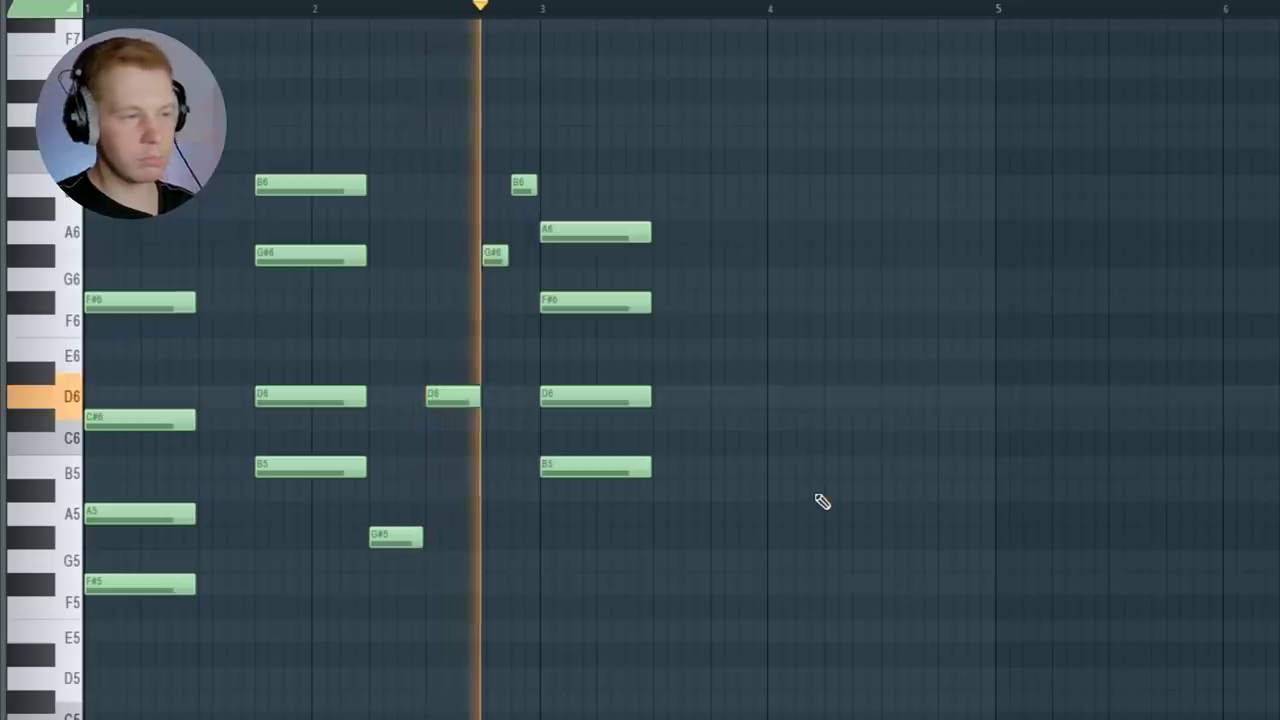
{"action": "key", "text": "space"}
{"action": "left_click", "coordinate": [790, 444]}
{"action": "left_click_drag", "start_coordinate": [836, 447], "coordinate": [819, 461]}
{"action": "right_click", "coordinate": [818, 438]}
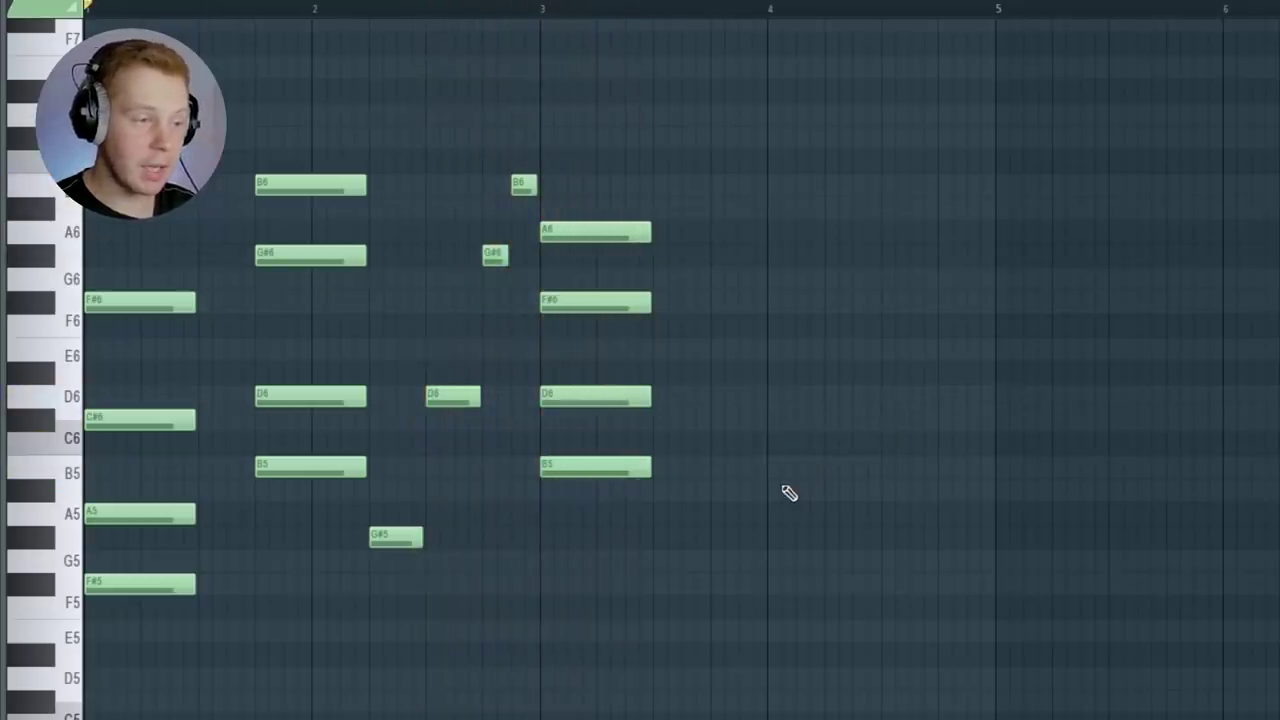
Build a chord of G#5, F6, G#6 and B6 at the start of bar 4 and audition it
{"action": "left_click", "coordinate": [836, 347]}
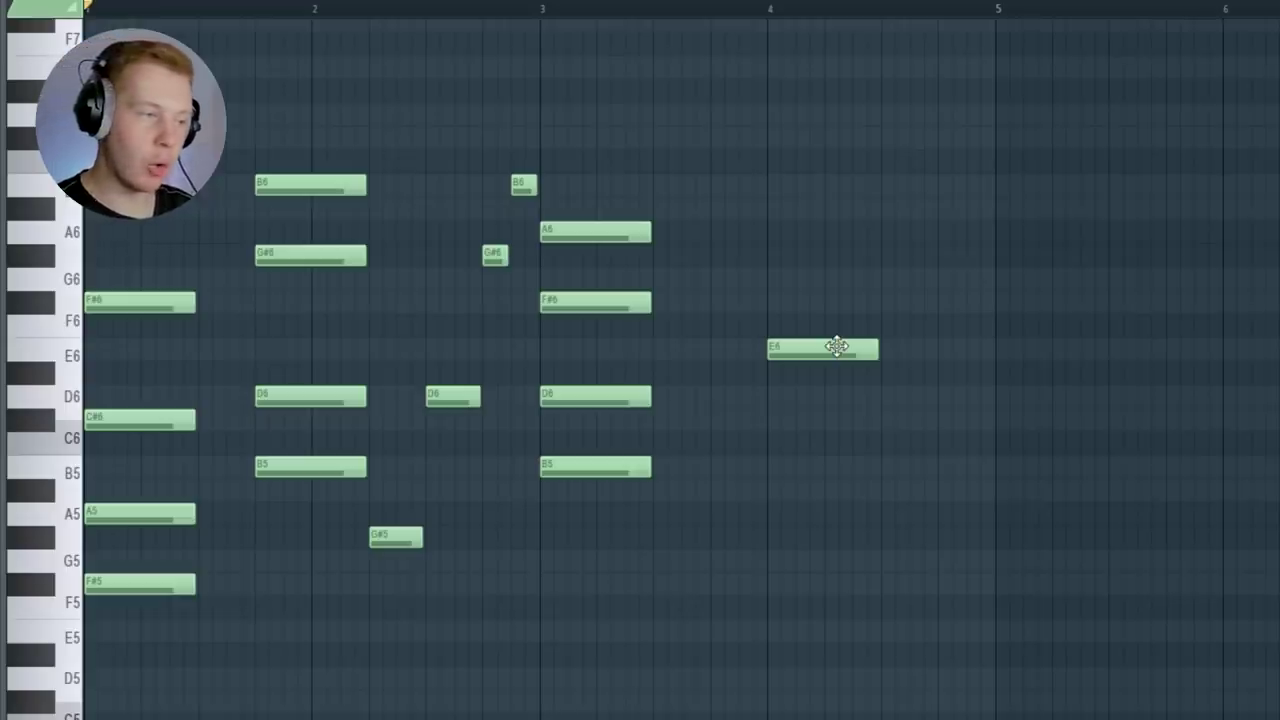
{"action": "key", "text": "space"}
{"action": "key", "text": "space"}
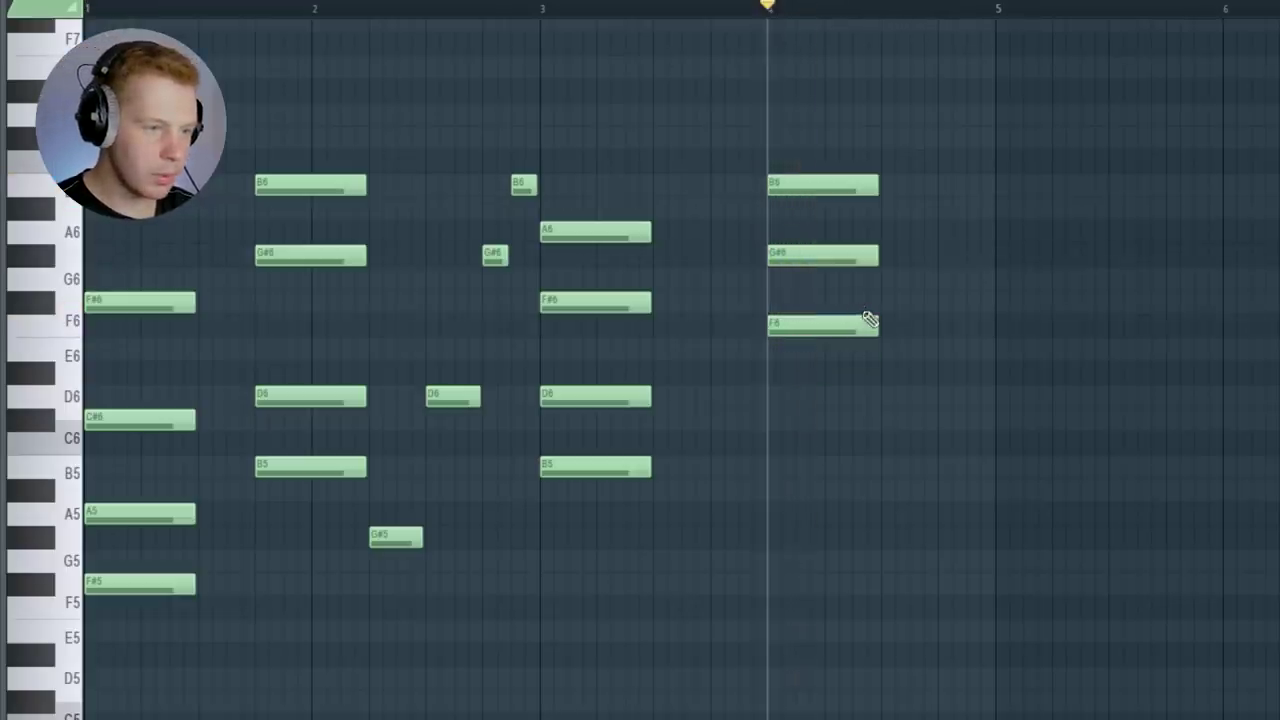
{"action": "left_click", "coordinate": [870, 320]}
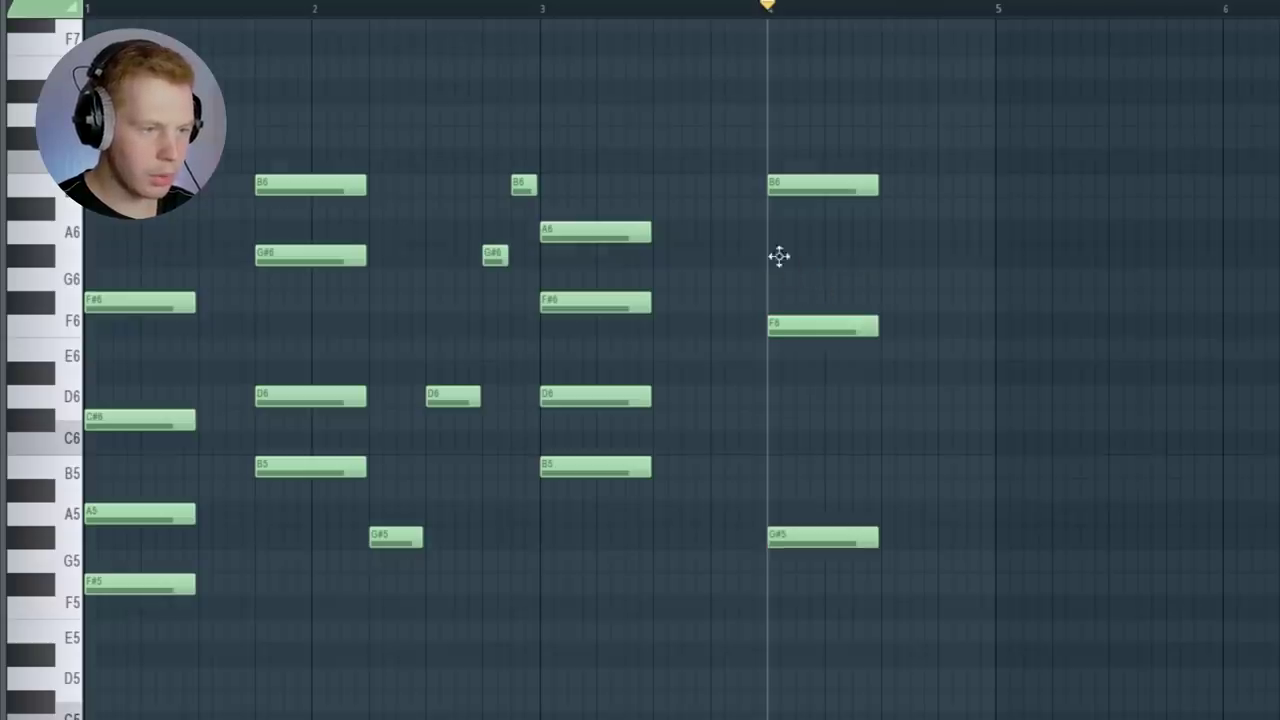
{"action": "left_click", "coordinate": [778, 257]}
{"action": "key", "text": "space"}
{"action": "key", "text": "space"}
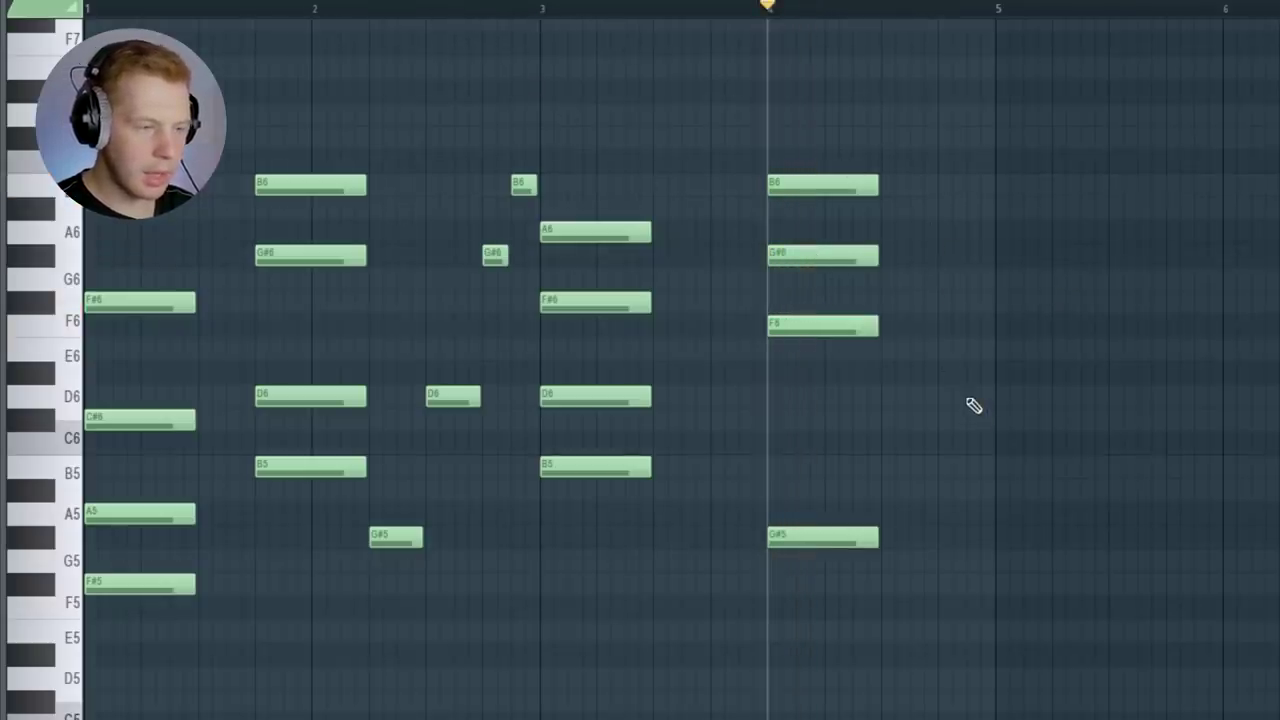
Add a closing chord of D6, G#6 and D7 in the second half of bar 4 and play the whole progression
{"action": "left_click", "coordinate": [925, 397]}
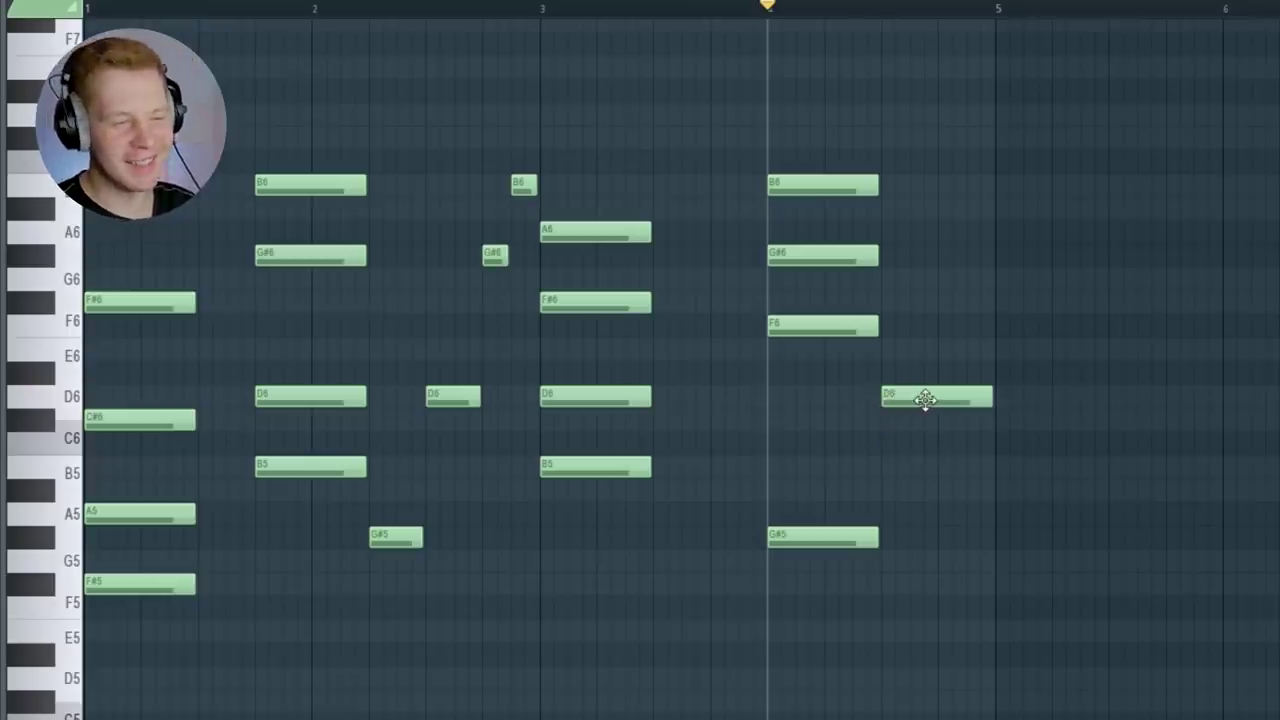
{"action": "left_click_drag", "start_coordinate": [940, 300], "coordinate": [943, 255]}
{"action": "left_click_drag", "start_coordinate": [950, 160], "coordinate": [946, 111]}
{"action": "key", "text": "space"}
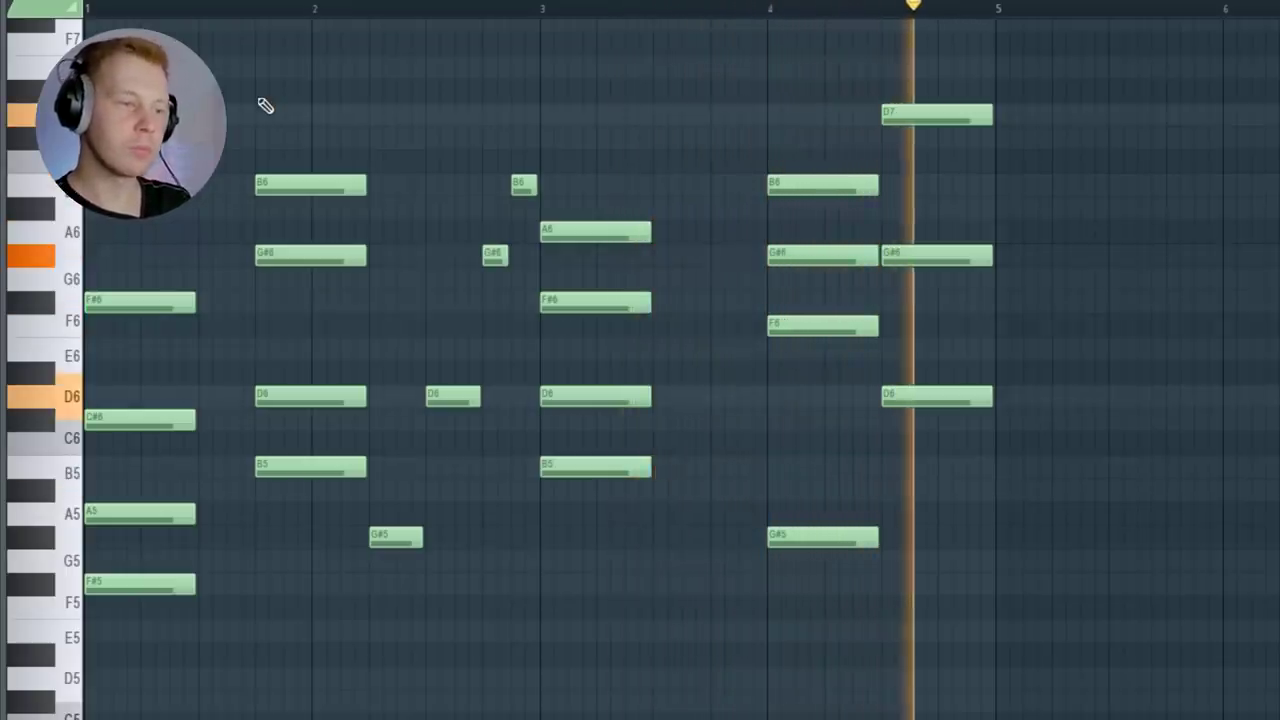
{"action": "key", "text": "space"}
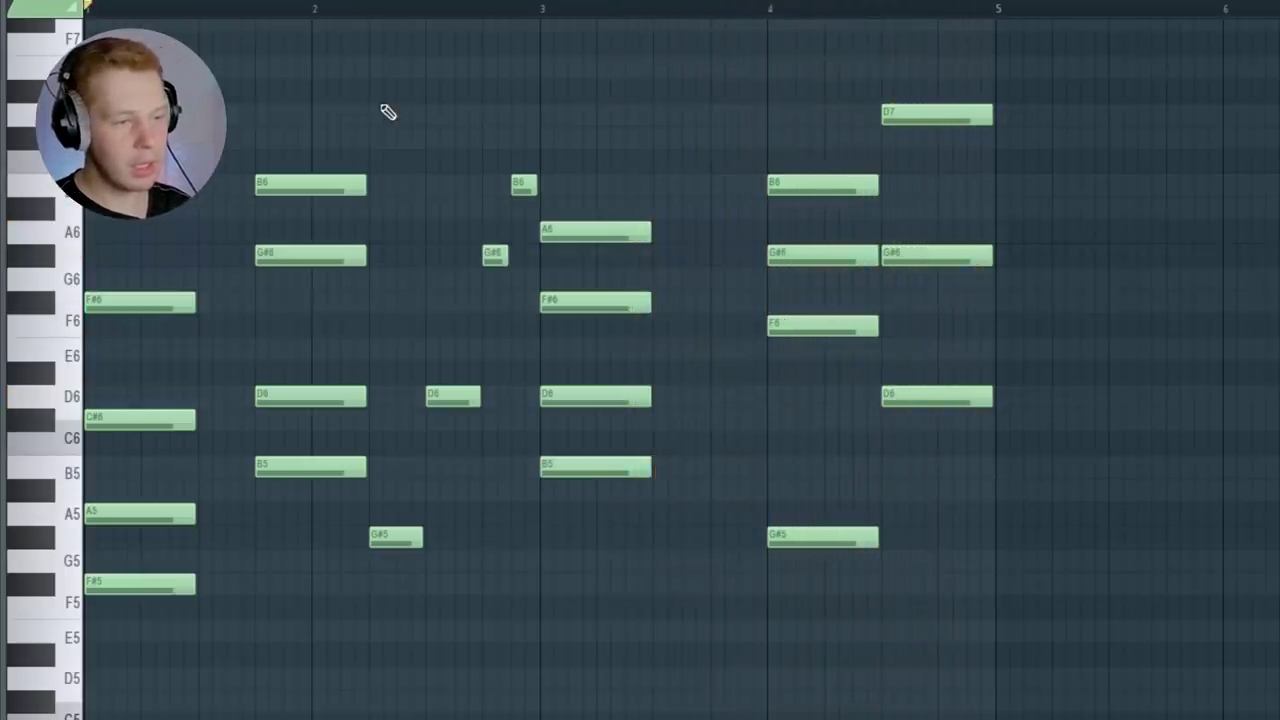
{"action": "key", "text": "space"}
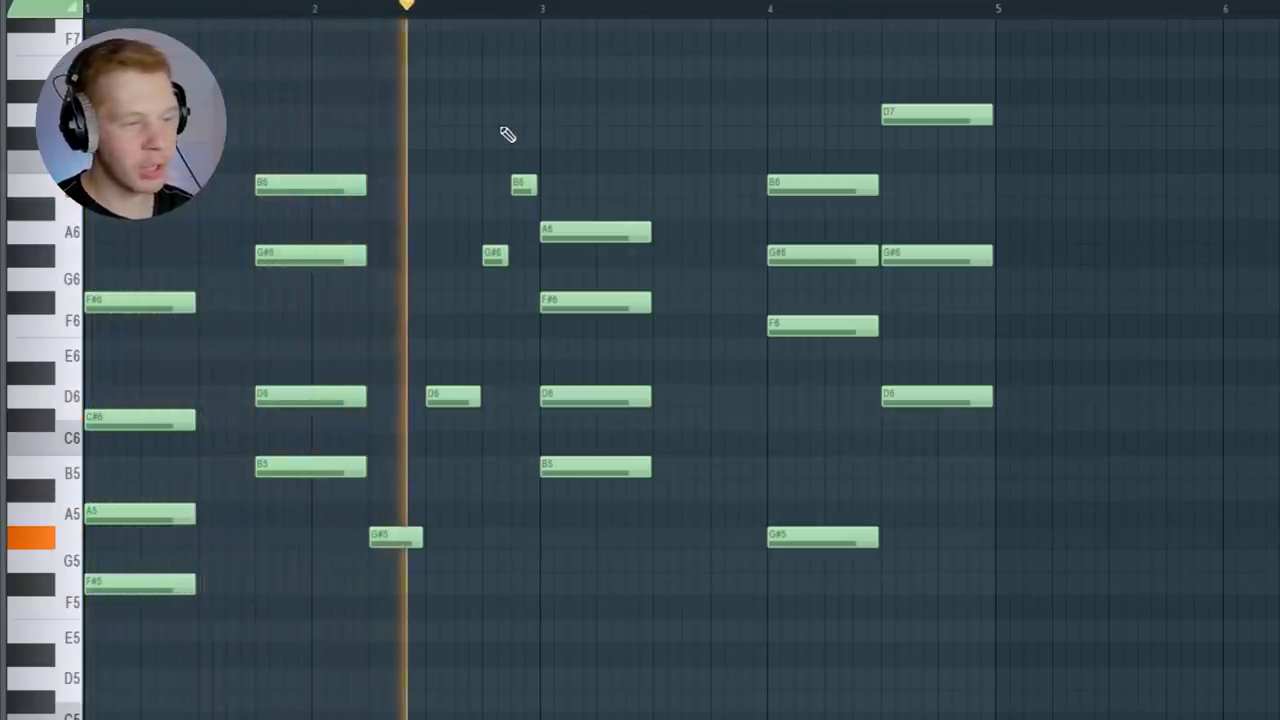
{"action": "key", "text": "space"}
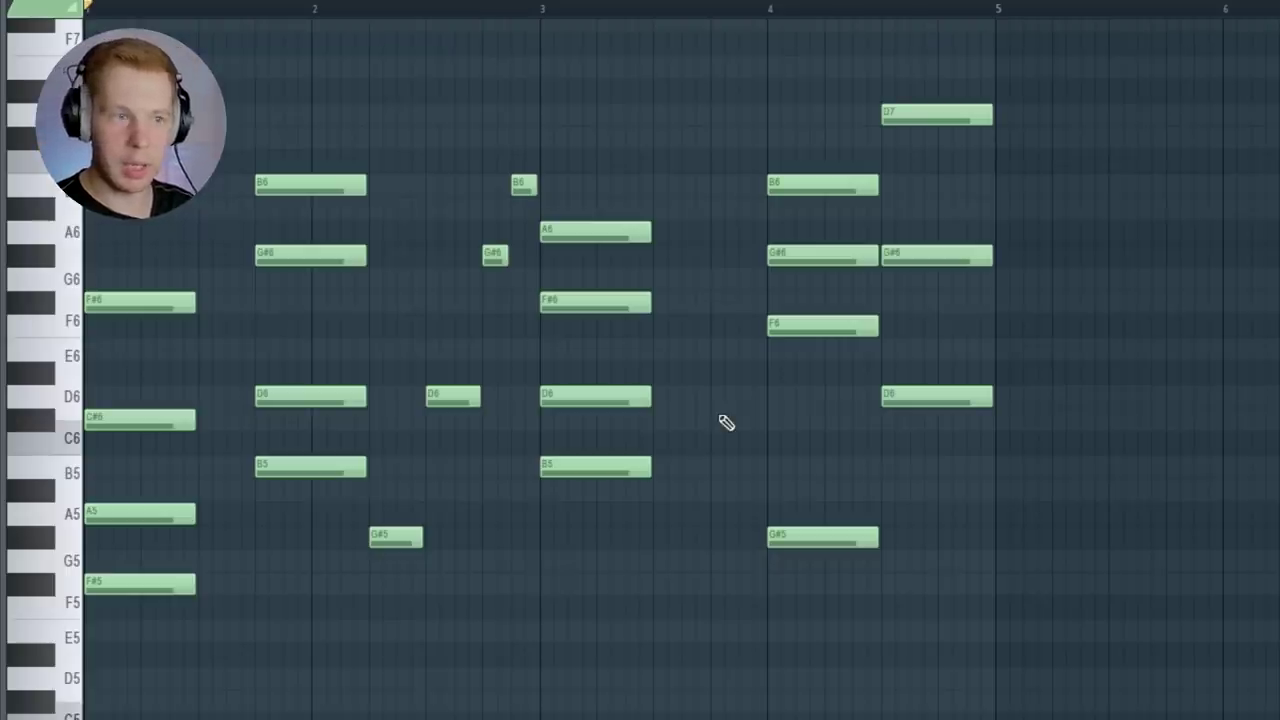
Quantize the notes with the 16_hiphop westside template and start playback
{"action": "key", "text": "alt+q"}
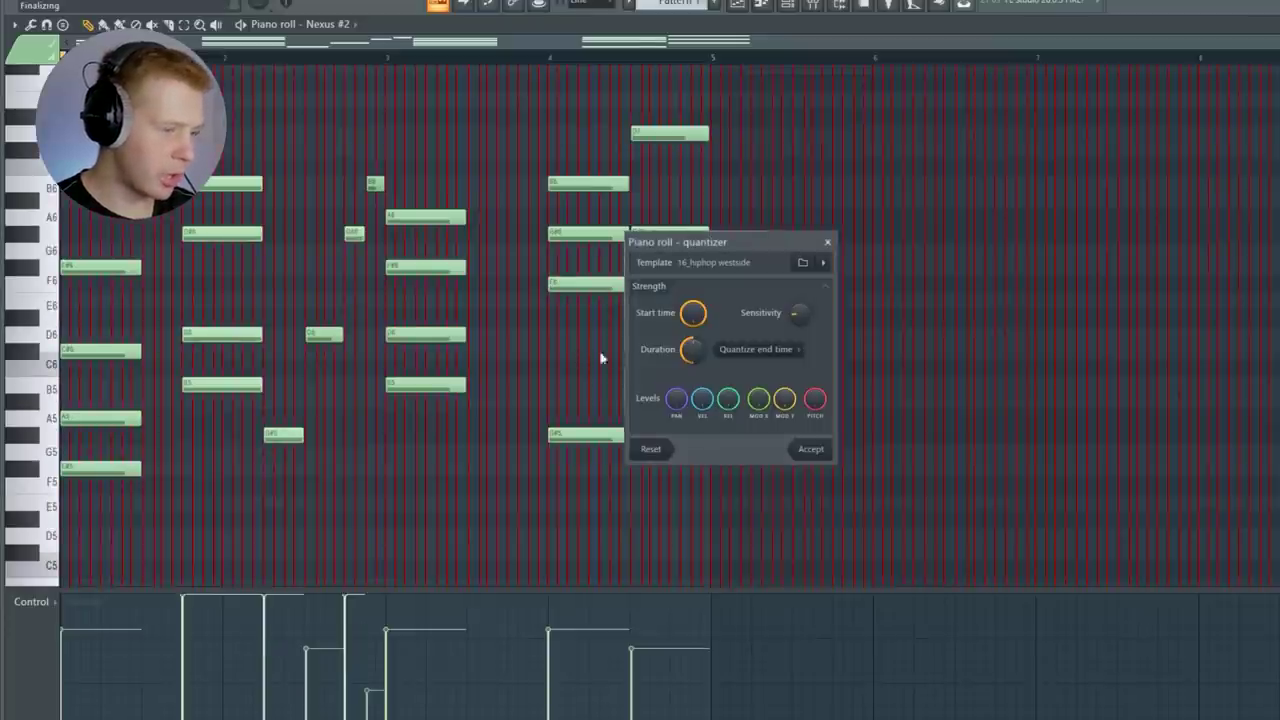
{"action": "left_click", "coordinate": [811, 449]}
{"action": "key", "text": "space"}
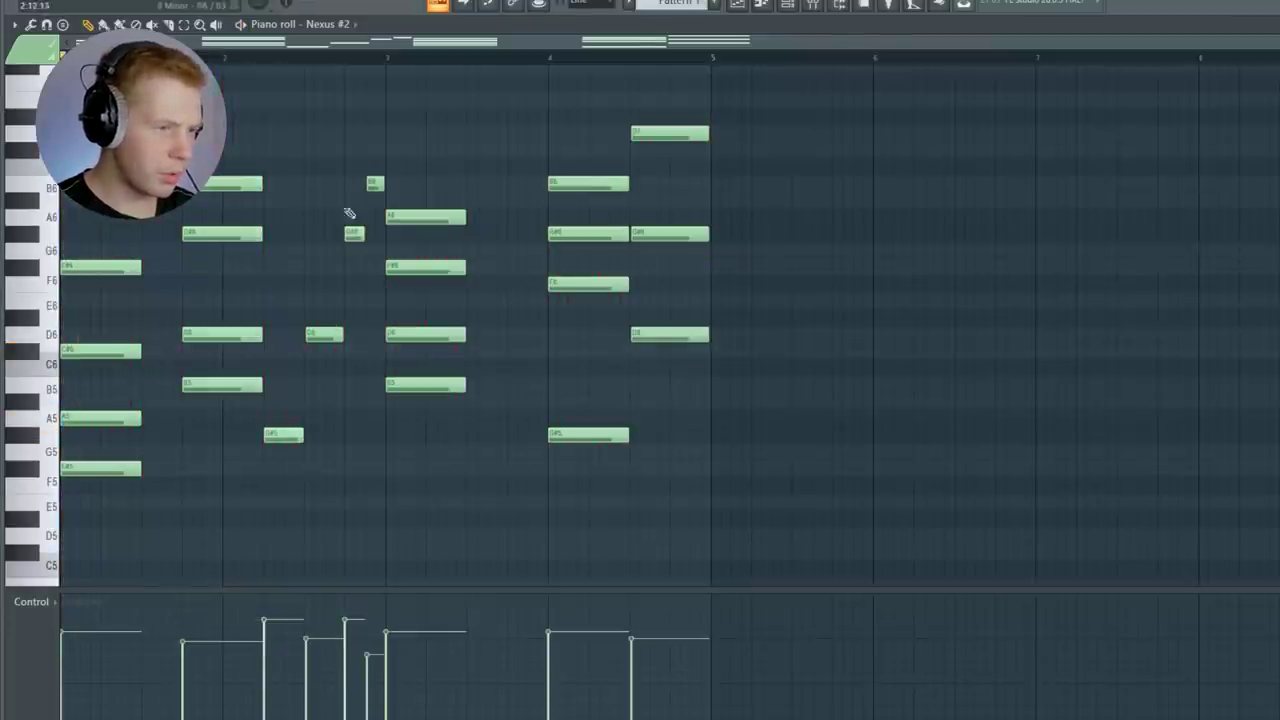
Ramp the velocities of the four-note run downward from G#5 to B6 and play it from the run's start
{"action": "left_click_drag", "start_coordinate": [367, 127], "coordinate": [287, 479]}
{"action": "left_click_drag", "start_coordinate": [290, 645], "coordinate": [368, 685]}
{"action": "key", "text": "space"}
{"action": "left_click", "coordinate": [267, 58]}
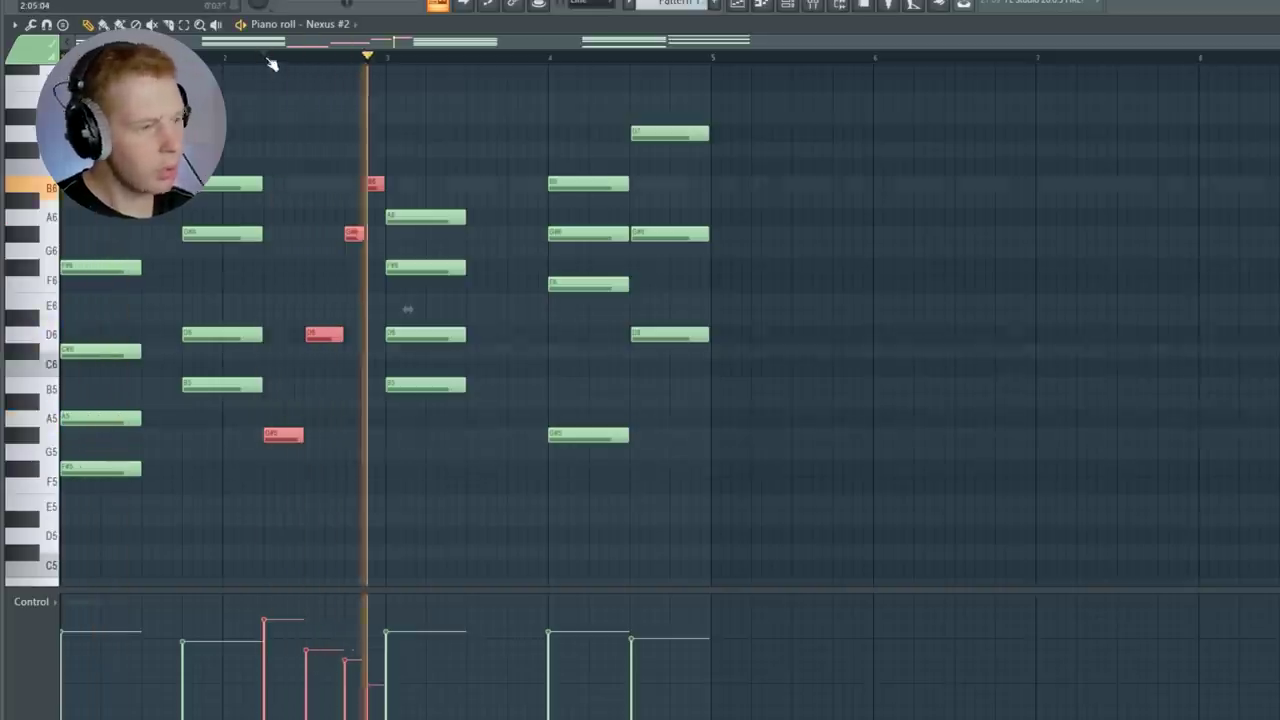
{"action": "key", "text": "space"}
Lower the velocity of the run's last B6 further, soften both chords in bar 4, and audition the result
{"action": "left_click_drag", "start_coordinate": [330, 125], "coordinate": [376, 191]}
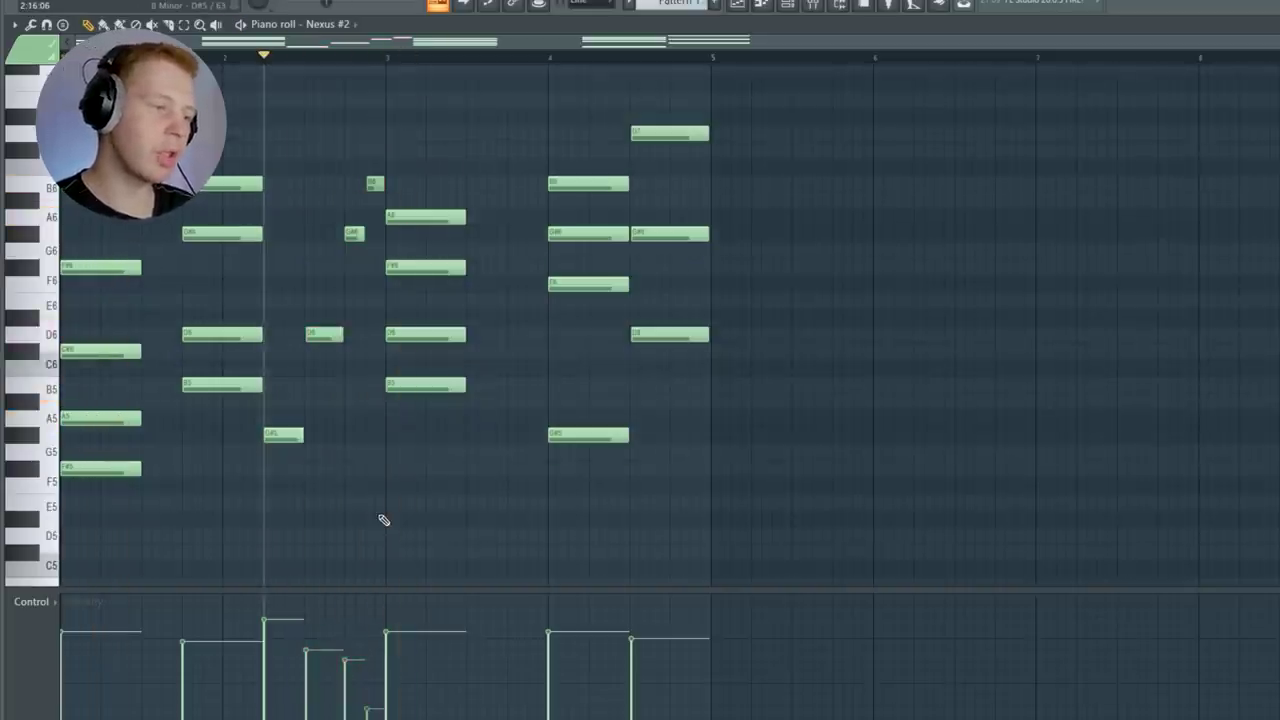
{"action": "key", "text": "space"}
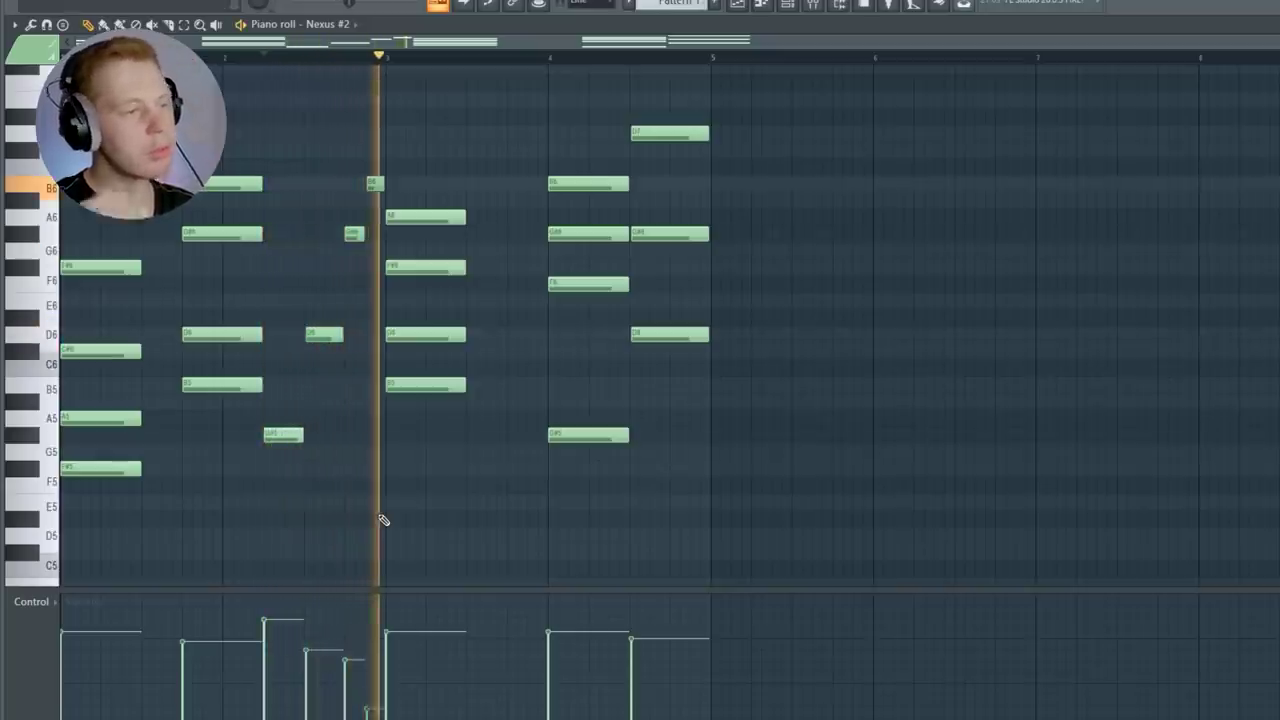
{"action": "key", "text": "space"}
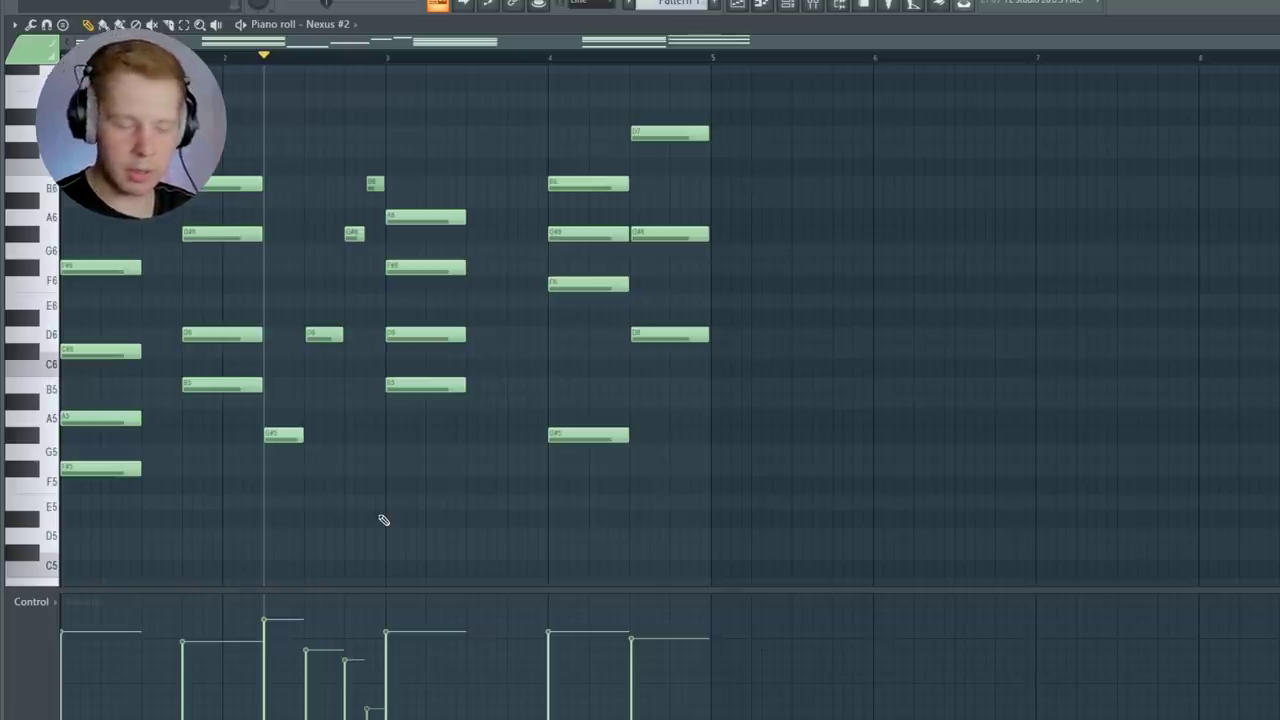
{"action": "key", "text": "space"}
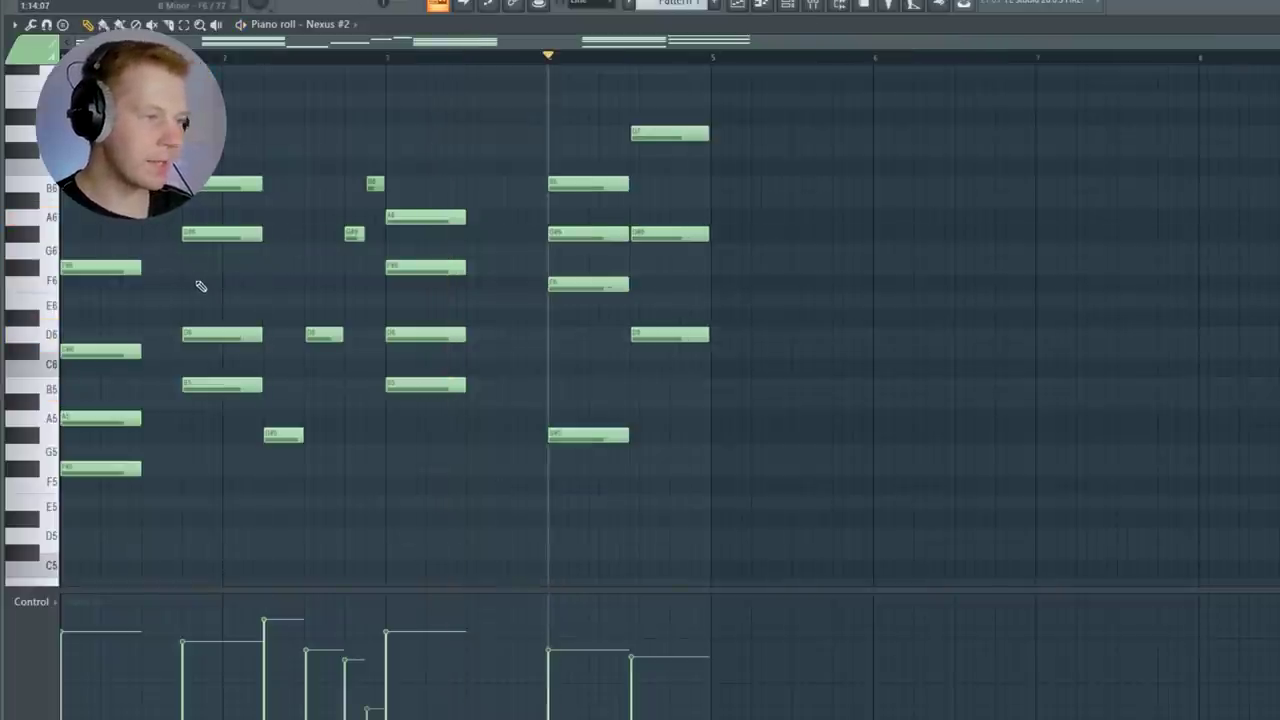
Strum the chords at the start of bars 1, 3 and 4 with an increased start time strength, auditioning the amount
{"action": "left_click_drag", "start_coordinate": [158, 224], "coordinate": [69, 555]}
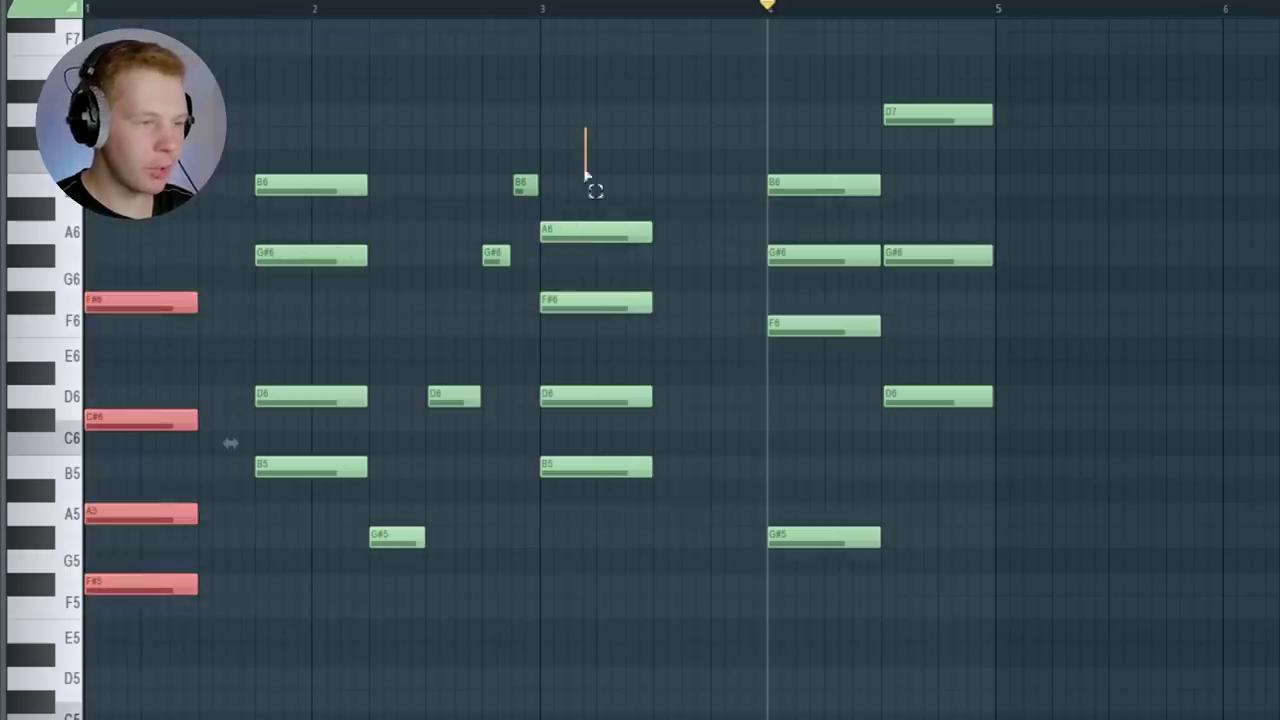
{"action": "left_click_drag", "start_coordinate": [586, 176], "coordinate": [612, 645]}
{"action": "left_click_drag", "start_coordinate": [825, 205], "coordinate": [783, 676]}
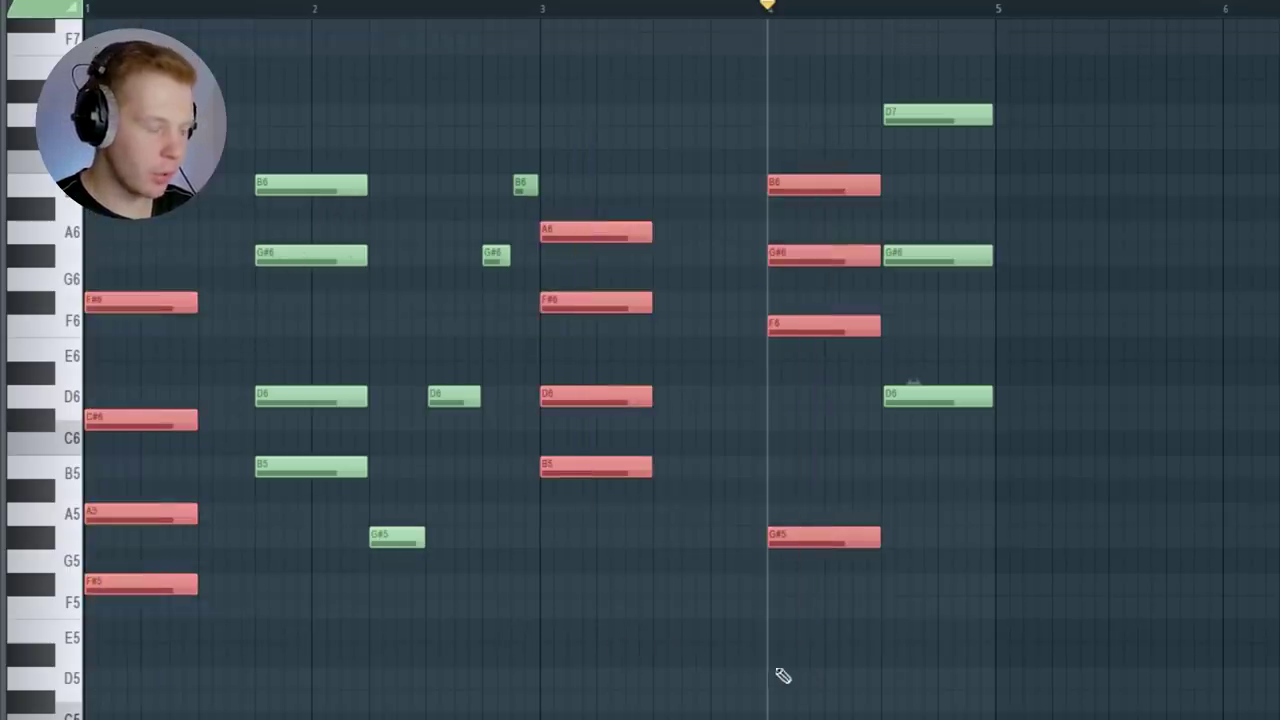
{"action": "key", "text": "space"}
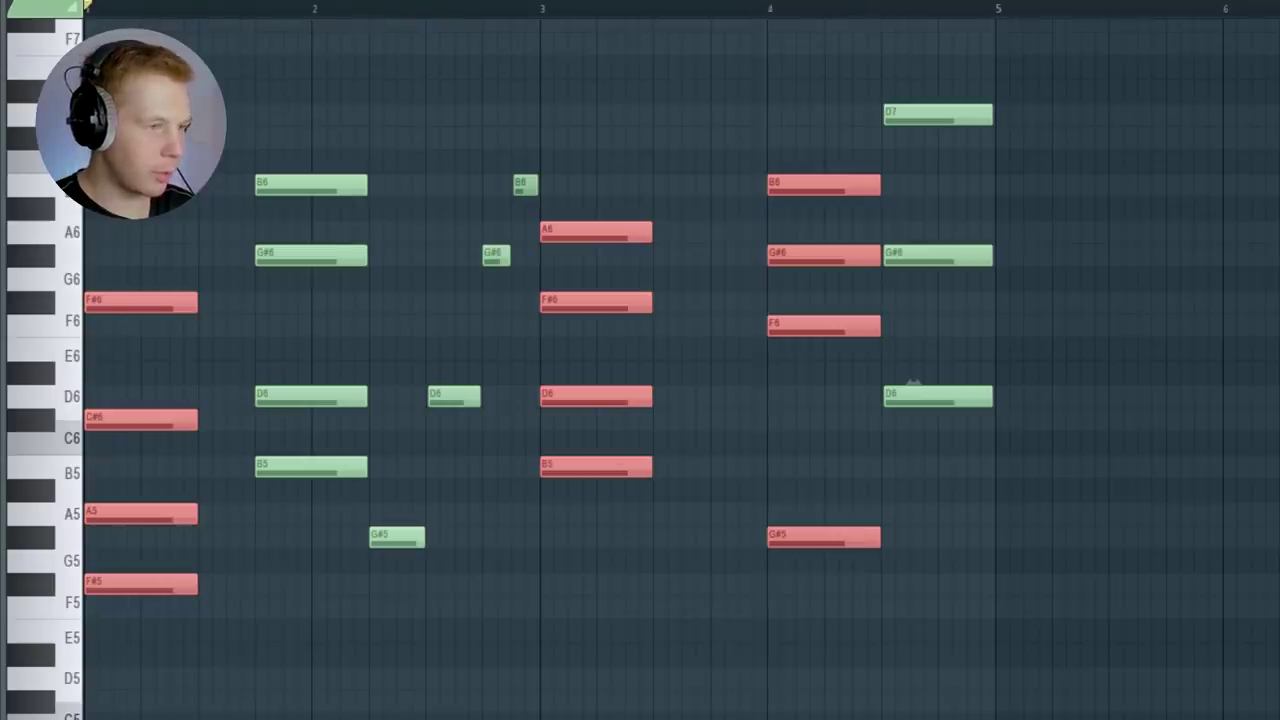
{"action": "key", "text": "alt+s"}
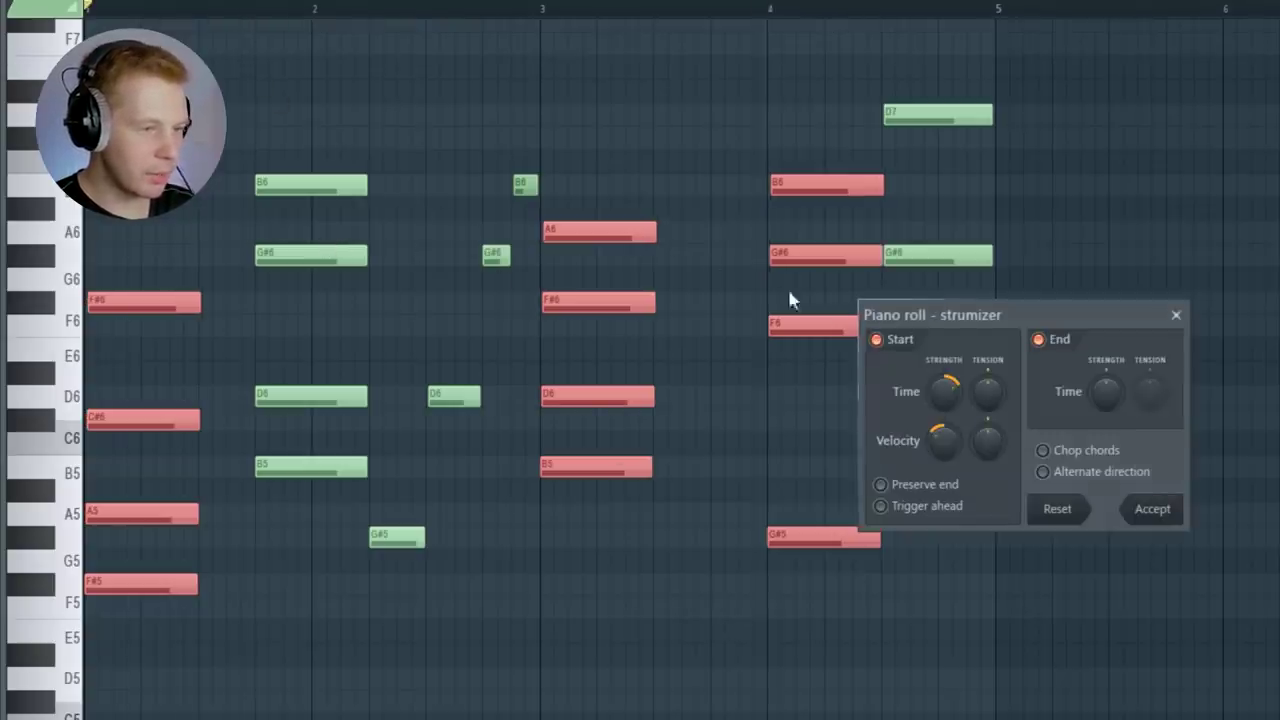
{"action": "key", "text": "space"}
{"action": "mouse_move", "coordinate": [945, 392]}
{"action": "left_mouse_down"}
{"action": "mouse_move", "coordinate": [945, 372]}
{"action": "mouse_move", "coordinate": [945, 384]}
{"action": "left_mouse_up"}
{"action": "key", "text": "space"}
{"action": "key", "text": "space"}
{"action": "key", "text": "space"}
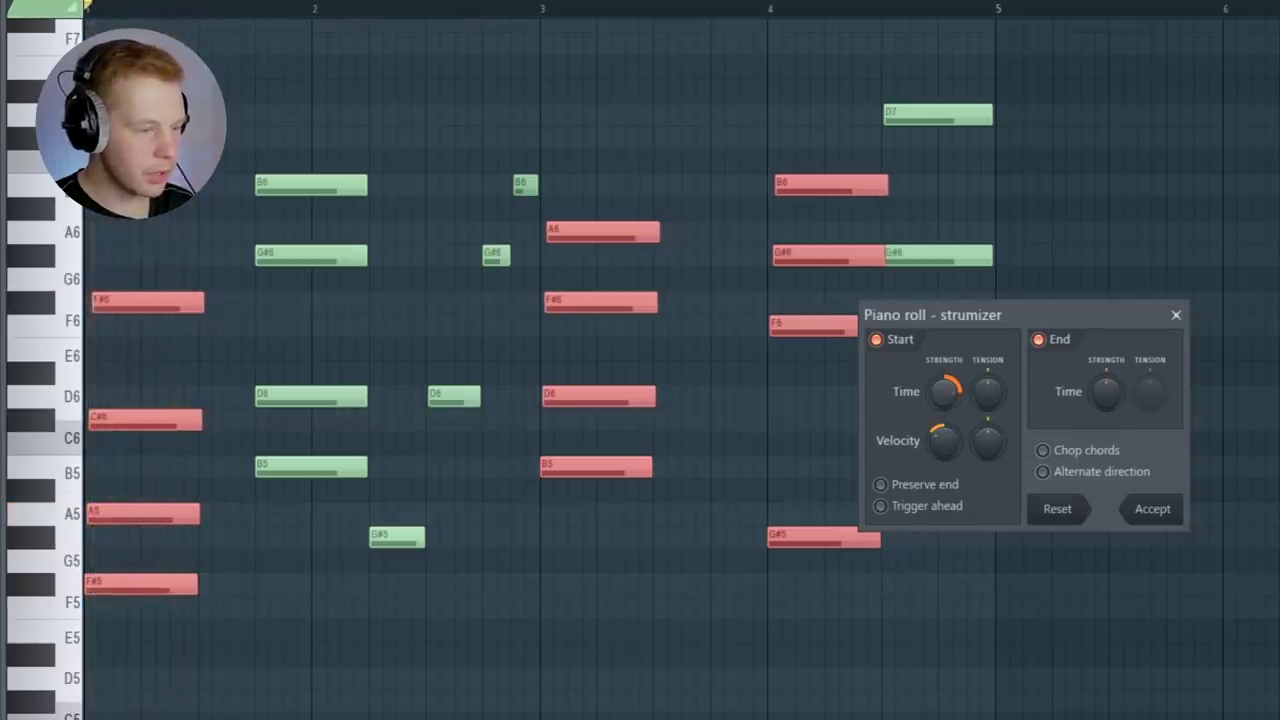
{"action": "key", "text": "space"}
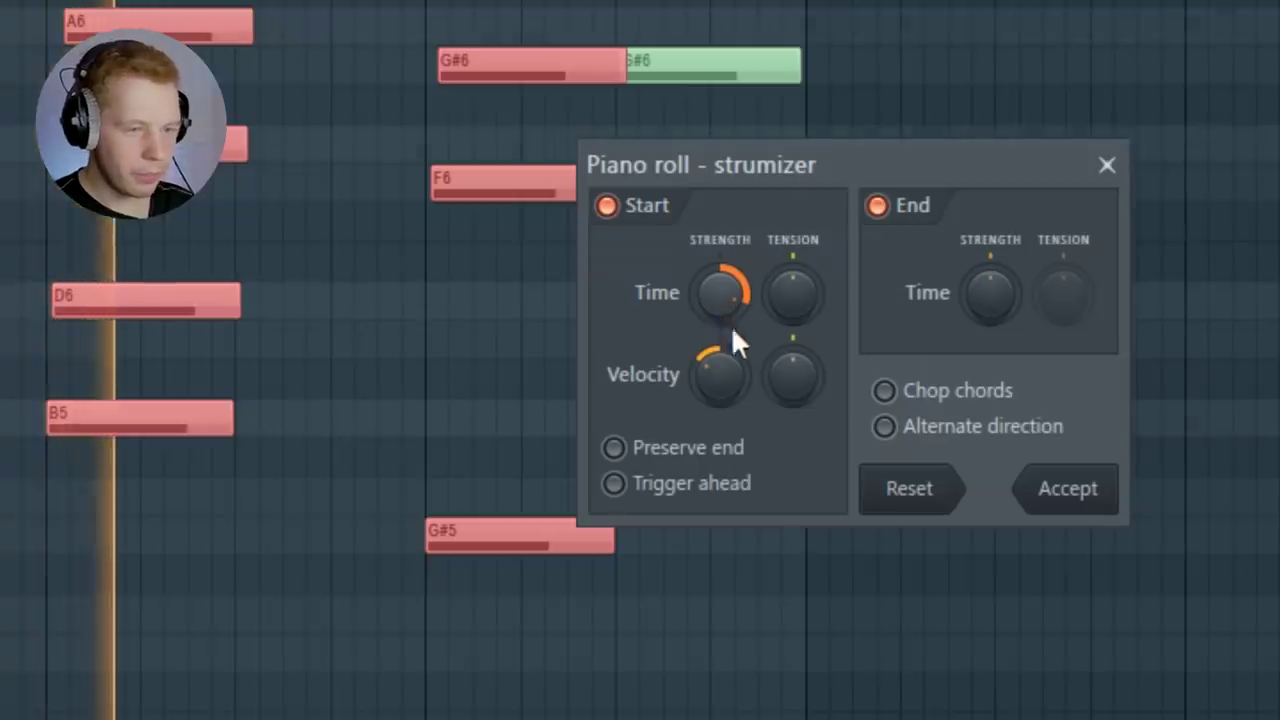
{"action": "left_click", "coordinate": [1040, 490]}
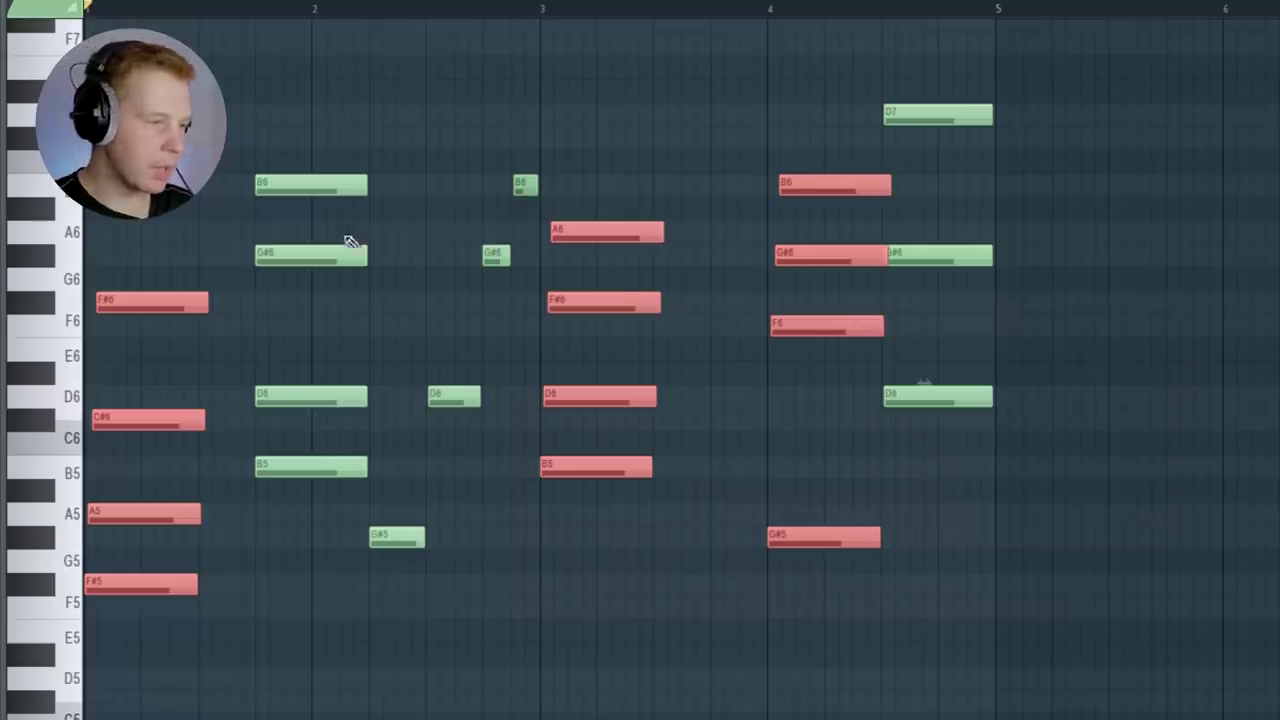
Strum the chord before bar 2 and the second chord of bar 4 with an increased start time strength
{"action": "left_click_drag", "start_coordinate": [319, 103], "coordinate": [390, 505]}
{"action": "left_click_drag", "start_coordinate": [958, 76], "coordinate": [952, 533]}
{"action": "key", "text": "alt+x"}
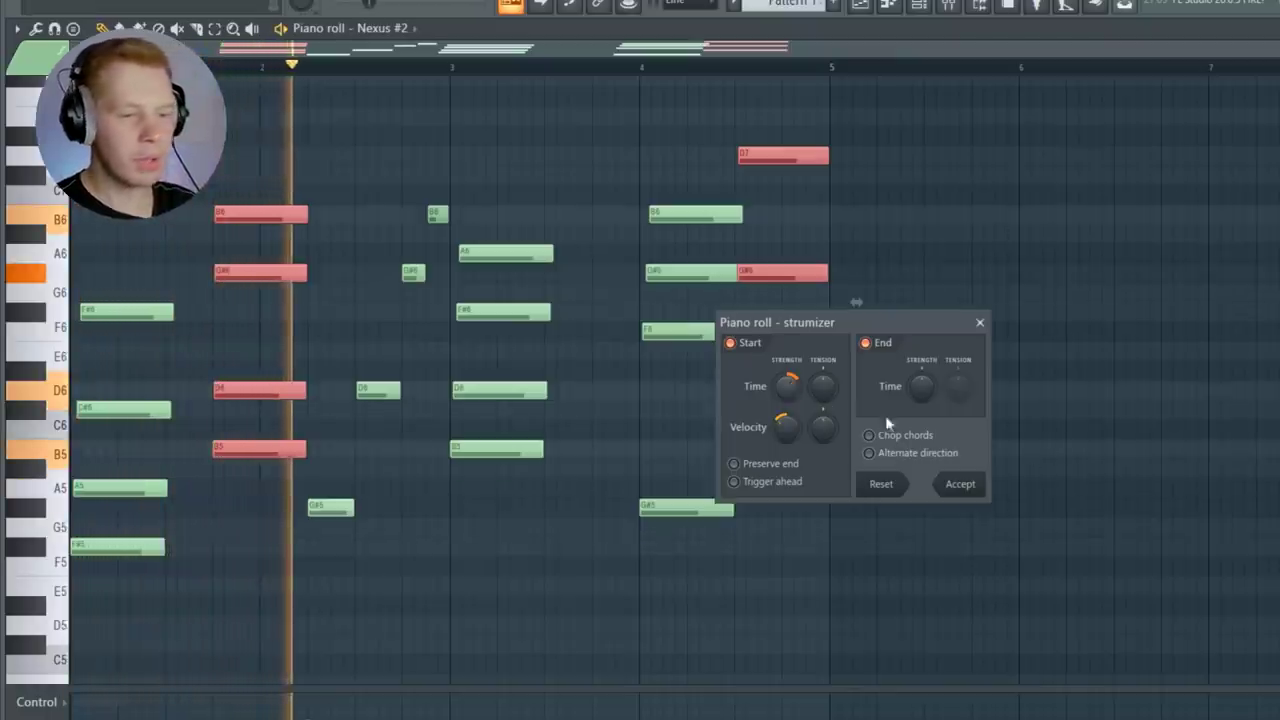
{"action": "left_click", "coordinate": [965, 485]}
{"action": "key", "text": "space"}
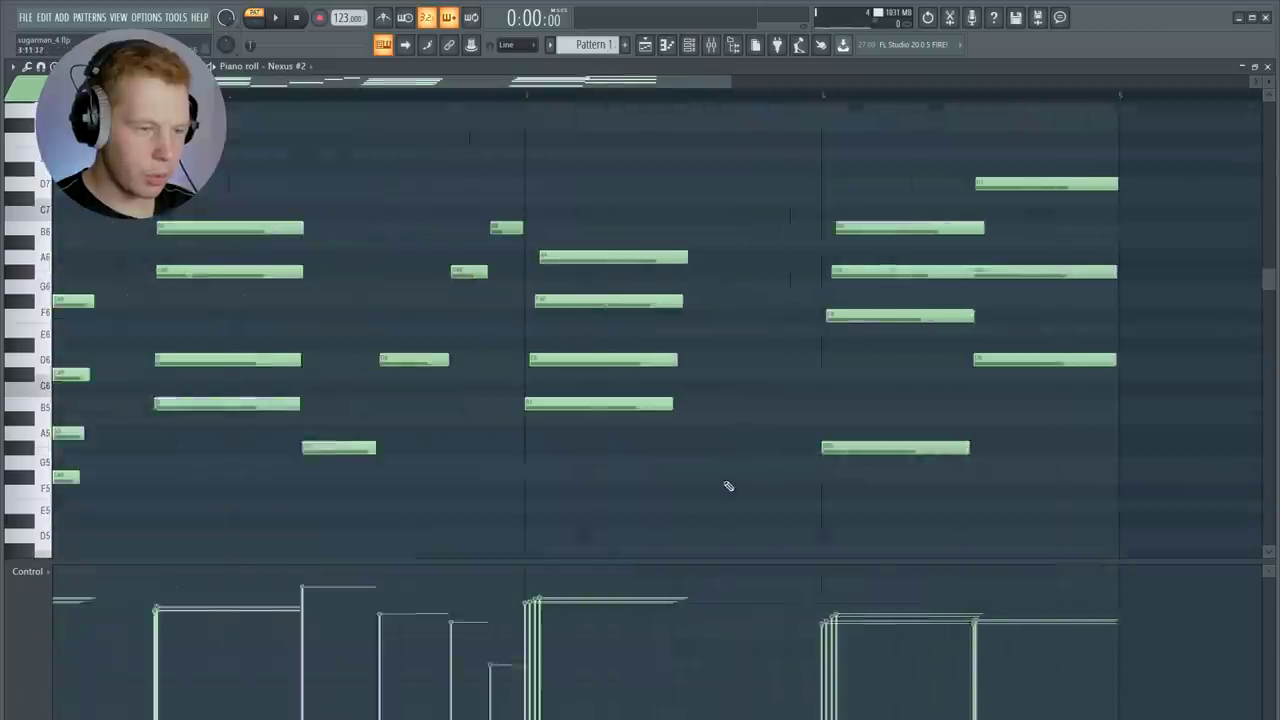
Repeat the four-bar Nexus #2 progression in bars 5 to 8
{"action": "scroll", "coordinate": [728, 486], "scroll_direction": "down", "scroll_amount": 1}
{"action": "left_click_drag", "start_coordinate": [1130, 124], "coordinate": [8, 582]}
{"action": "scroll", "coordinate": [231, 520], "scroll_direction": "down", "scroll_amount": 3}
{"action": "key", "text": "ctrl+b"}
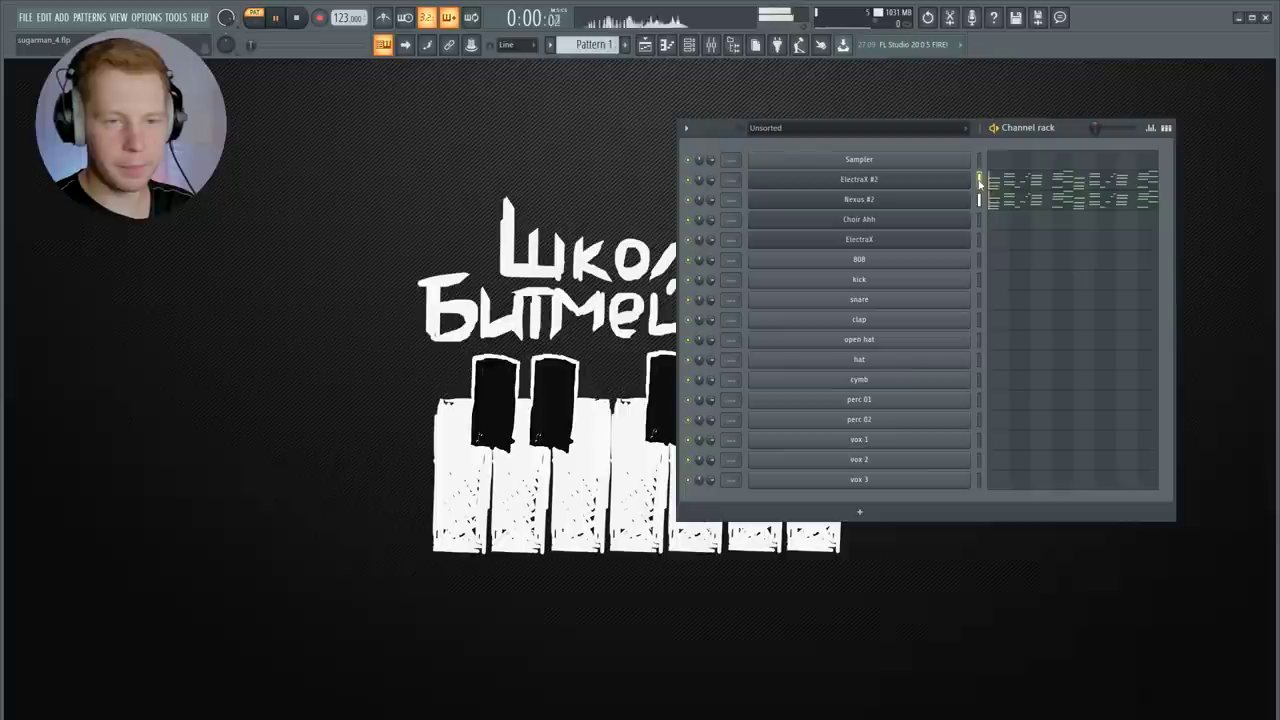
Copy the progression to the ElectraX #2 channel, transpose it down two octaves and audition it
{"action": "left_click", "coordinate": [851, 150]}
{"action": "key", "text": "ctrl+Down"}
{"action": "key", "text": "ctrl+Down"}
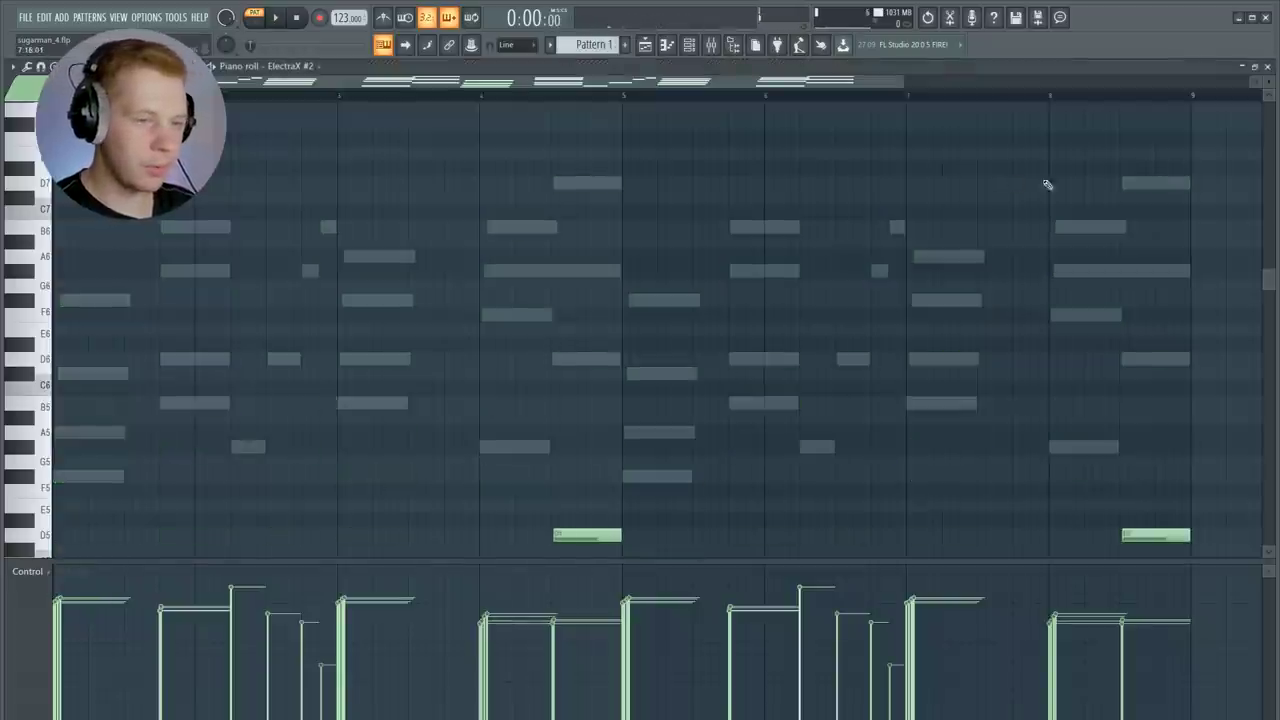
{"action": "scroll", "coordinate": [632, 317], "scroll_direction": "down", "scroll_amount": 5}
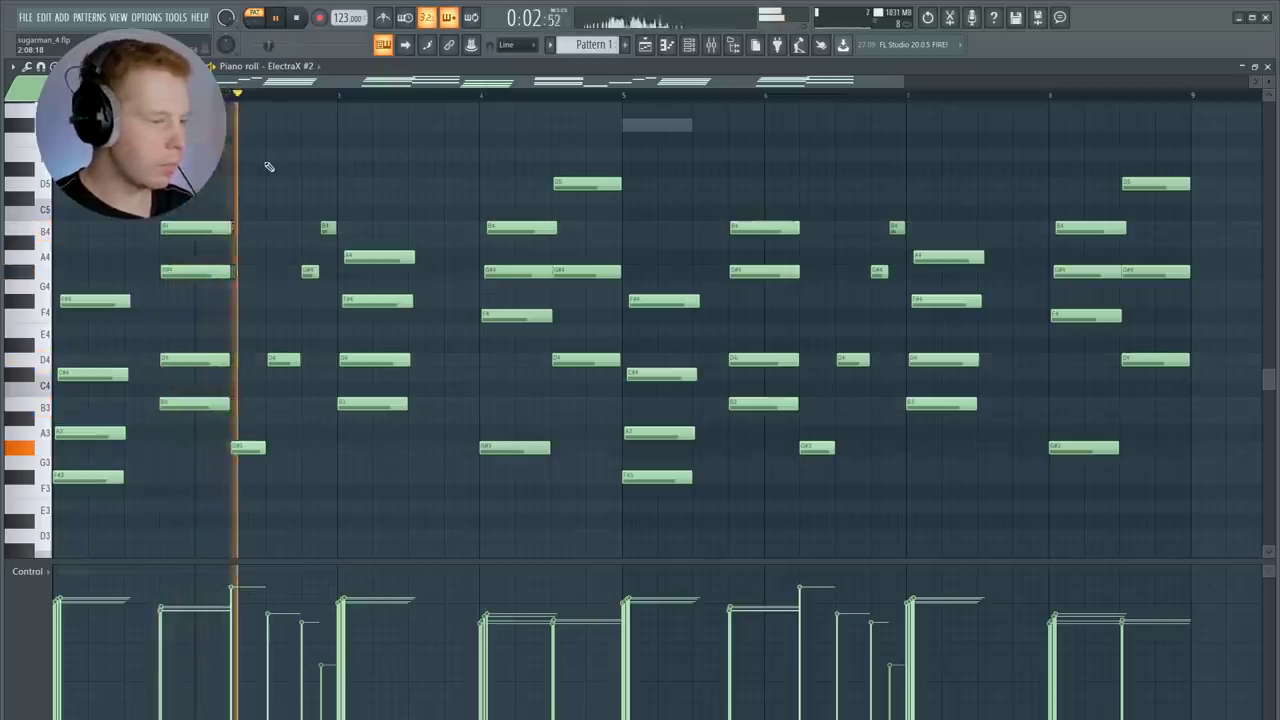
{"action": "key", "text": "space"}
{"action": "left_click", "coordinate": [1269, 68]}
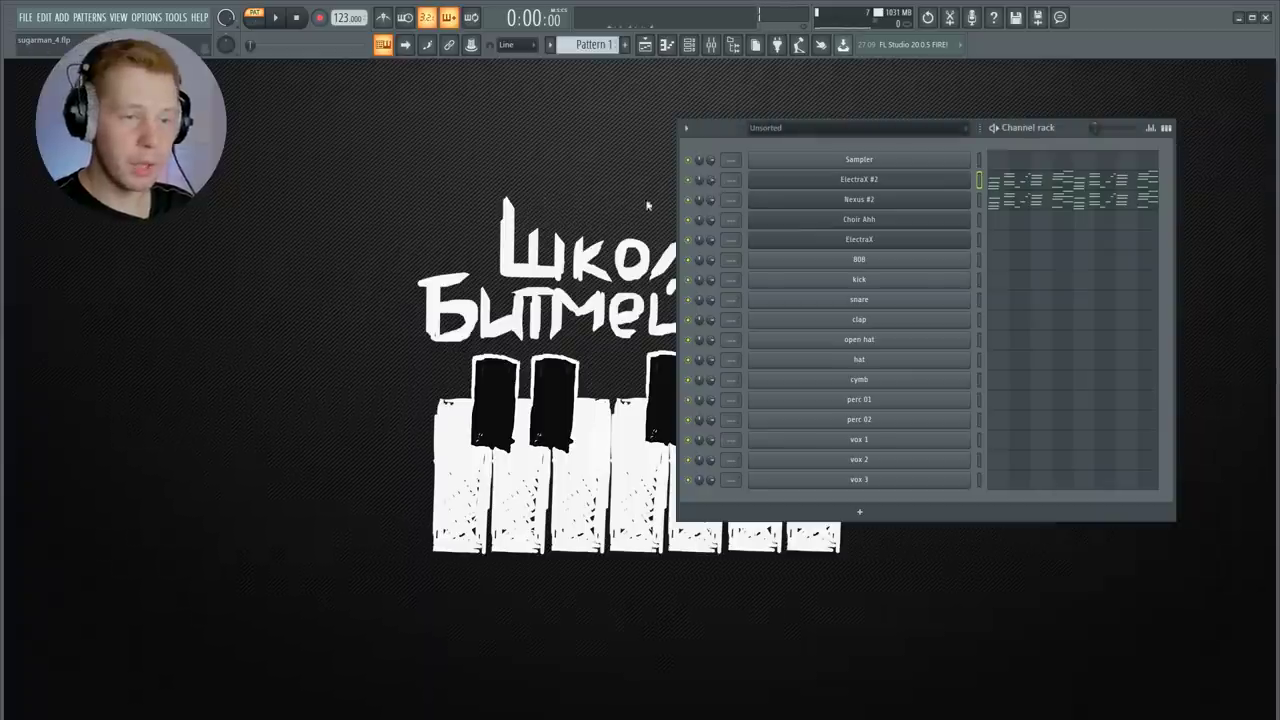
Open the ElectraX channel's notes and place a long G#4 at the end of bar 1 plus short D4 and G#4 notes in bar 2
{"action": "right_click", "coordinate": [964, 240]}
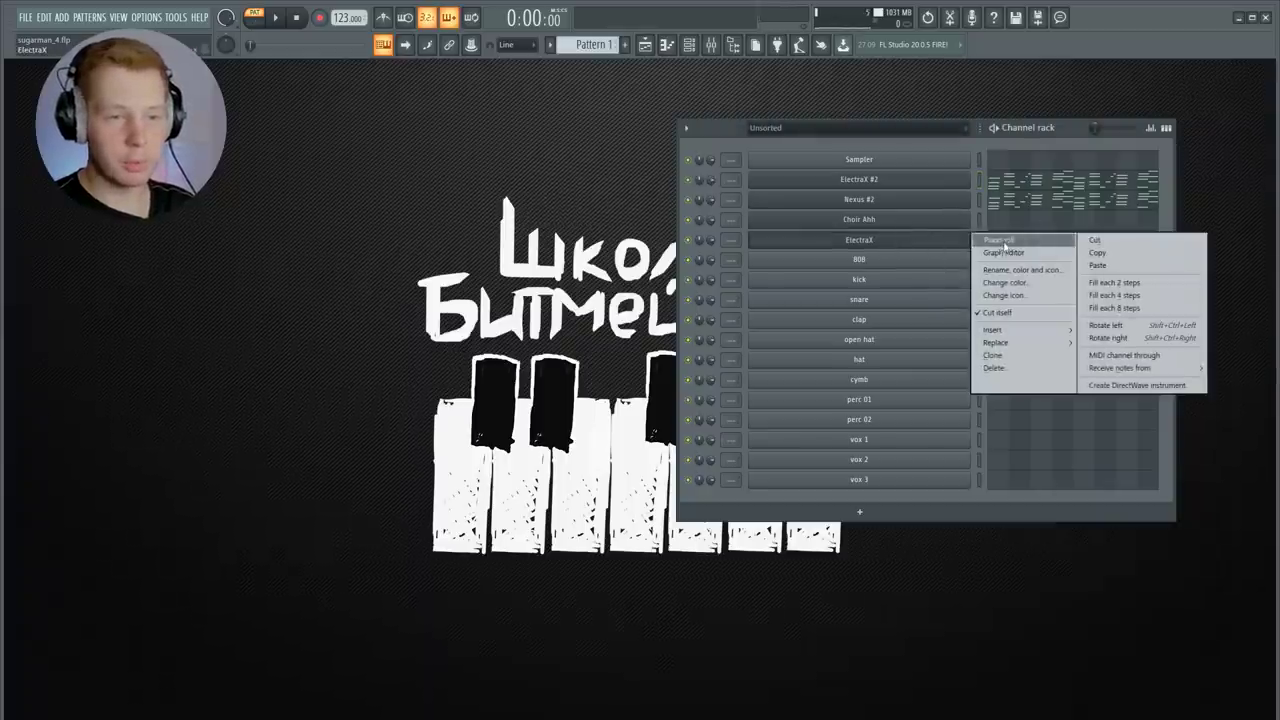
{"action": "left_click", "coordinate": [1004, 246]}
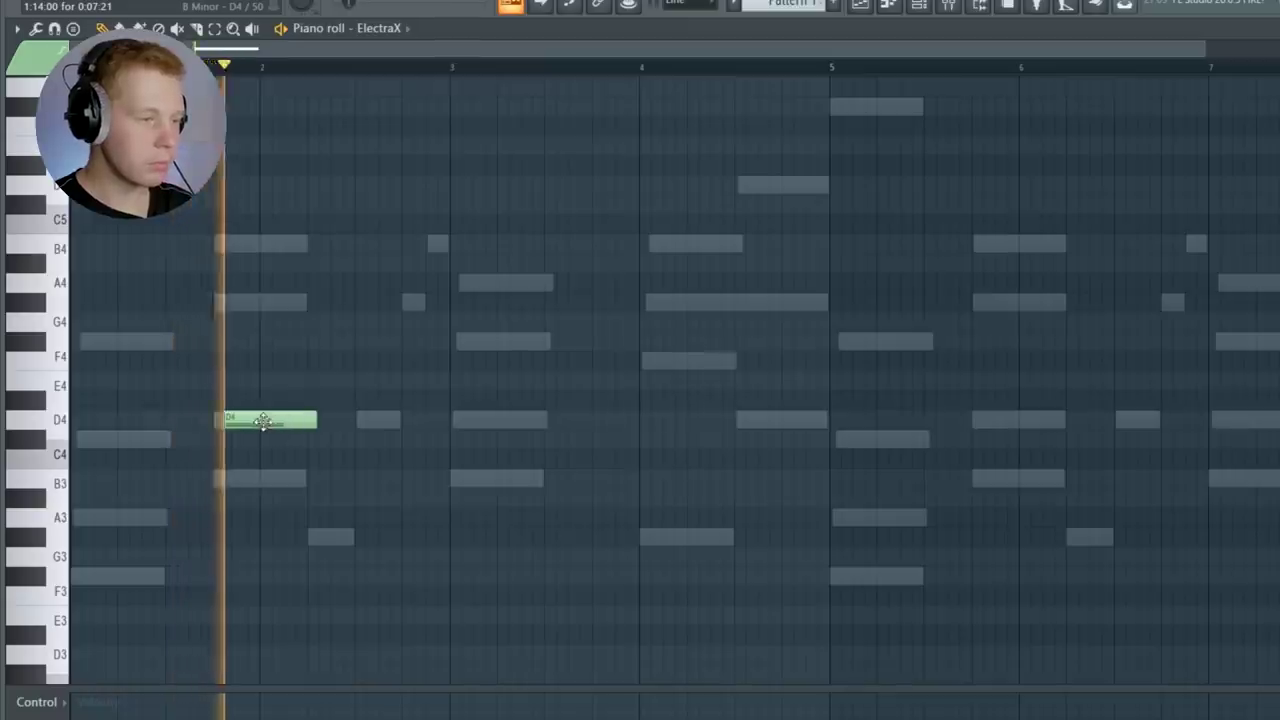
{"action": "left_click_drag", "start_coordinate": [263, 426], "coordinate": [249, 430]}
{"action": "key", "text": "space"}
{"action": "left_click_drag", "start_coordinate": [288, 334], "coordinate": [256, 452]}
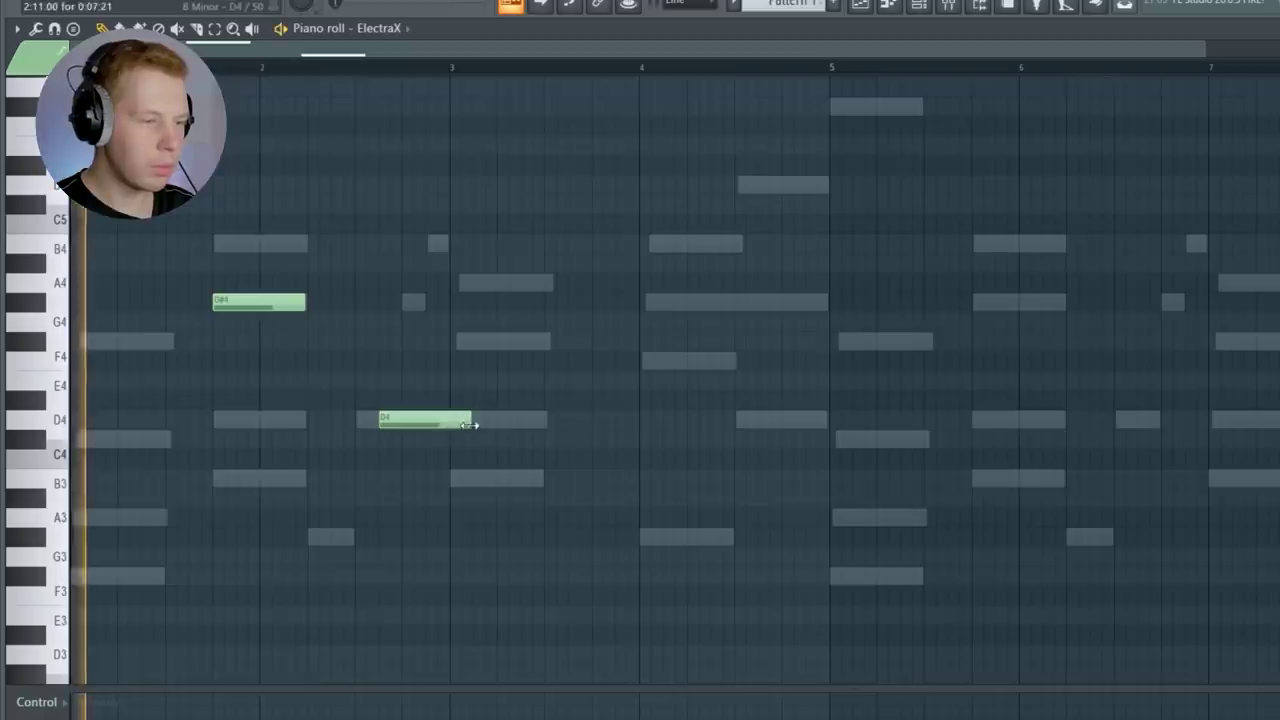
{"action": "left_click_drag", "start_coordinate": [471, 423], "coordinate": [389, 301]}
{"action": "left_click", "coordinate": [412, 243]}
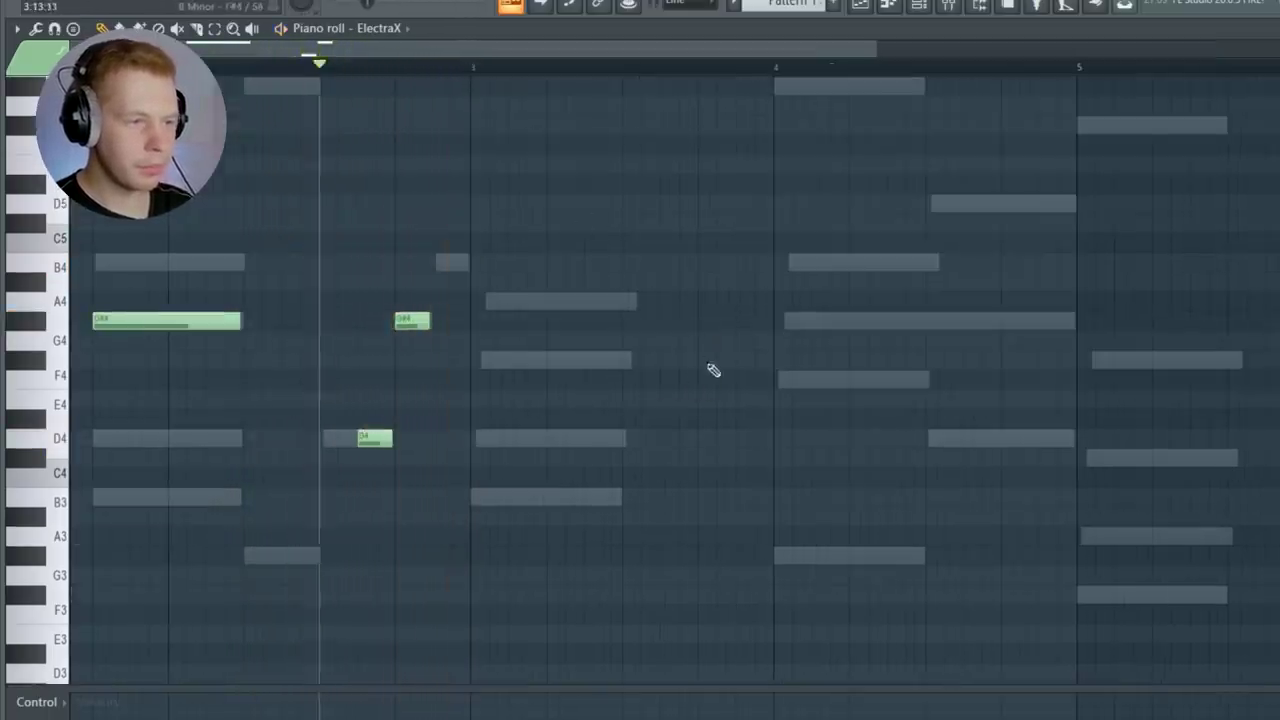
Add an F#4 at the end of bar 3 and short D5 and G#4 notes in the second half of bar 4
{"action": "left_click", "coordinate": [711, 362]}
{"action": "left_click", "coordinate": [978, 440]}
{"action": "left_click_drag", "start_coordinate": [1034, 440], "coordinate": [1022, 282]}
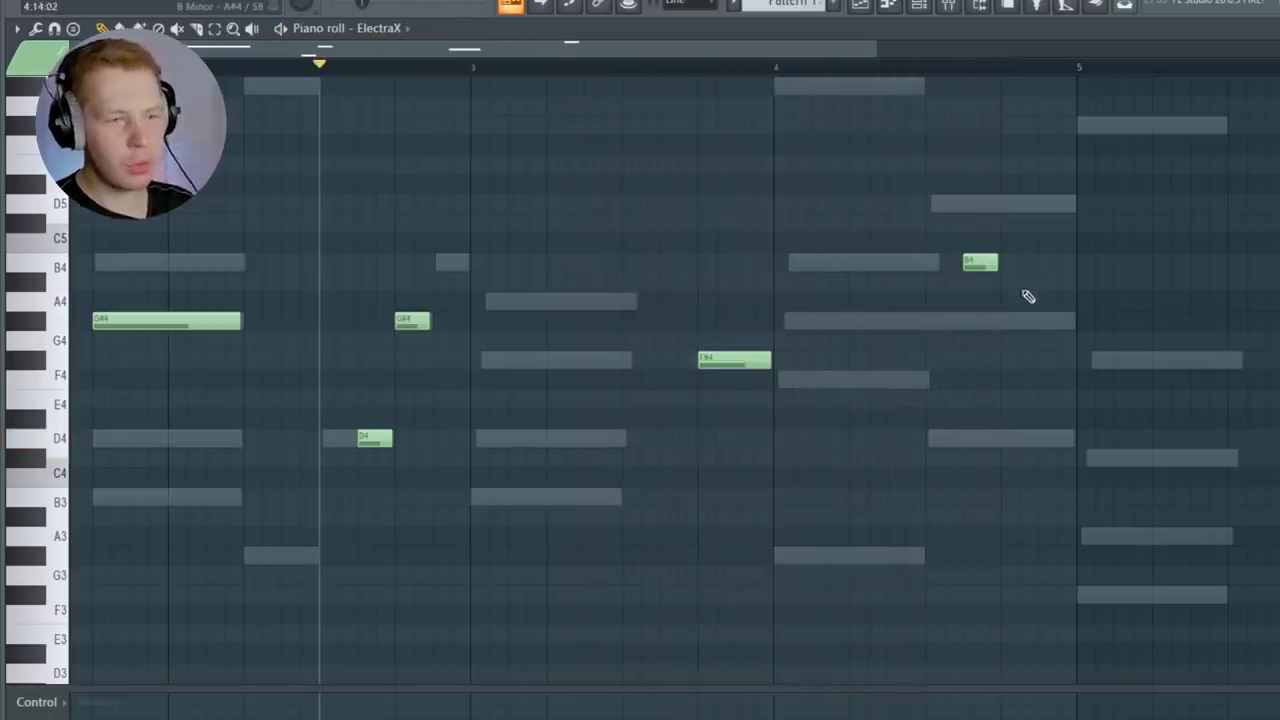
{"action": "key", "text": "space"}
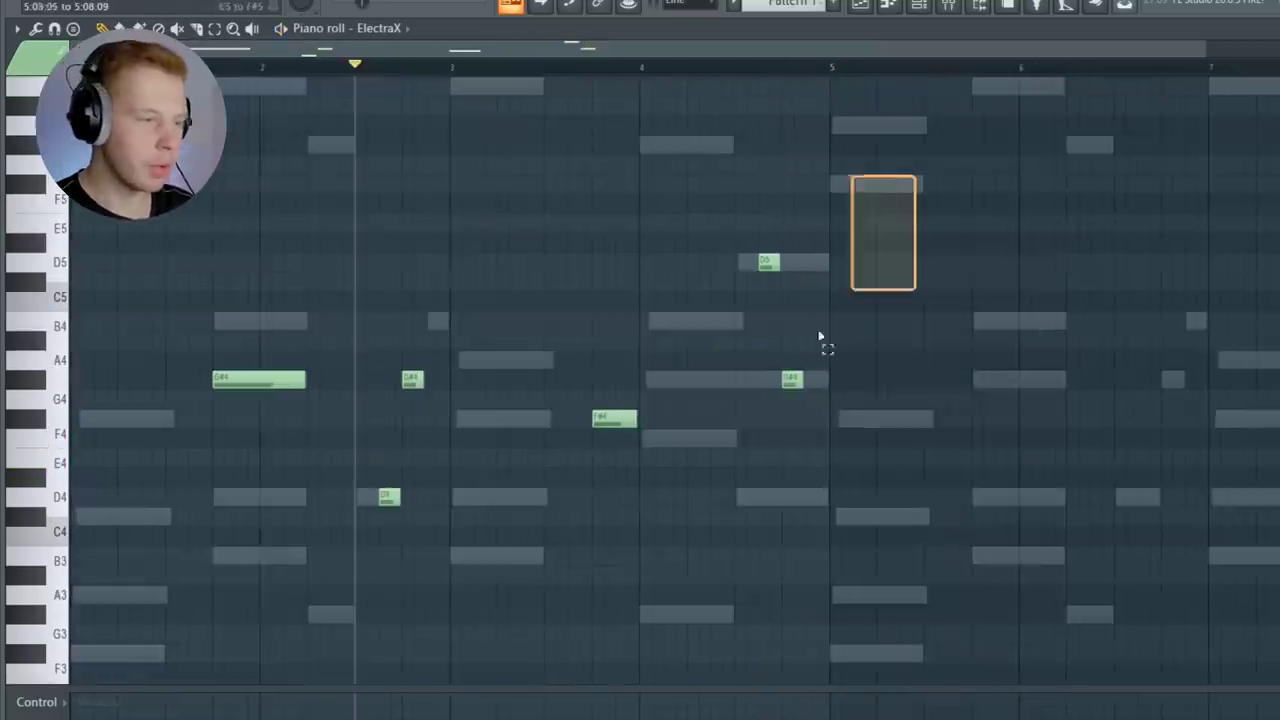
Repeat the melody in bars 5 to 8, lower the two short bar 4 notes to G#4 and D4, and audition it
{"action": "key", "text": "ctrl+a"}
{"action": "key", "text": "ctrl+b"}
{"action": "left_click_drag", "start_coordinate": [872, 381], "coordinate": [1004, 381]}
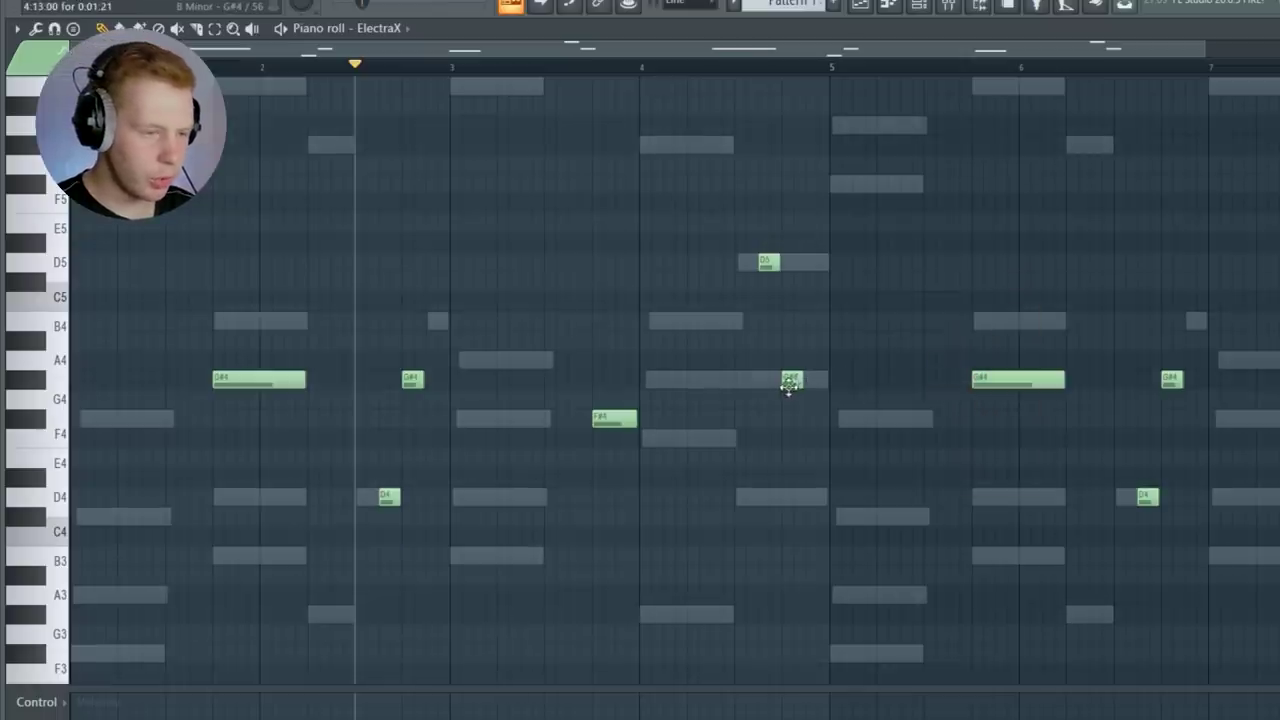
{"action": "key", "text": "space"}
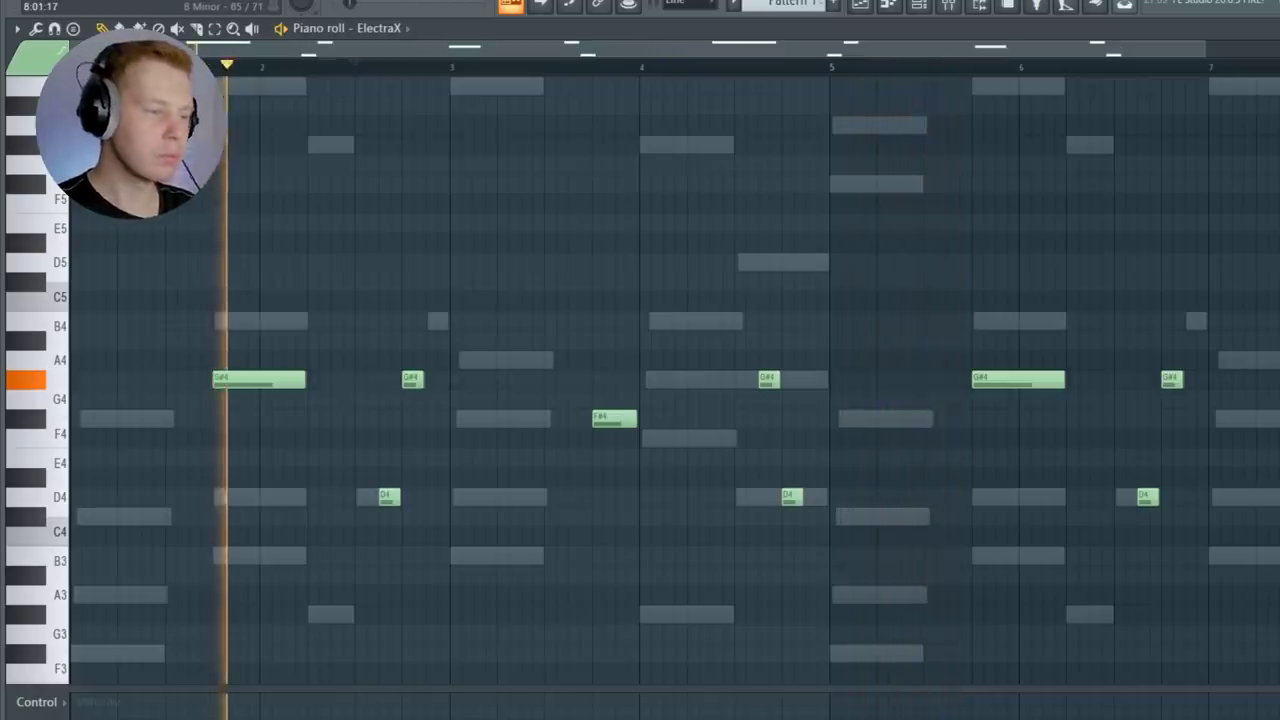
{"action": "key", "text": "ctrl+Up"}
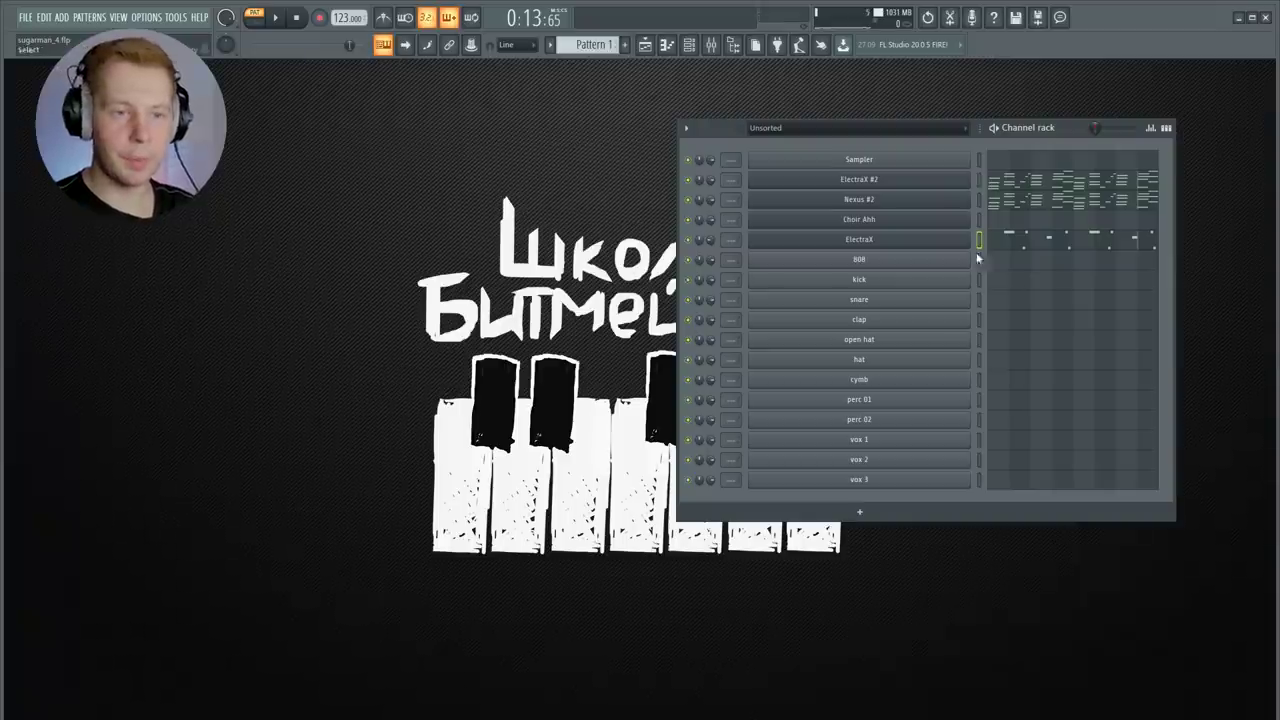
In the Choir Ahh channel, place short F#5–C#6 pairs on beats 1 to 3 of bar 1 and a G#5–D6 pair on beat 4
{"action": "right_click", "coordinate": [928, 215]}
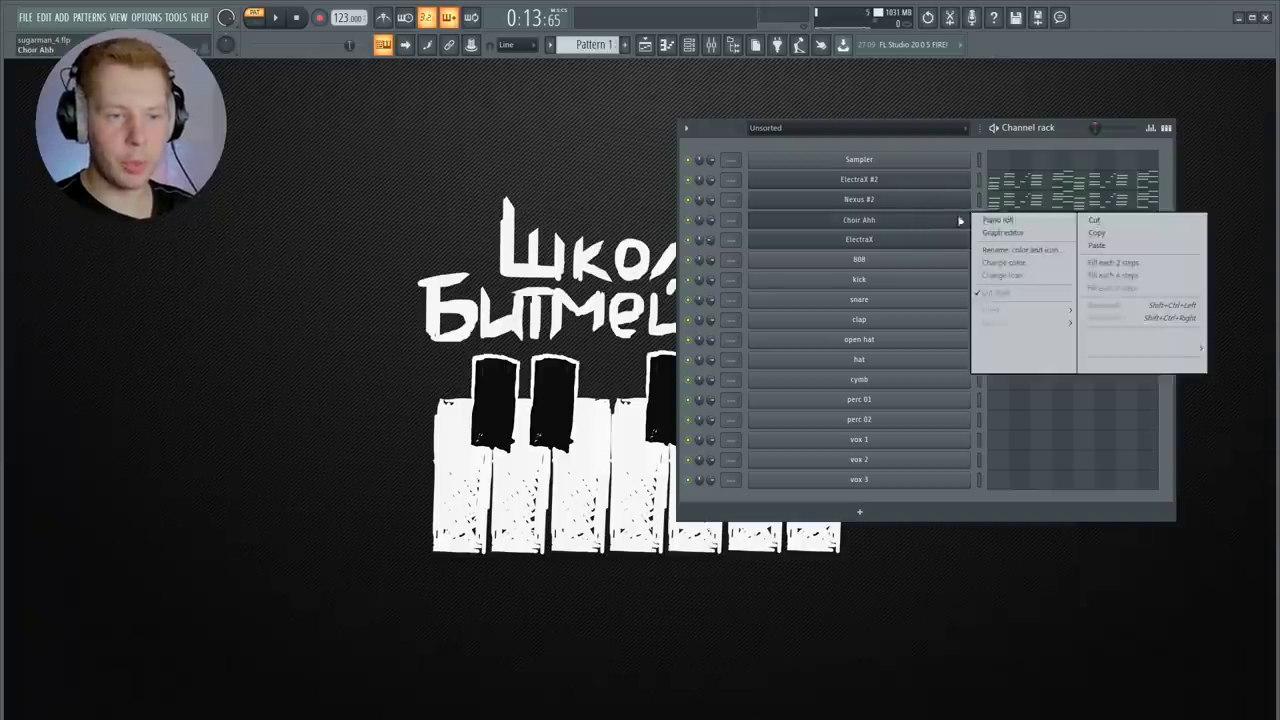
{"action": "left_click", "coordinate": [995, 218]}
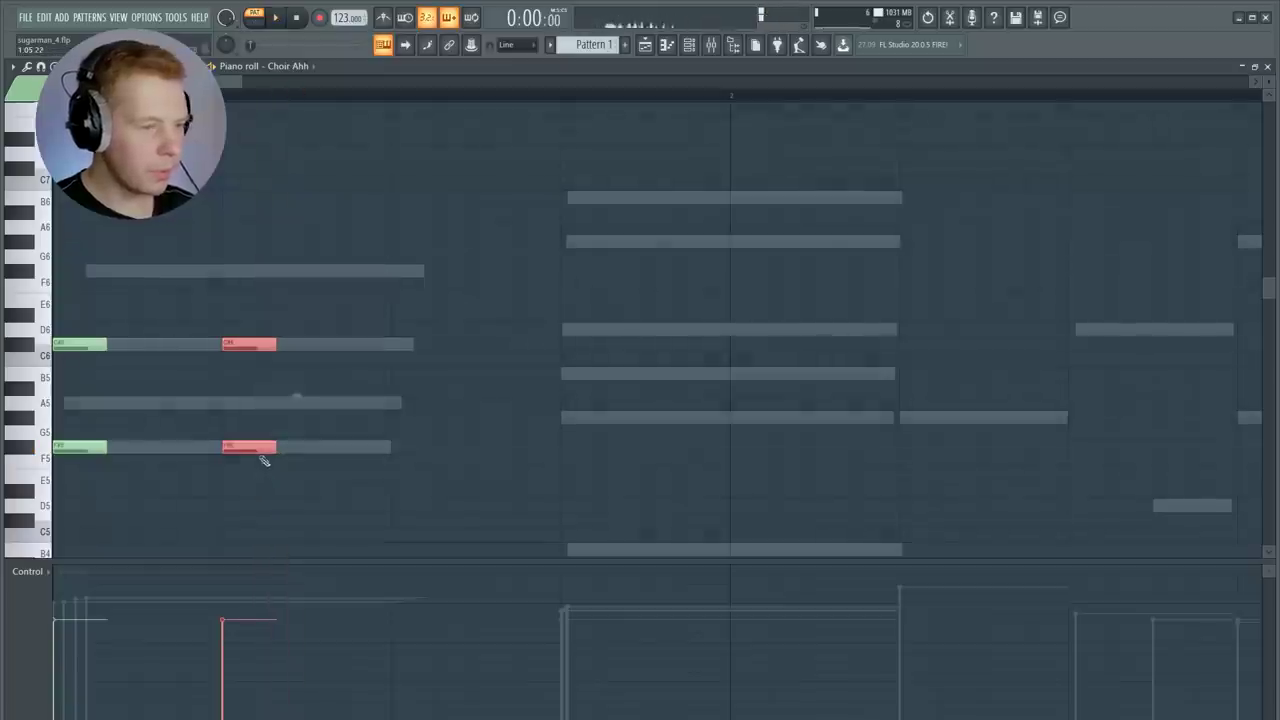
{"action": "key", "text": "space"}
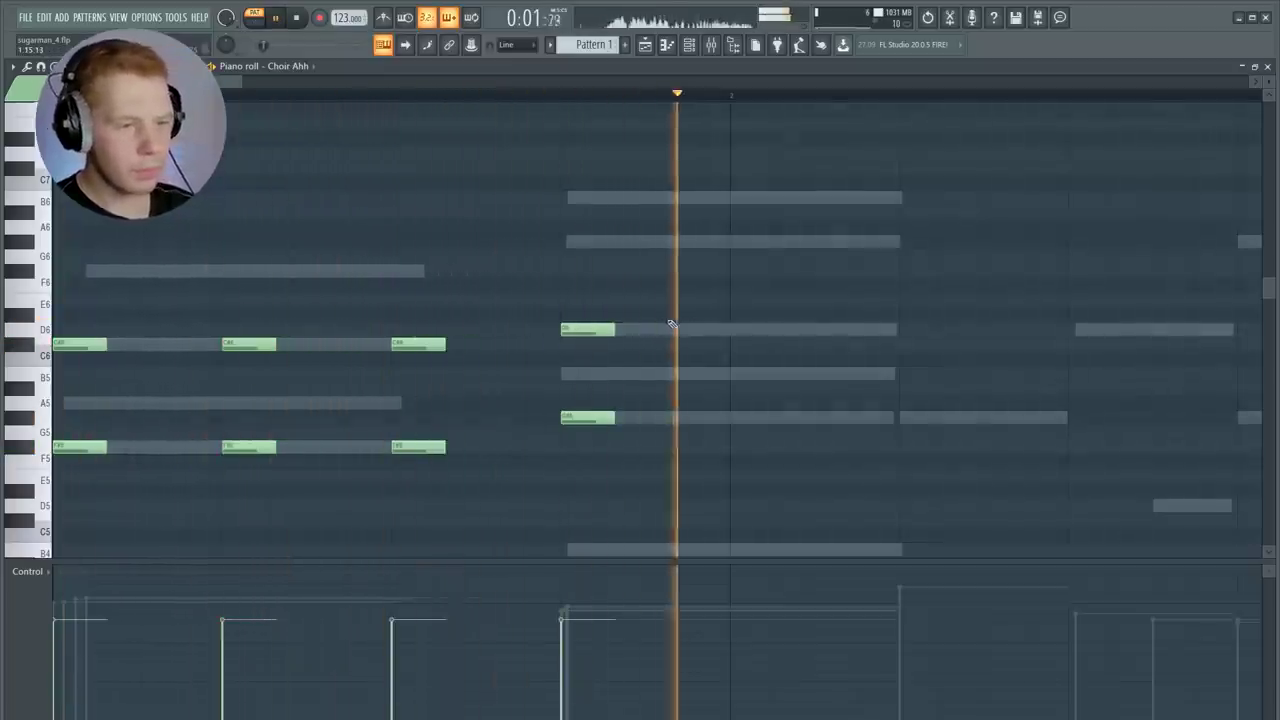
{"action": "key", "text": "space"}
{"action": "left_click_drag", "start_coordinate": [80, 277], "coordinate": [790, 482]}
{"action": "left_click", "coordinate": [518, 496]}
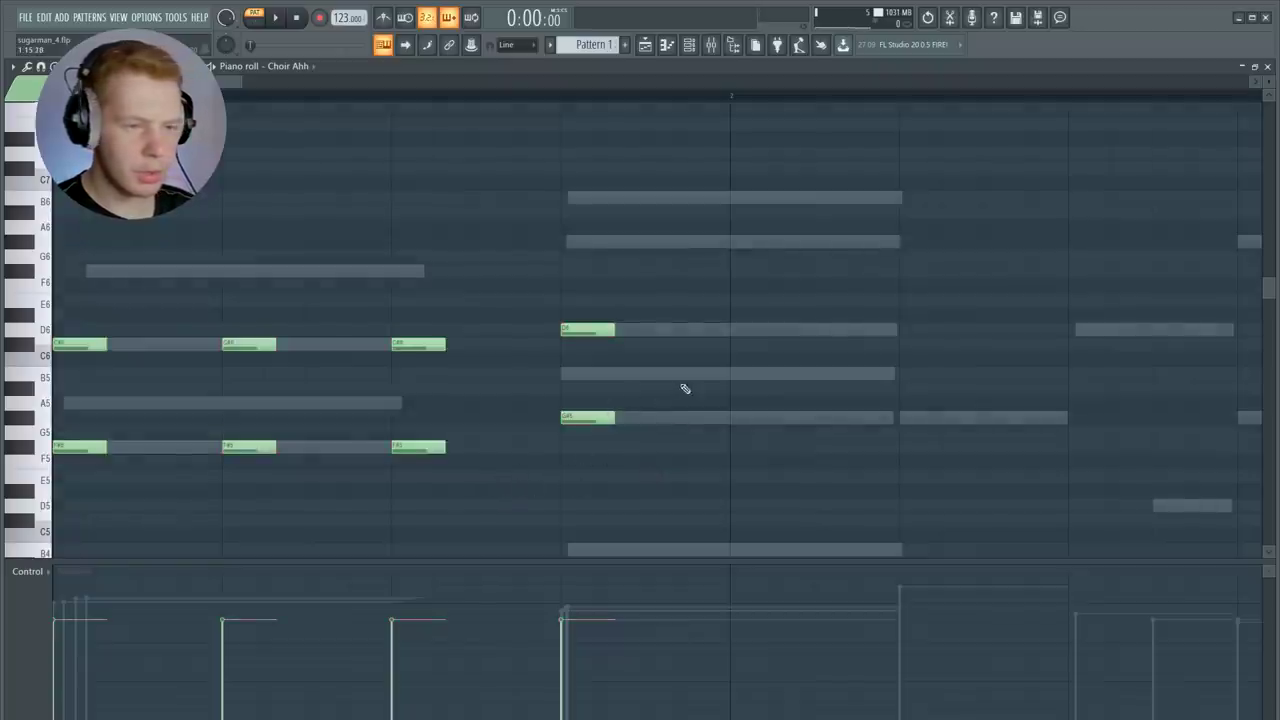
Repeat the G#5–D6 pair at the start of bar 2 and add a B5–G#6 pair on beat 2
{"action": "left_click_drag", "start_coordinate": [690, 280], "coordinate": [594, 418]}
{"action": "key", "text": "ctrl+b"}
{"action": "left_click", "coordinate": [788, 457]}
{"action": "mouse_move", "coordinate": [847, 262]}
{"action": "left_mouse_down"}
{"action": "mouse_move", "coordinate": [712, 452]}
{"action": "mouse_move", "coordinate": [934, 431]}
{"action": "left_mouse_up"}
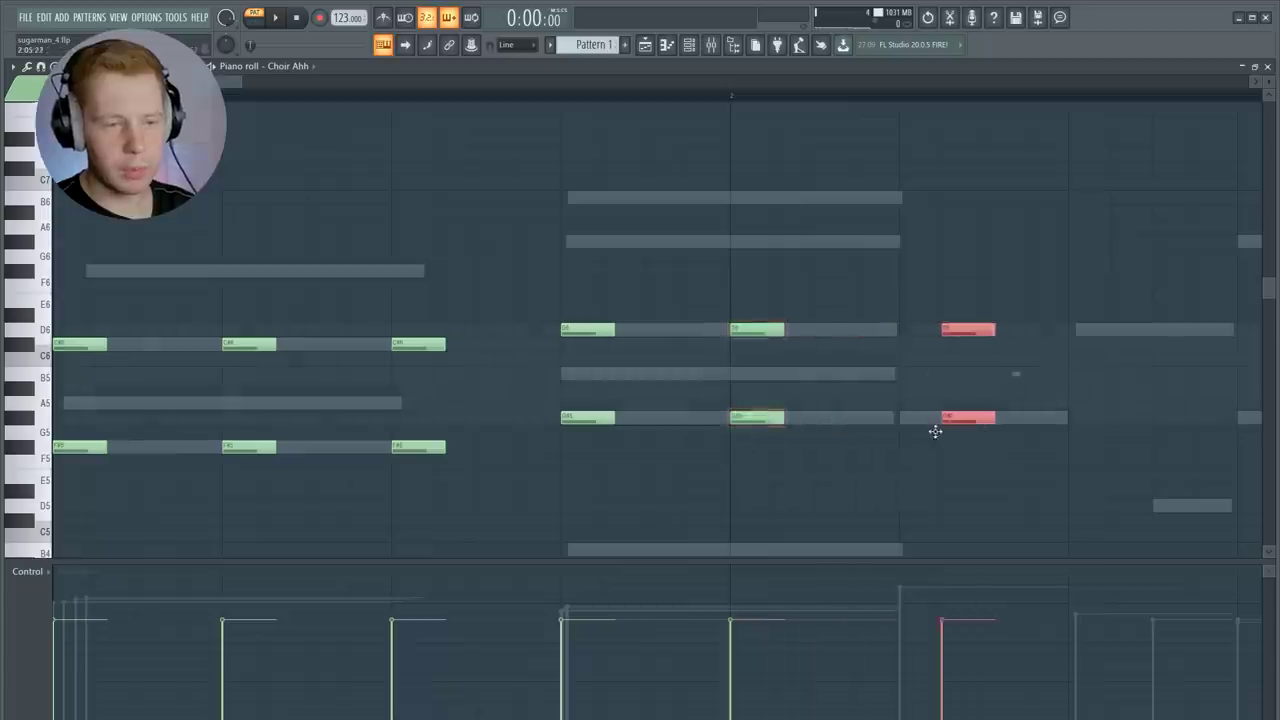
{"action": "key", "text": "space"}
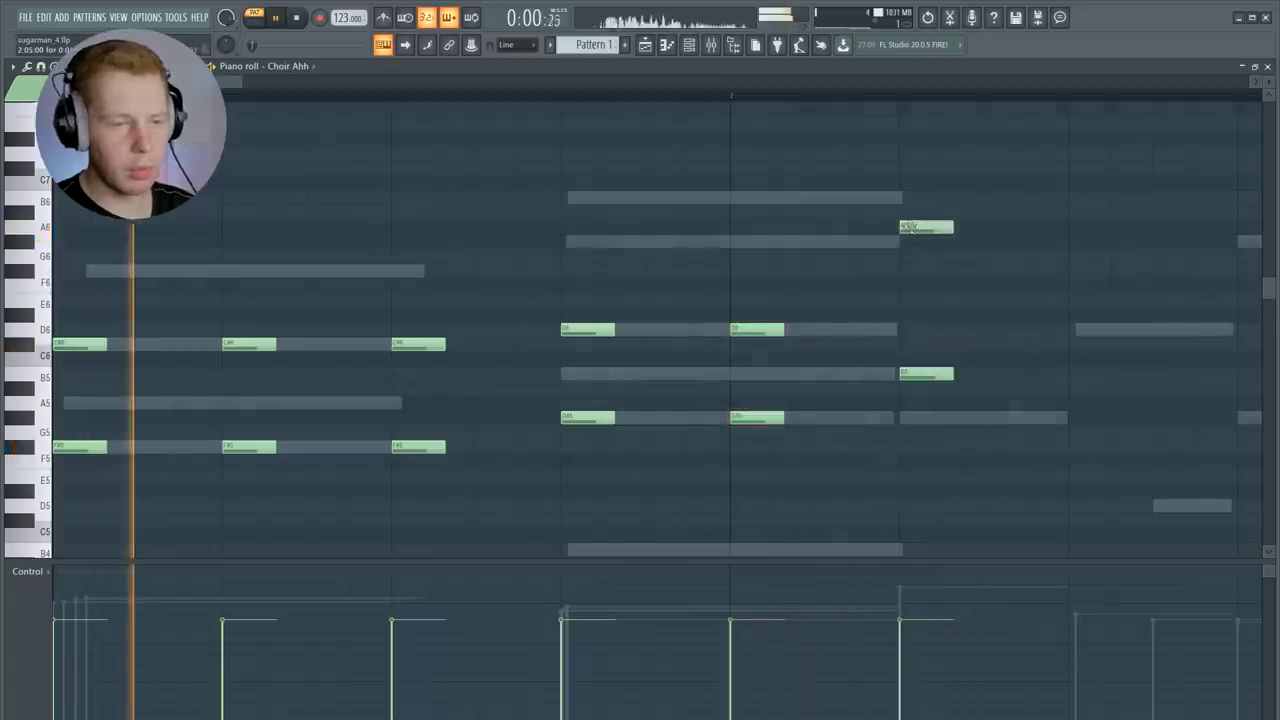
{"action": "left_click_drag", "start_coordinate": [923, 228], "coordinate": [923, 243]}
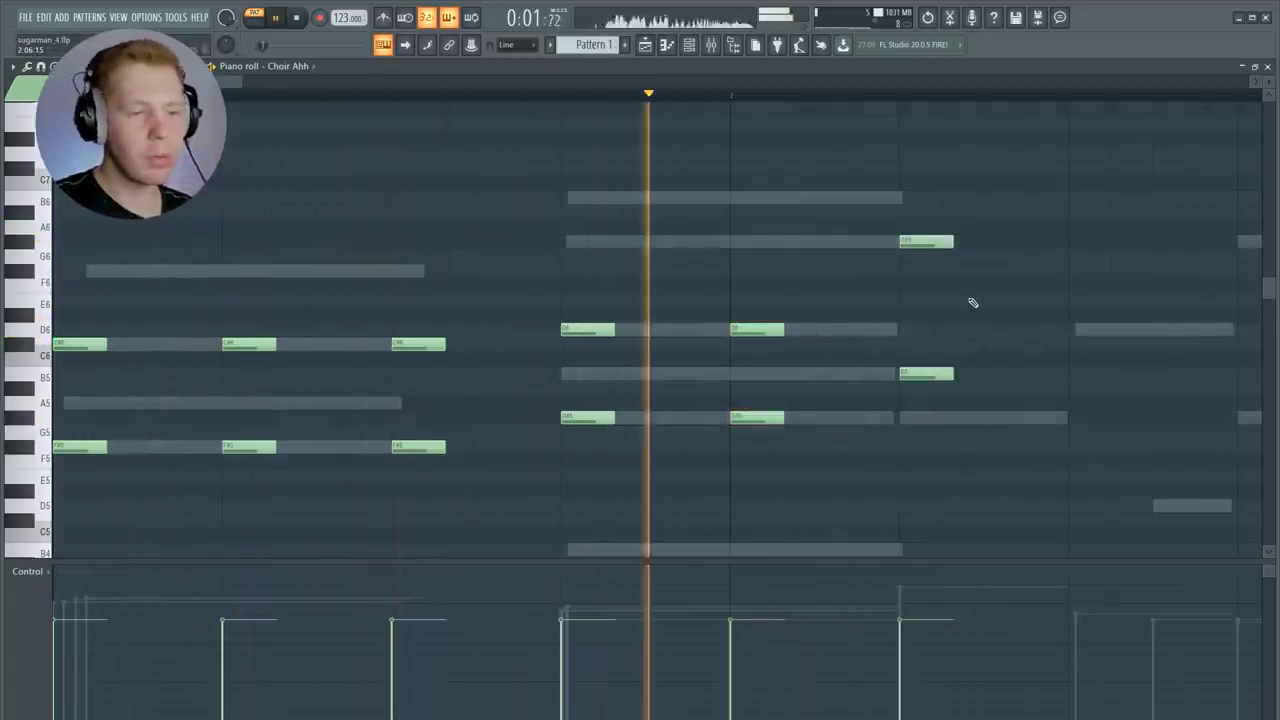
Finish bar 2 with pairs on beats 3 and 4, and place B5–F#6 pairs on beats 1 and 2 of bar 3
{"action": "left_click_drag", "start_coordinate": [957, 365], "coordinate": [957, 265]}
{"action": "key", "text": "space"}
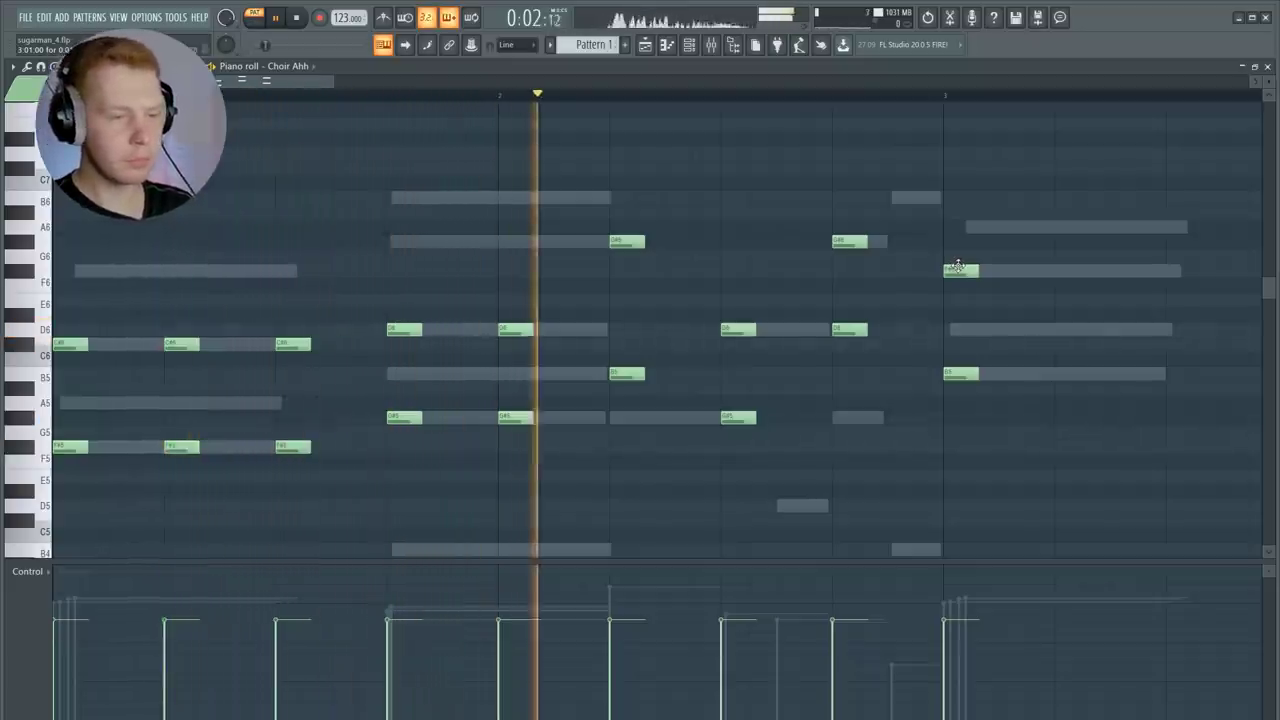
{"action": "key", "text": "space"}
{"action": "left_click_drag", "start_coordinate": [939, 262], "coordinate": [1072, 376]}
{"action": "left_click", "coordinate": [1082, 417]}
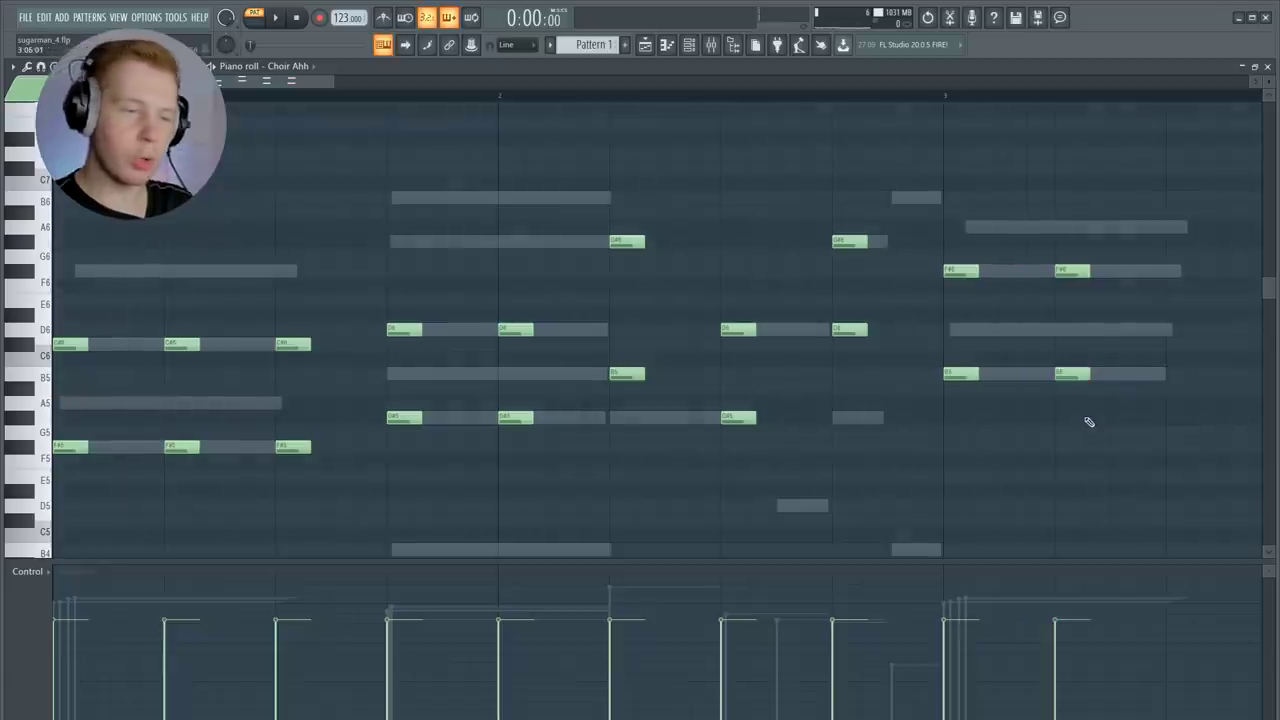
Complete bar 3 with B5–F#6 and F#5–B5 pairs, and add B5–F6 pairs on beats 1 and 2 of bar 4
{"action": "key", "text": "space"}
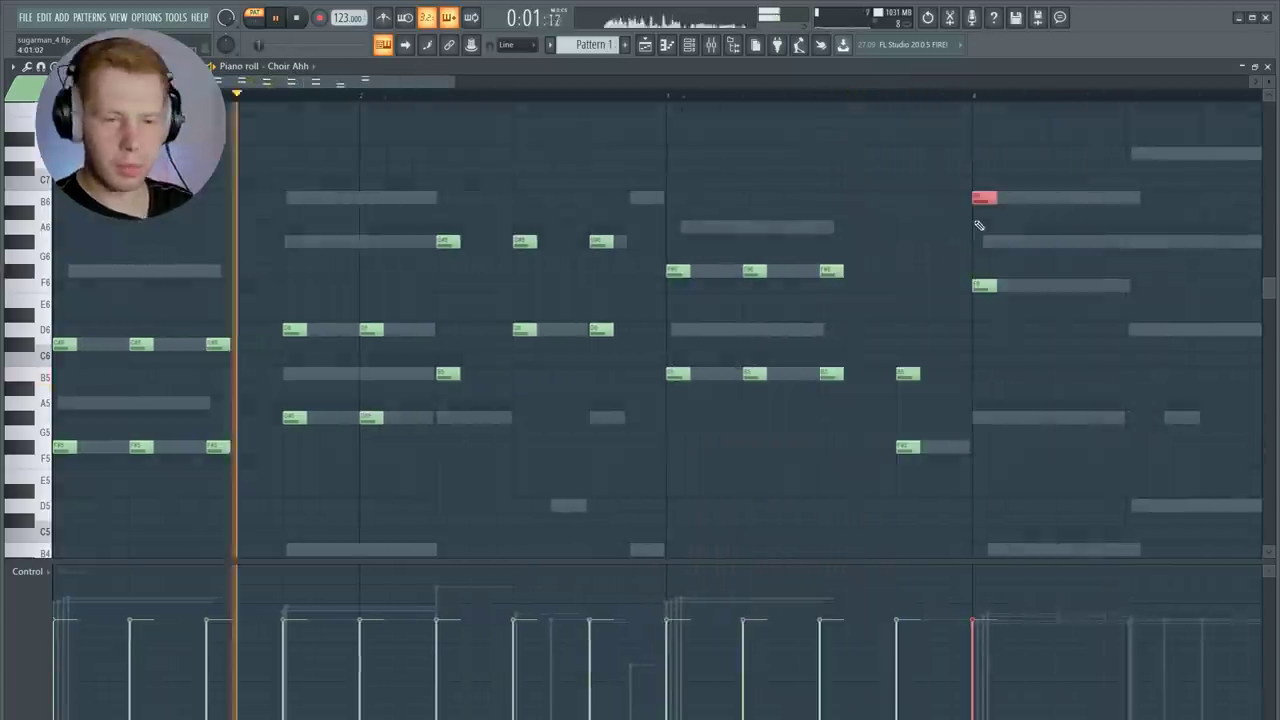
{"action": "key", "text": "ctrl+Down"}
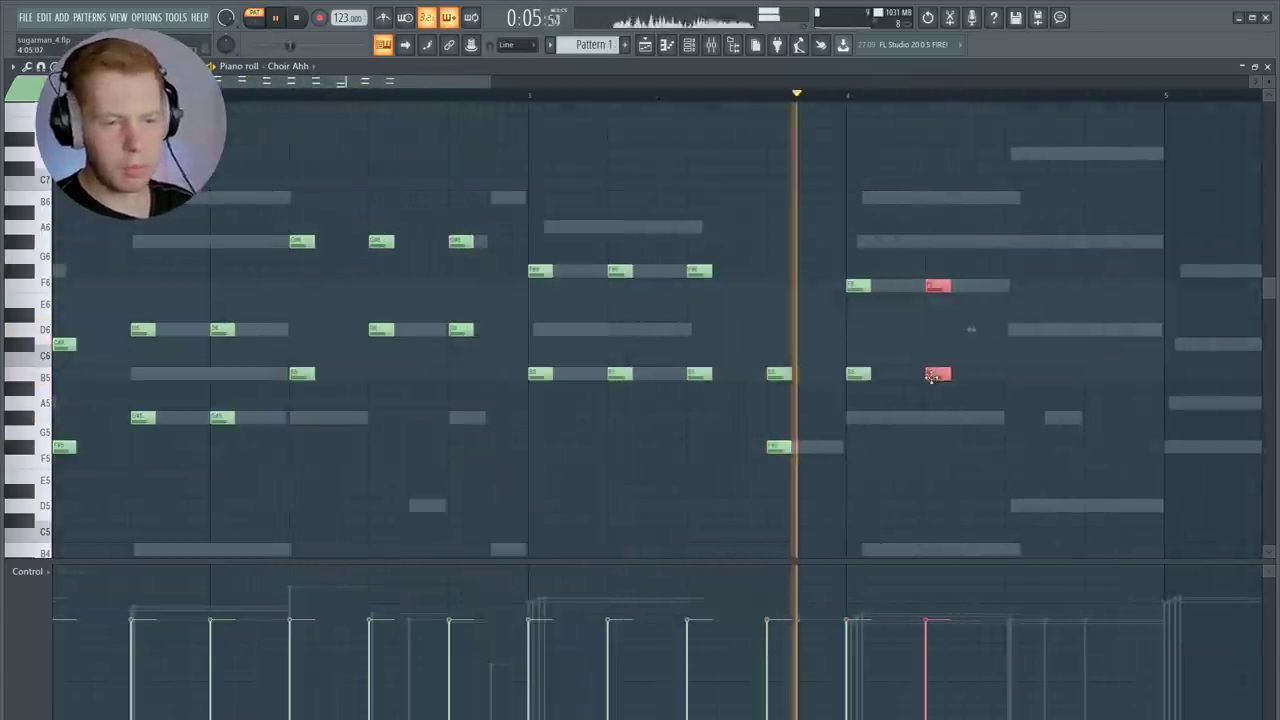
{"action": "key", "text": "space"}
Add D6–G#6 pairs on beats 3 and 4 of bar 4 and audition the choir part
{"action": "left_click", "coordinate": [1015, 331]}
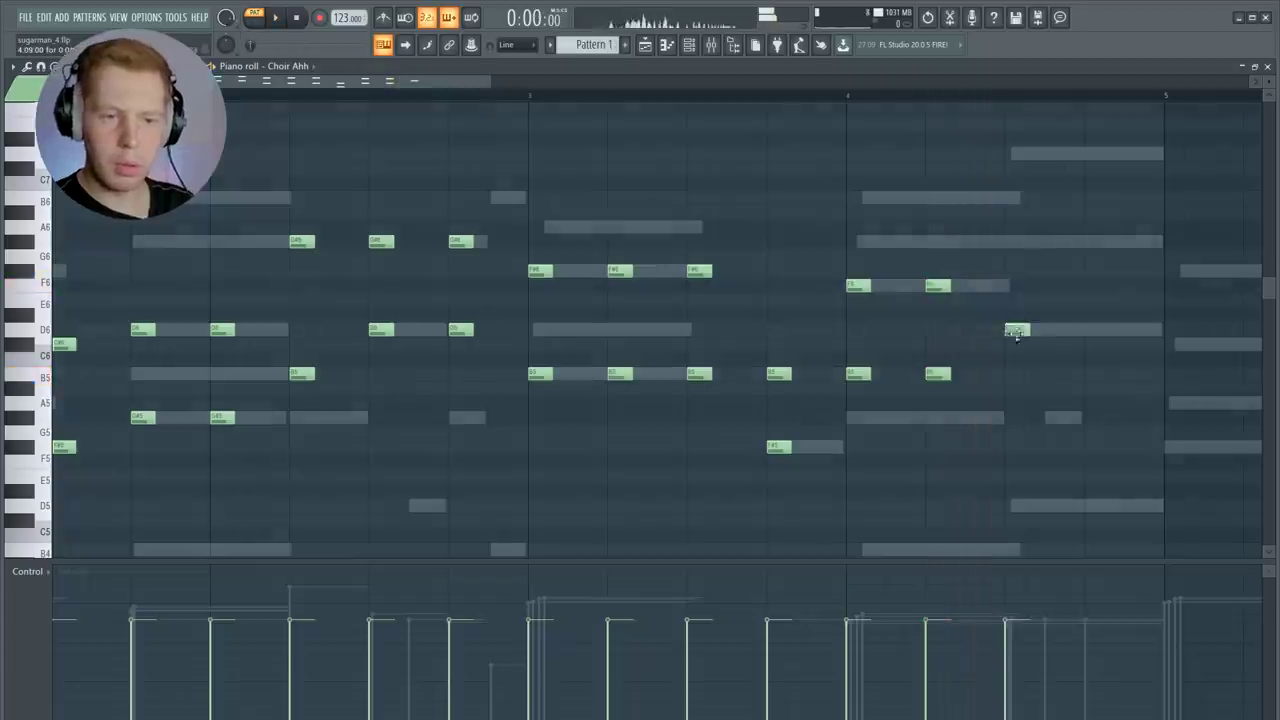
{"action": "left_click_drag", "start_coordinate": [1016, 250], "coordinate": [1018, 237]}
{"action": "key", "text": "space"}
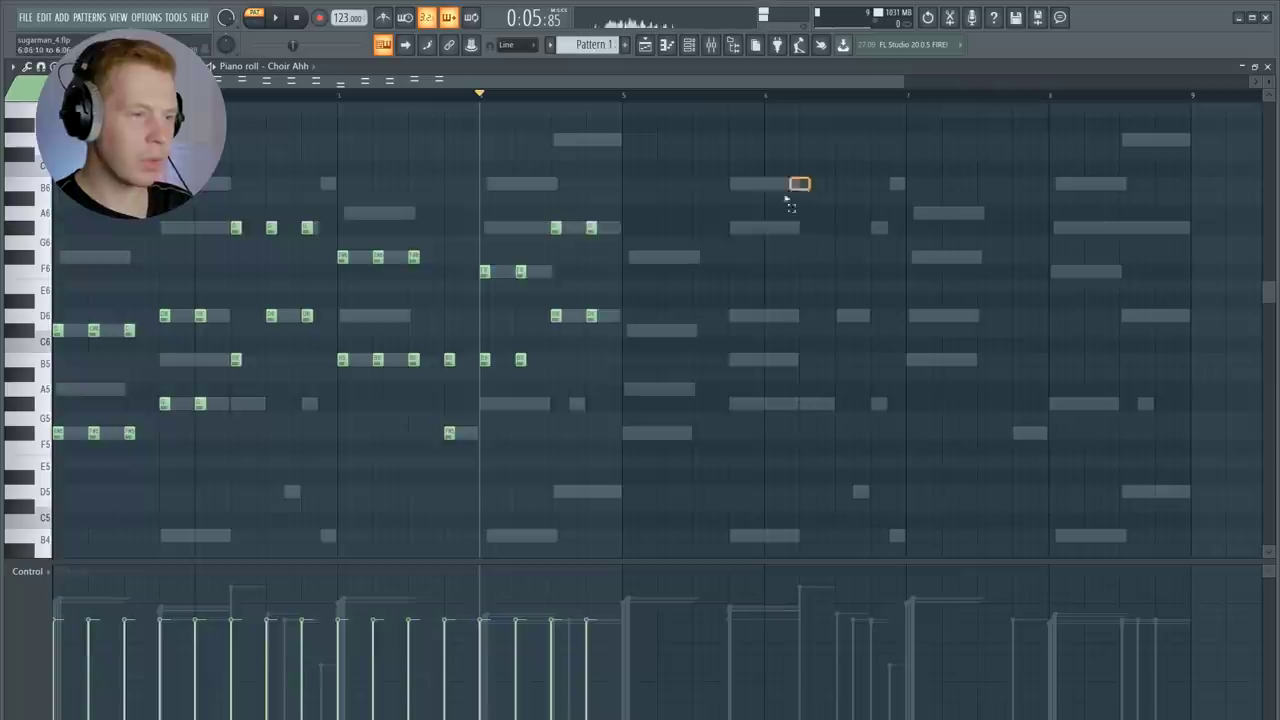
Repeat all four bars of the choir part in bars 5 to 8 and return to the channel rack
{"action": "key", "text": "ctrl+a"}
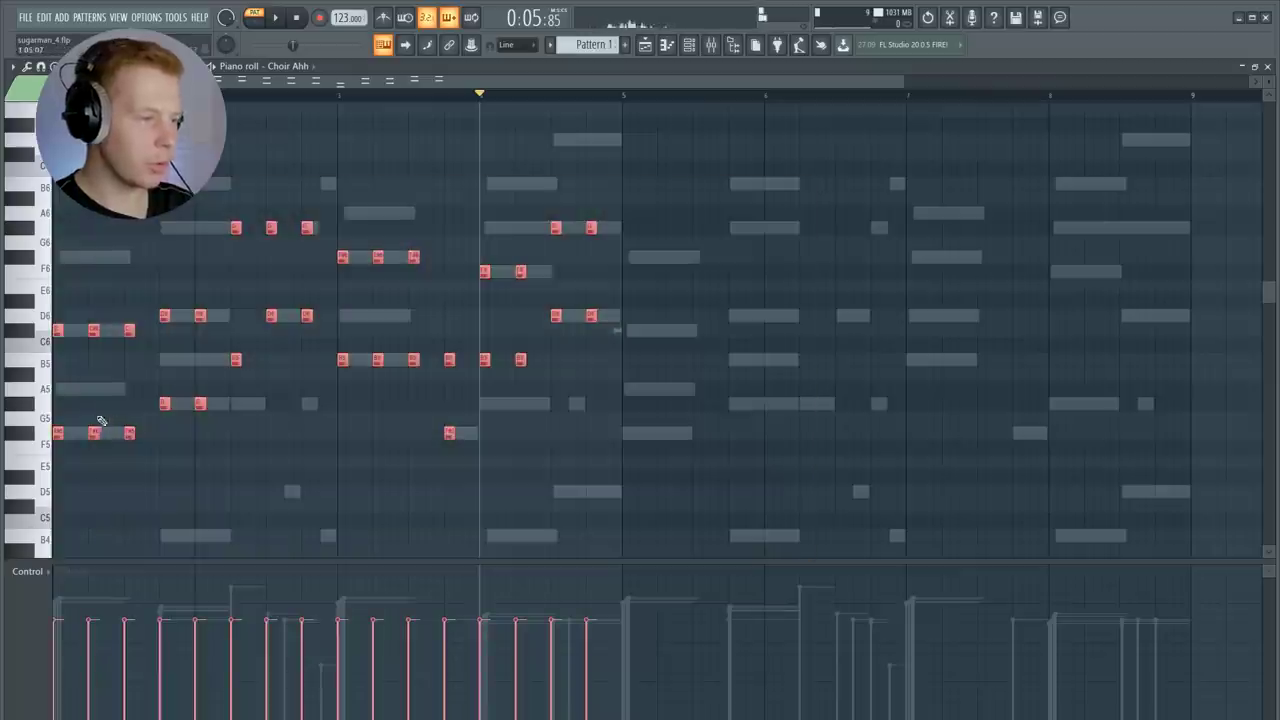
{"action": "left_click_drag", "start_coordinate": [57, 433], "coordinate": [628, 430]}
{"action": "left_click", "coordinate": [675, 492], "text": "ctrl"}
{"action": "key", "text": "space"}
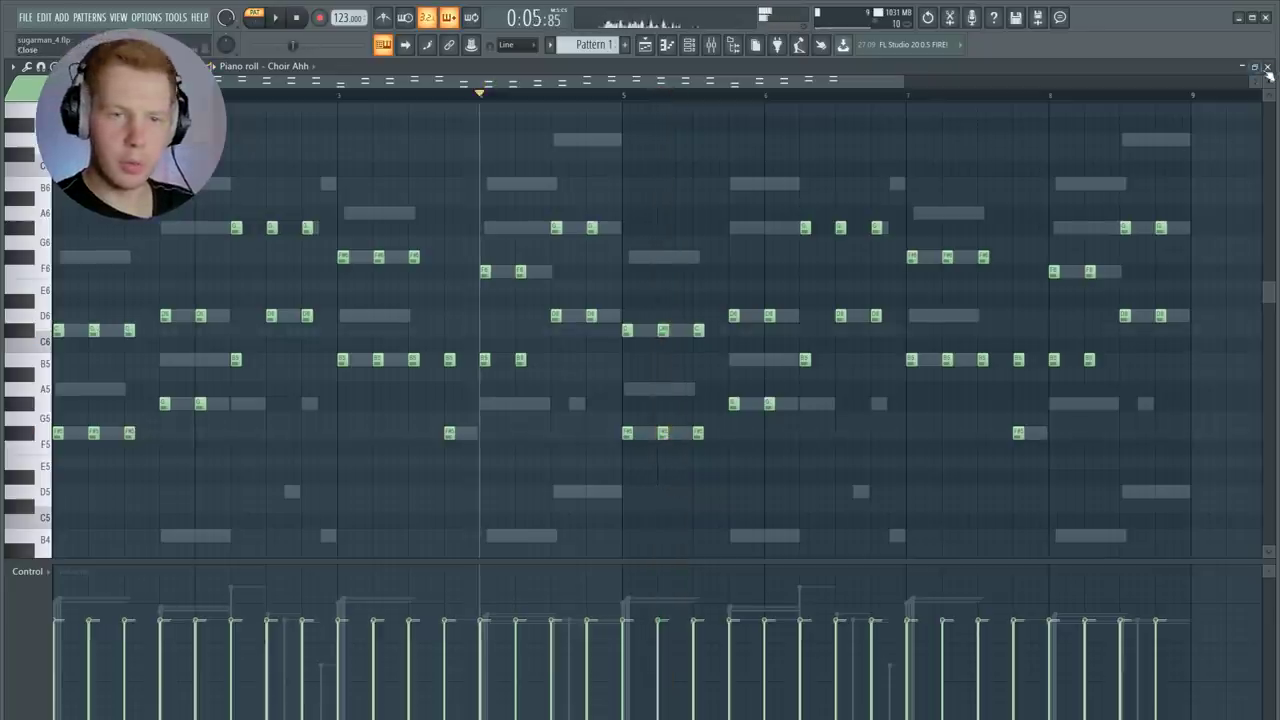
{"action": "key", "text": "F7"}
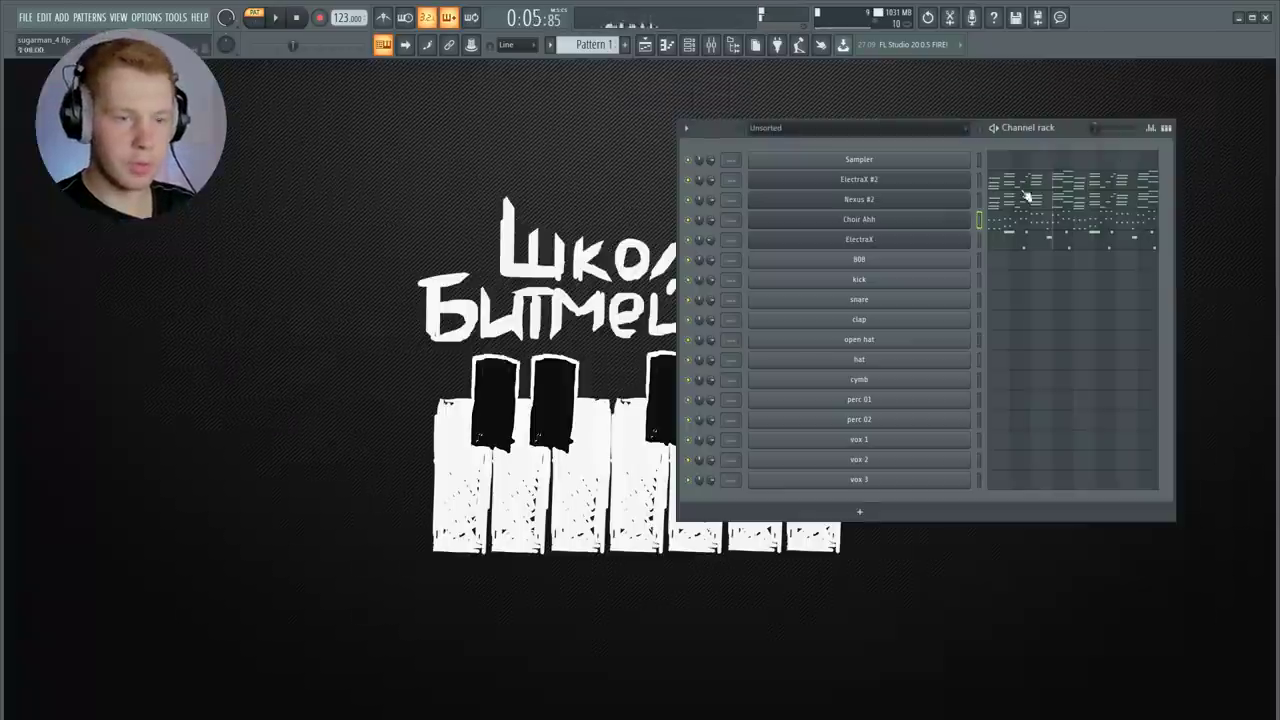
Audition the drum, percussion and vox channels, and examine the sample settings of vox 1 and vox 2
{"action": "left_click", "coordinate": [930, 259]}
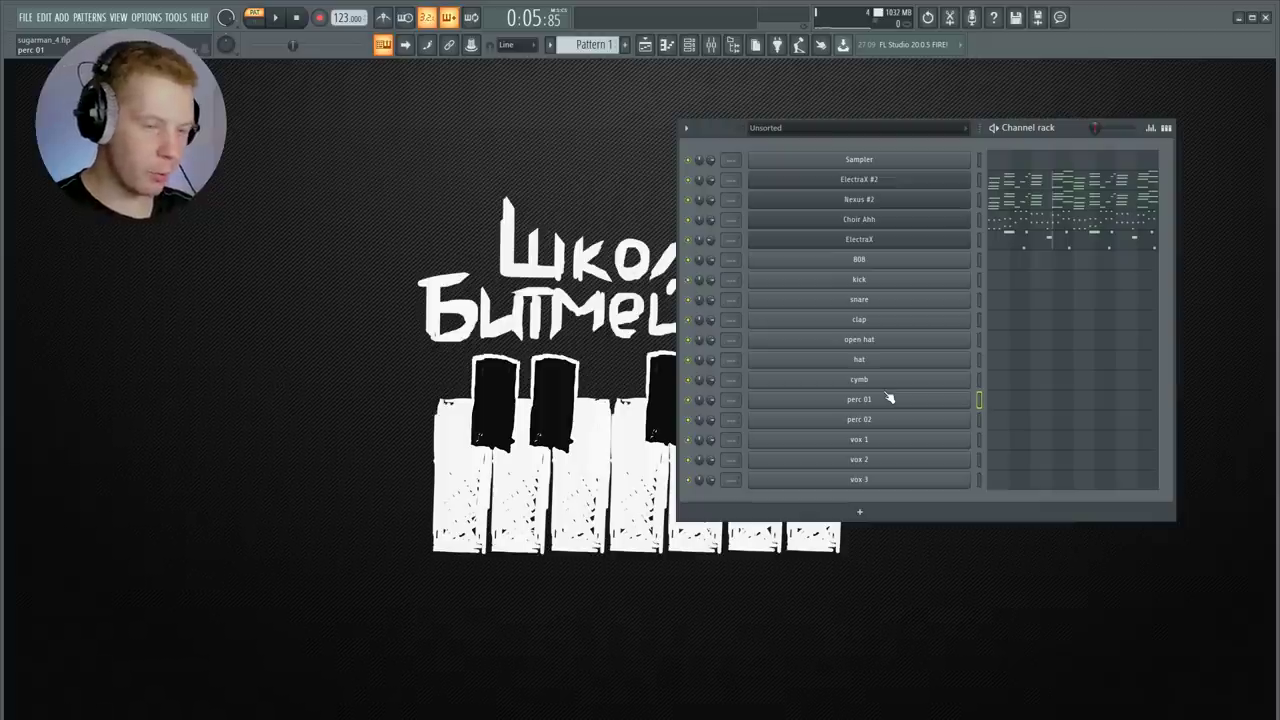
{"action": "left_click", "coordinate": [940, 445]}
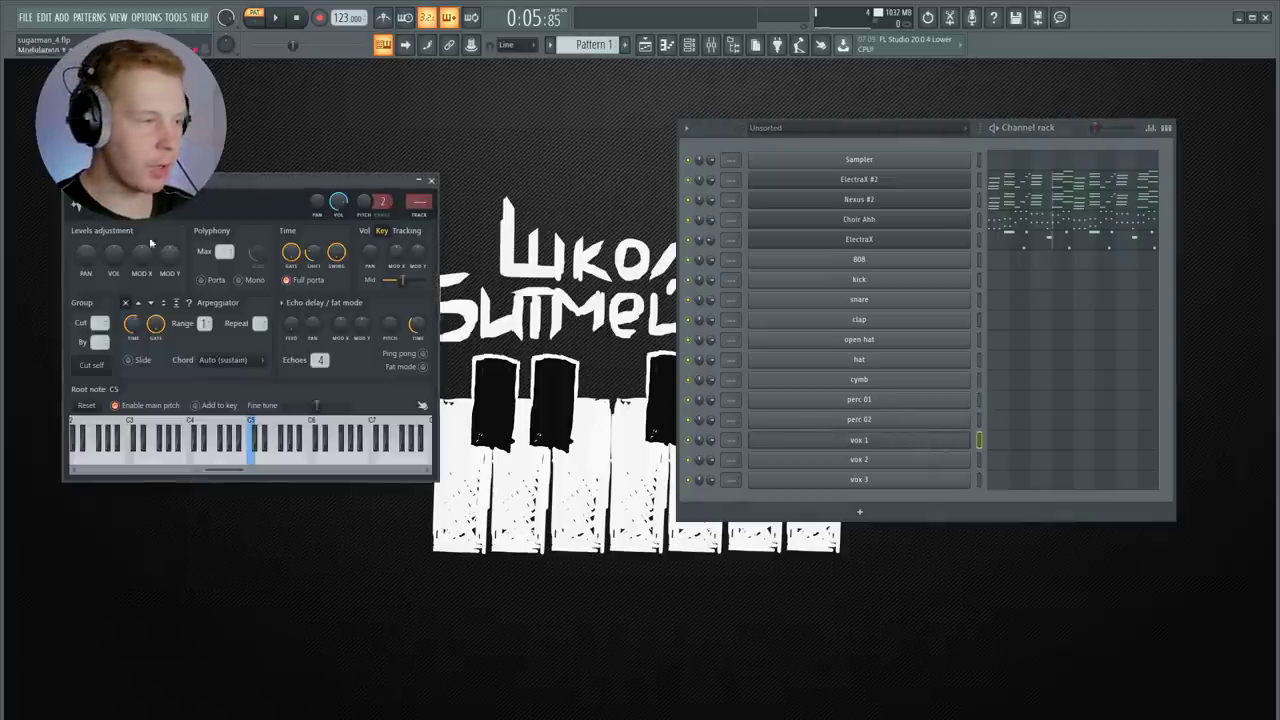
{"action": "left_click", "coordinate": [95, 217]}
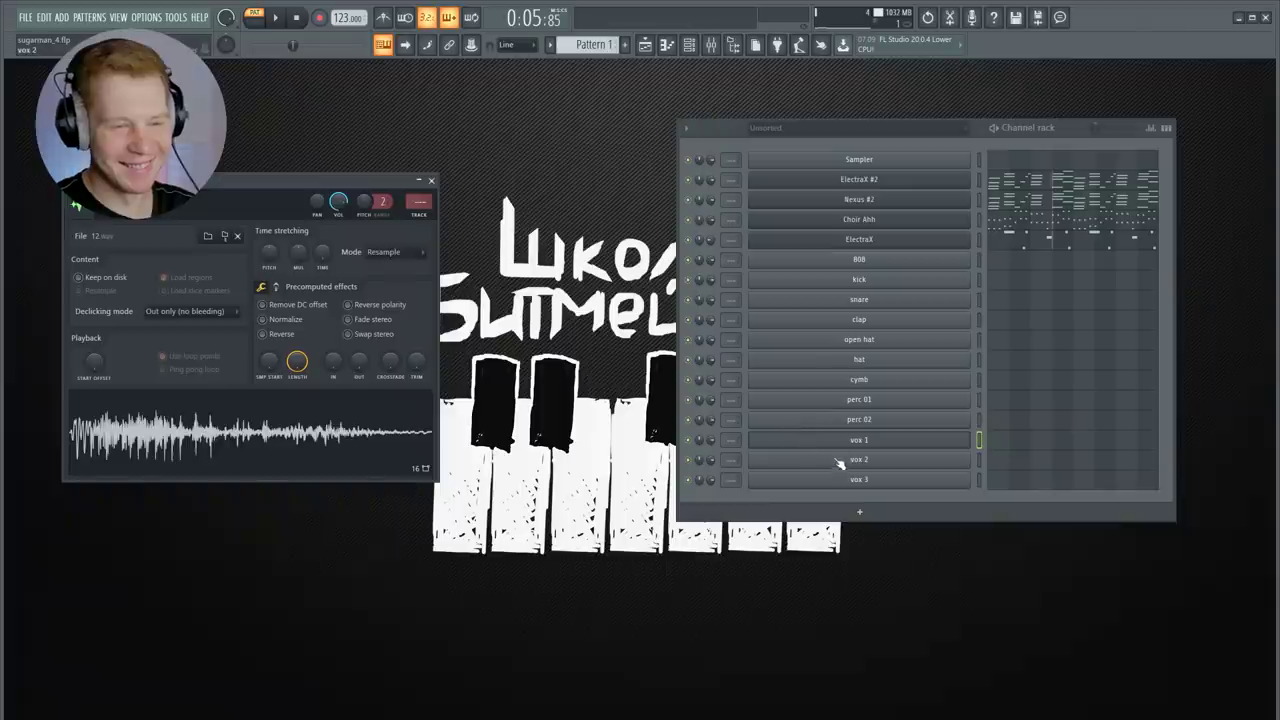
{"action": "left_click", "coordinate": [843, 459]}
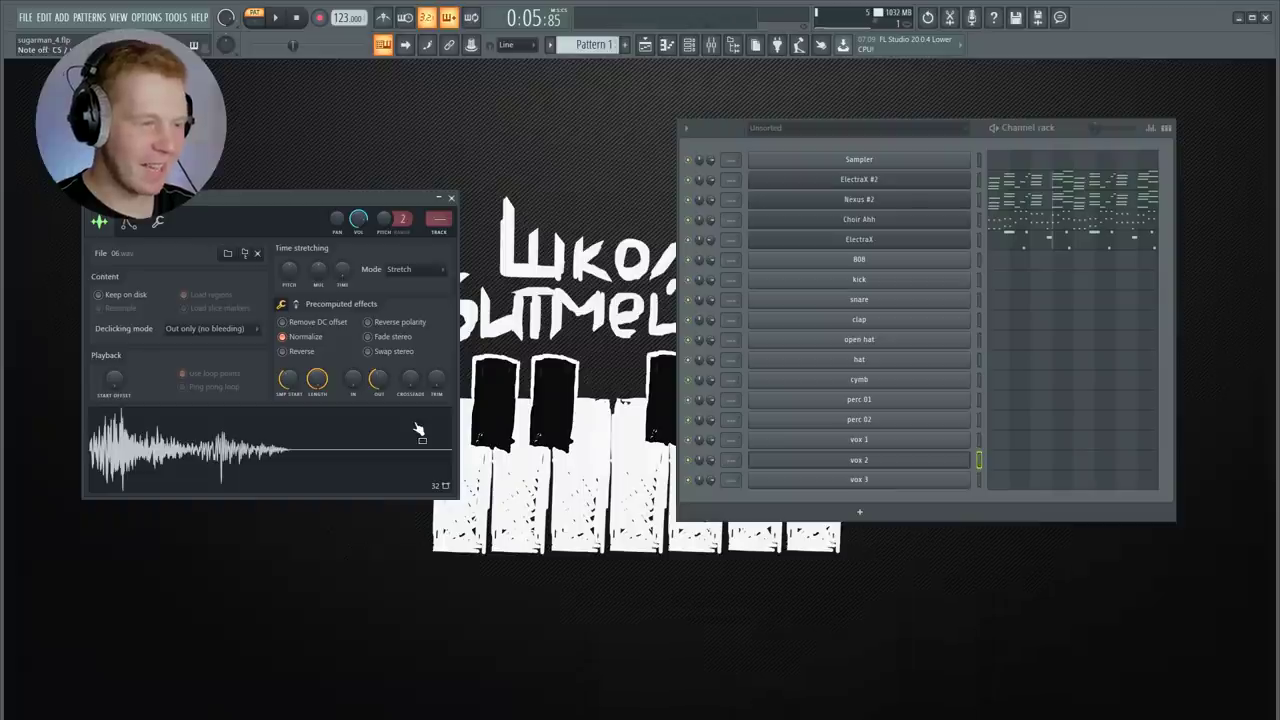
Audition the vox 3 channel and preview the numbered samples 02 through 12 in the browser folder
{"action": "left_click", "coordinate": [855, 479]}
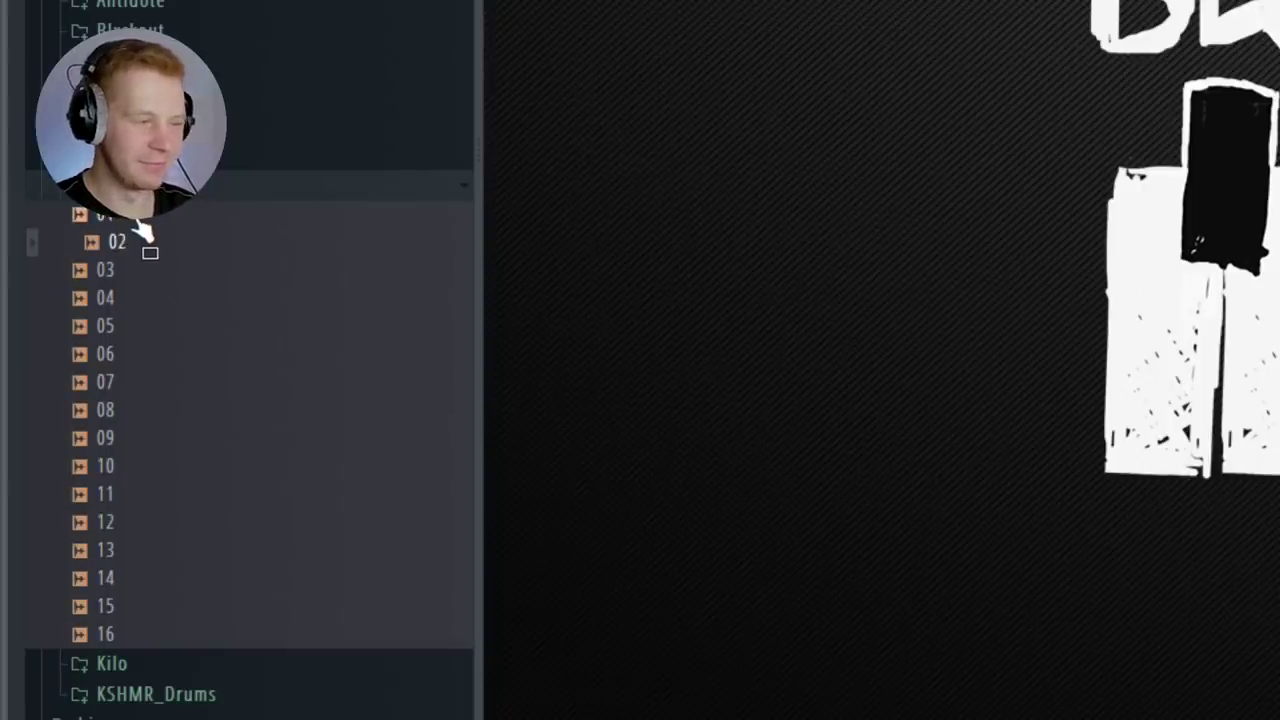
{"action": "key", "text": "Down"}
{"action": "key", "text": "Down"}
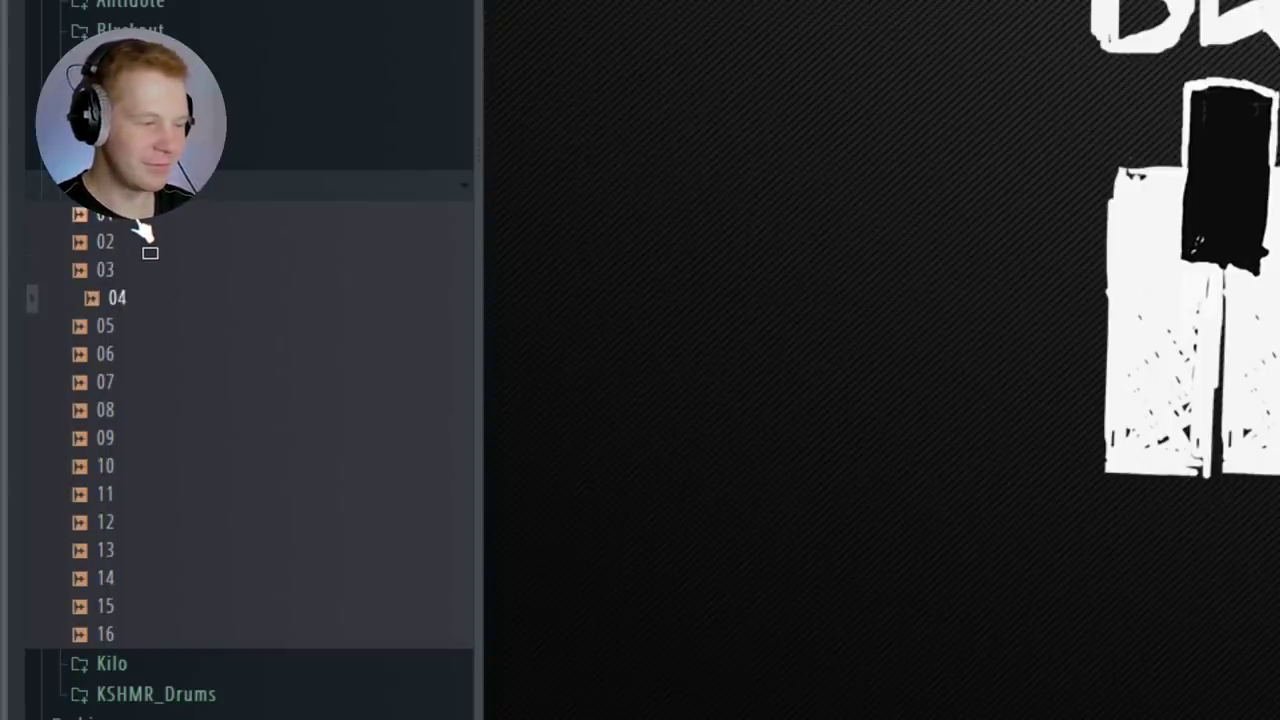
{"action": "key", "text": "Down"}
{"action": "key", "text": "Down"}
{"action": "key", "text": "Down"}
{"action": "key", "text": "Down"}
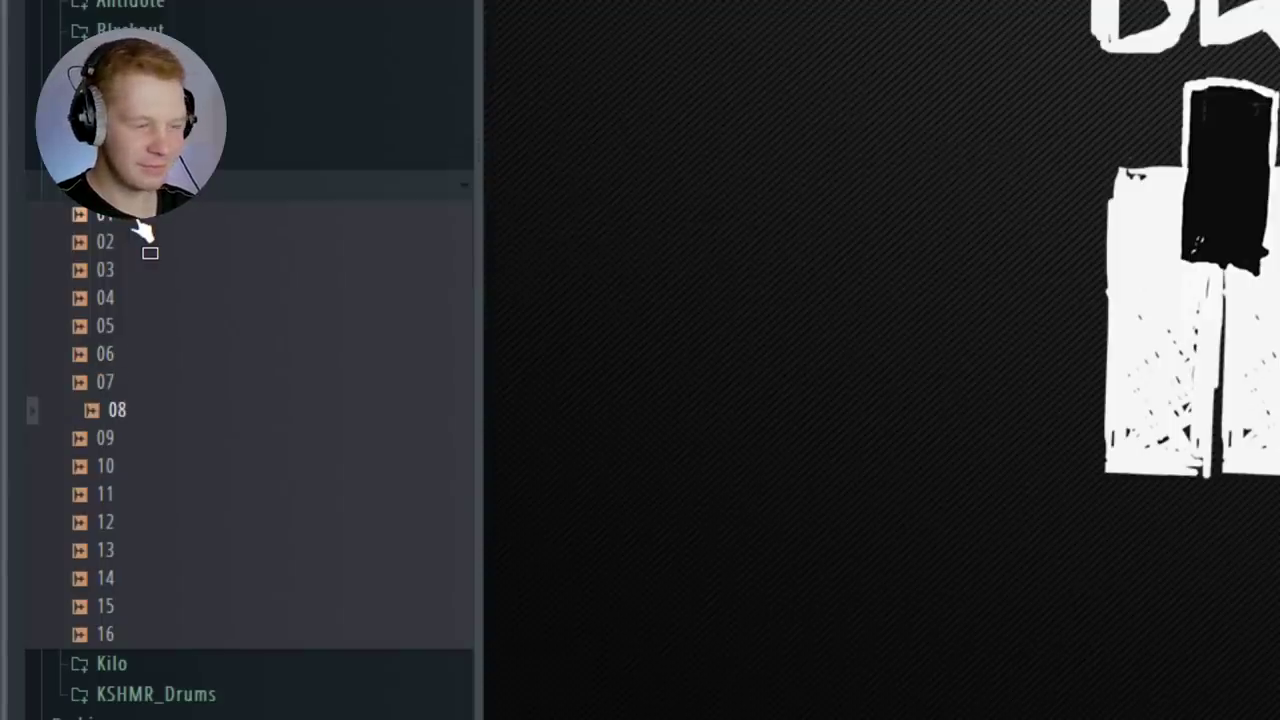
{"action": "key", "text": "Down"}
{"action": "key", "text": "Down"}
{"action": "key", "text": "Down"}
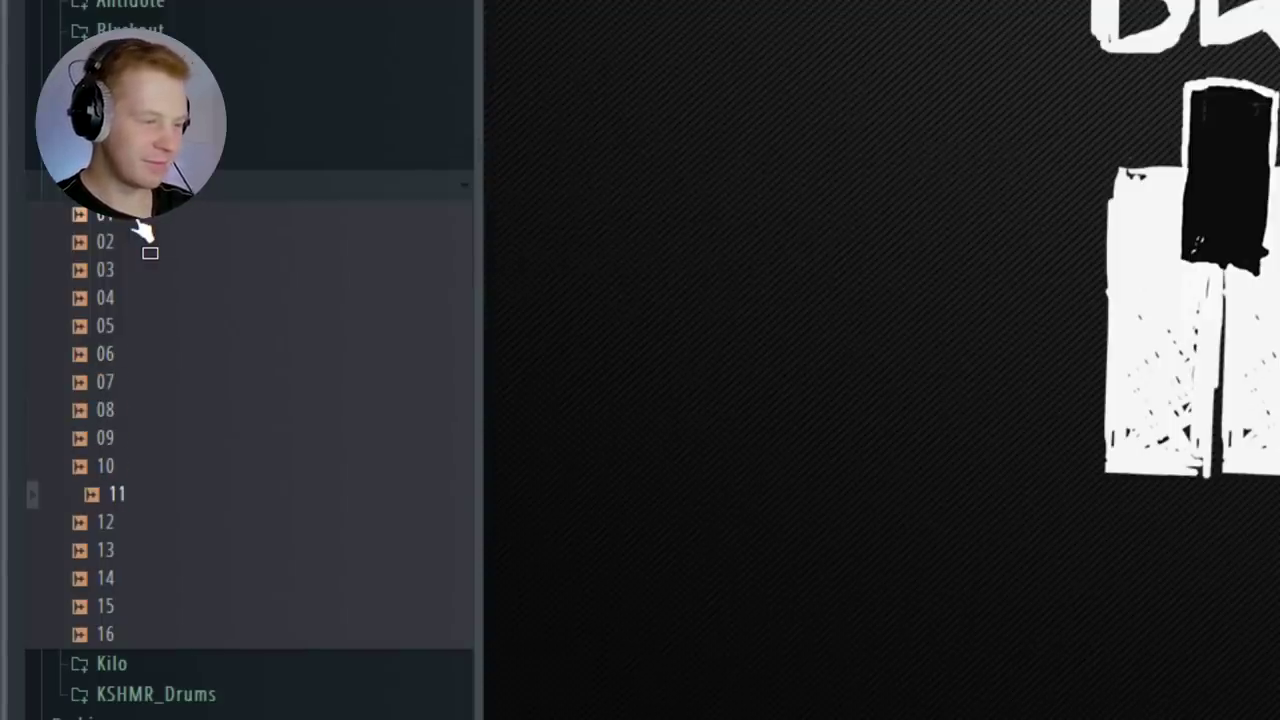
{"action": "key", "text": "Down"}
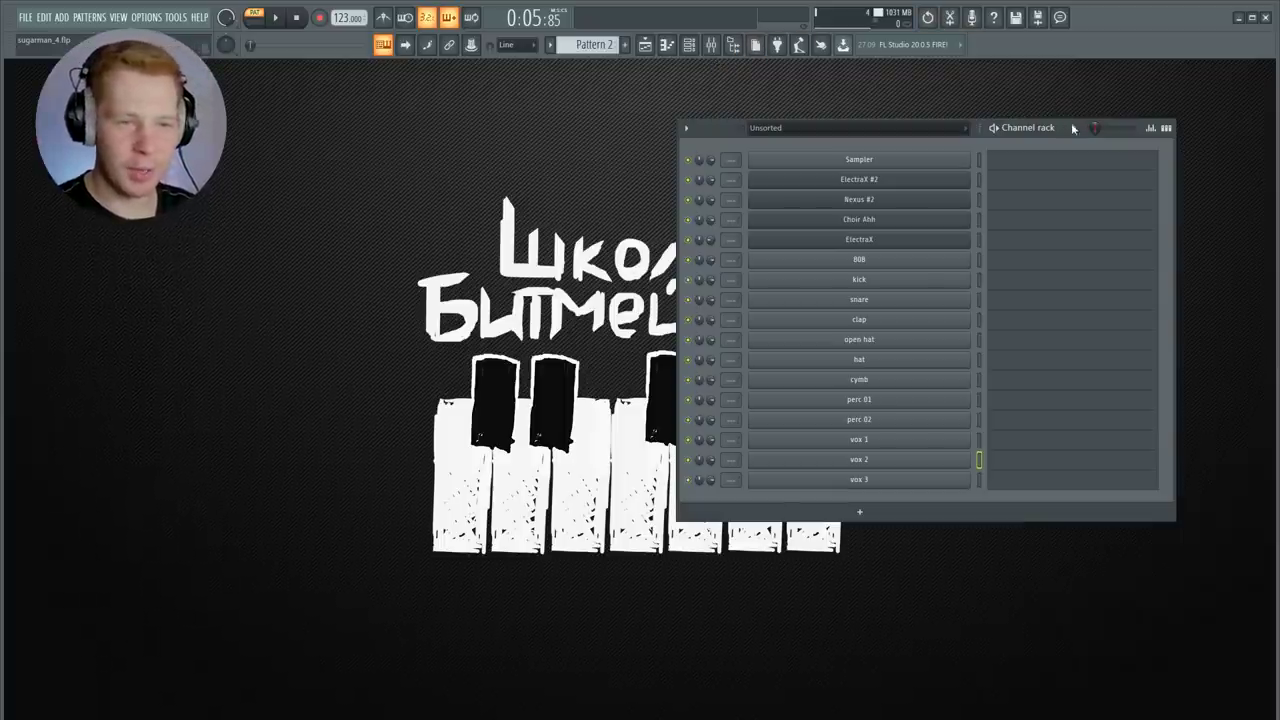
In Pattern 2, add C5 clap hits on beat 3 of bars 1 to 8, vary their velocities, and play them
{"action": "left_click_drag", "start_coordinate": [1071, 123], "coordinate": [1062, 126]}
{"action": "right_click", "coordinate": [955, 320]}
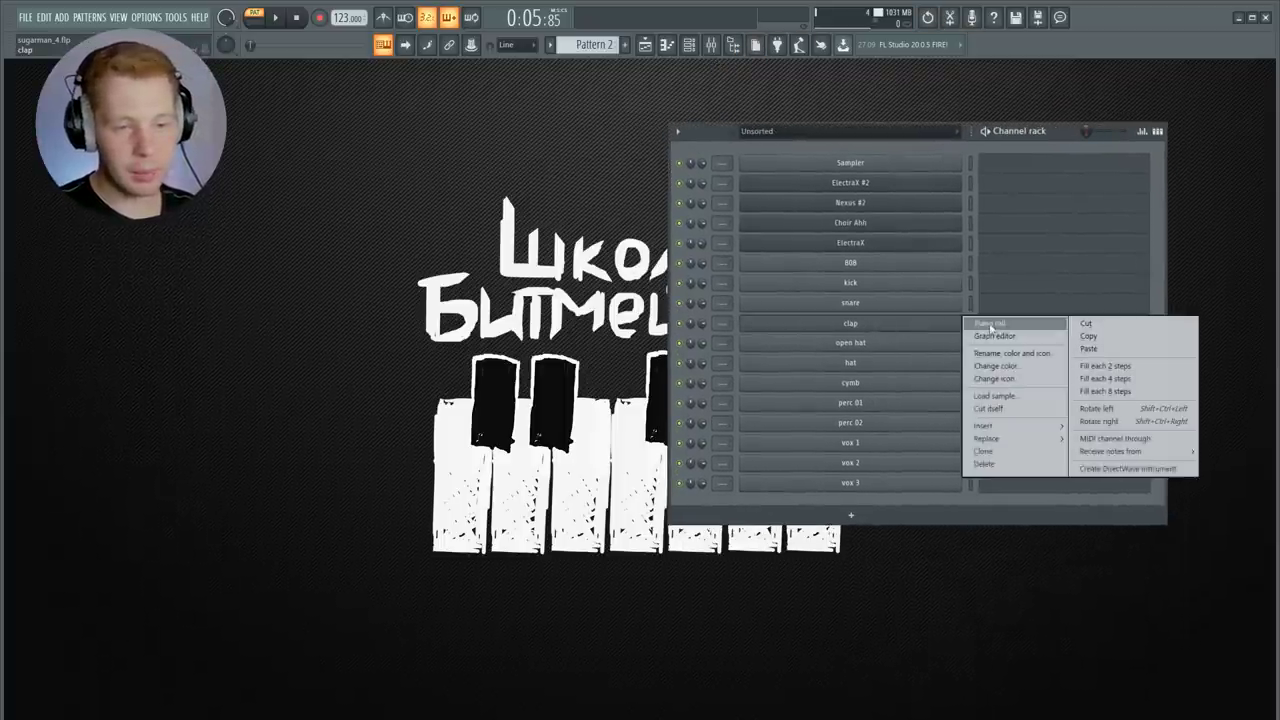
{"action": "left_click", "coordinate": [1005, 324]}
{"action": "scroll", "coordinate": [200, 420], "scroll_direction": "down", "scroll_amount": 3}
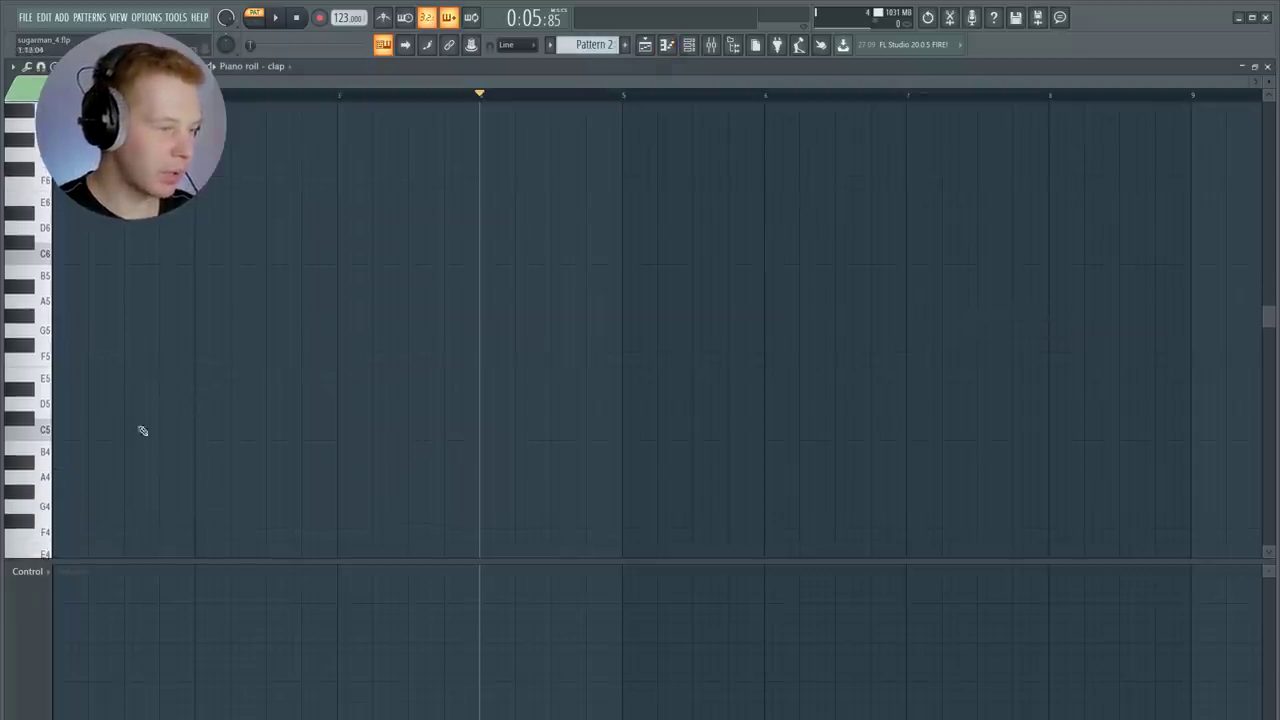
{"action": "left_click_drag", "start_coordinate": [219, 436], "coordinate": [272, 438]}
{"action": "left_click_drag", "start_coordinate": [379, 367], "coordinate": [414, 443]}
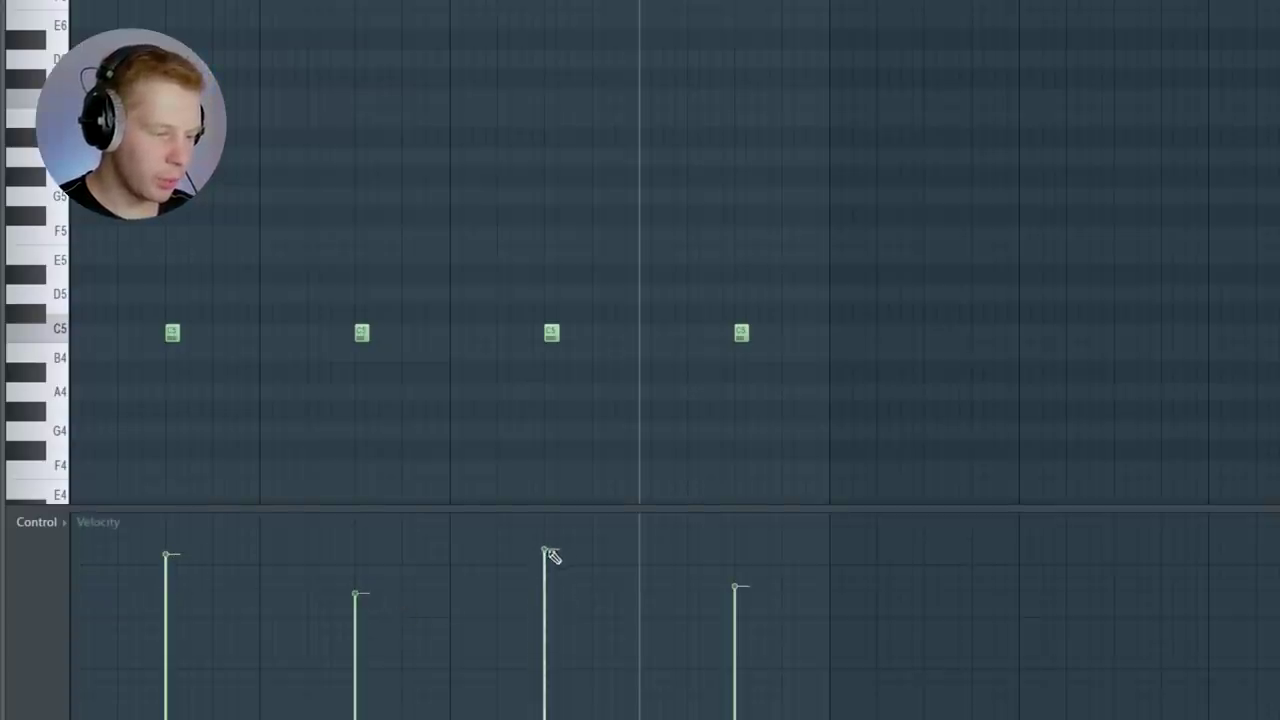
{"action": "key", "text": "space"}
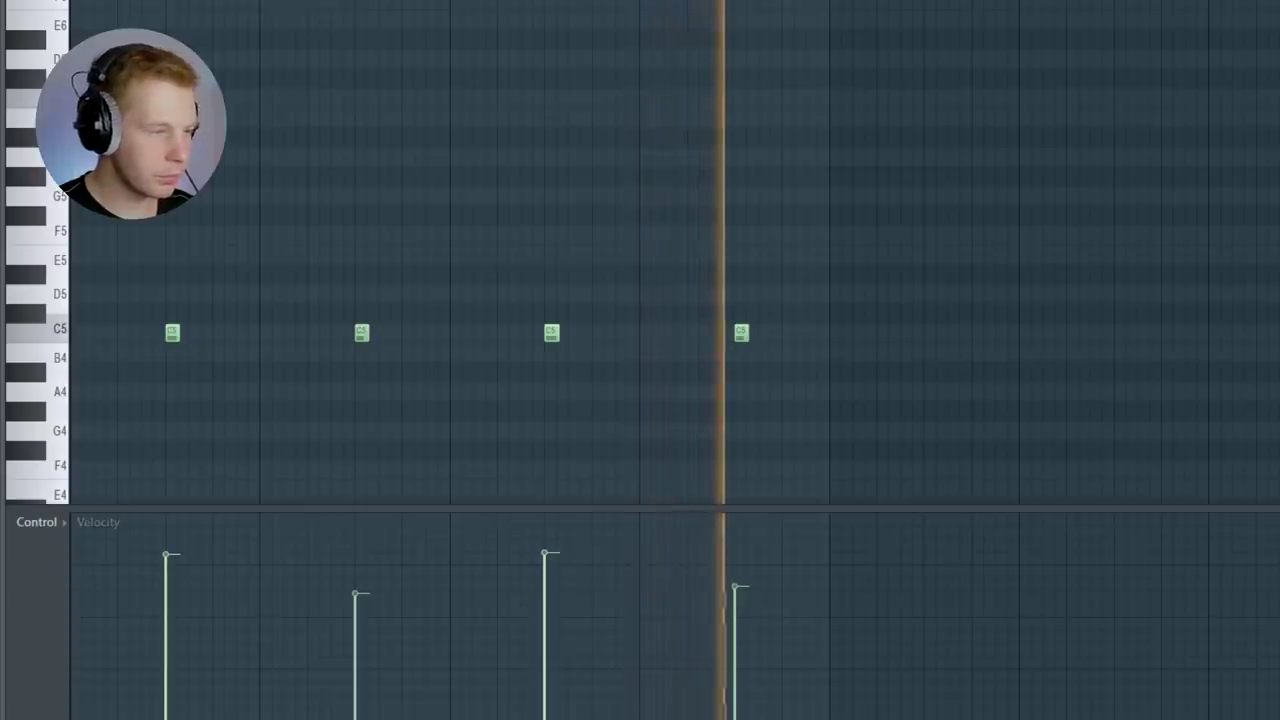
Add open hat C5 notes slightly behind each clap hit in bars 1 to 8, with lower velocities than the claps
{"action": "right_click", "coordinate": [884, 350]}
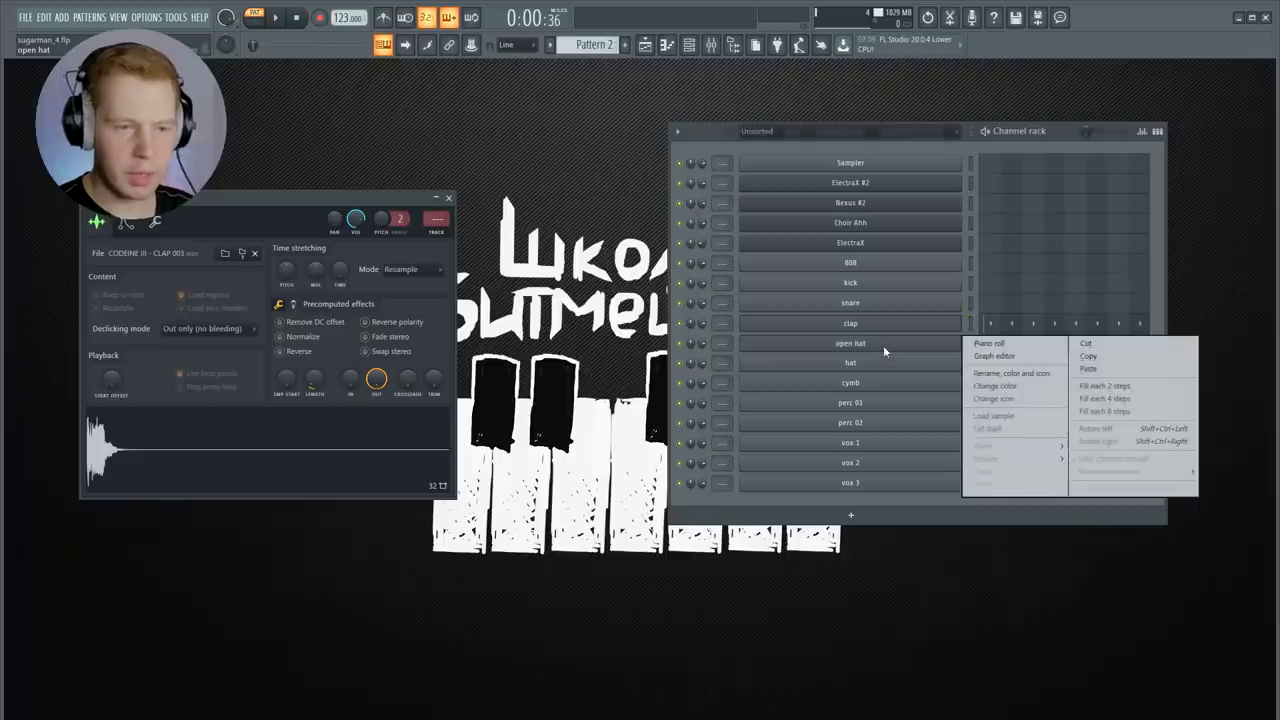
{"action": "left_click", "coordinate": [990, 343]}
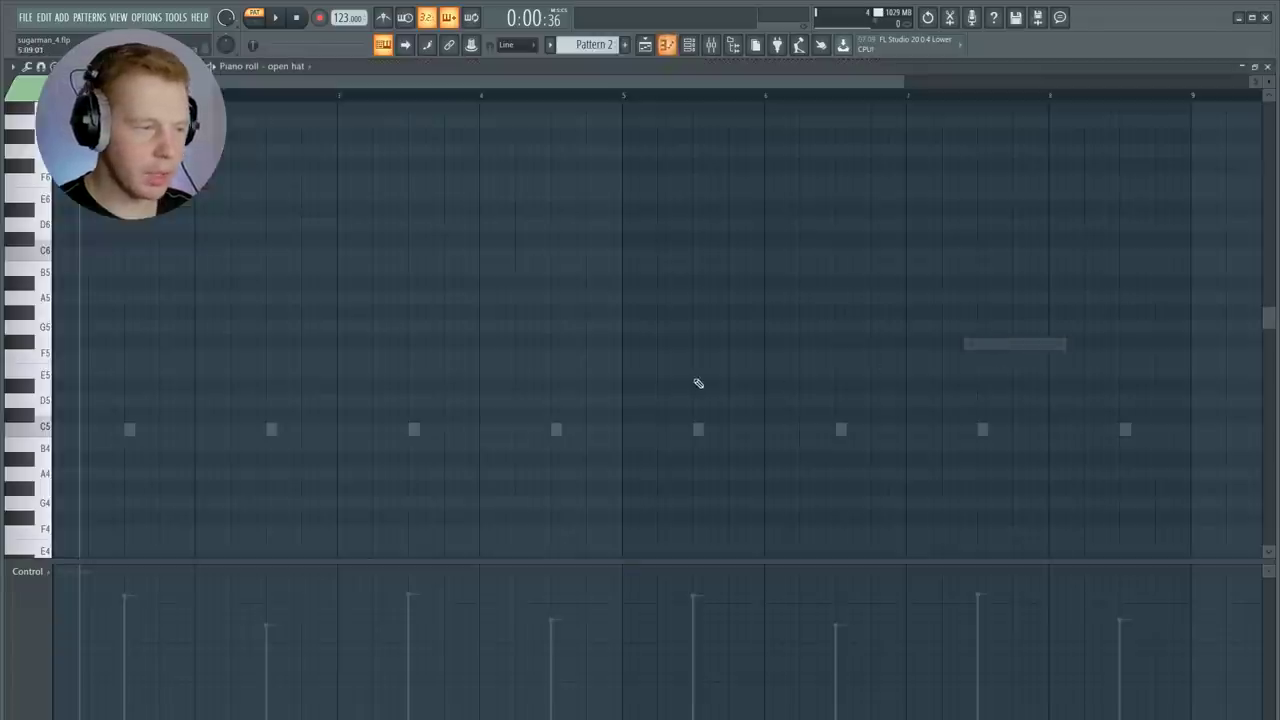
{"action": "scroll", "coordinate": [128, 430], "scroll_direction": "up", "scroll_amount": 5}
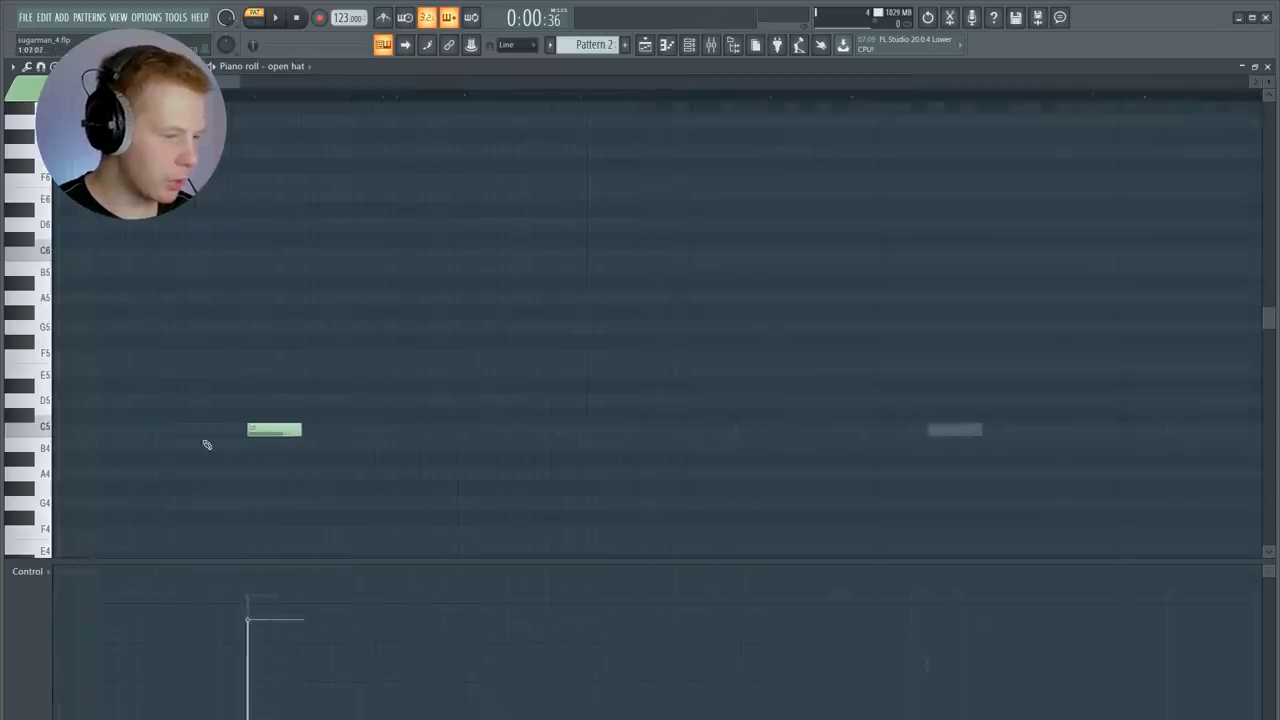
{"action": "left_click", "coordinate": [523, 47]}
{"action": "left_click", "coordinate": [516, 150]}
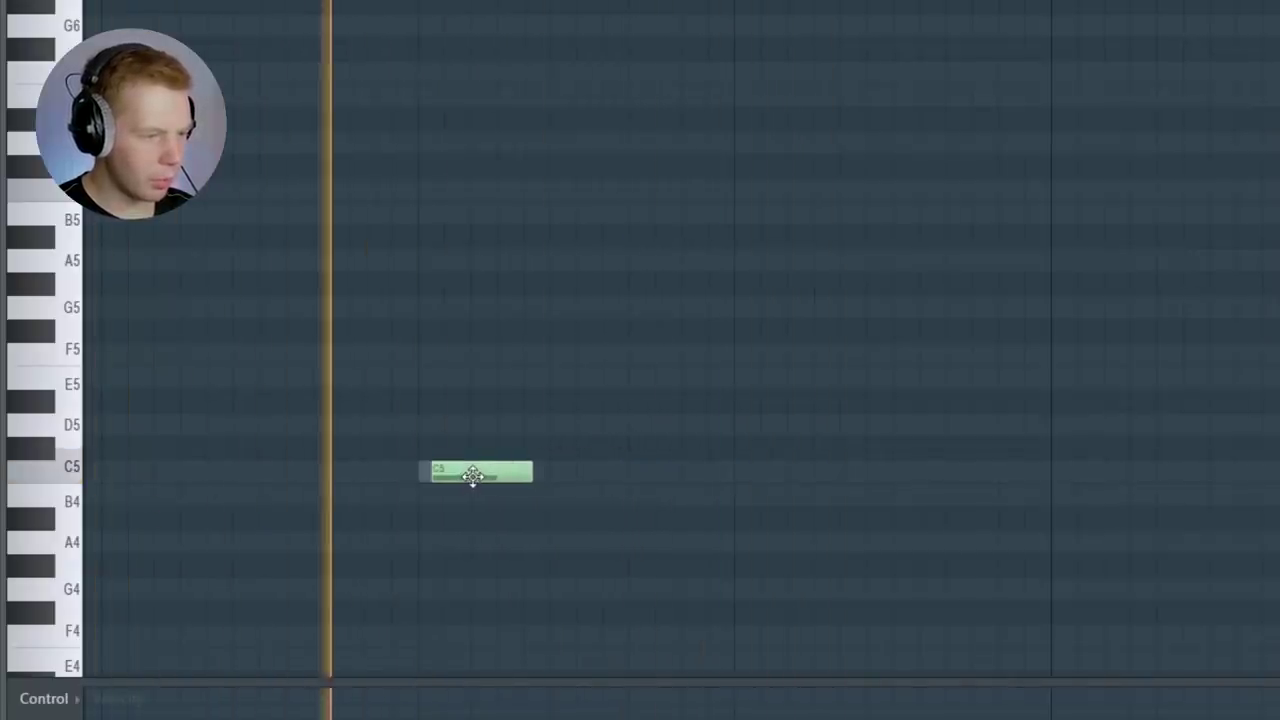
{"action": "scroll", "coordinate": [480, 474], "scroll_direction": "down", "scroll_amount": 3}
{"action": "left_click_drag", "start_coordinate": [1025, 471], "coordinate": [1148, 469]}
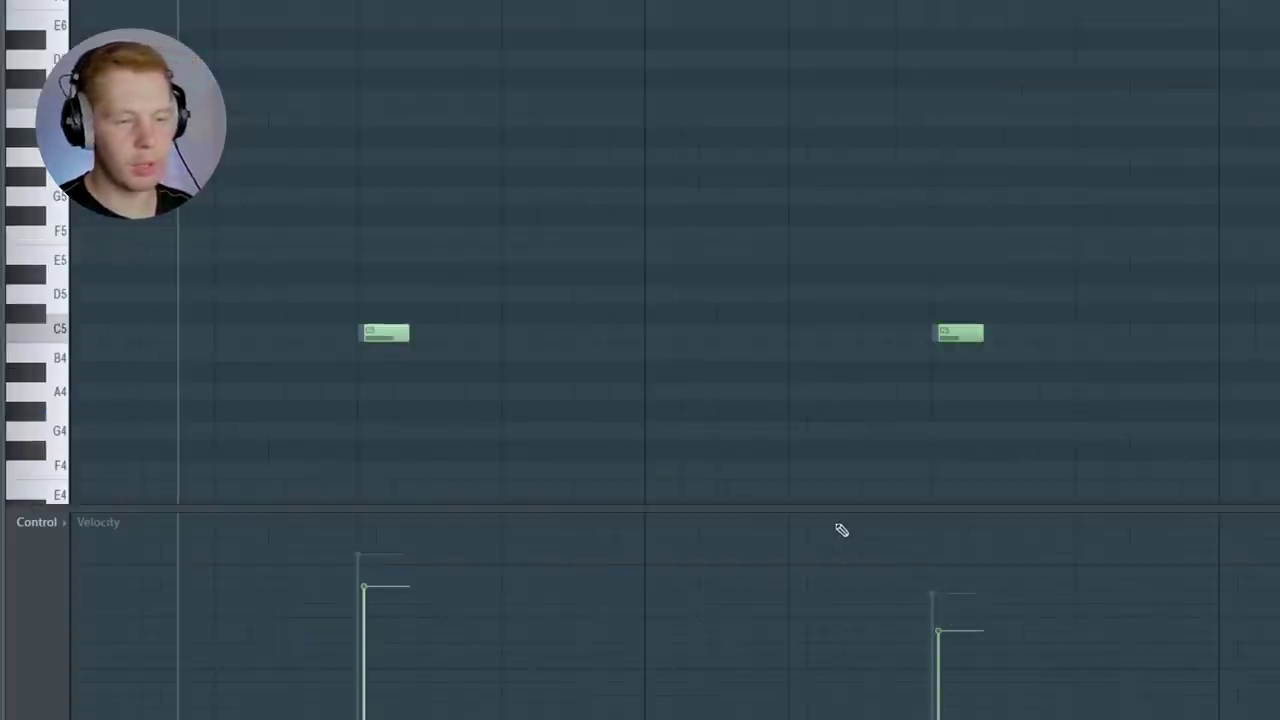
{"action": "scroll", "coordinate": [857, 277], "scroll_direction": "down", "scroll_amount": 2}
{"action": "key", "text": "ctrl+a"}
{"action": "scroll", "coordinate": [240, 385], "scroll_direction": "down", "scroll_amount": 2}
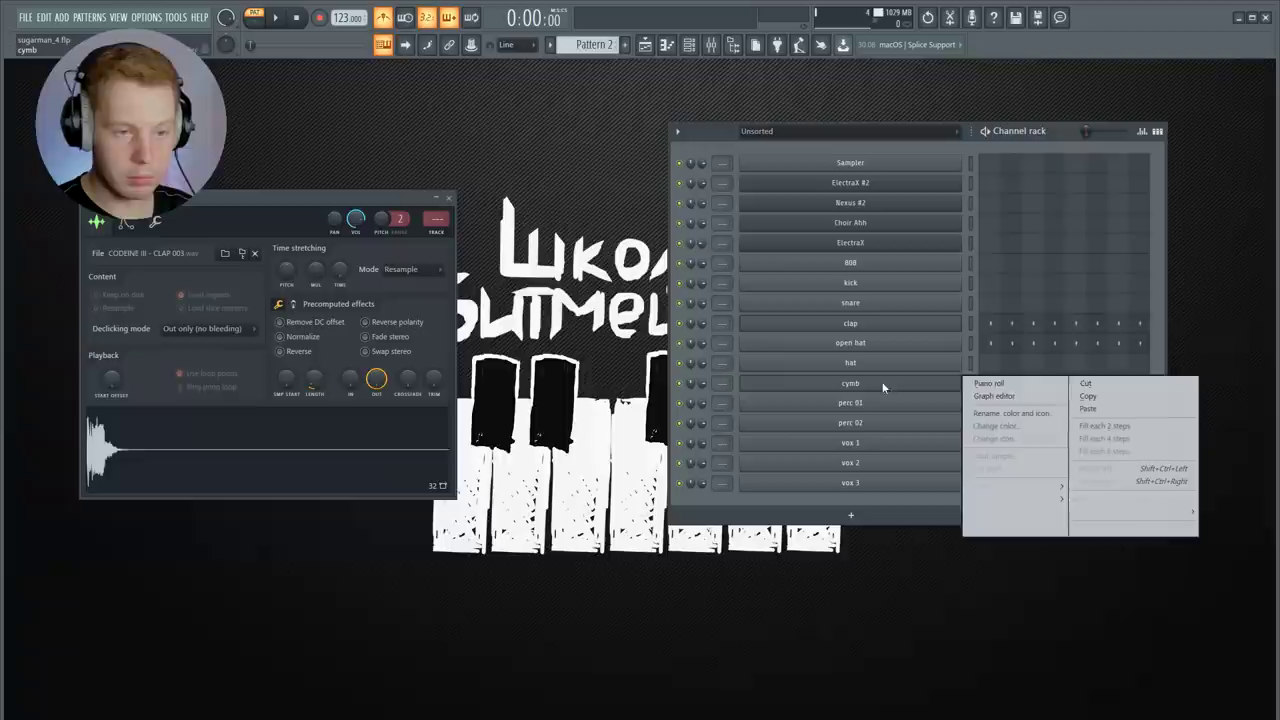
Add cymb C5 hits at the start of bars 1 and 5
{"action": "left_click", "coordinate": [990, 383]}
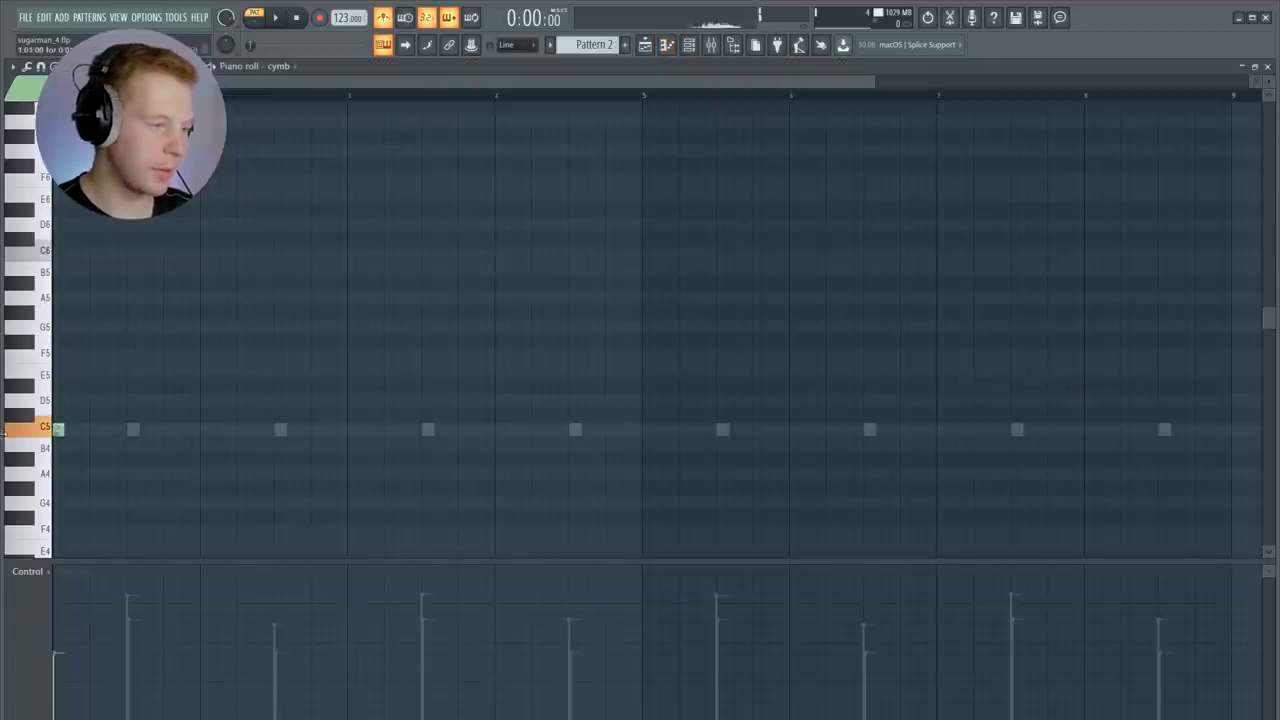
{"action": "key", "text": "space"}
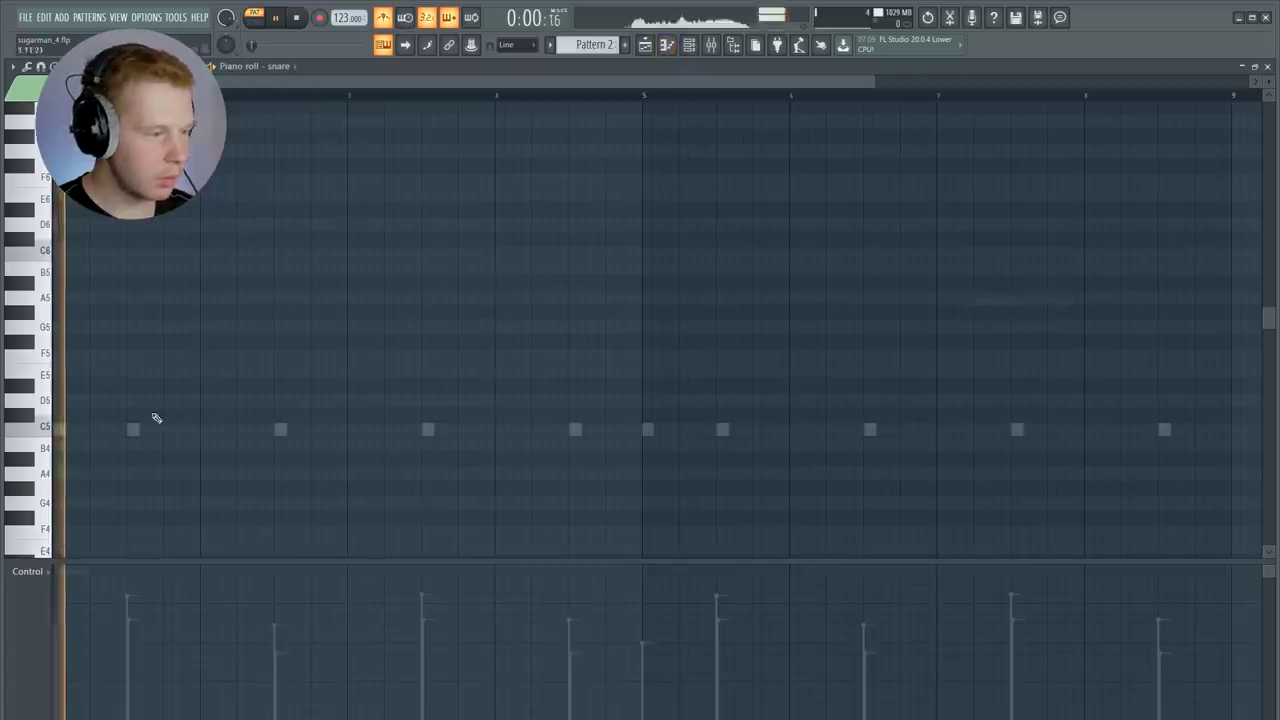
Add snare C5 hits halfway through beat 4 of bars 1 and 3 and beat 1 of bar 4, repeating them in bars 5 to 8
{"action": "left_click", "coordinate": [196, 429]}
{"action": "key", "text": "space"}
{"action": "key", "text": "space"}
{"action": "left_click_drag", "start_coordinate": [196, 429], "coordinate": [186, 429]}
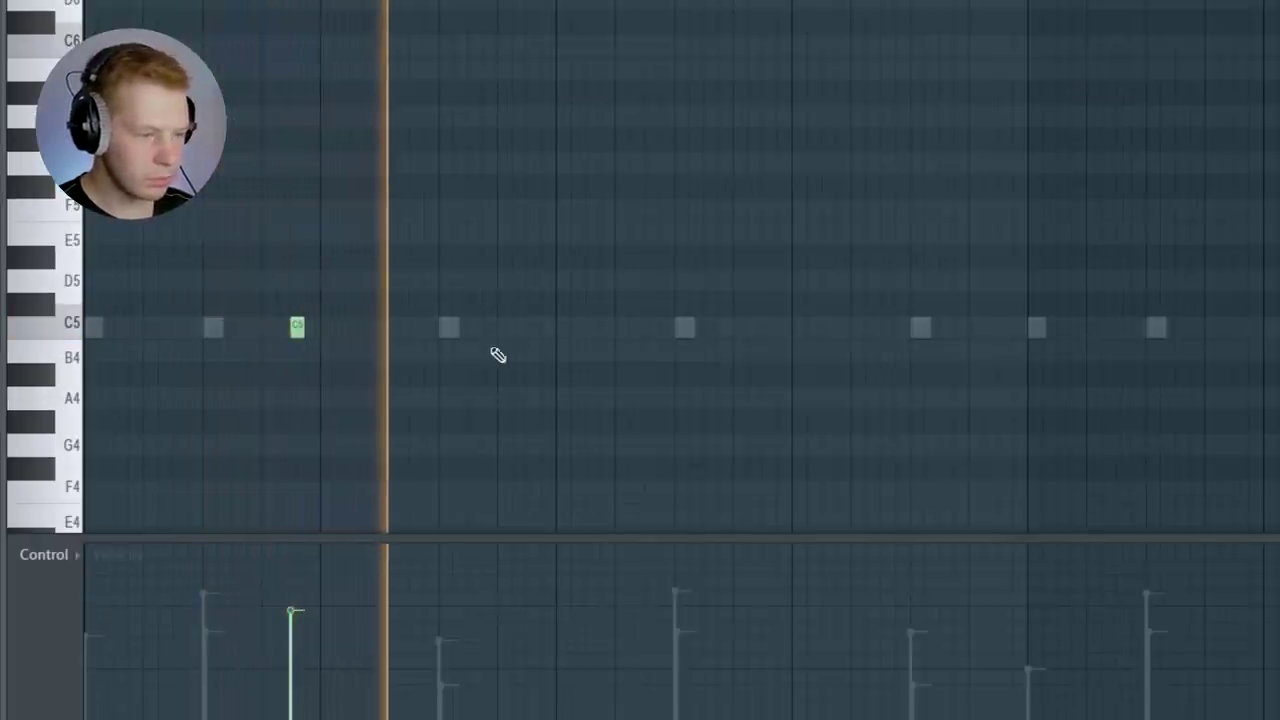
{"action": "left_click", "coordinate": [766, 327]}
{"action": "left_click", "coordinate": [827, 327]}
{"action": "key", "text": "space"}
{"action": "key", "text": "ctrl+a"}
{"action": "left_click_drag", "start_coordinate": [1003, 330], "coordinate": [1196, 352]}
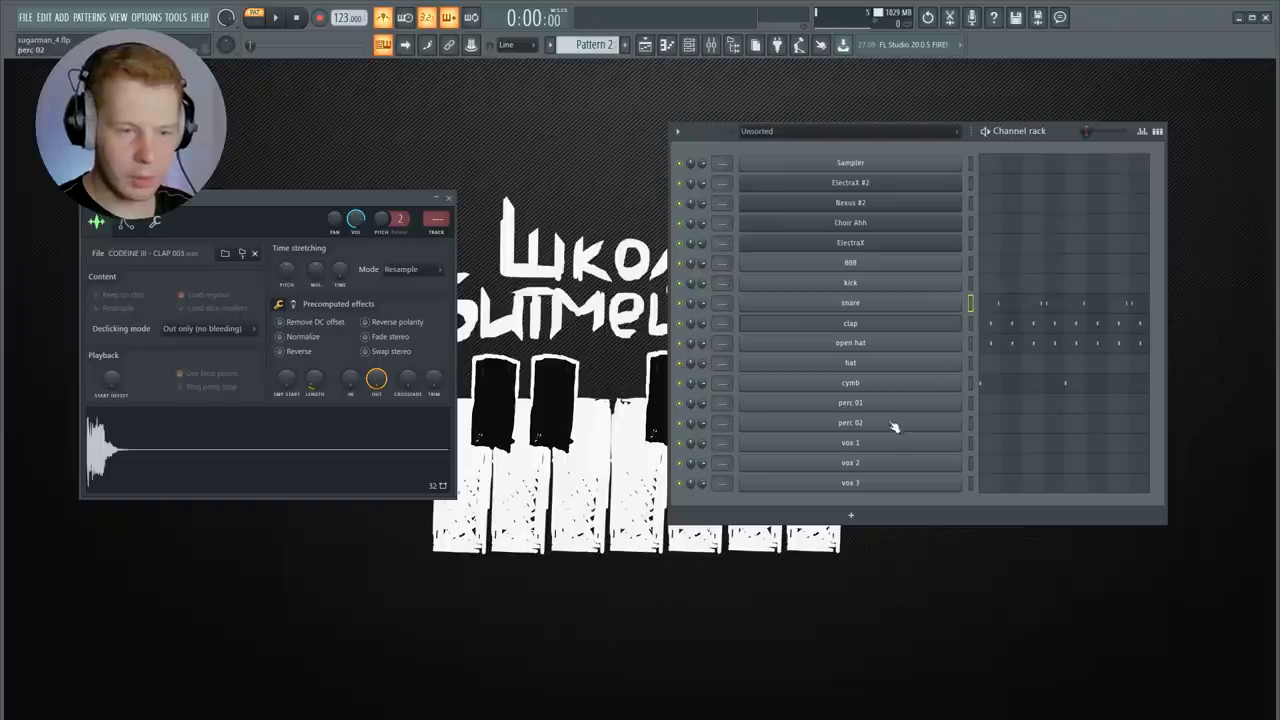
Add perc 01 C5 hits on beat 2 of bars 1, 3, 5 and 7 and audition them
{"action": "right_click", "coordinate": [889, 401]}
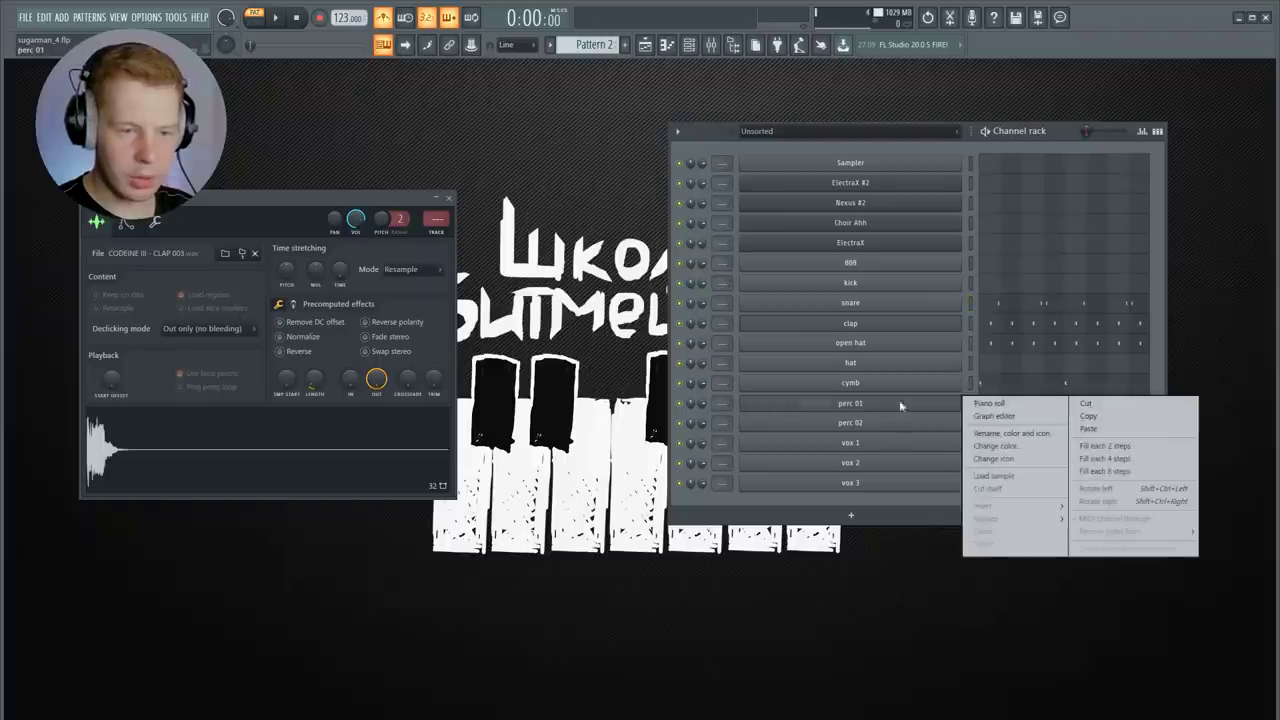
{"action": "left_click", "coordinate": [990, 404]}
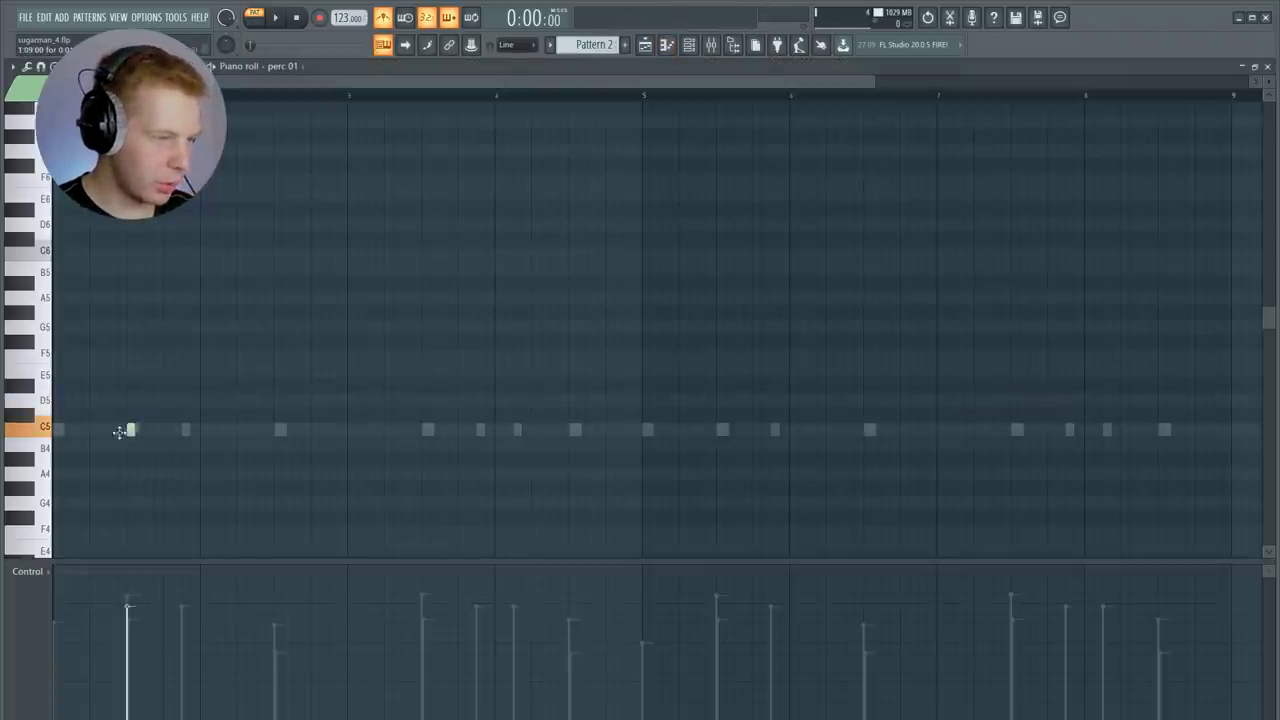
{"action": "key", "text": "space"}
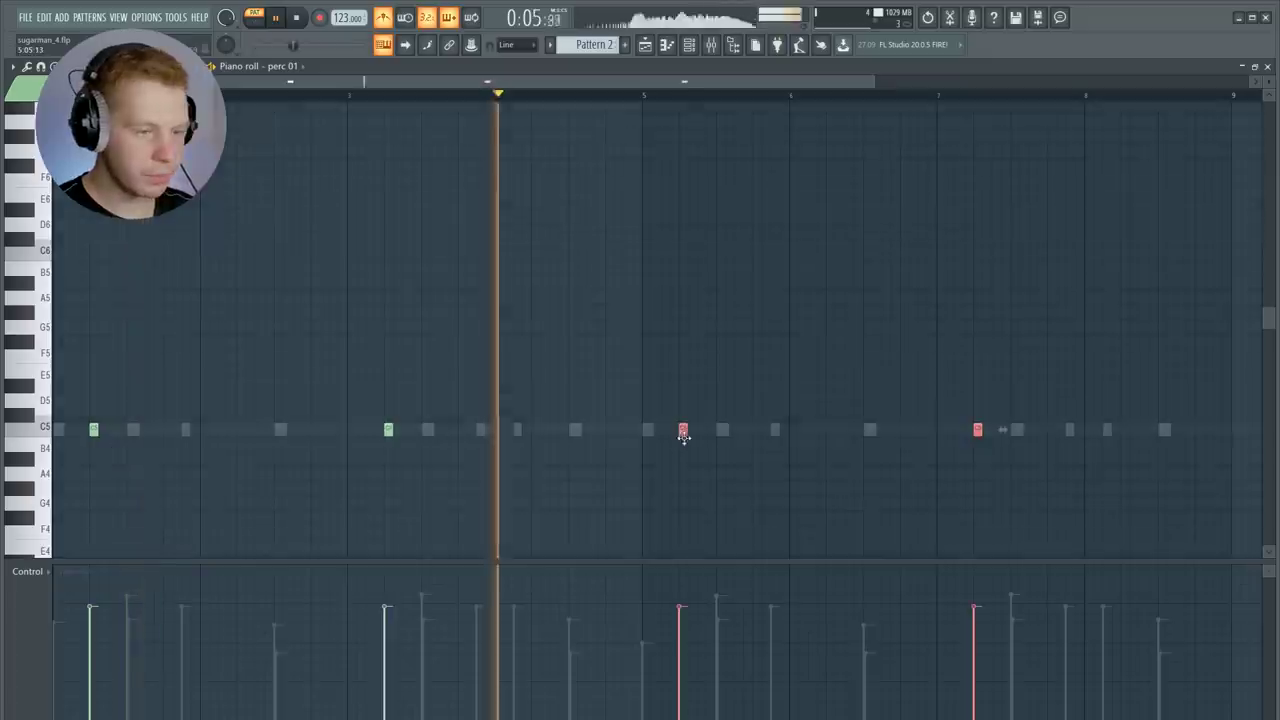
{"action": "key", "text": "space"}
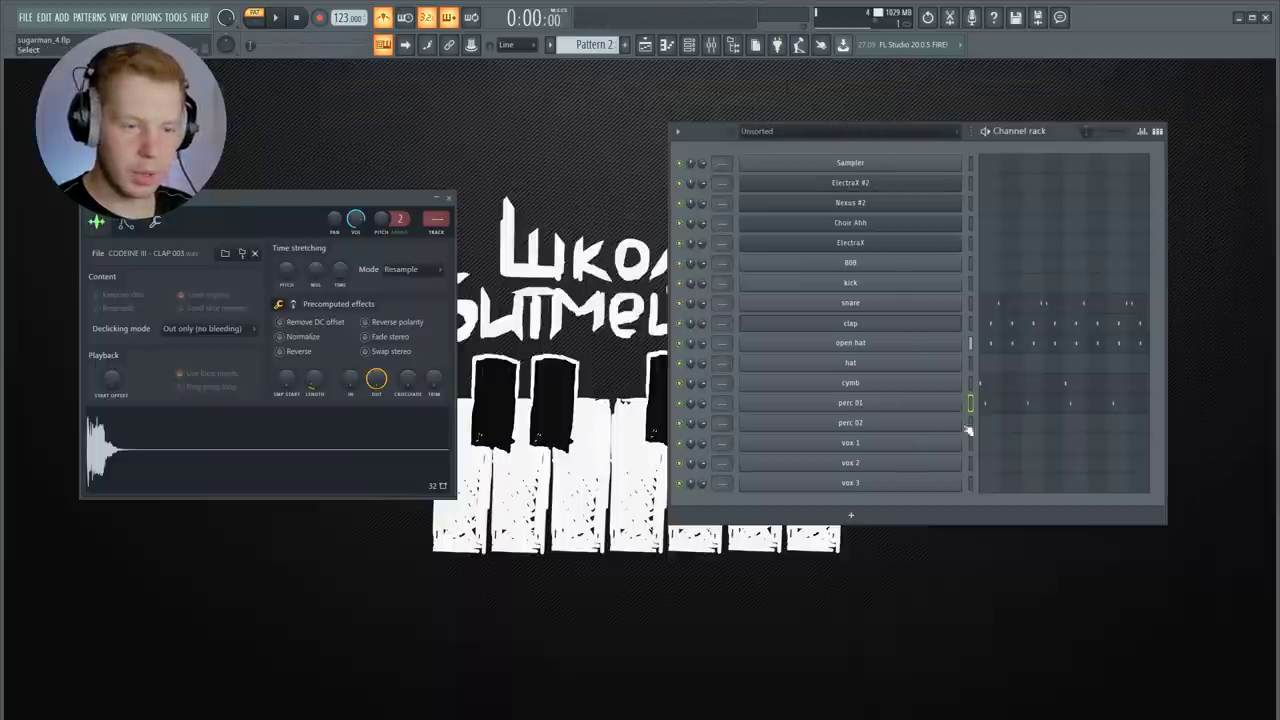
Add a perc 02 C5 hit midway between beats 2 and 3 of bar 1 and nudge it slightly earlier
{"action": "right_click", "coordinate": [928, 431]}
{"action": "left_click", "coordinate": [990, 423]}
{"action": "key", "text": "space"}
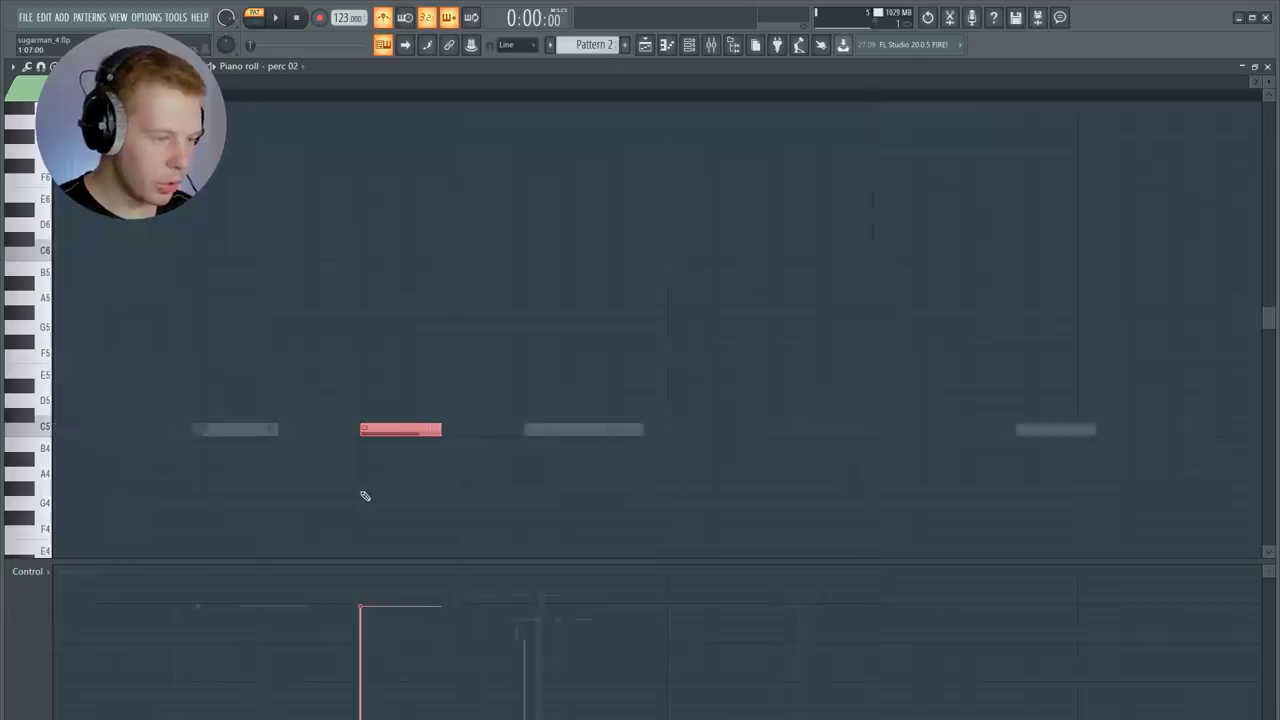
{"action": "scroll", "coordinate": [363, 494], "scroll_direction": "up", "scroll_amount": 2}
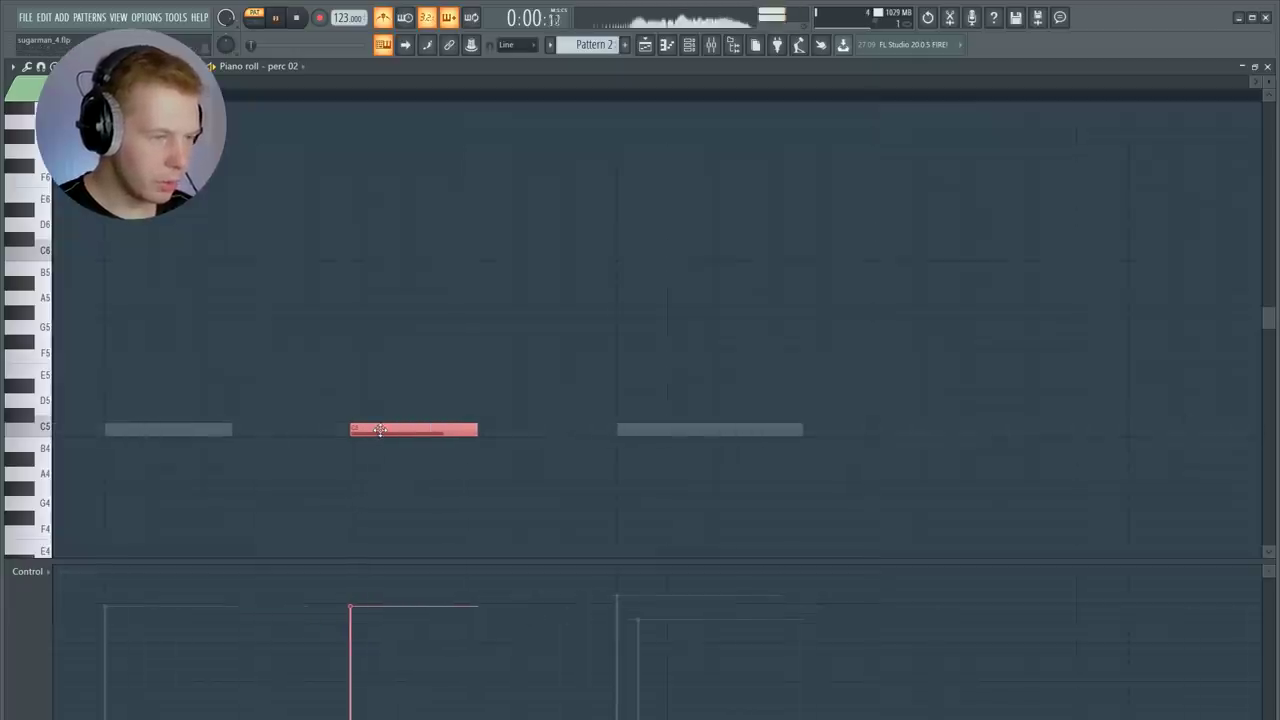
{"action": "key", "text": "space"}
{"action": "scroll", "coordinate": [291, 477], "scroll_direction": "down", "scroll_amount": 4}
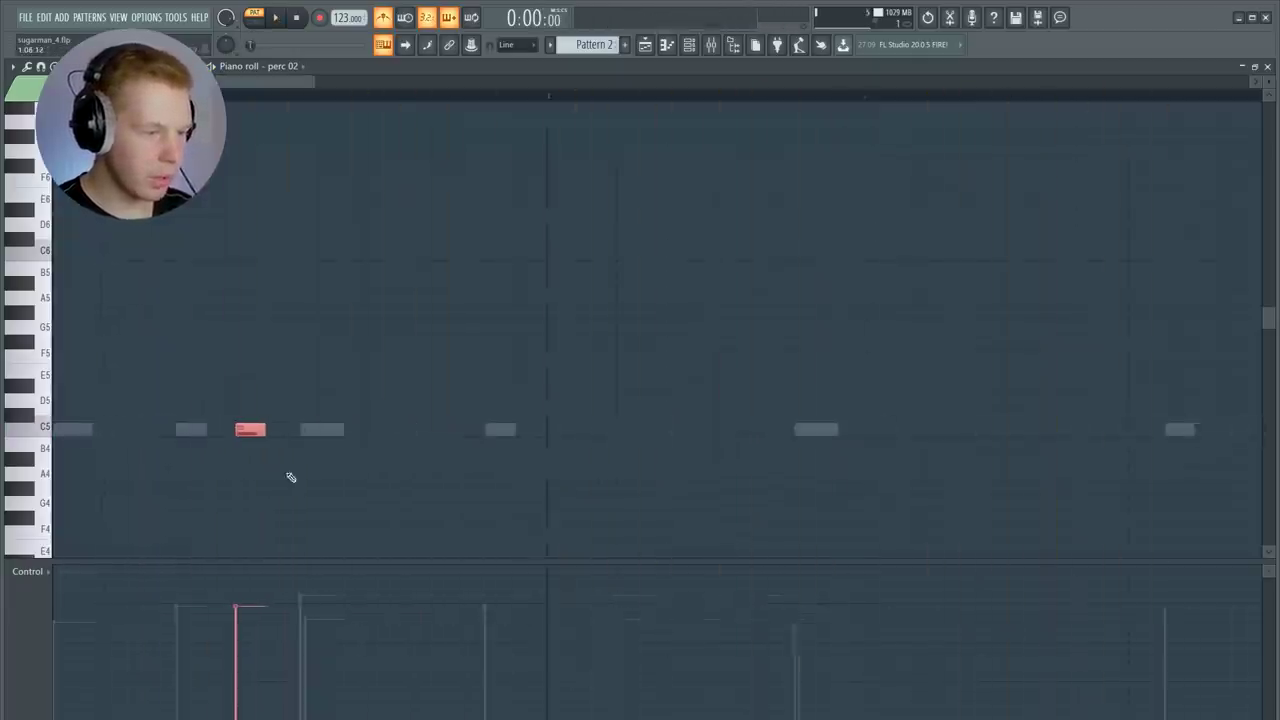
{"action": "scroll", "coordinate": [191, 471], "scroll_direction": "up", "scroll_amount": 4}
{"action": "scroll", "coordinate": [332, 471], "scroll_direction": "down", "scroll_amount": 1}
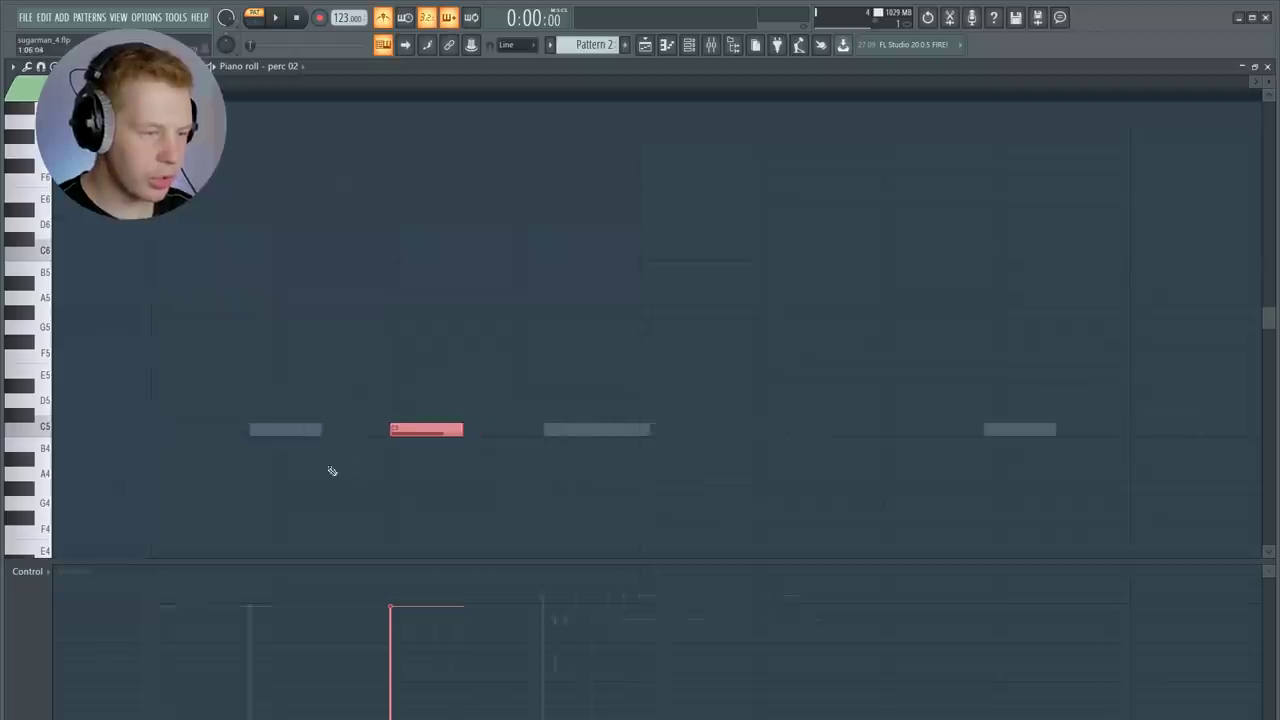
Repeat the perc 02 hit in bars 3, 5 and 7 and audition the pattern
{"action": "scroll", "coordinate": [573, 432], "scroll_direction": "down", "scroll_amount": 4}
{"action": "key", "text": "space"}
{"action": "scroll", "coordinate": [600, 431], "scroll_direction": "down", "scroll_amount": 3}
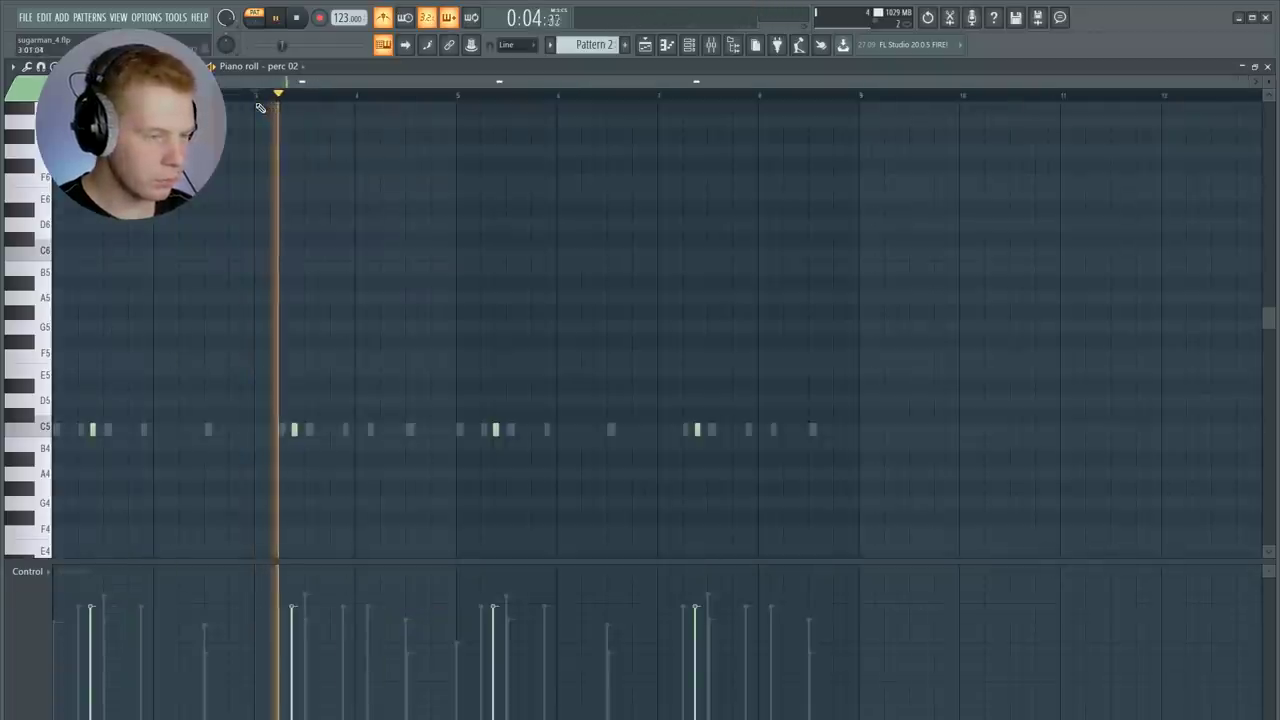
{"action": "key", "text": "space"}
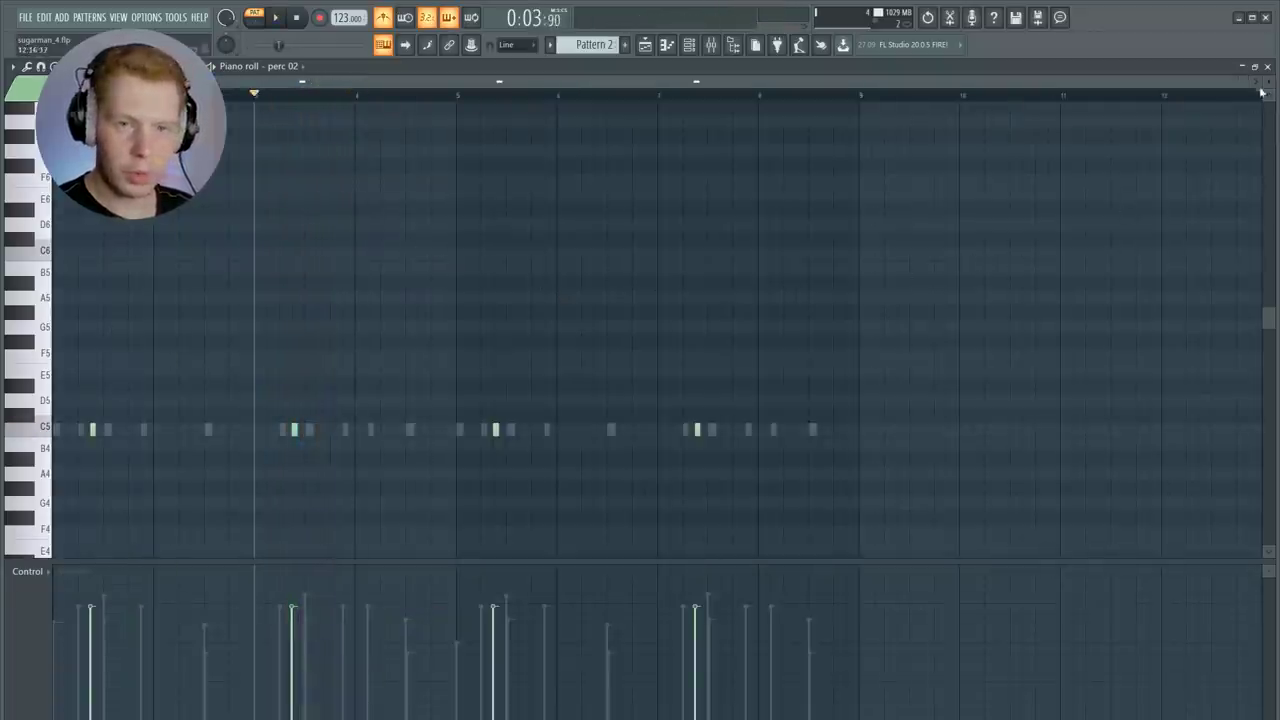
Add a C5 note on beat 4 of bar 1 for the vox 1 channel and play it with the drums
{"action": "left_click", "coordinate": [1267, 67]}
{"action": "left_click", "coordinate": [940, 443]}
{"action": "key", "text": "q"}
{"action": "right_click", "coordinate": [912, 450]}
{"action": "left_click", "coordinate": [1024, 447]}
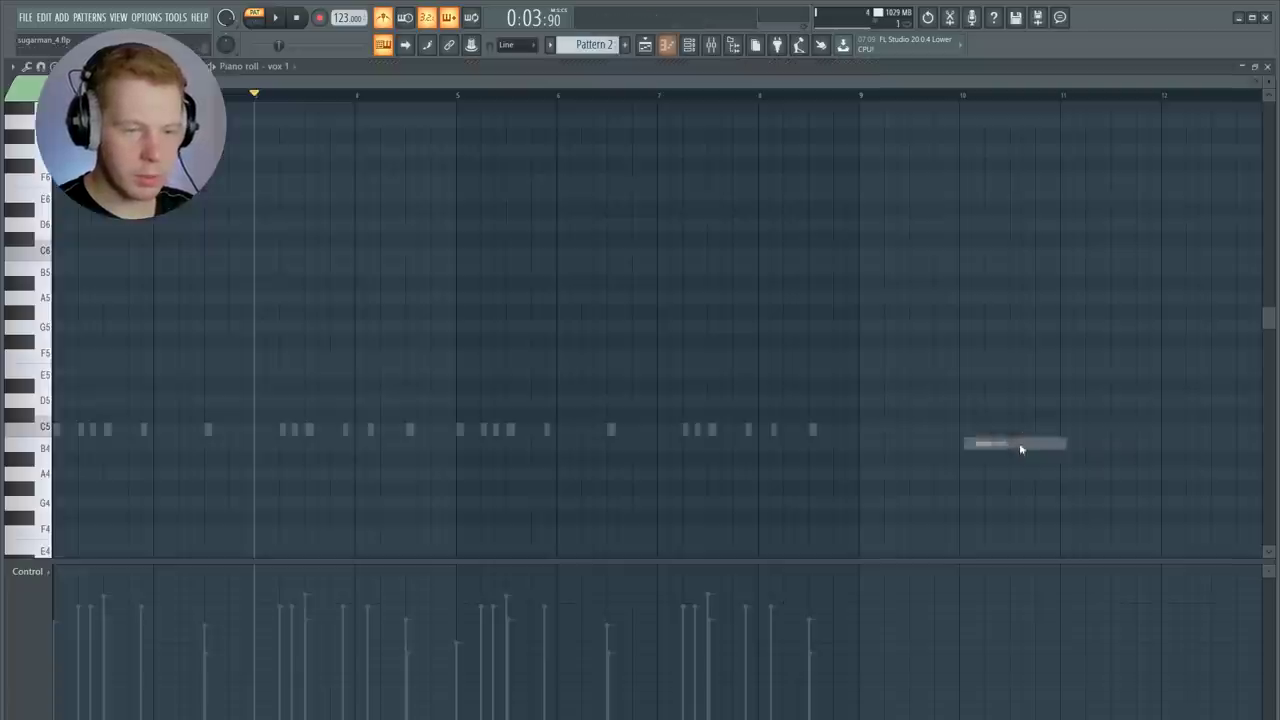
{"action": "left_click", "coordinate": [131, 429]}
{"action": "key", "text": "space"}
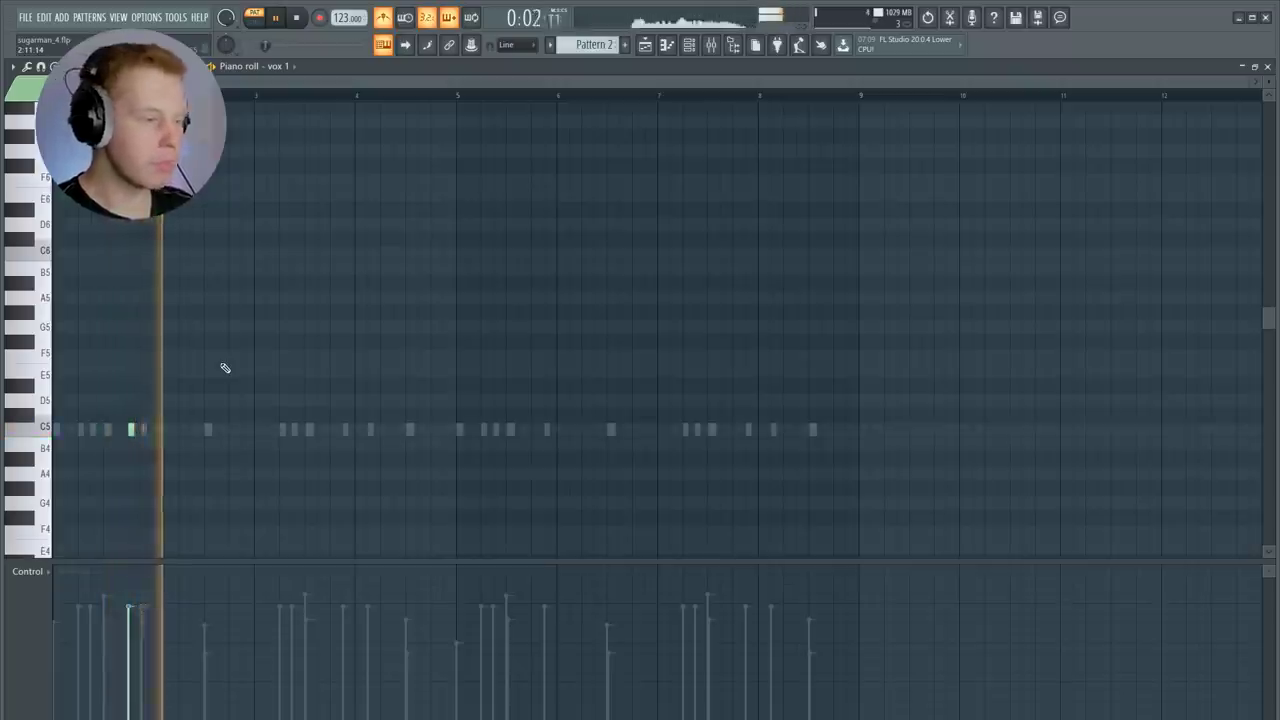
Set the playback position to the start of the vox 1 note and audition it from there
{"action": "scroll", "coordinate": [97, 512], "scroll_direction": "up", "scroll_amount": 4}
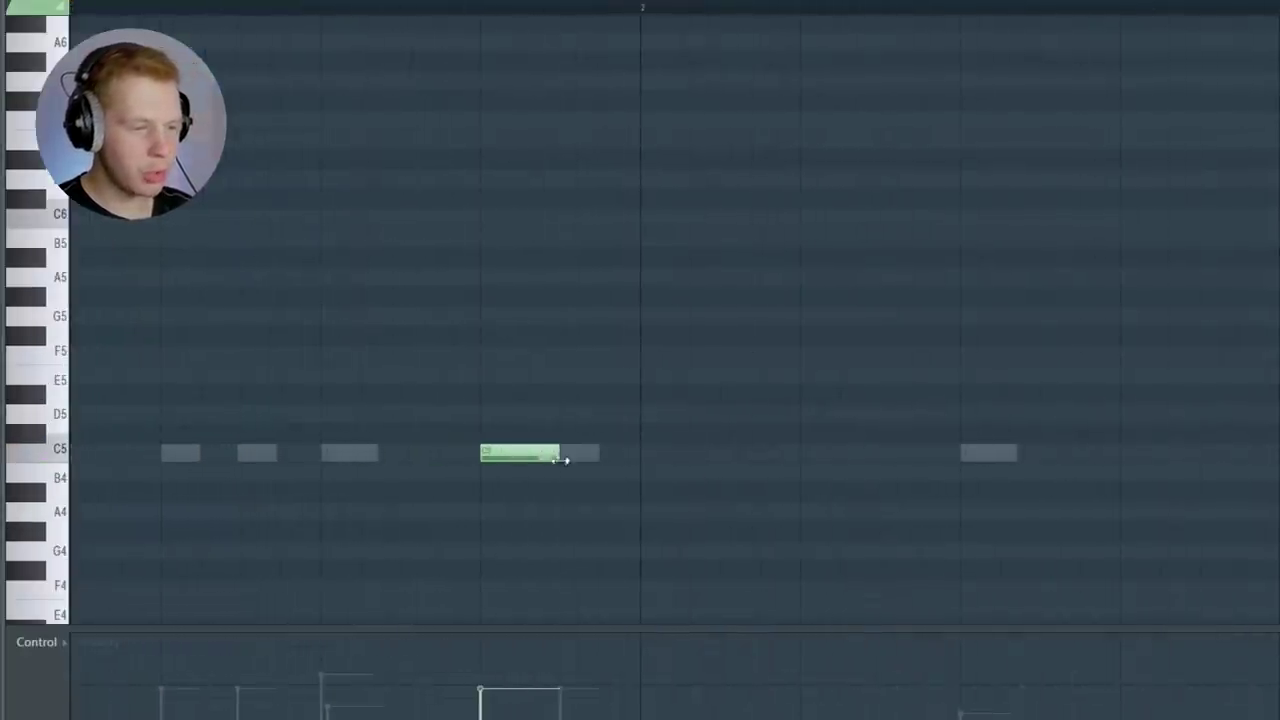
{"action": "left_click", "coordinate": [484, 7]}
{"action": "key", "text": "space"}
{"action": "key", "text": "space"}
Copy the vox 1 note up to D6 and turn the copy into a slide note
{"action": "left_click_drag", "start_coordinate": [533, 452], "coordinate": [517, 172]}
{"action": "double_click", "coordinate": [519, 182]}
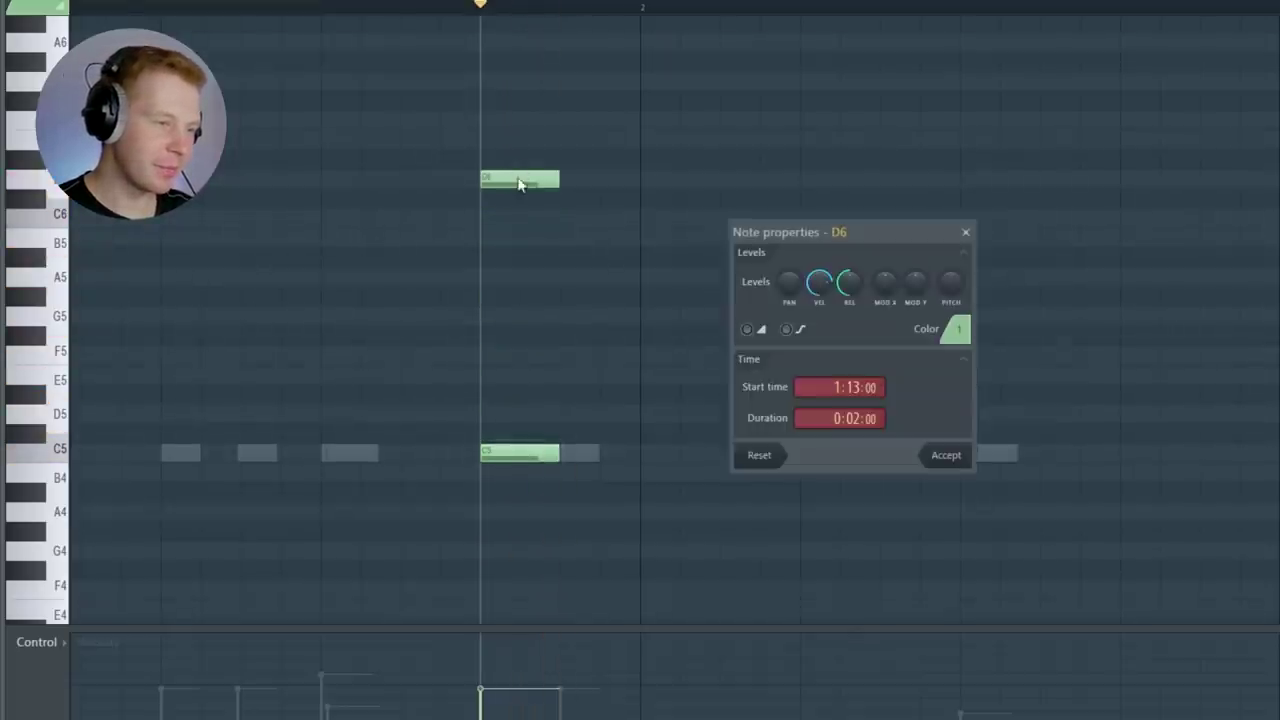
{"action": "left_click", "coordinate": [747, 331]}
{"action": "left_click", "coordinate": [945, 460]}
Move the slide note up to E6, raise its pan to the maximum, and audition the vox 1 slide
{"action": "key", "text": "space"}
{"action": "key", "text": "space"}
{"action": "key", "text": "space"}
{"action": "key", "text": "space"}
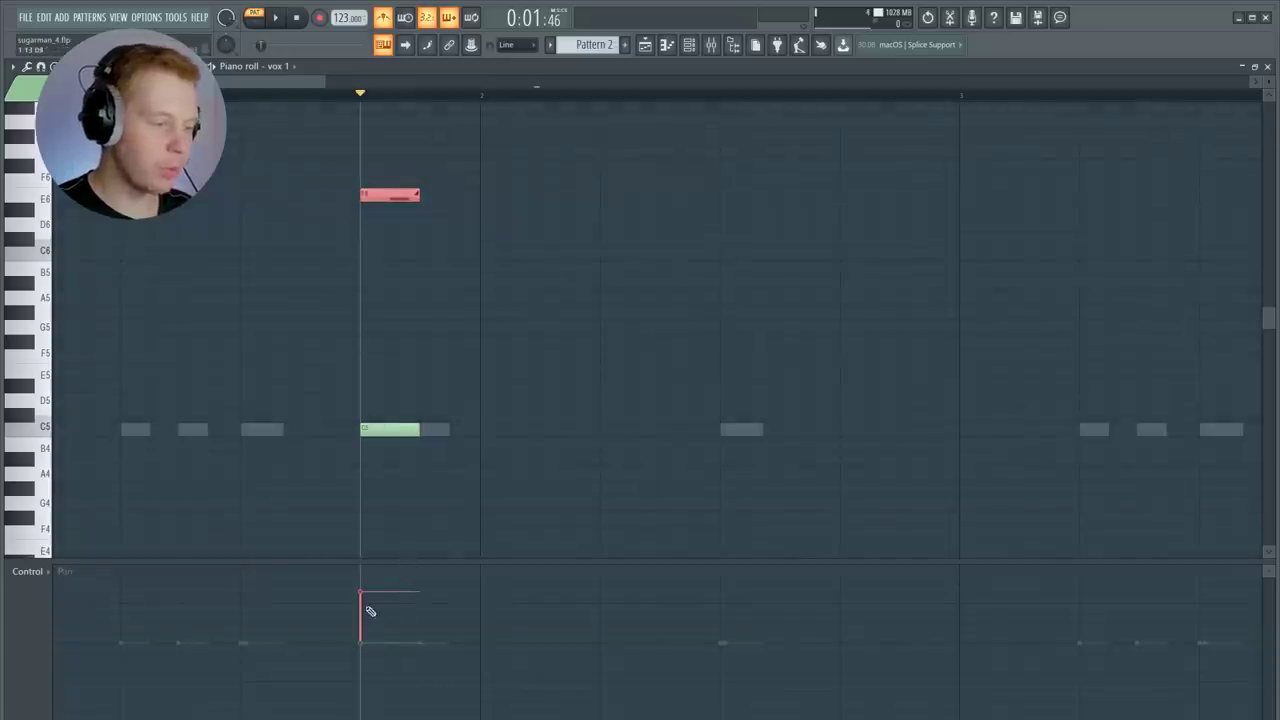
{"action": "key", "text": "space"}
{"action": "key", "text": "space"}
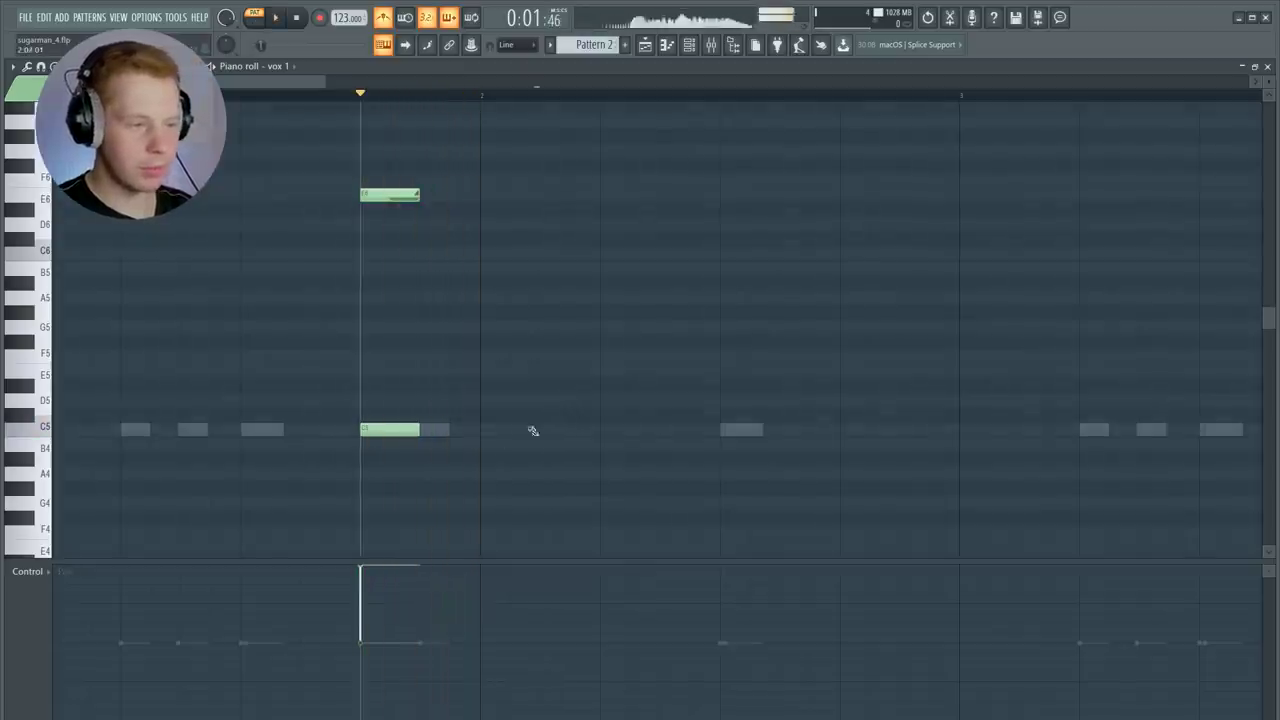
Audition the vox 1 slide and the vox 2 note at D5 together with the drums
{"action": "key", "text": "space"}
{"action": "key", "text": "space"}
{"action": "key", "text": "space"}
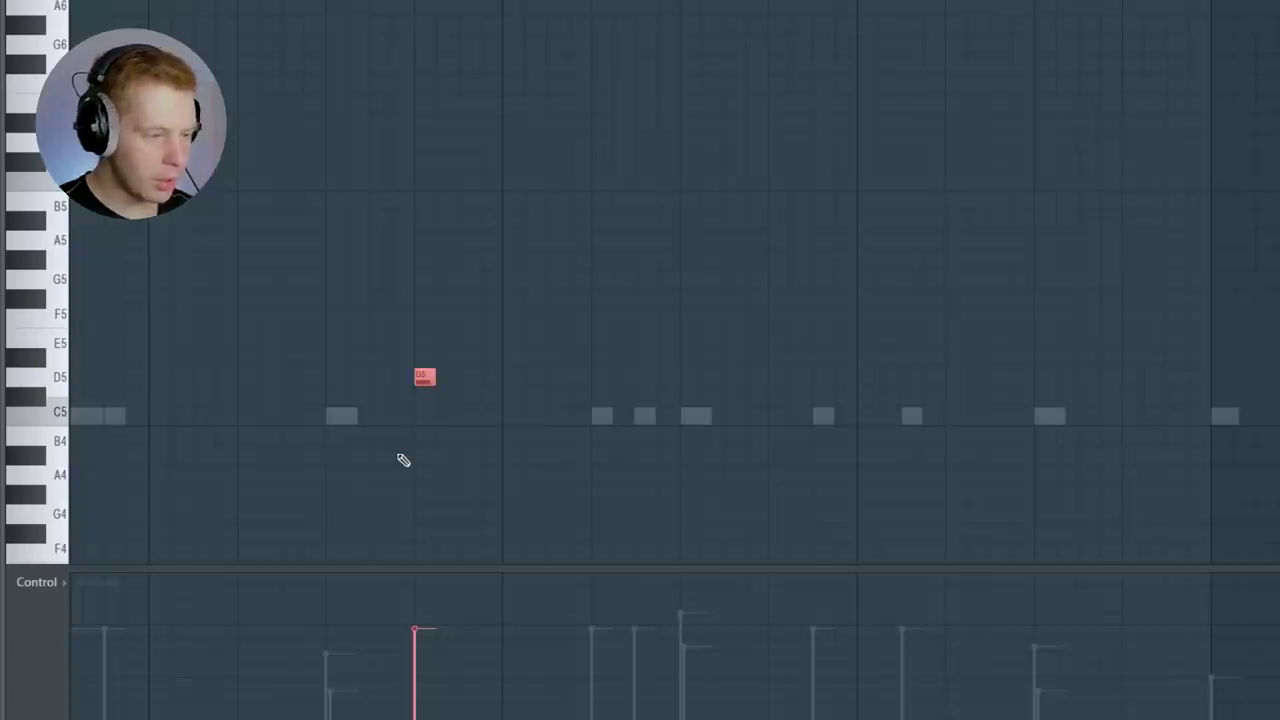
{"action": "key", "text": "space"}
{"action": "key", "text": "space"}
{"action": "key", "text": "space"}
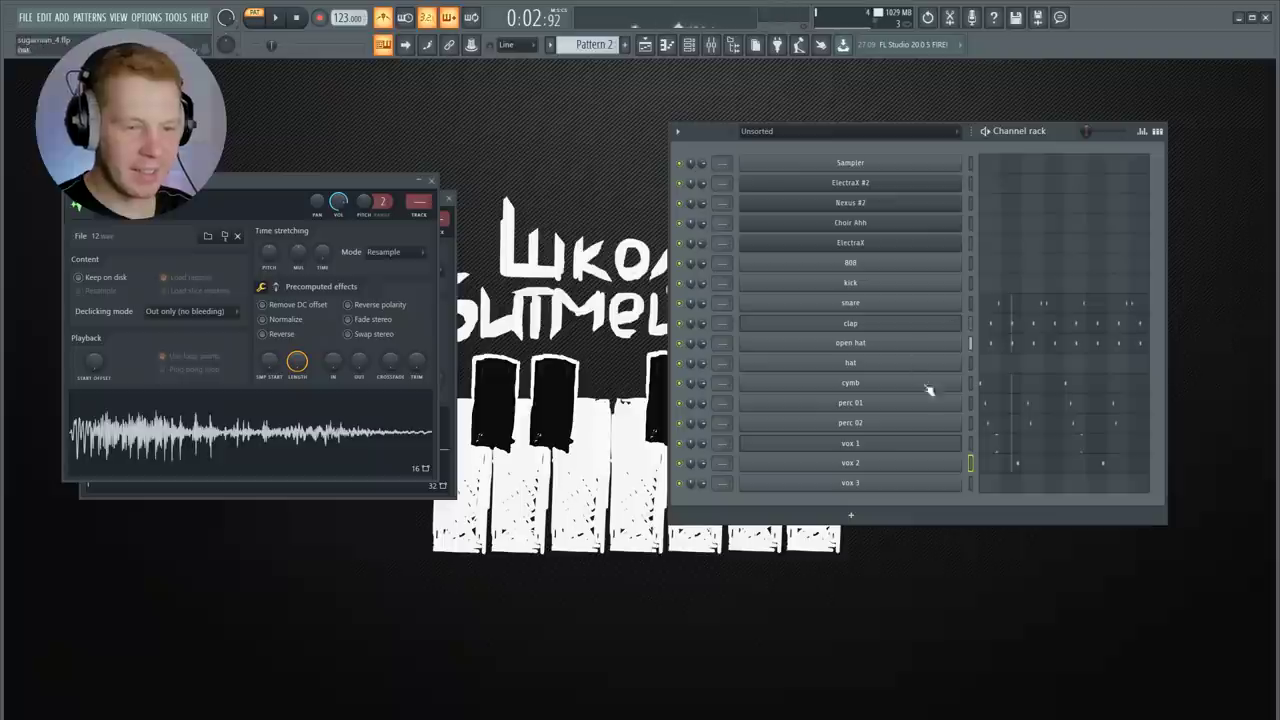
Open the vox 3 channel's notes and transpose them up three semitones to F5
{"action": "left_click", "coordinate": [931, 485]}
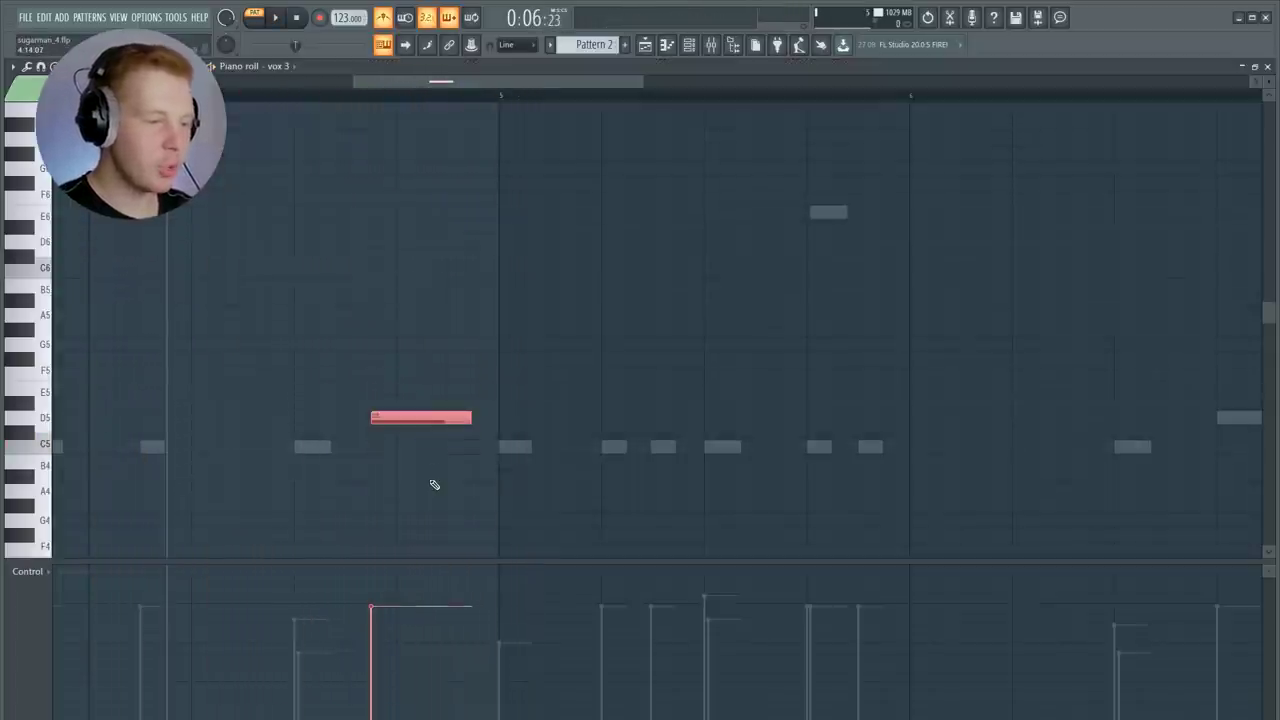
{"action": "key", "text": "shift+Up"}
{"action": "key", "text": "shift+Up"}
{"action": "key", "text": "shift+Up"}
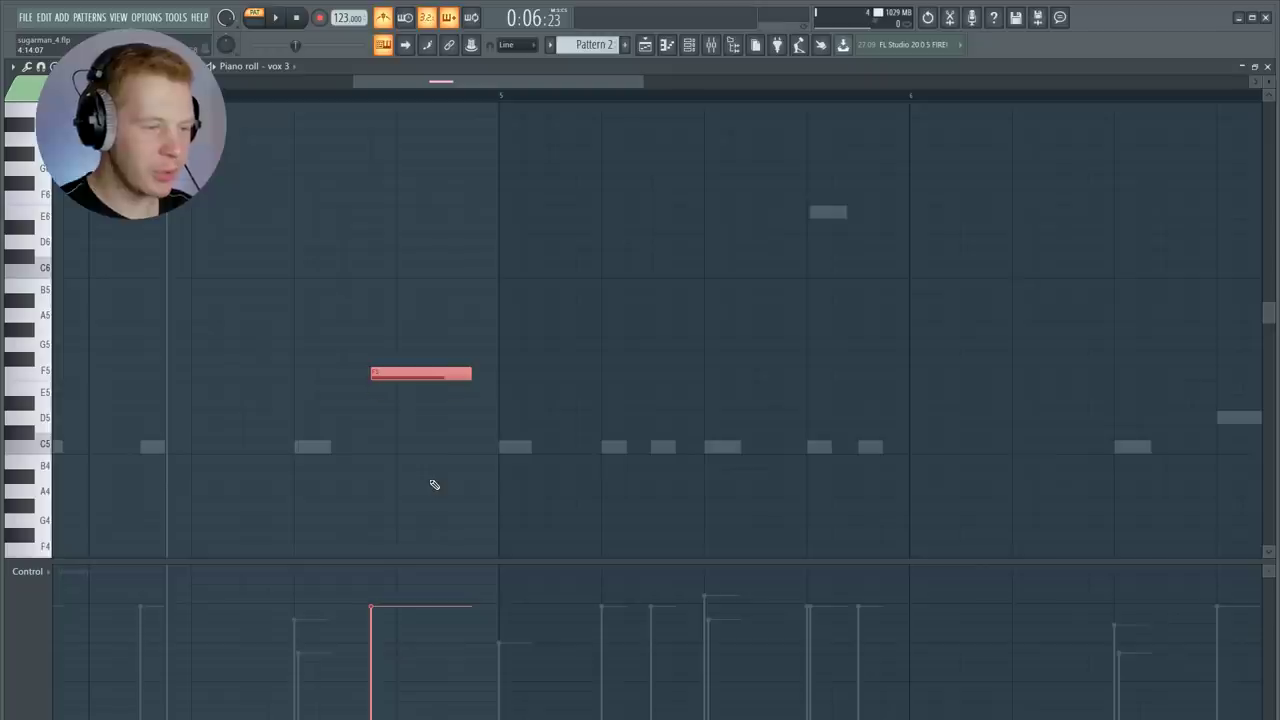
Set the vox 3 sample's time stretching mode to Stretch and audition the F5 note
{"action": "left_click", "coordinate": [690, 45]}
{"action": "left_click", "coordinate": [903, 490]}
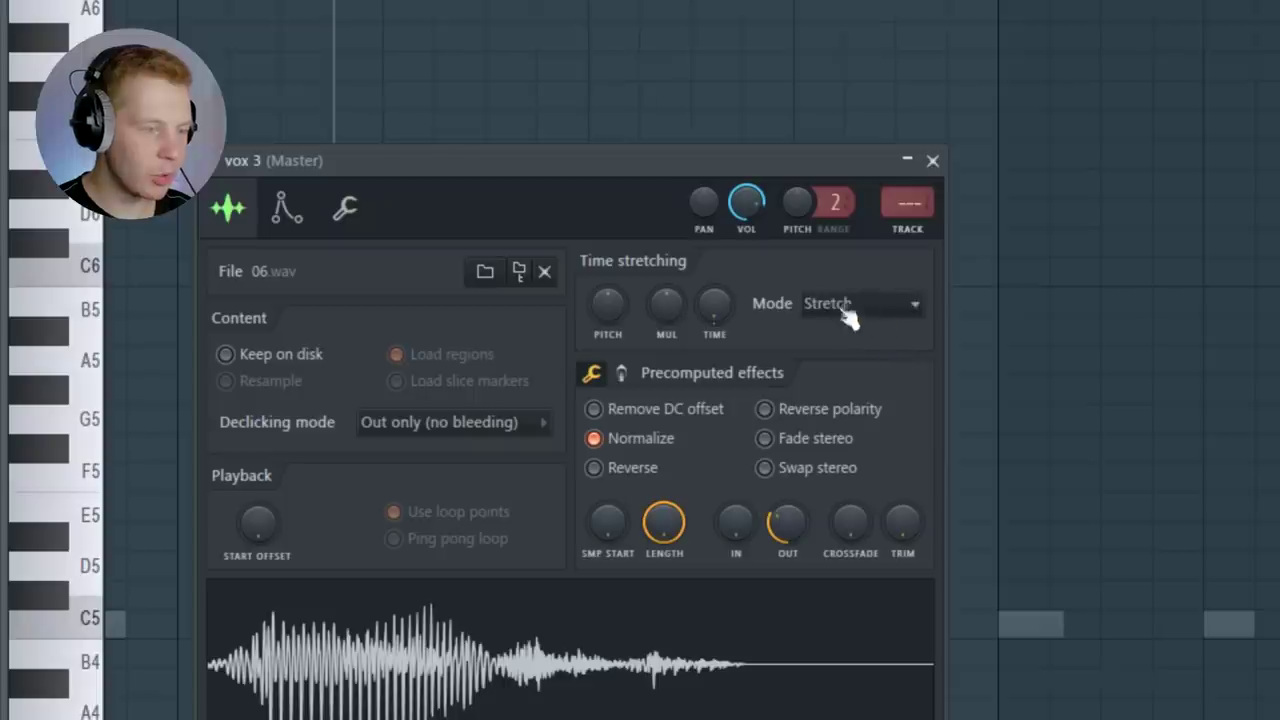
{"action": "left_click", "coordinate": [865, 307]}
{"action": "right_click", "coordinate": [1120, 226]}
{"action": "right_click", "coordinate": [1120, 226]}
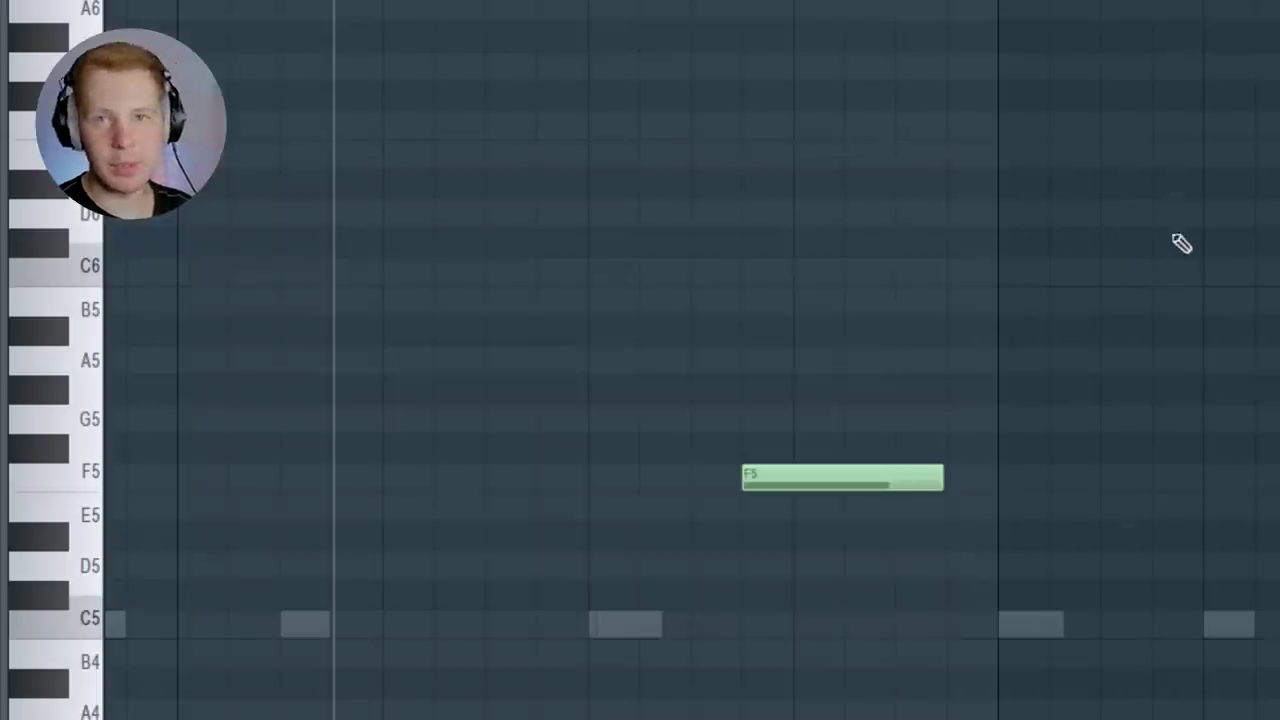
{"action": "key", "text": "space"}
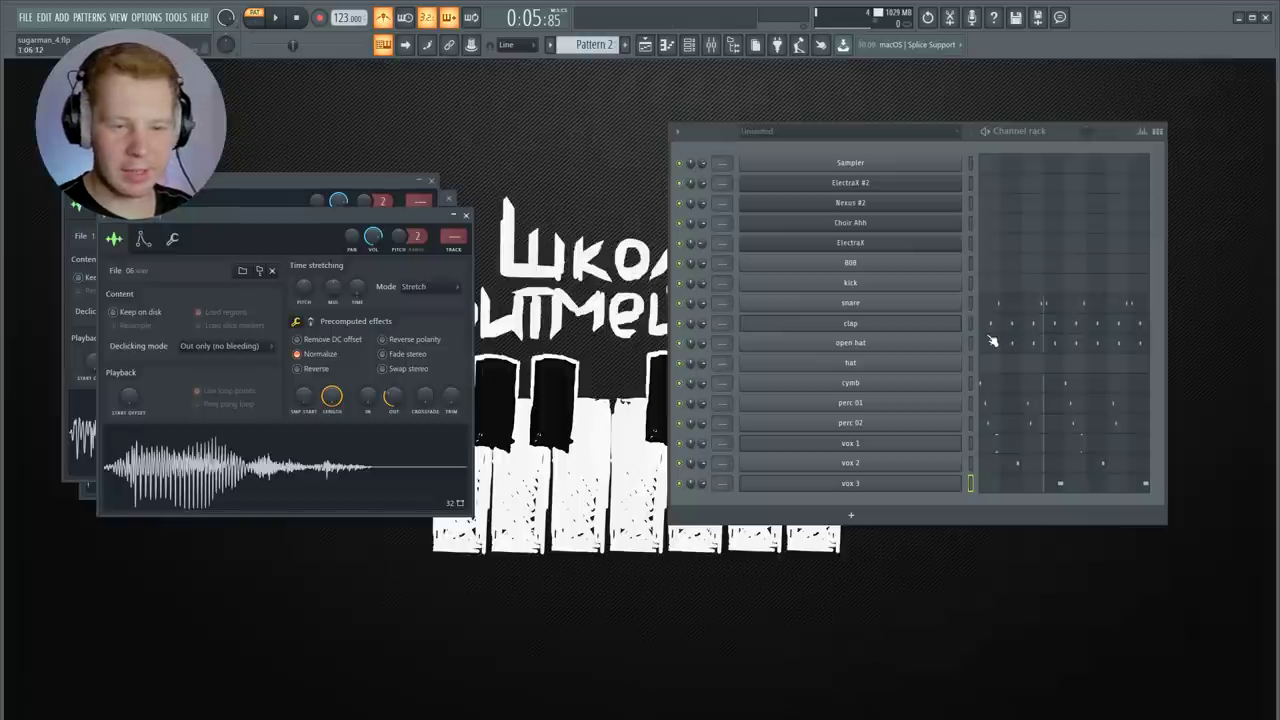
Open the kick channel's piano roll and place C5 kicks at the start of bar 1 and on step 7 of bar 2
{"action": "right_click", "coordinate": [958, 282]}
{"action": "left_click", "coordinate": [988, 284]}
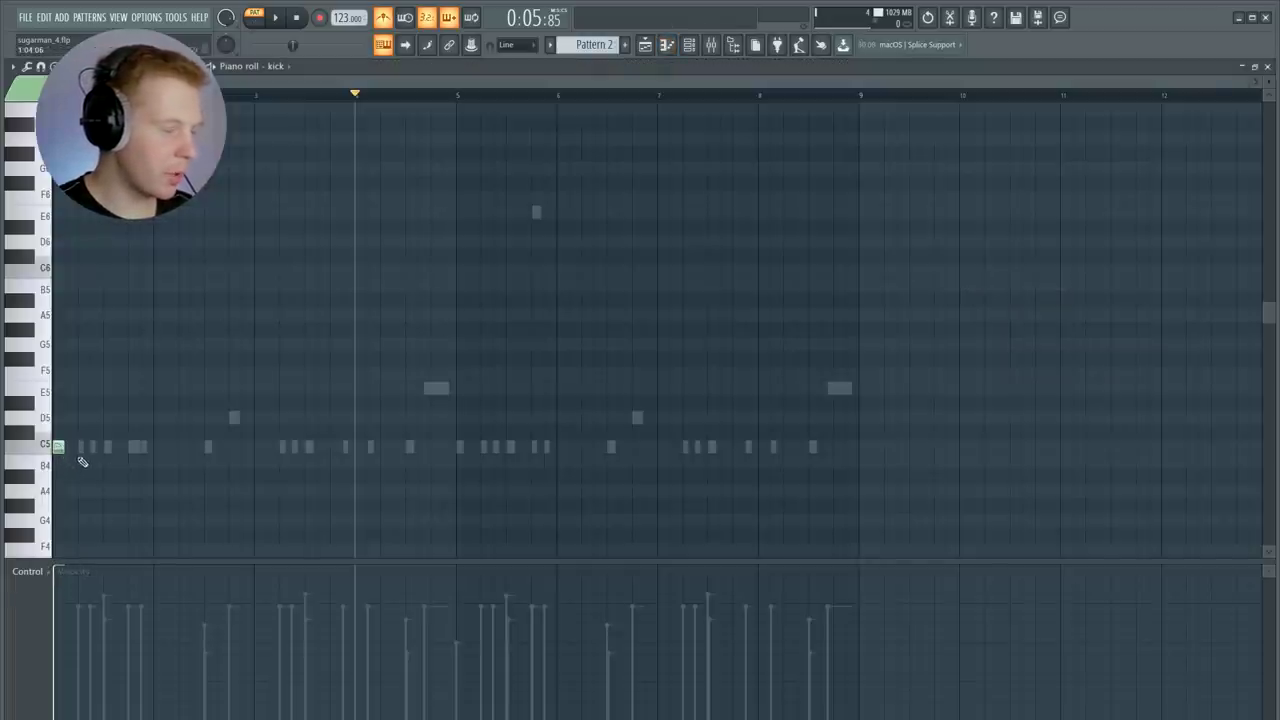
{"action": "key", "text": "space"}
{"action": "left_click", "coordinate": [197, 447]}
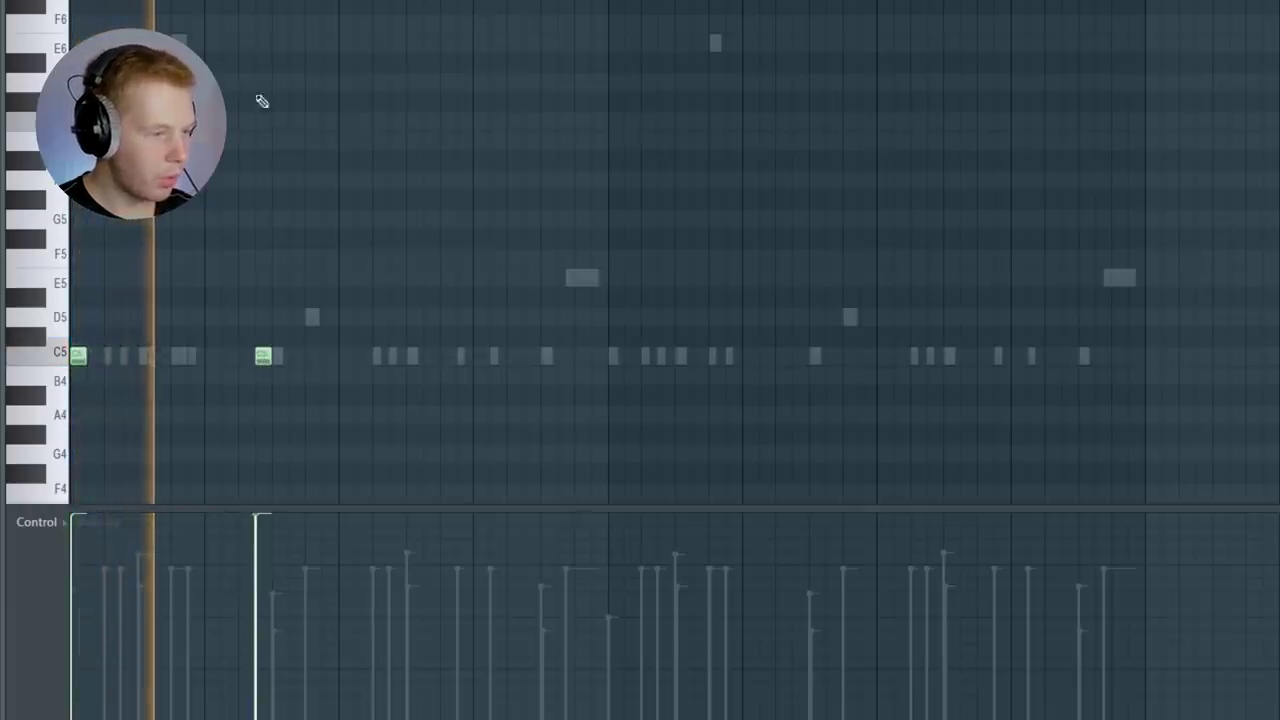
Copy the two kicks to bars 3 and 4, with the last on beat 2 of bar 4, and duplicate the four-bar pattern into bars 5–8
{"action": "key", "text": "space"}
{"action": "mouse_move", "coordinate": [452, 212]}
{"action": "left_mouse_down"}
{"action": "mouse_move", "coordinate": [440, 234]}
{"action": "mouse_move", "coordinate": [71, 364]}
{"action": "left_mouse_up"}
{"action": "left_click_drag", "start_coordinate": [78, 358], "coordinate": [362, 376]}
{"action": "left_click", "coordinate": [432, 398], "text": "ctrl"}
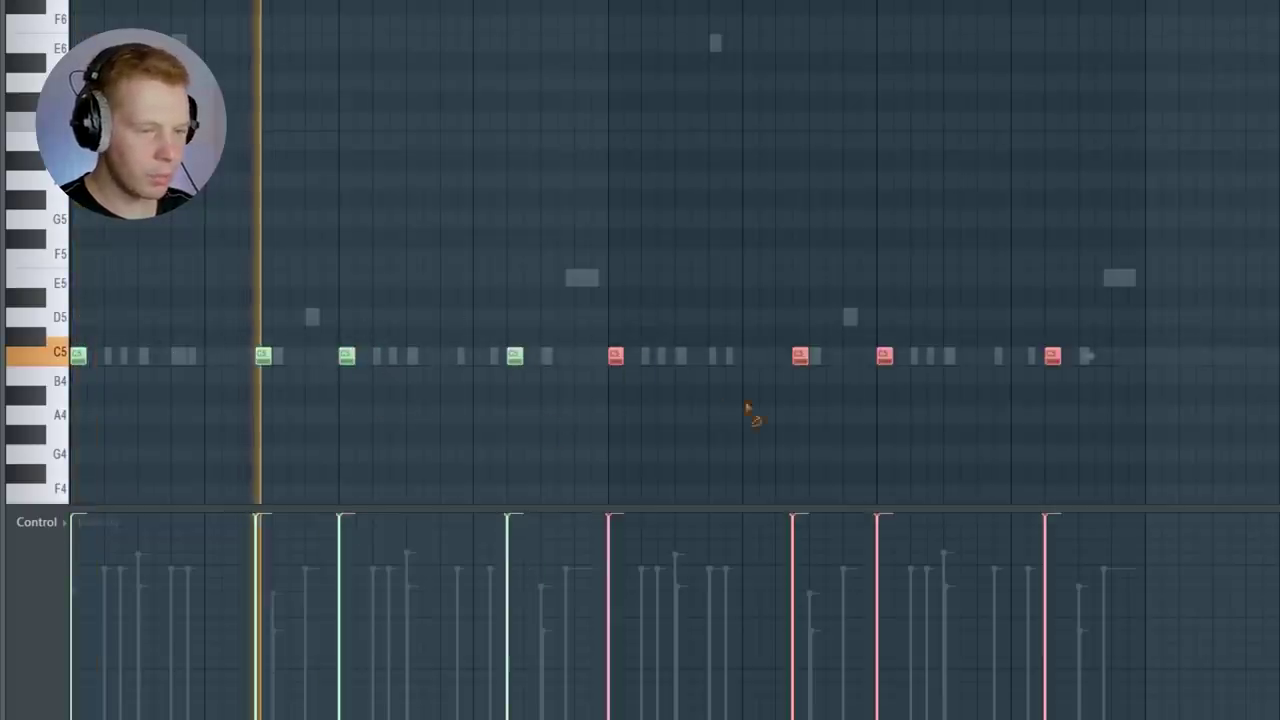
{"action": "key", "text": "ctrl+d"}
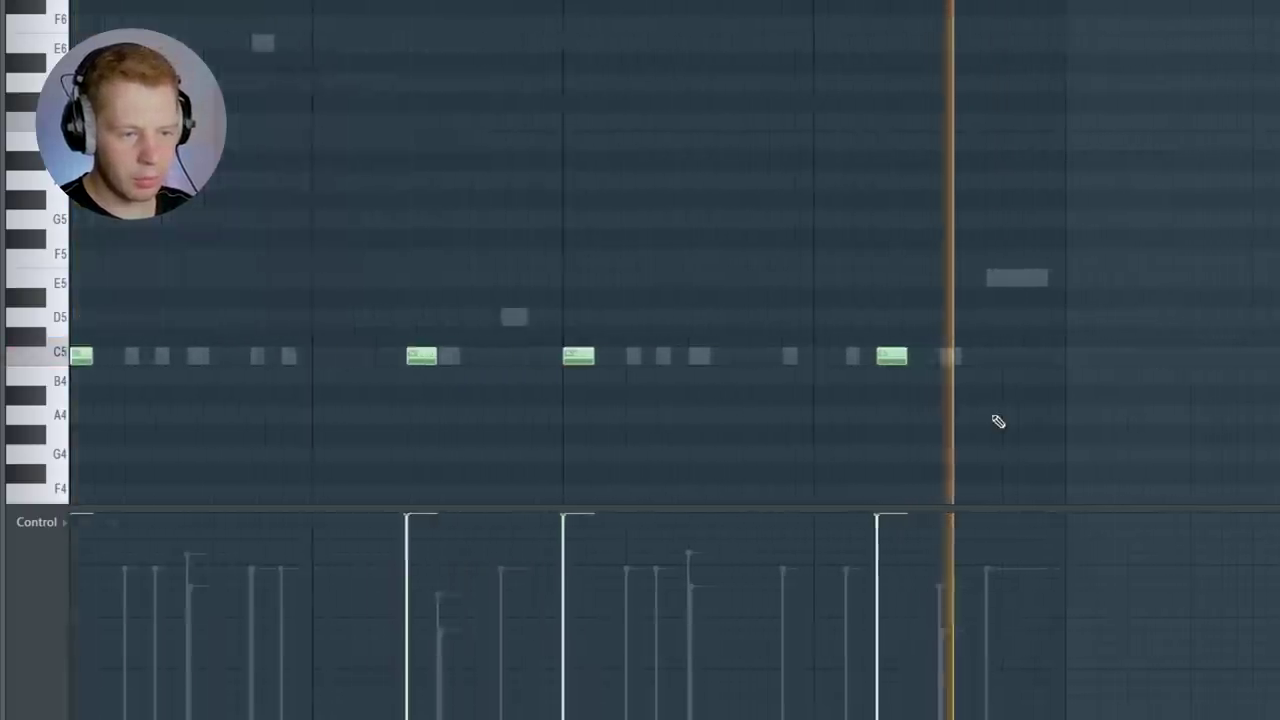
Add two extra C5 kicks on steps 11 and 13 of bar 8, audition the ending, and close the kick piano roll
{"action": "scroll", "coordinate": [992, 417], "scroll_direction": "up", "scroll_amount": 2}
{"action": "key", "text": "space"}
{"action": "key", "text": "space"}
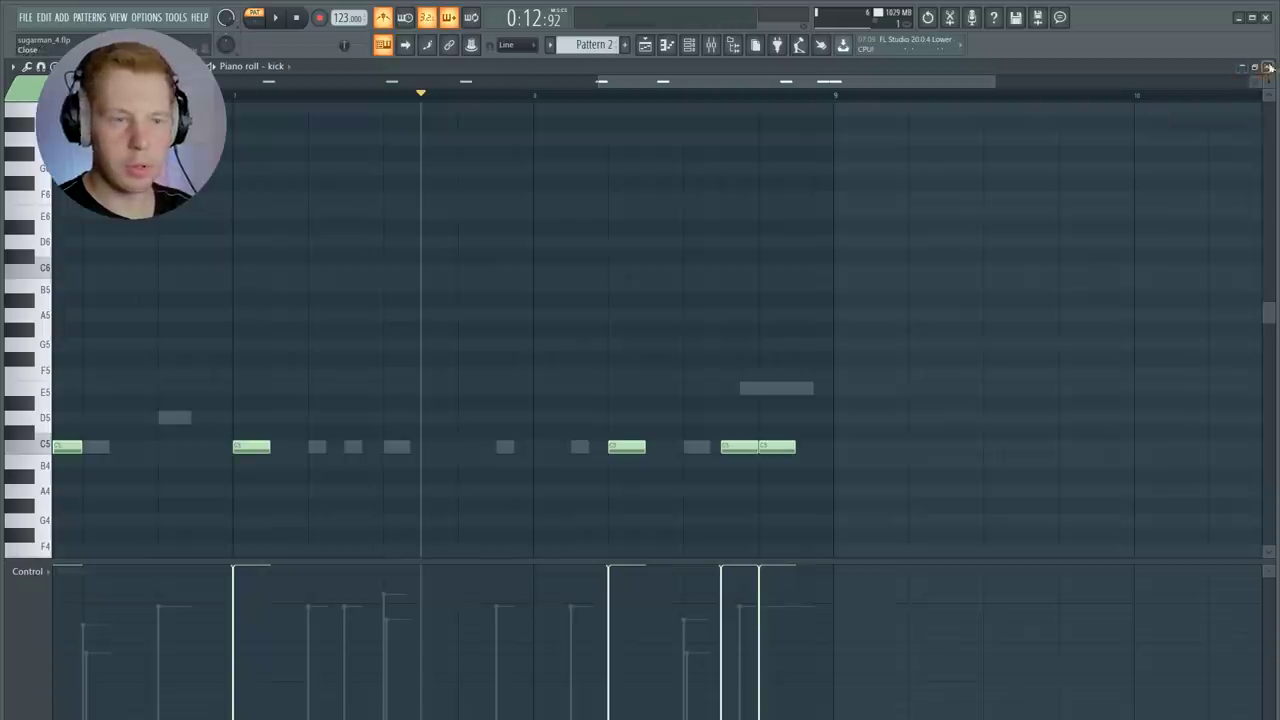
{"action": "left_click", "coordinate": [1268, 66]}
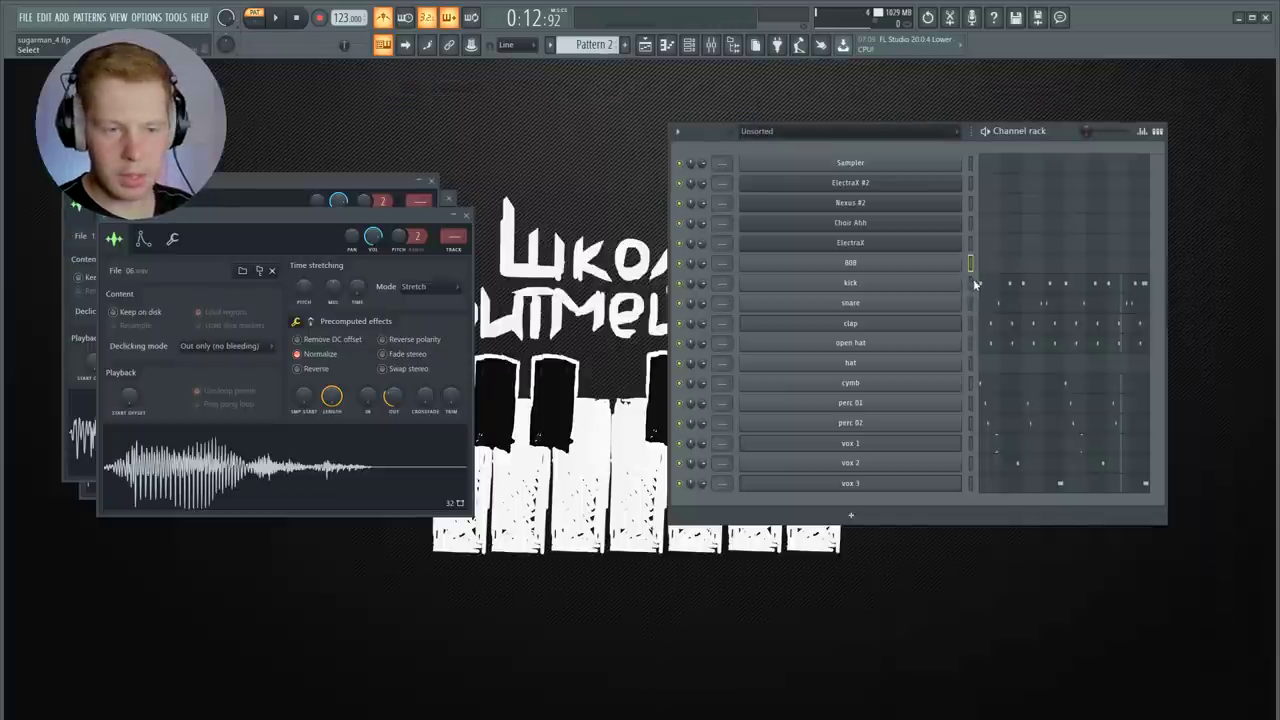
Copy the kick through vox 3 channels' notes from Pattern 2 into Pattern 1 and play the combined pattern
{"action": "key", "text": "minus"}
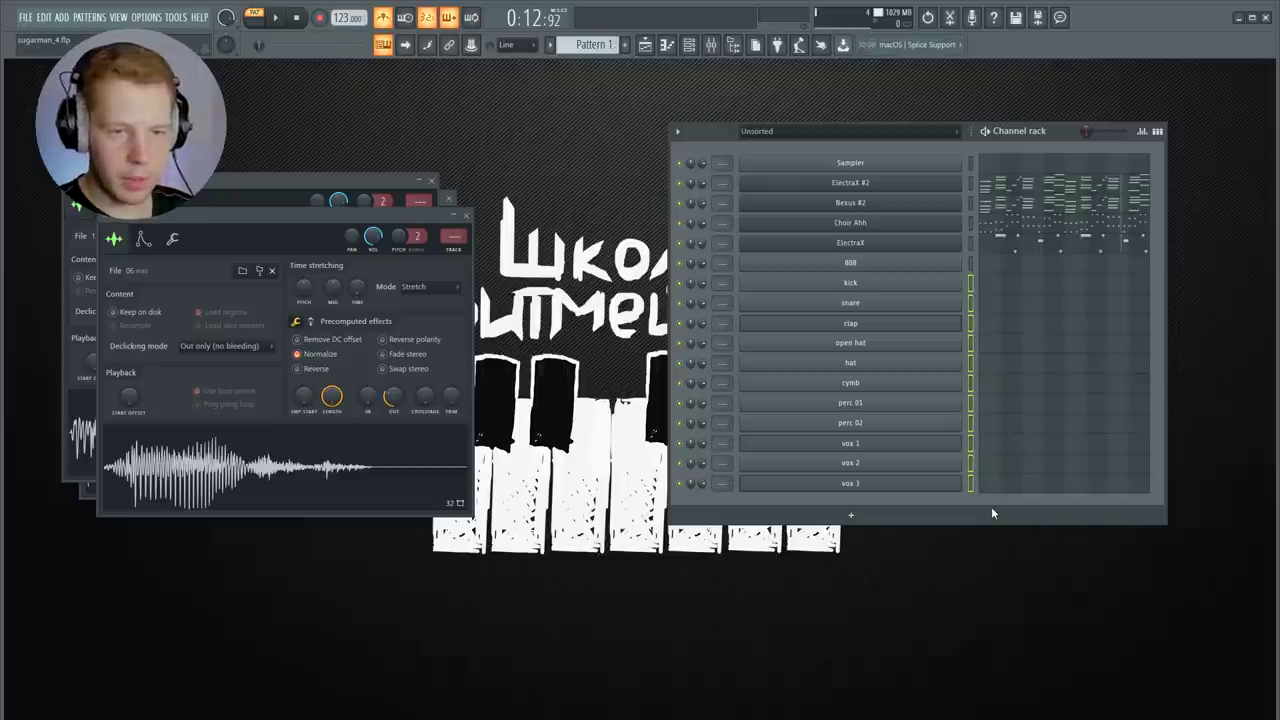
{"action": "key", "text": "space"}
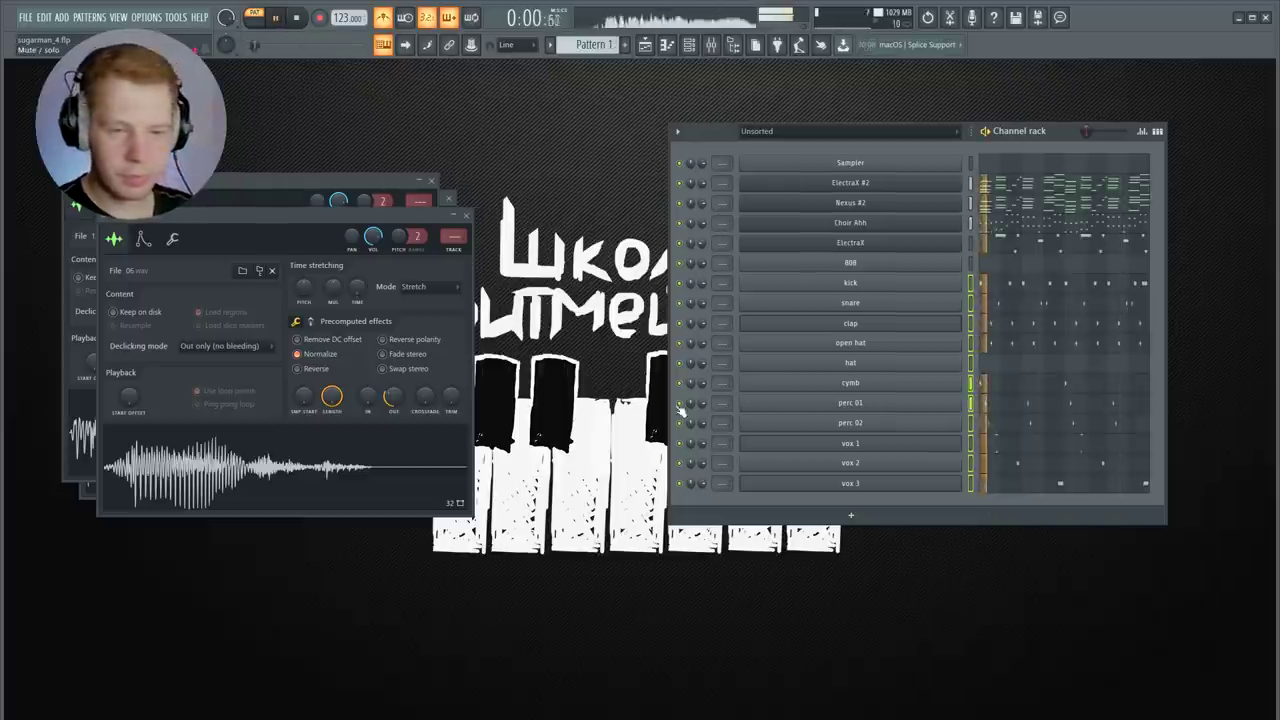
Open the 808 channel's piano roll, add a long F#5 note at the start of bar 1, and audition it
{"action": "right_click", "coordinate": [901, 265]}
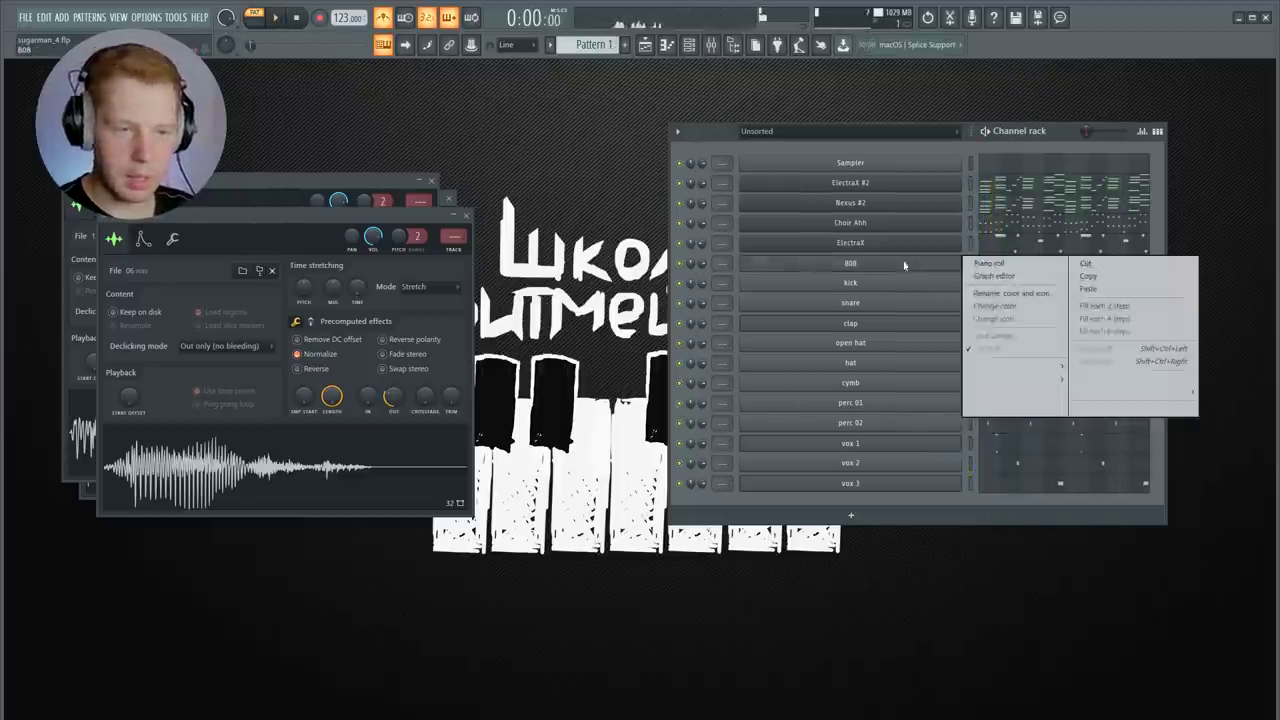
{"action": "left_click", "coordinate": [1016, 268]}
{"action": "right_click", "coordinate": [237, 307], "text": "ctrl"}
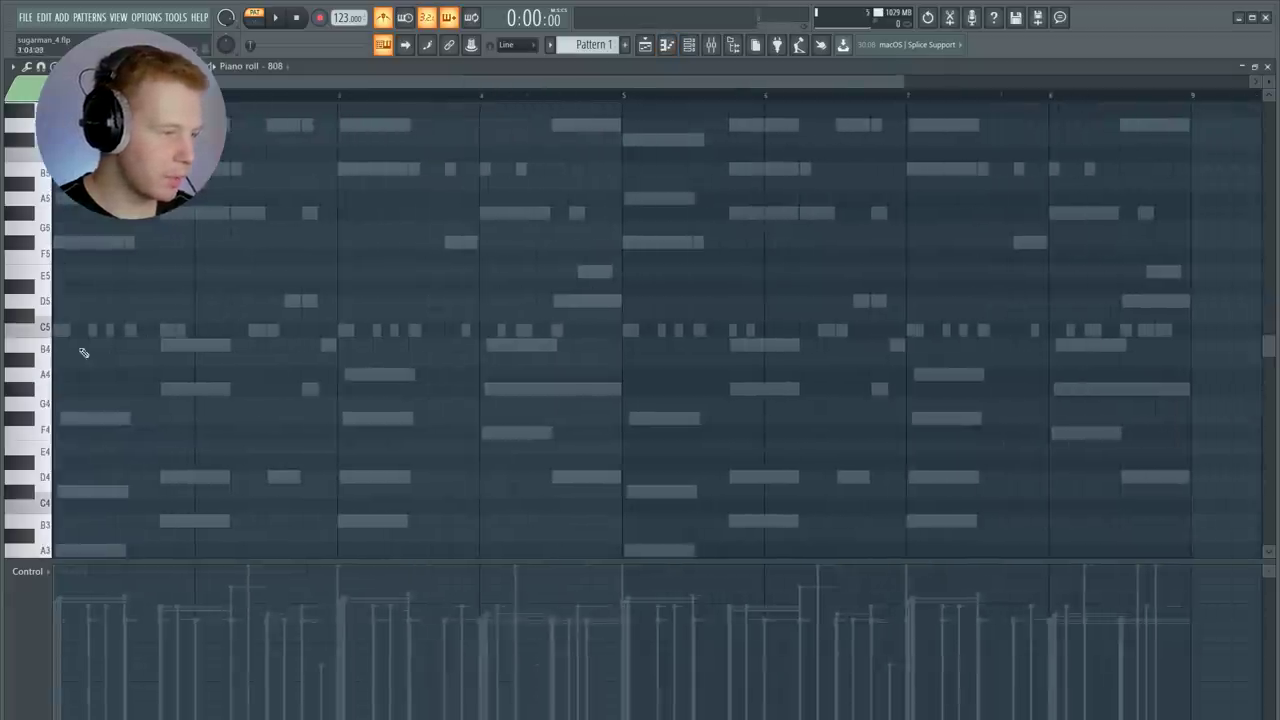
{"action": "scroll", "coordinate": [86, 352], "scroll_direction": "down", "scroll_amount": 2}
{"action": "left_click", "coordinate": [131, 197]}
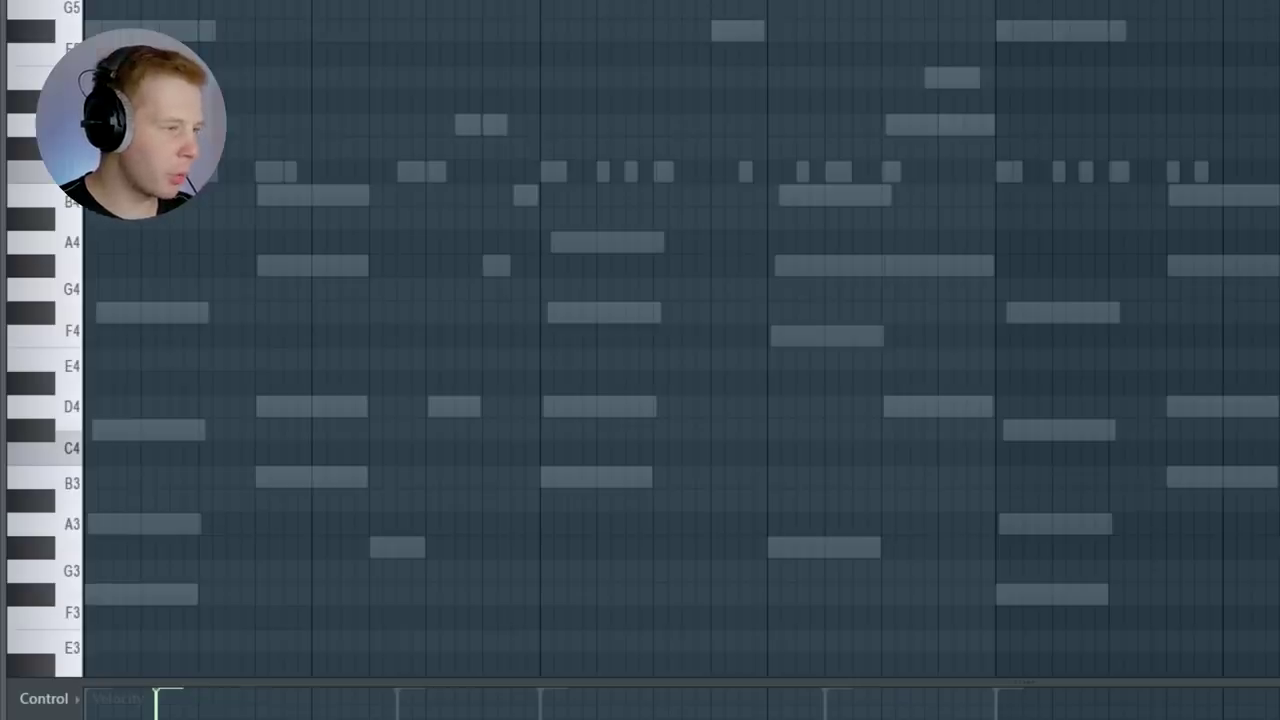
{"action": "scroll", "coordinate": [36, 24], "scroll_direction": "up", "scroll_amount": 5}
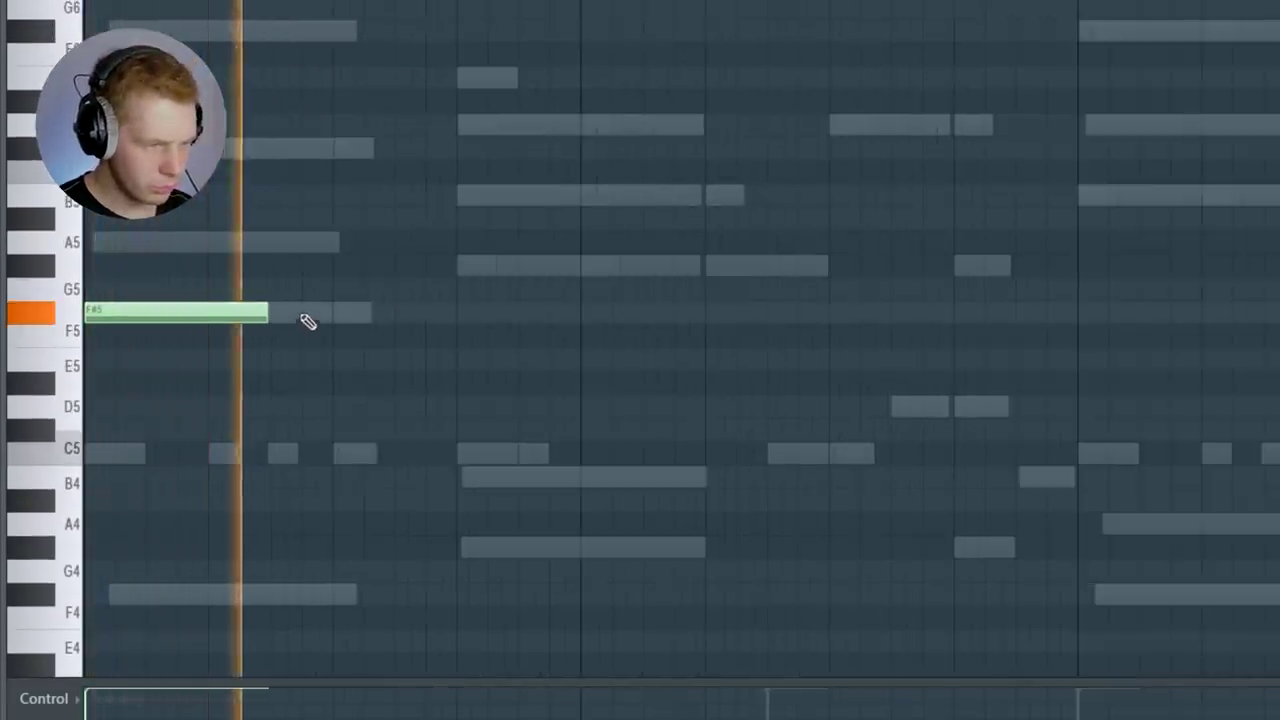
{"action": "key", "text": "space"}
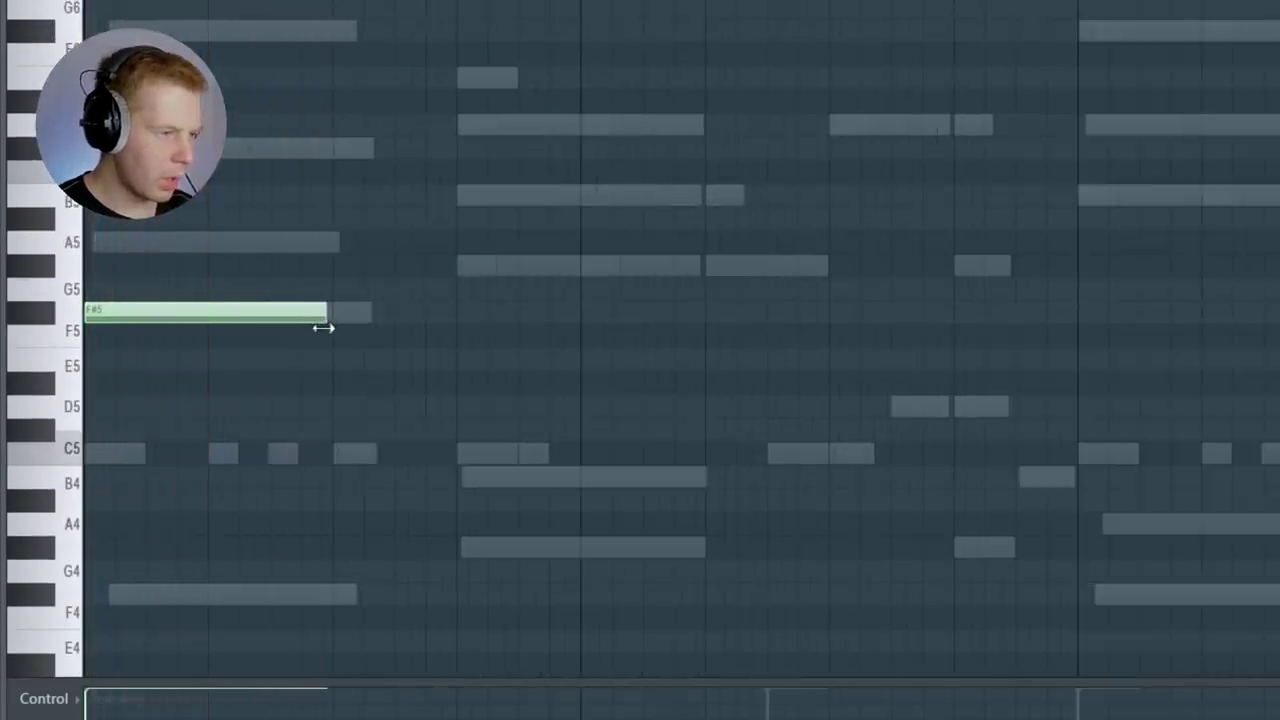
Add a short F#4 slide note on step 7 of bar 1 for the 808 and audition the slide
{"action": "double_click", "coordinate": [317, 500]}
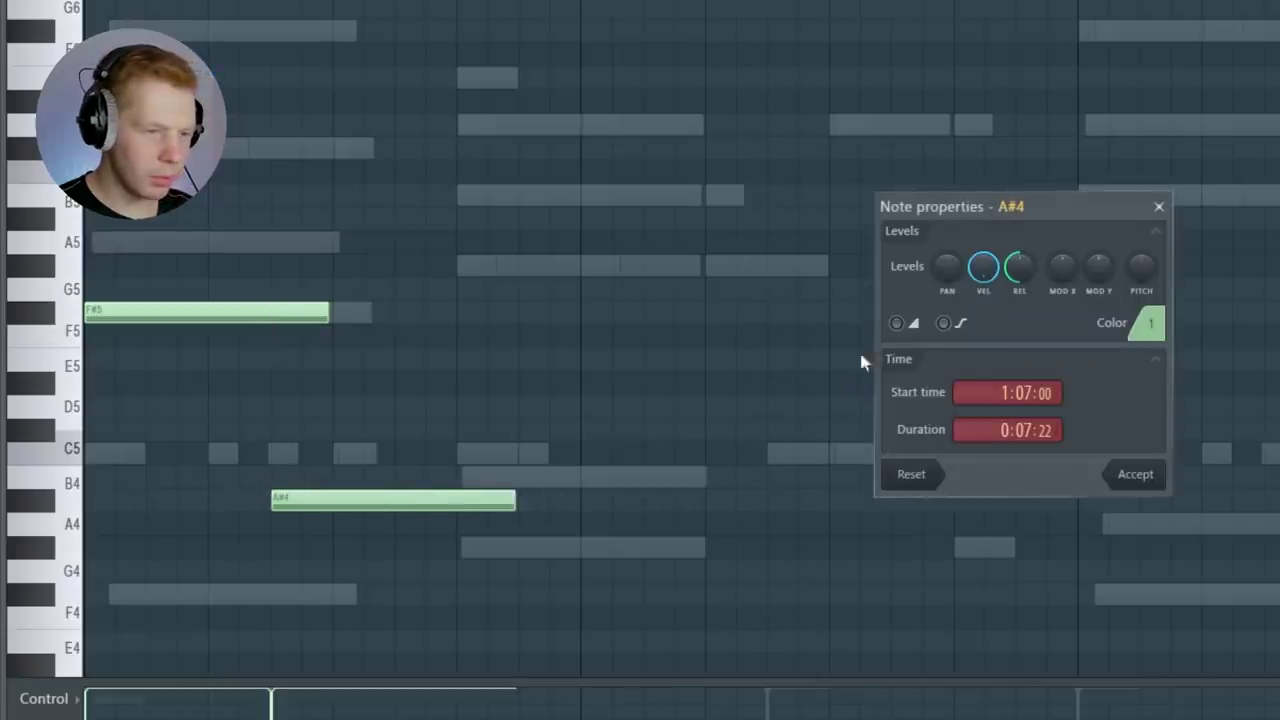
{"action": "left_click", "coordinate": [1135, 475]}
{"action": "left_click_drag", "start_coordinate": [514, 500], "coordinate": [329, 594]}
{"action": "key", "text": "space"}
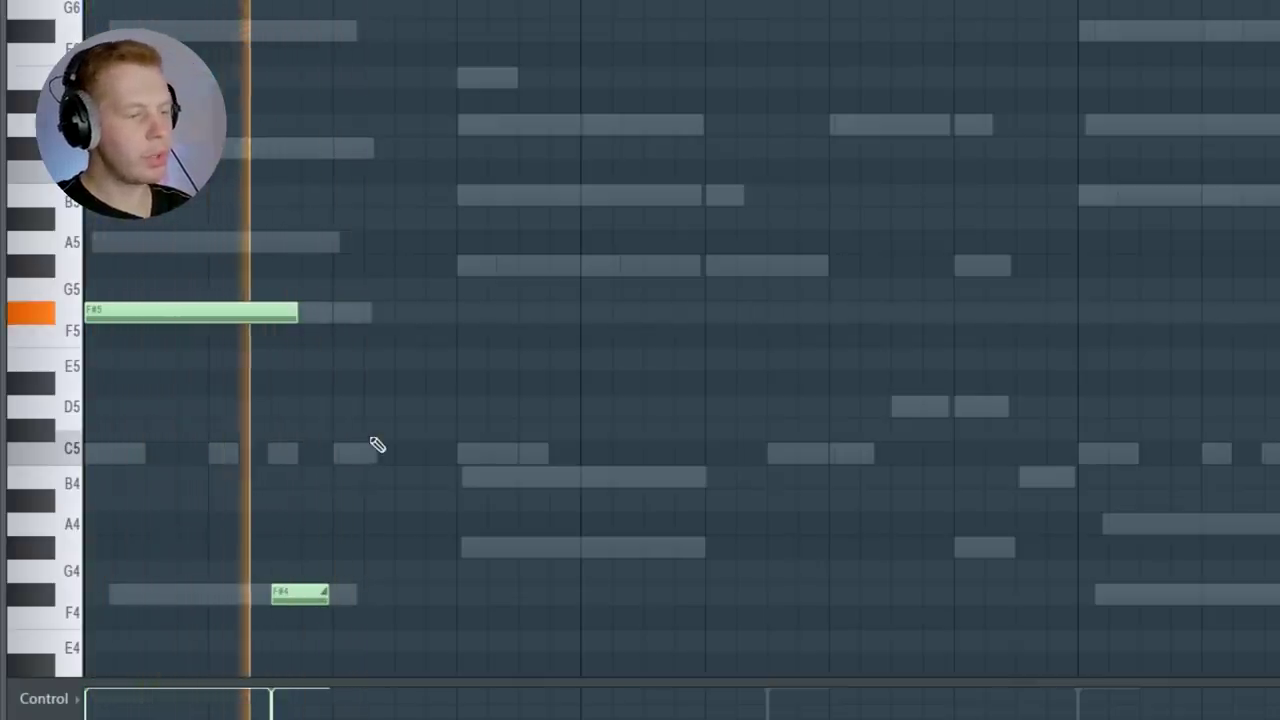
Add a G#5 808 note on step 7 of bar 2 and copy the first note to the start of bar 3 at D5
{"action": "left_click", "coordinate": [772, 265]}
{"action": "left_click_drag", "start_coordinate": [980, 266], "coordinate": [947, 271]}
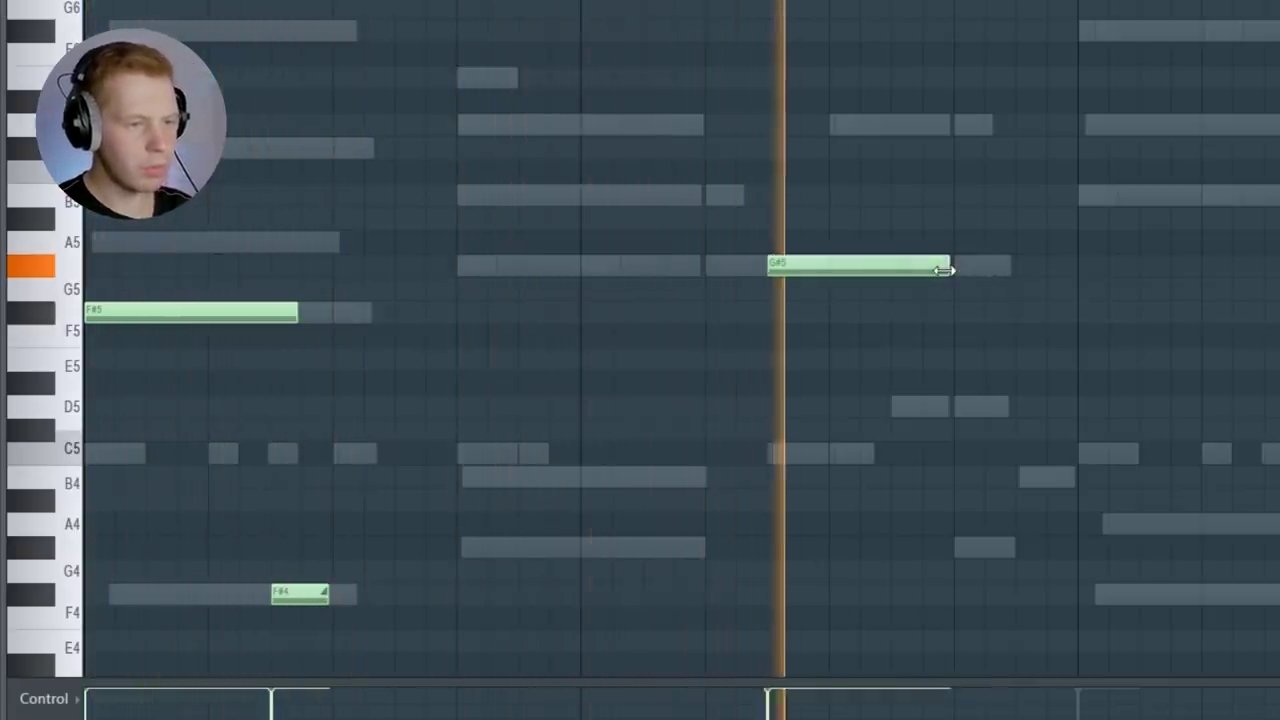
{"action": "key", "text": "space"}
{"action": "left_click_drag", "start_coordinate": [170, 314], "coordinate": [1137, 194]}
{"action": "key", "text": "space"}
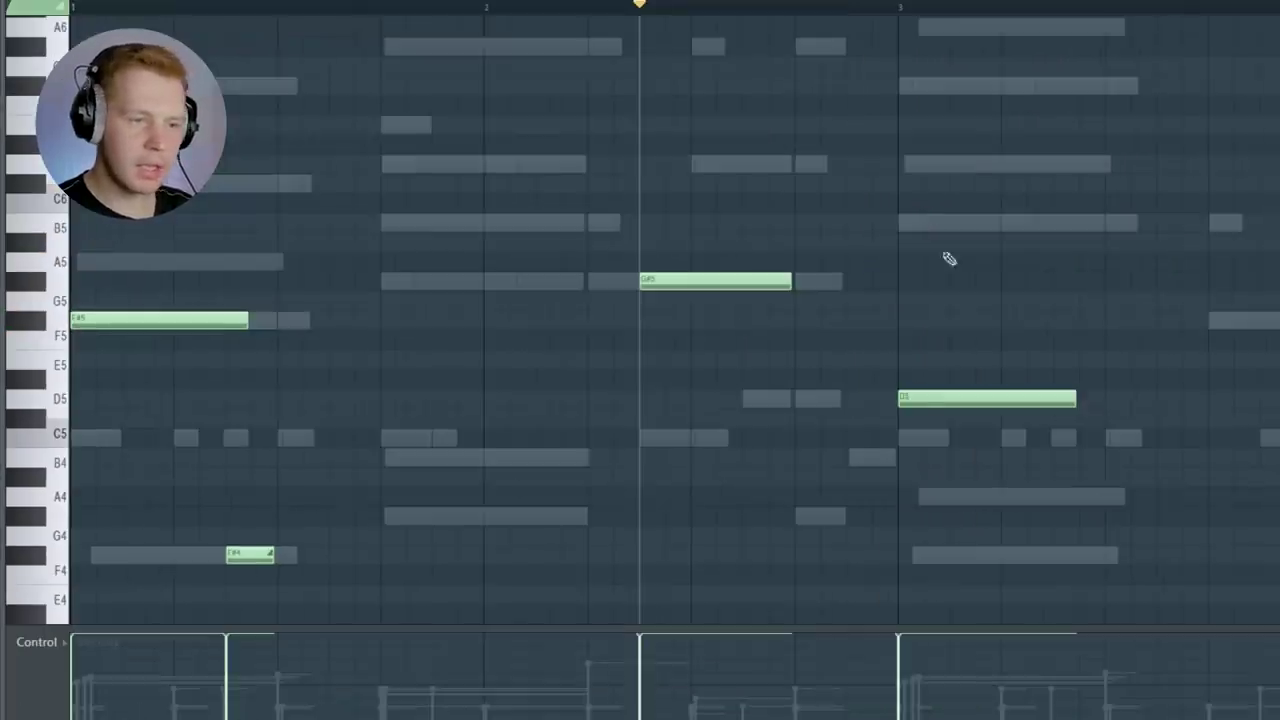
Try the bar 3 808 note lower at B4, audition it, and return it to D5
{"action": "left_click_drag", "start_coordinate": [942, 398], "coordinate": [943, 477]}
{"action": "key", "text": "space"}
{"action": "key", "text": "space"}
{"action": "left_click_drag", "start_coordinate": [944, 464], "coordinate": [956, 400]}
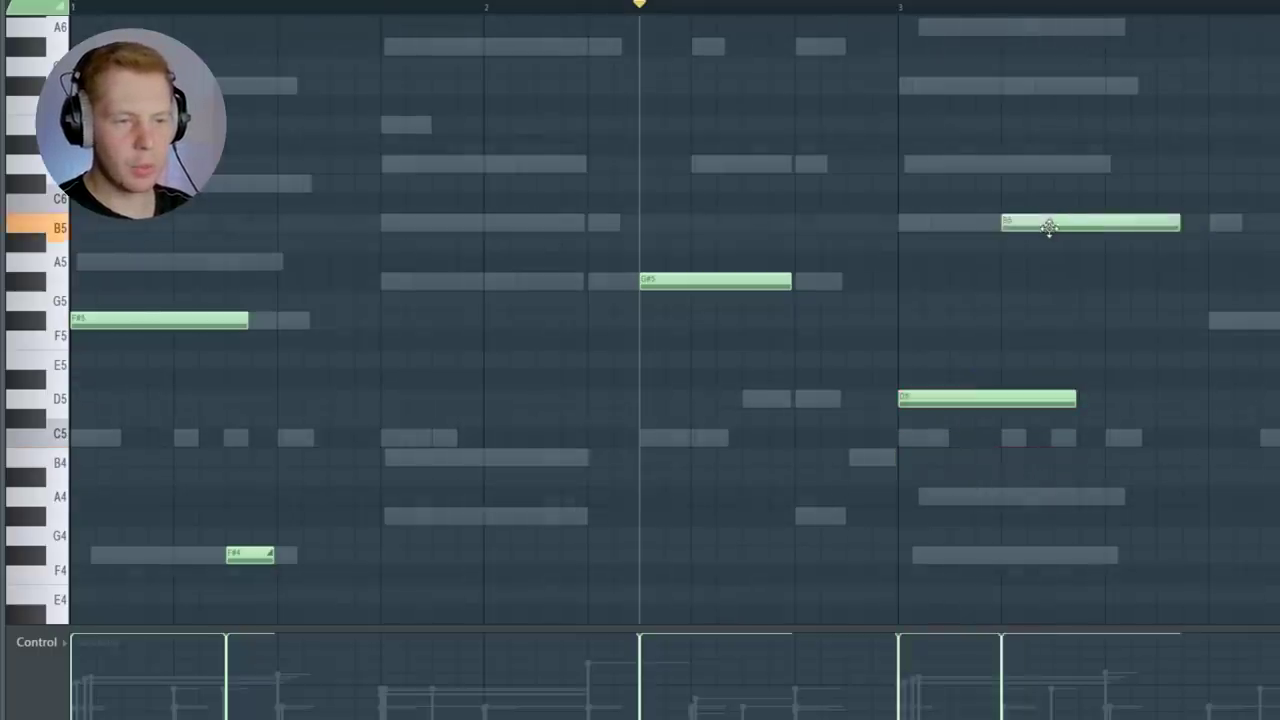
Turn the B5 note on beat 2 of bar 3 into a slide, shorten it to end with the D5 note, and audition it
{"action": "double_click", "coordinate": [1049, 226]}
{"action": "left_click", "coordinate": [950, 456]}
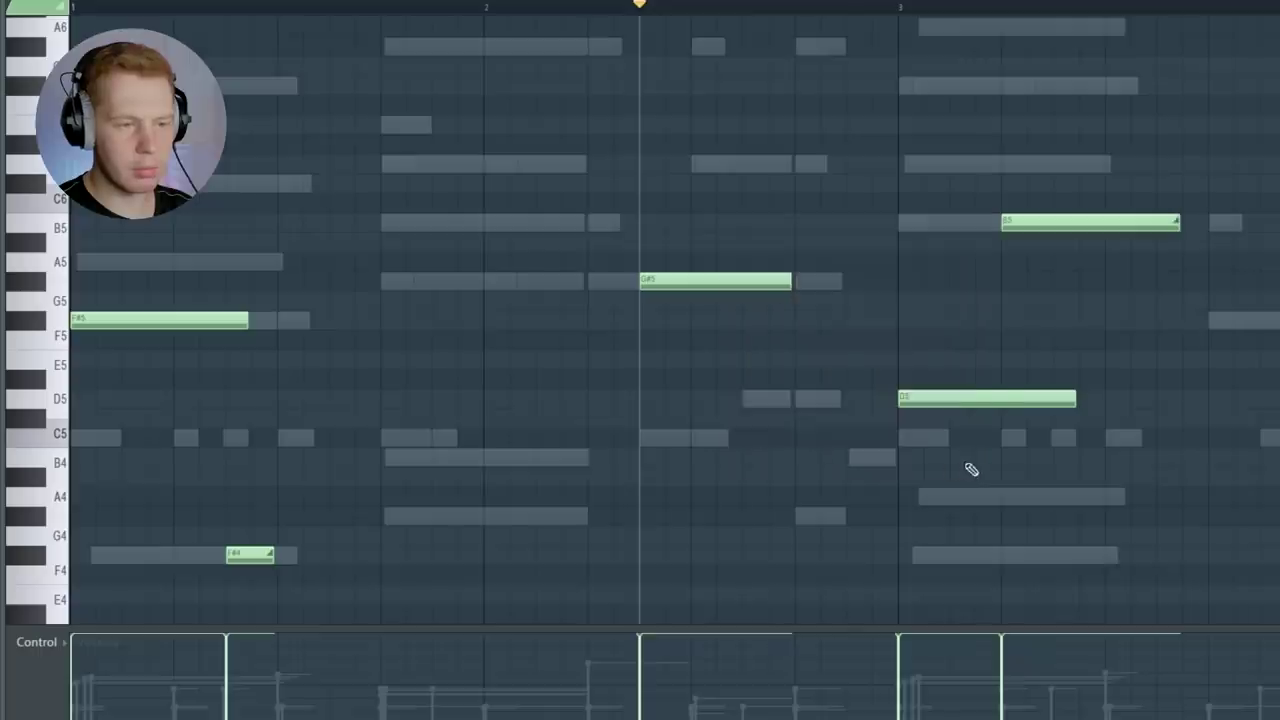
{"action": "key", "text": "space"}
{"action": "left_click_drag", "start_coordinate": [1180, 228], "coordinate": [1076, 228]}
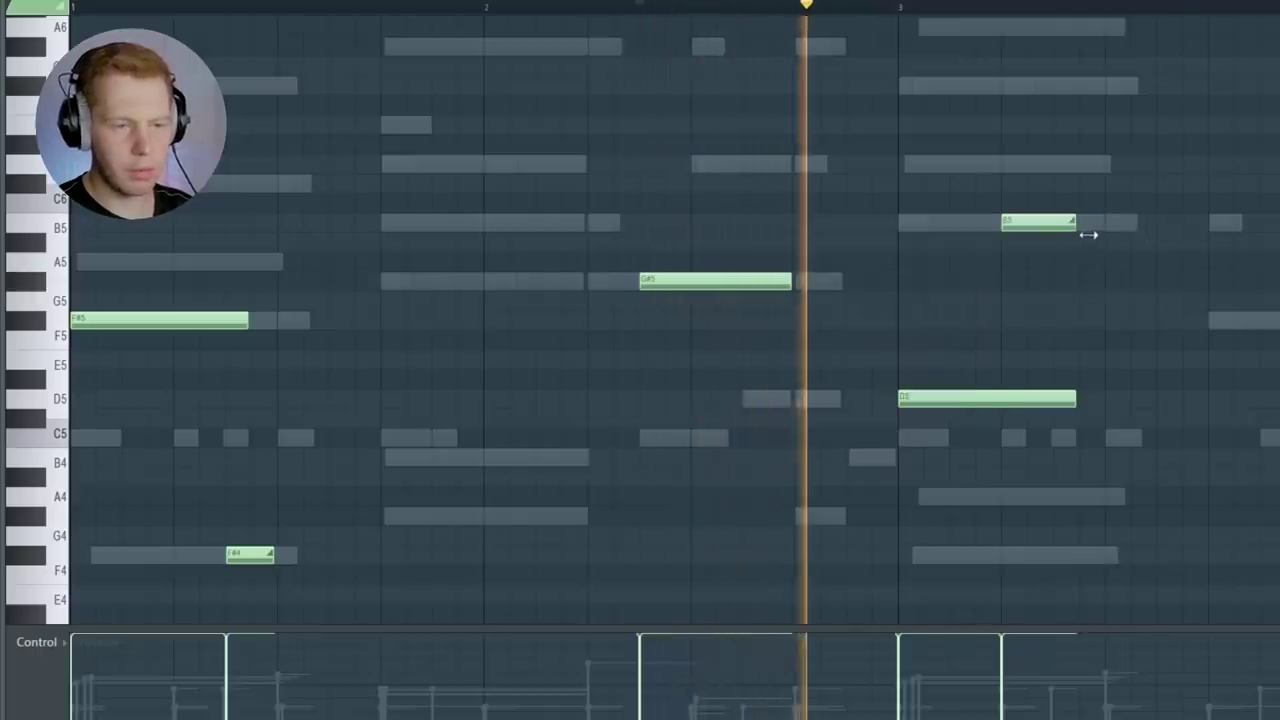
{"action": "key", "text": "space"}
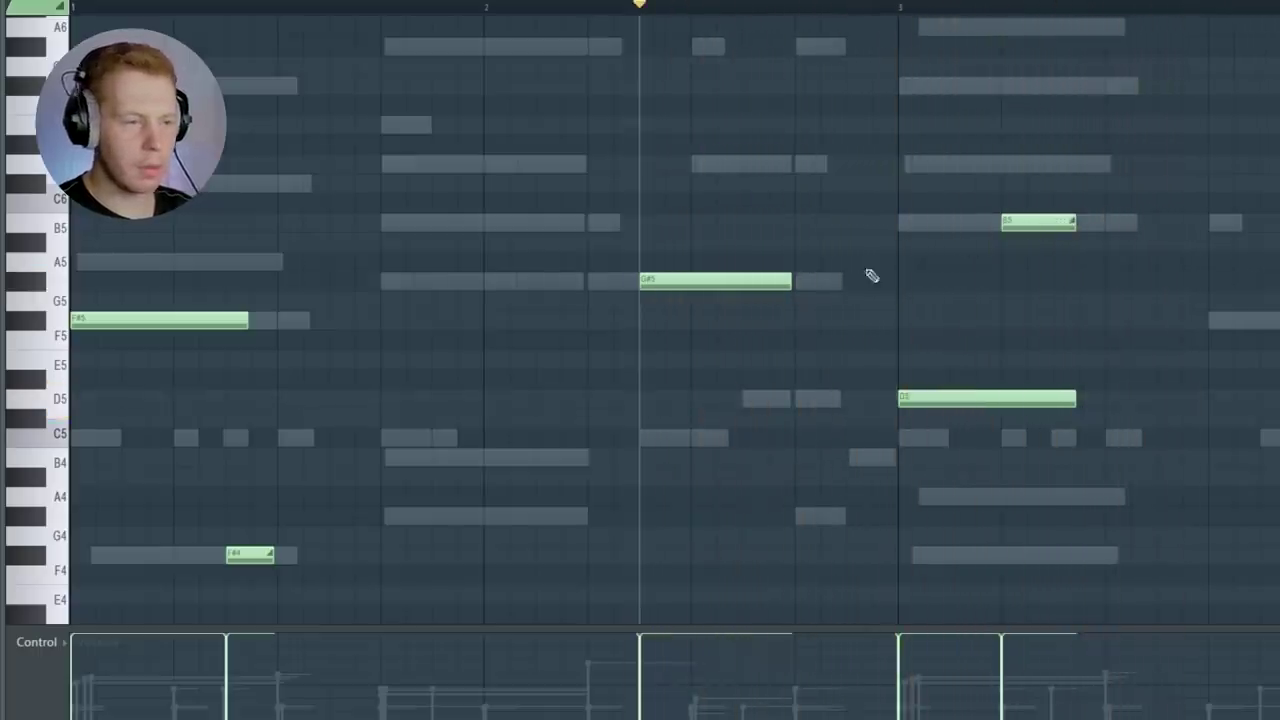
Add a G#5 808 note on beat 2 of bar 4 while playing the pattern
{"action": "scroll", "coordinate": [602, 319], "scroll_direction": "down", "scroll_amount": 2}
{"action": "key", "text": "space"}
{"action": "left_click", "coordinate": [990, 281]}
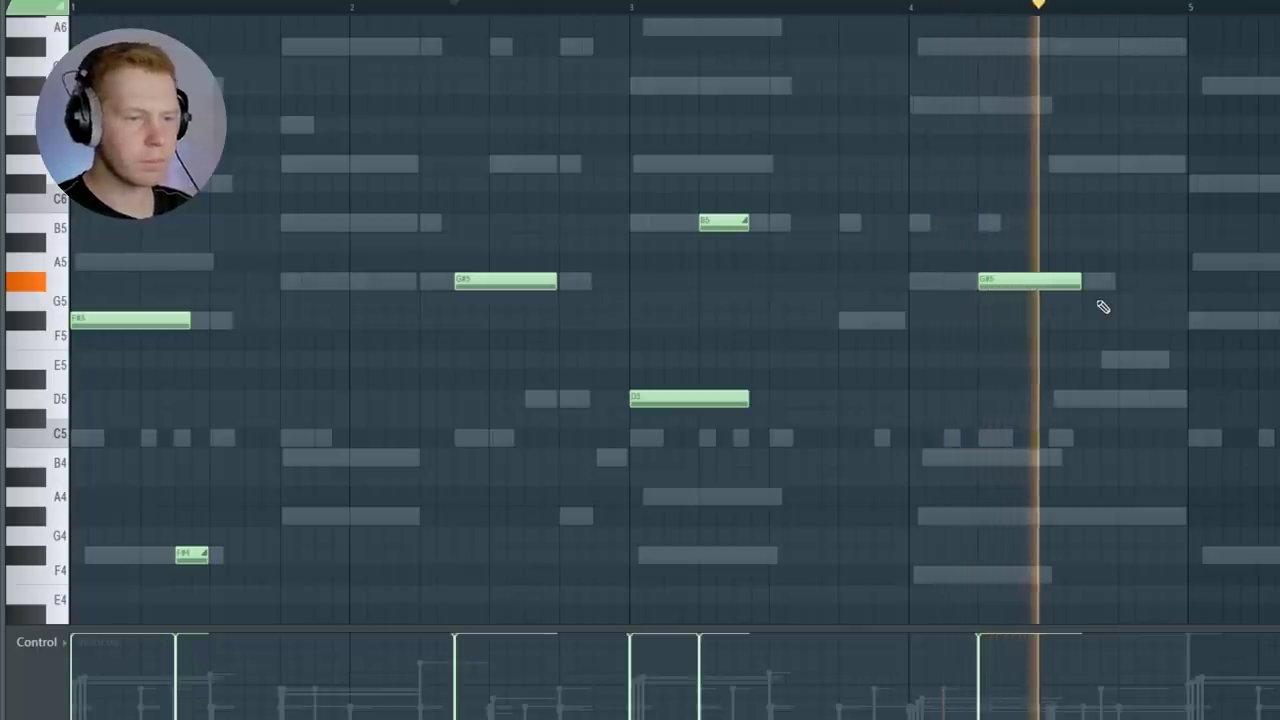
{"action": "key", "text": "space"}
Copy the 808 notes of bars 1–4 into bars 5–8 and add two G#5 notes on steps 11 and 13 of bar 8
{"action": "left_click_drag", "start_coordinate": [1200, 168], "coordinate": [78, 570]}
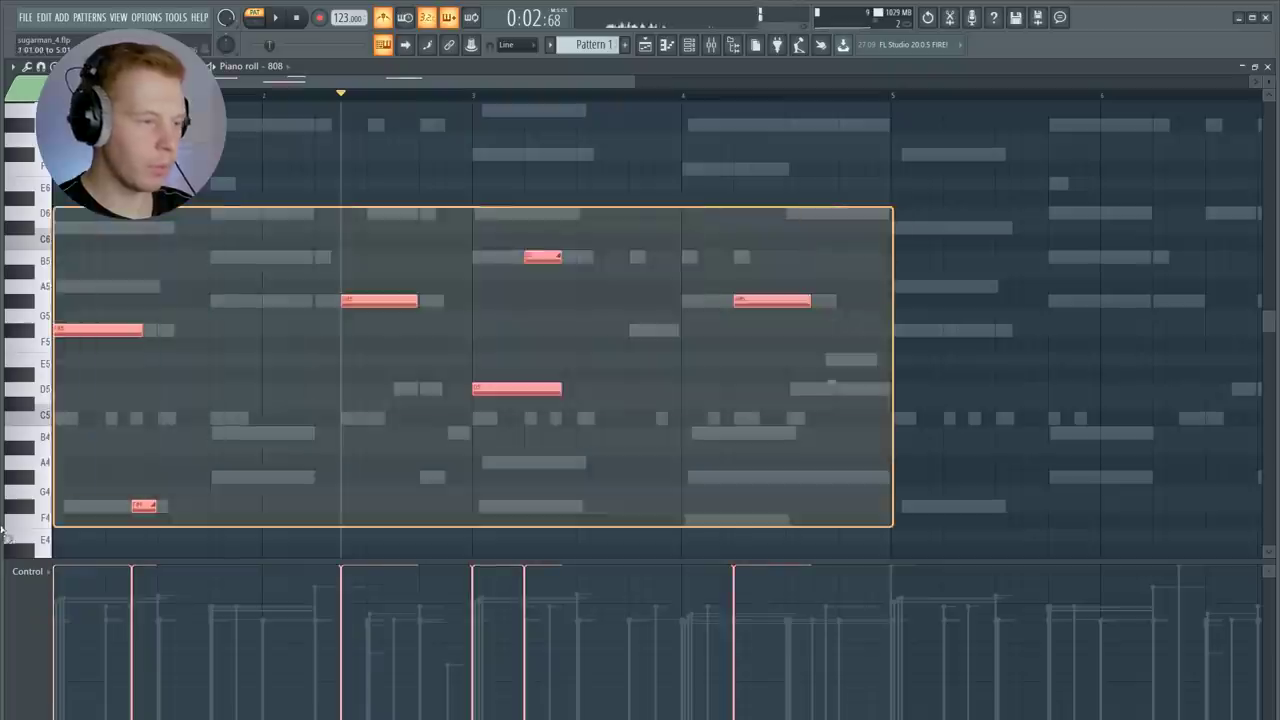
{"action": "left_click_drag", "start_coordinate": [62, 331], "coordinate": [900, 322]}
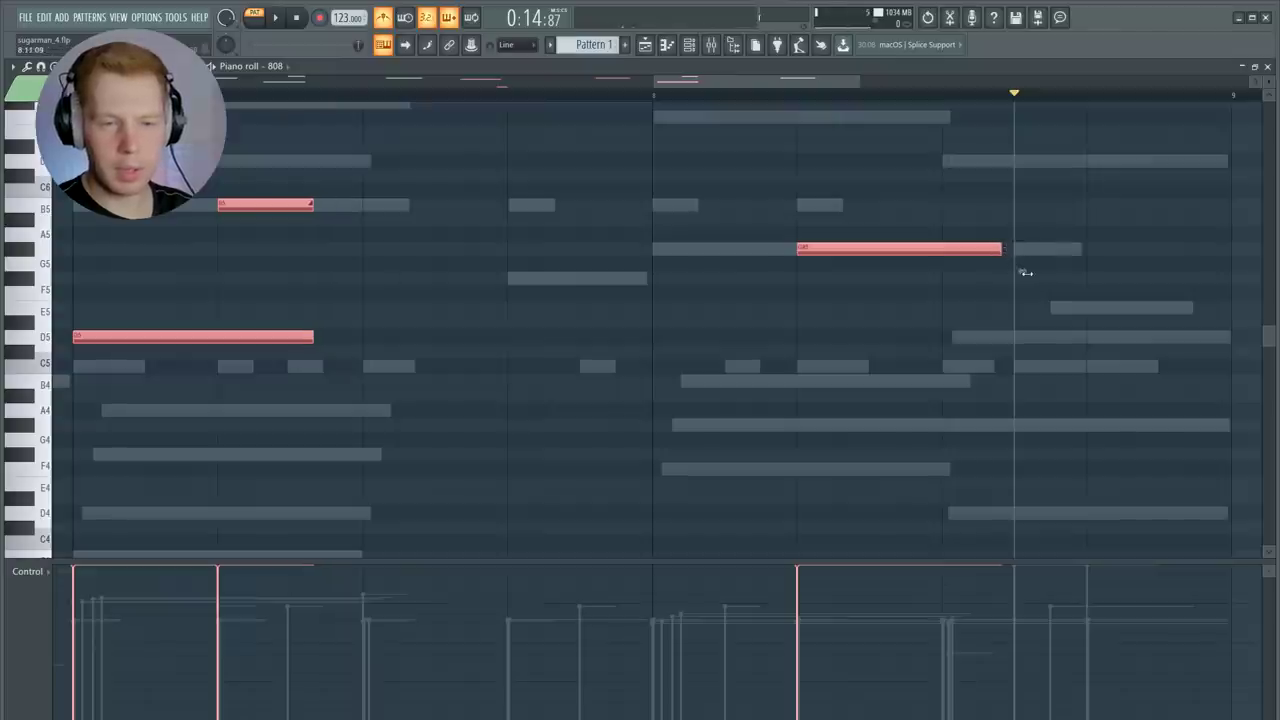
{"action": "left_click", "coordinate": [1028, 250]}
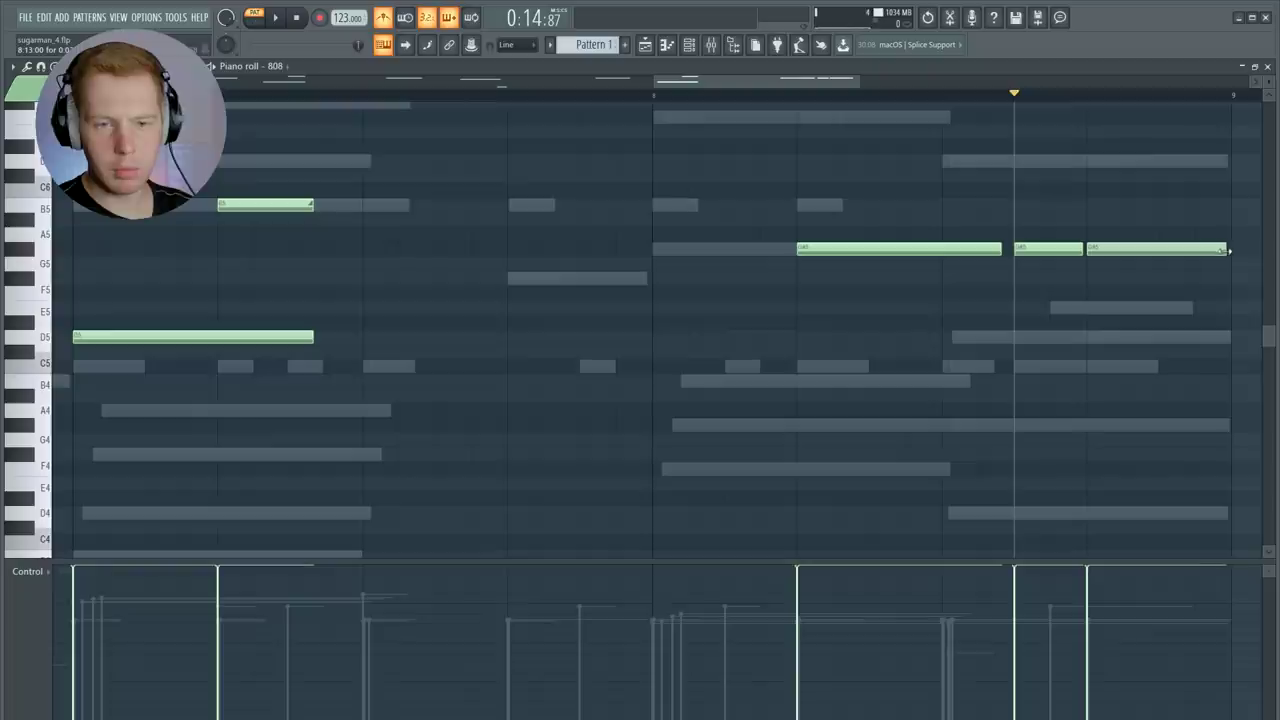
{"action": "scroll", "coordinate": [1068, 357], "scroll_direction": "up", "scroll_amount": 3}
Add 808 slide notes in bar 8 at G#6 on step 11, D6 on step 13 and G#4 on step 15, and audition them
{"action": "double_click", "coordinate": [1048, 298]}
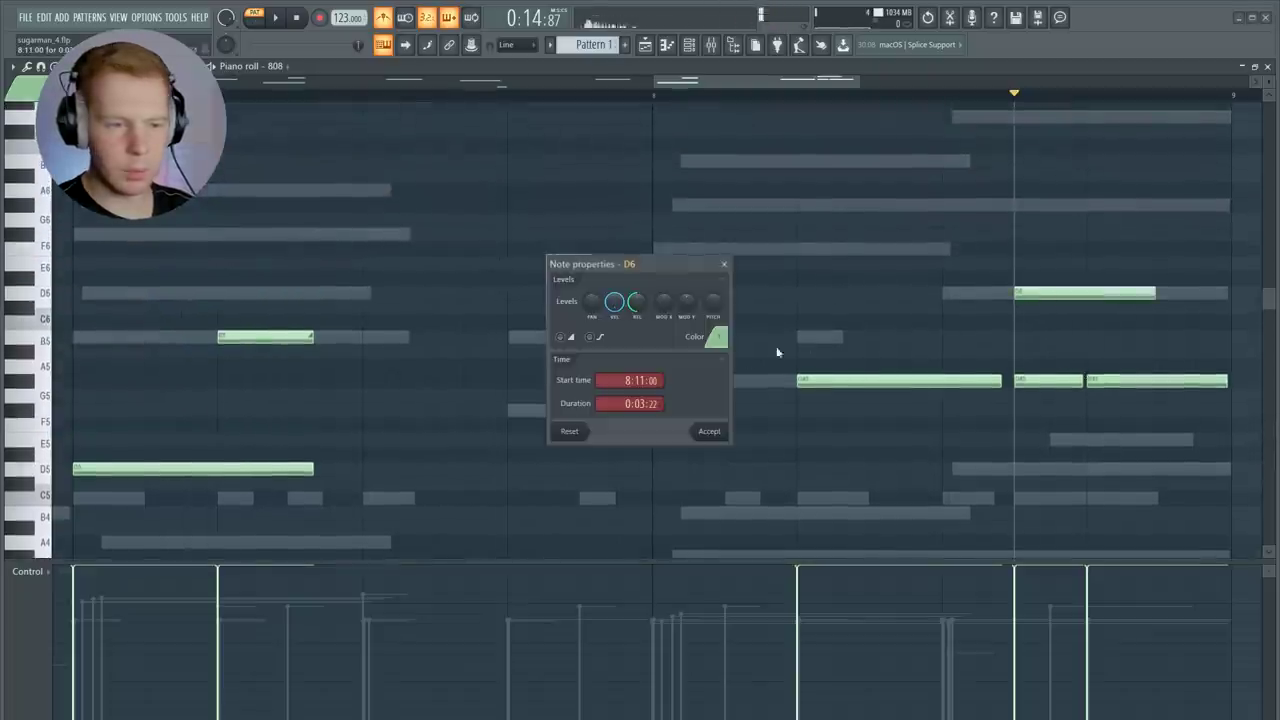
{"action": "left_click", "coordinate": [708, 431]}
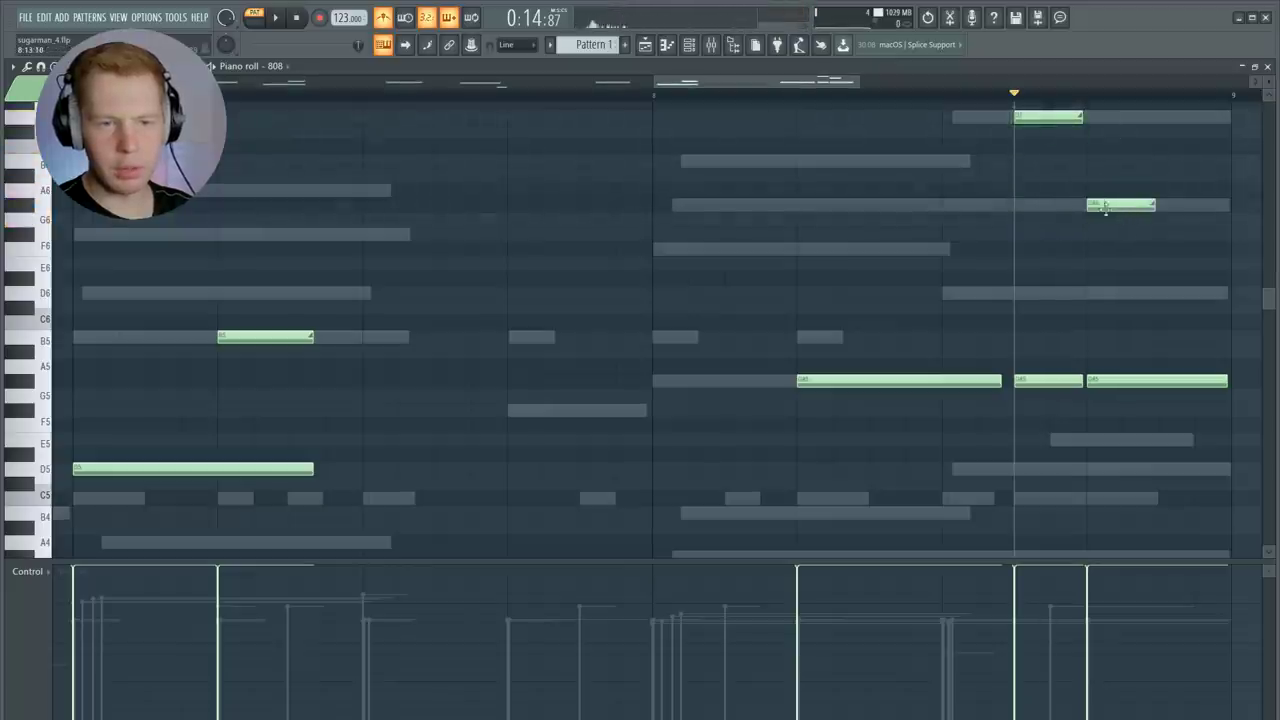
{"action": "key", "text": "space"}
{"action": "key", "text": "space"}
{"action": "scroll", "coordinate": [800, 315], "scroll_direction": "down", "scroll_amount": 2}
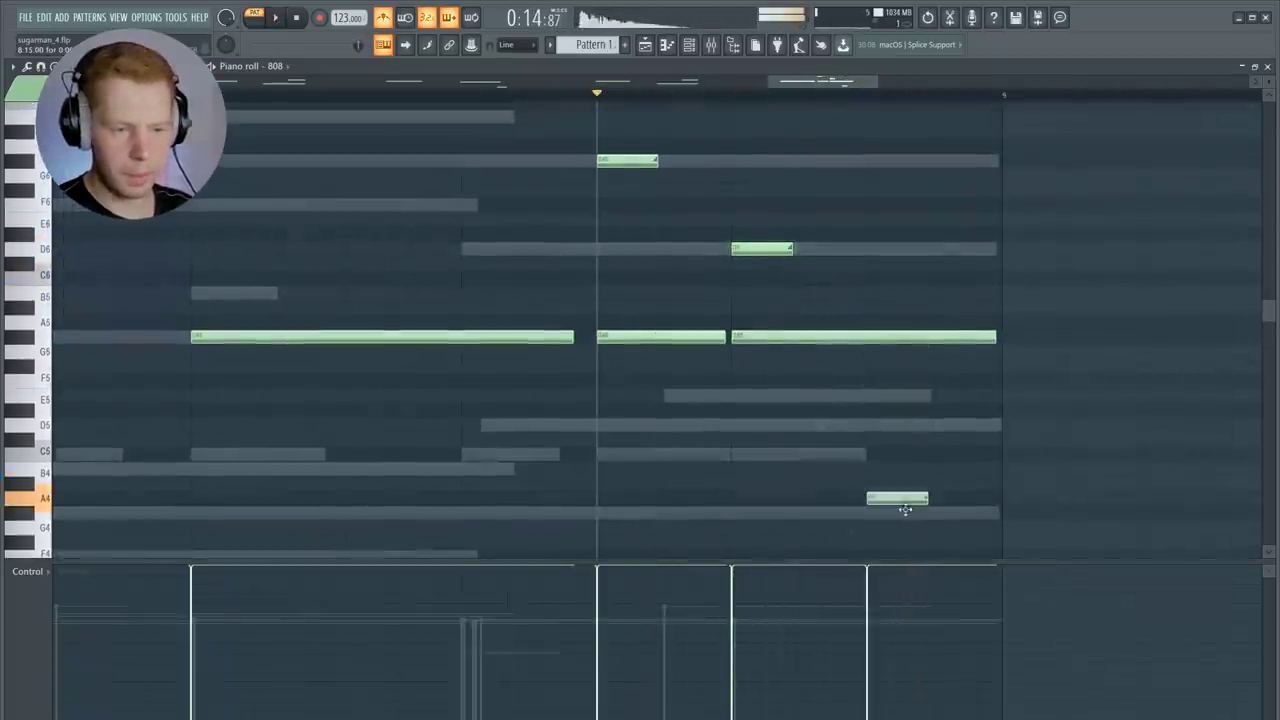
{"action": "key", "text": "space"}
{"action": "key", "text": "space"}
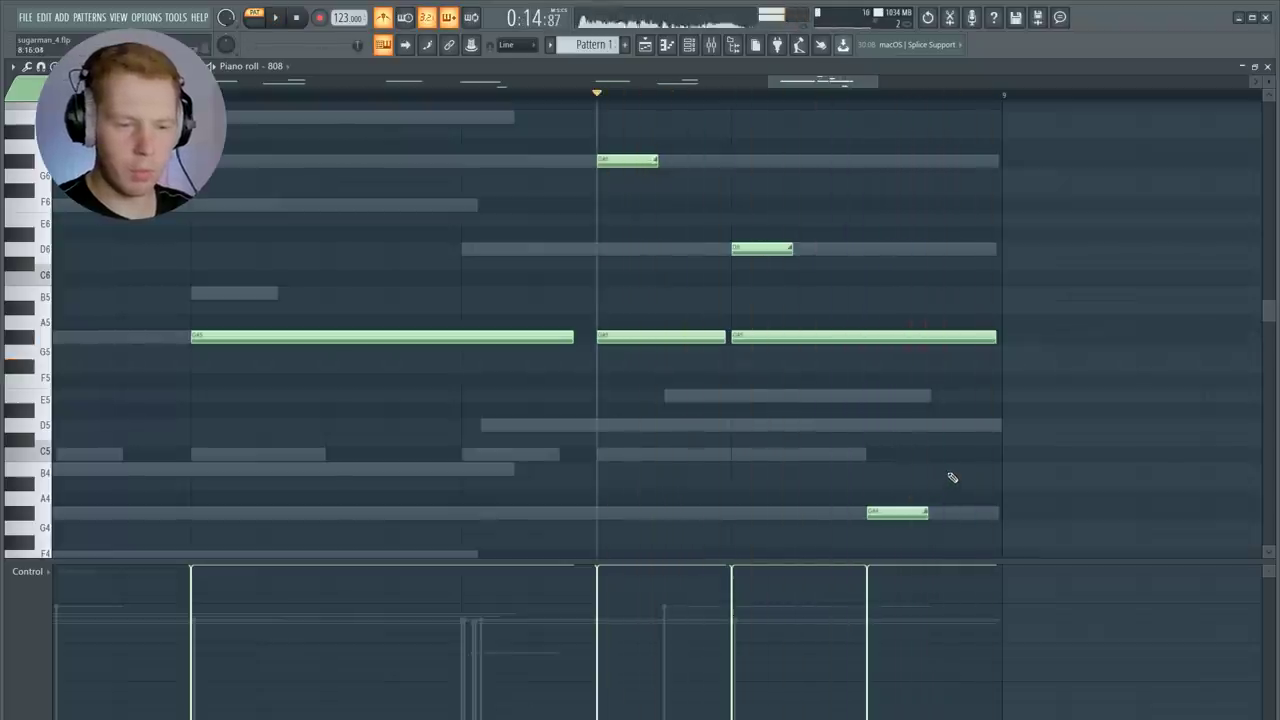
Play the pattern from bar 8 to check the new slides, and close the 808 piano roll
{"action": "scroll", "coordinate": [935, 400], "scroll_direction": "down", "scroll_amount": 10}
{"action": "key", "text": "space"}
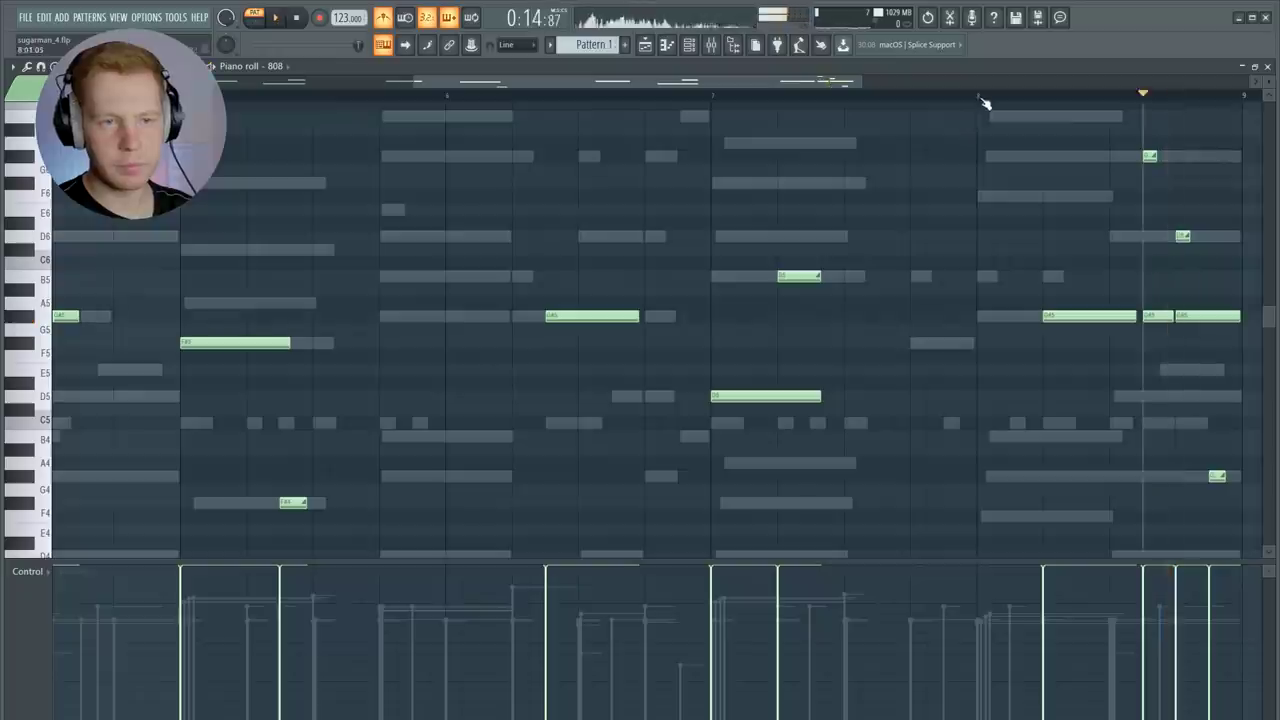
{"action": "left_click", "coordinate": [988, 97]}
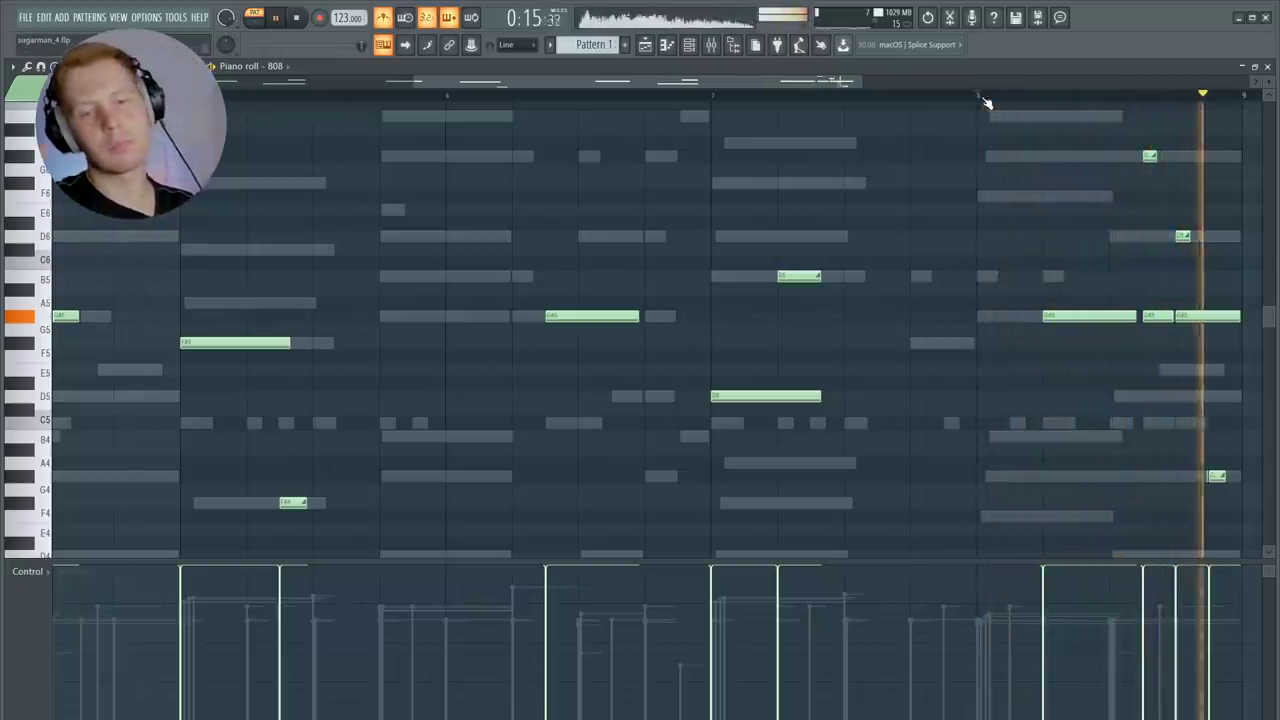
{"action": "scroll", "coordinate": [981, 175], "scroll_direction": "down", "scroll_amount": 3}
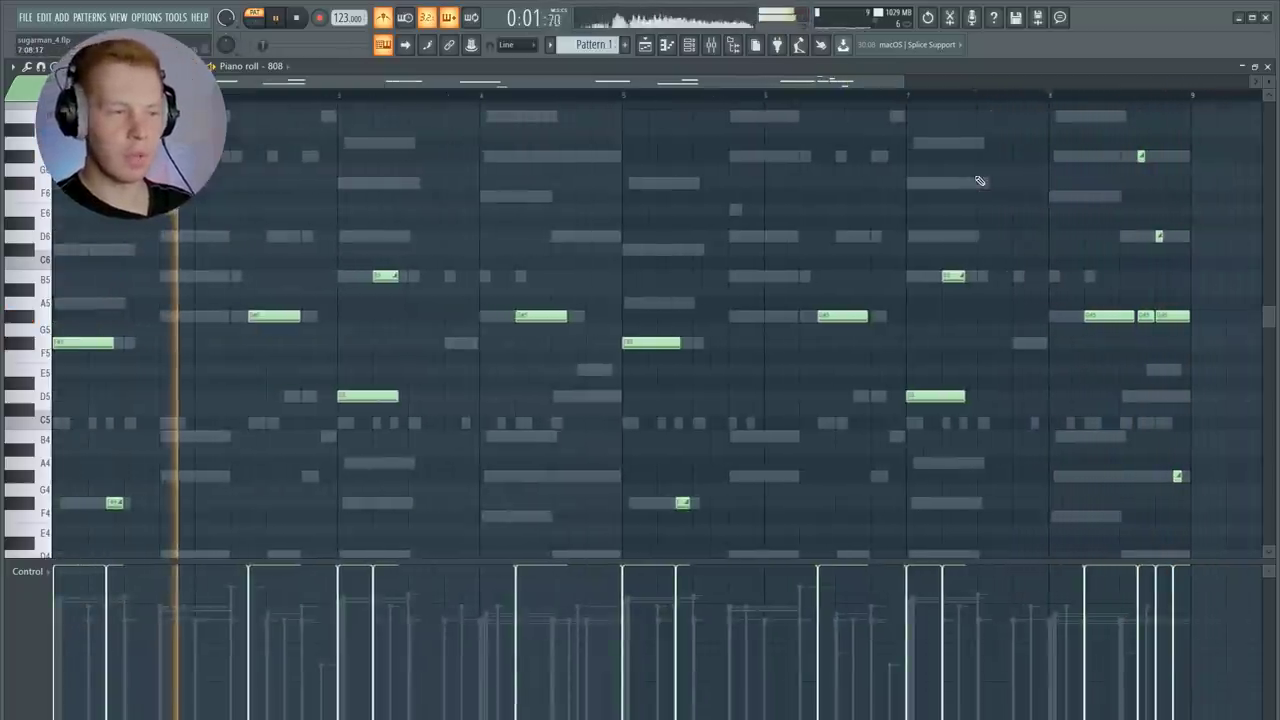
{"action": "key", "text": "space"}
{"action": "left_click", "coordinate": [1267, 66]}
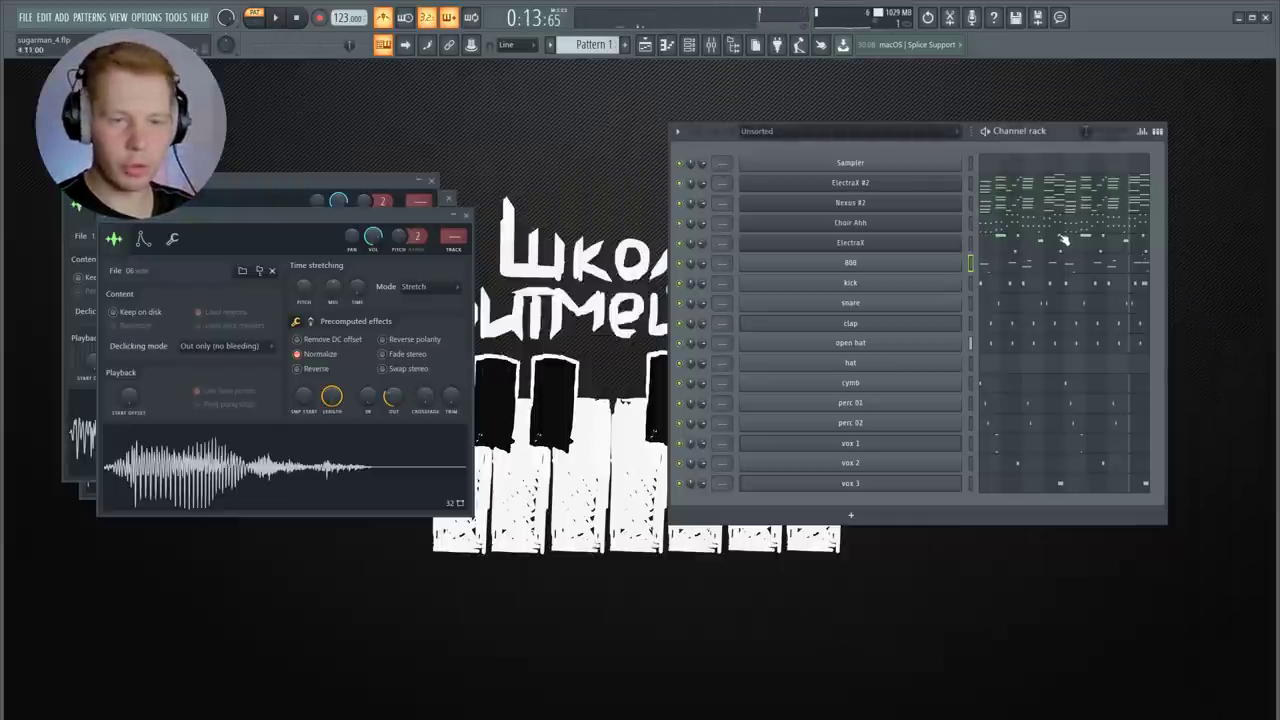
In the hat piano roll, place C5 hits on steps 1 and 5 and a triplet on steps 11–12 of bar 1, and steps 3 and 5 of bar 2
{"action": "right_click", "coordinate": [935, 366]}
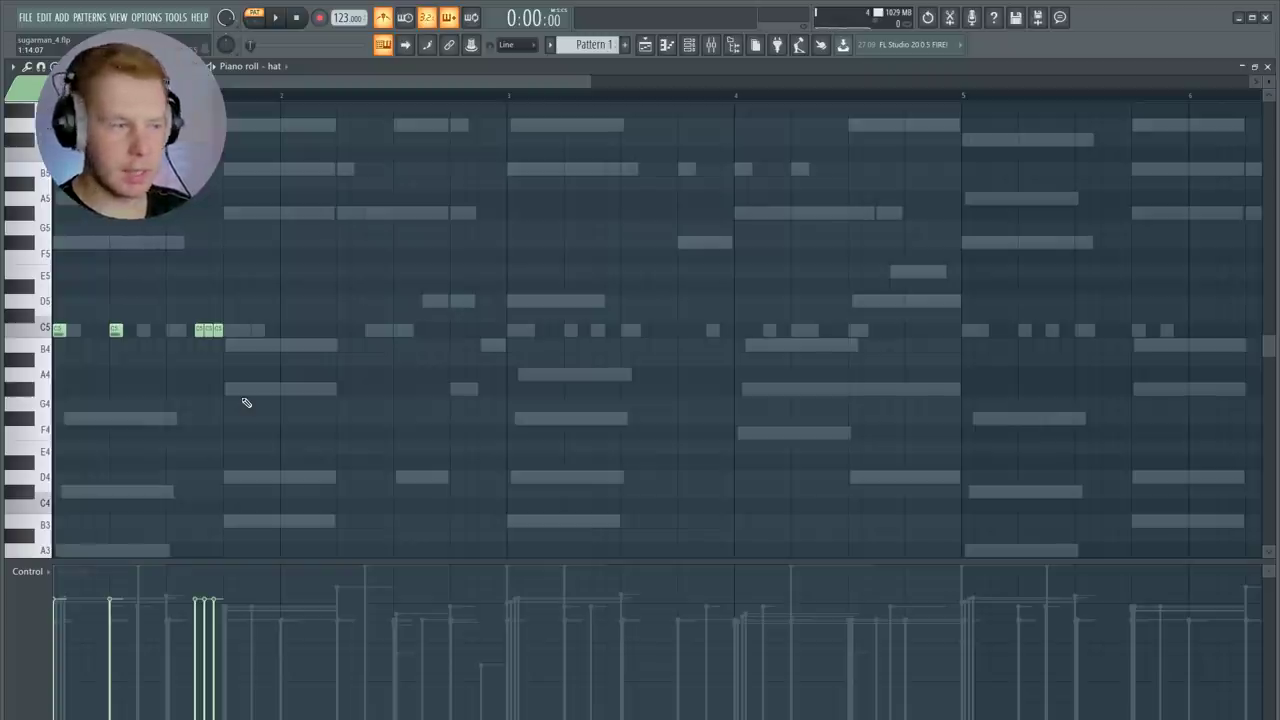
{"action": "left_click_drag", "start_coordinate": [311, 301], "coordinate": [69, 363]}
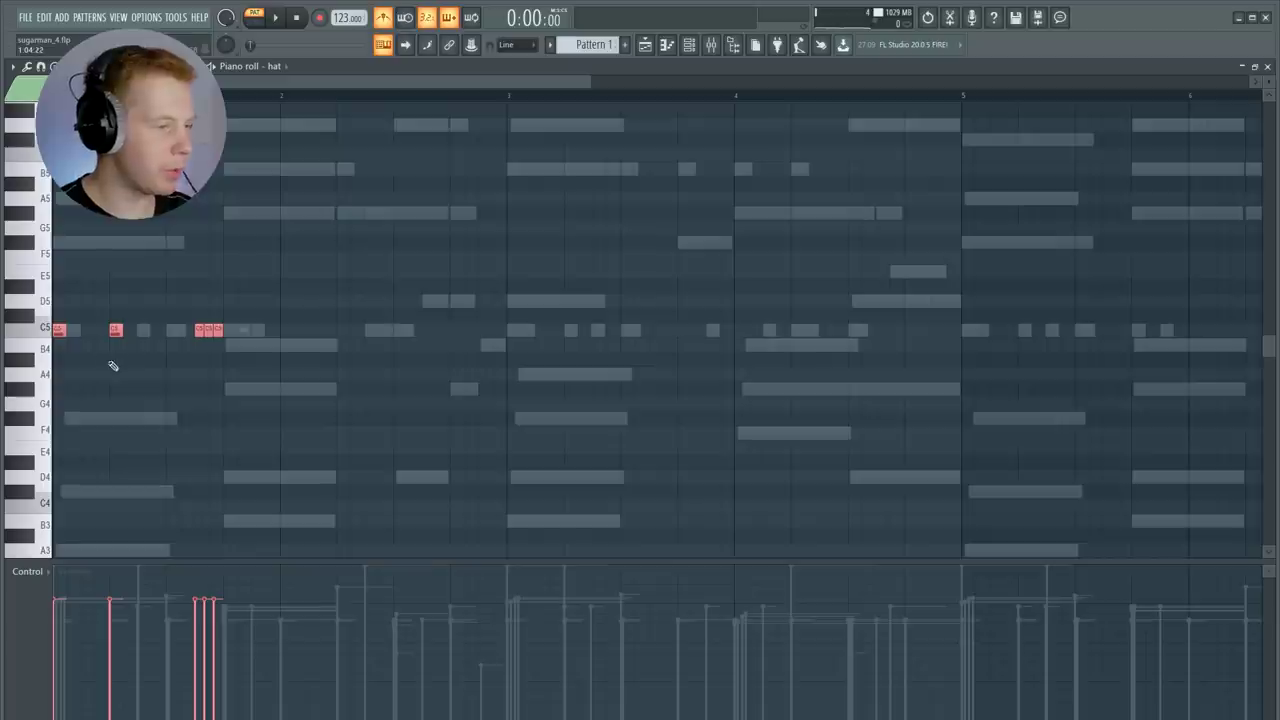
{"action": "left_click", "coordinate": [143, 330]}
{"action": "key", "text": "space"}
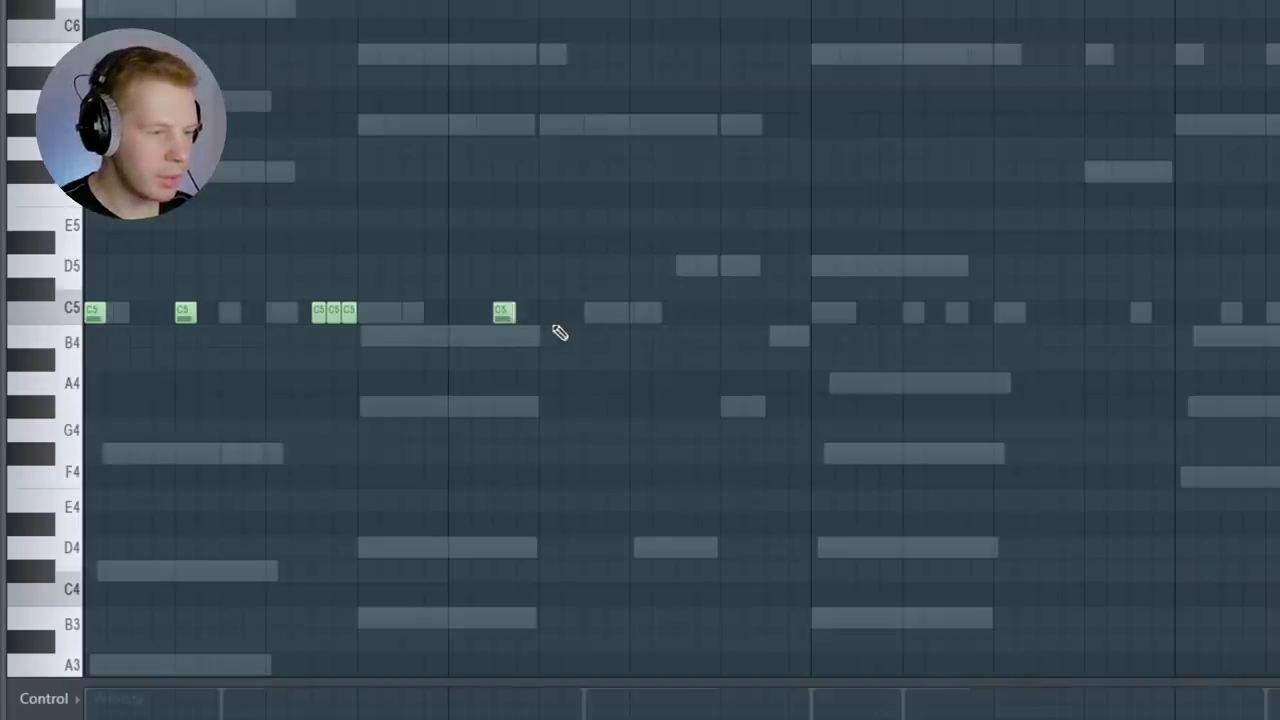
{"action": "key", "text": "space"}
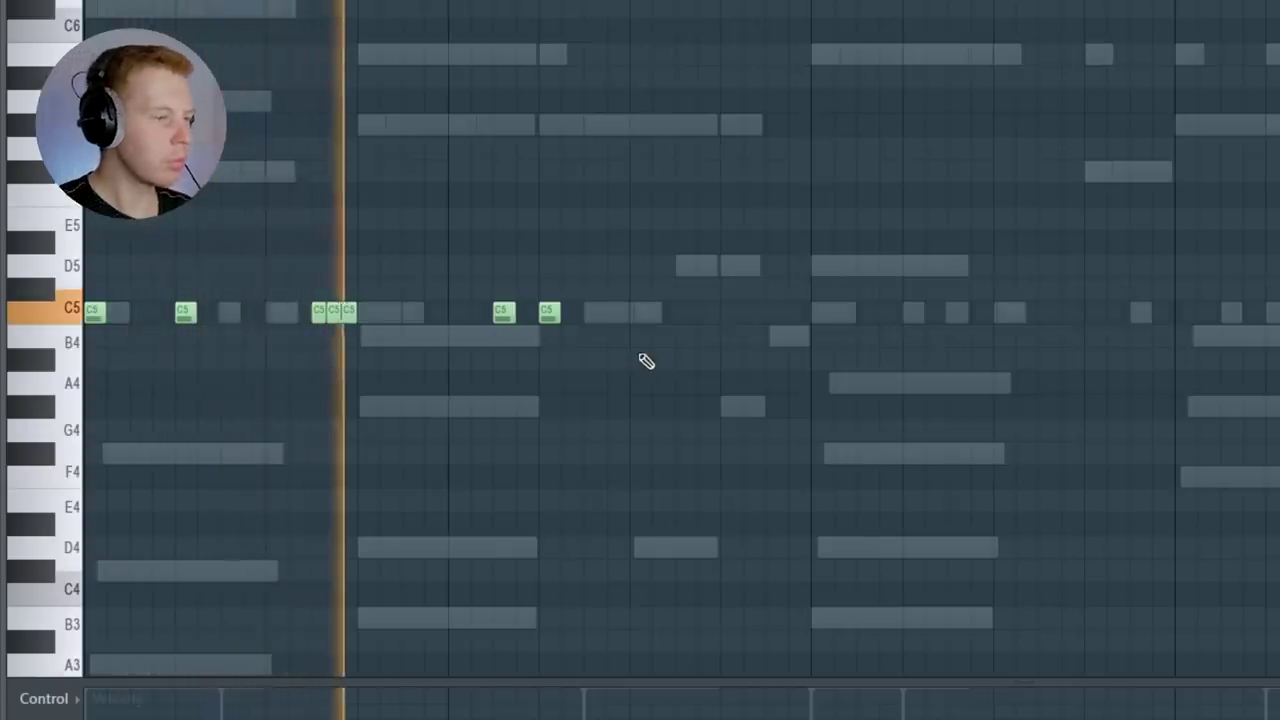
Add hats C5, D5, C5 and A#4 on steps 11, 13, 14 and 15 of bar 2, and C#5 and A4 on steps 3 and 7 of bar 3
{"action": "left_click", "coordinate": [686, 313]}
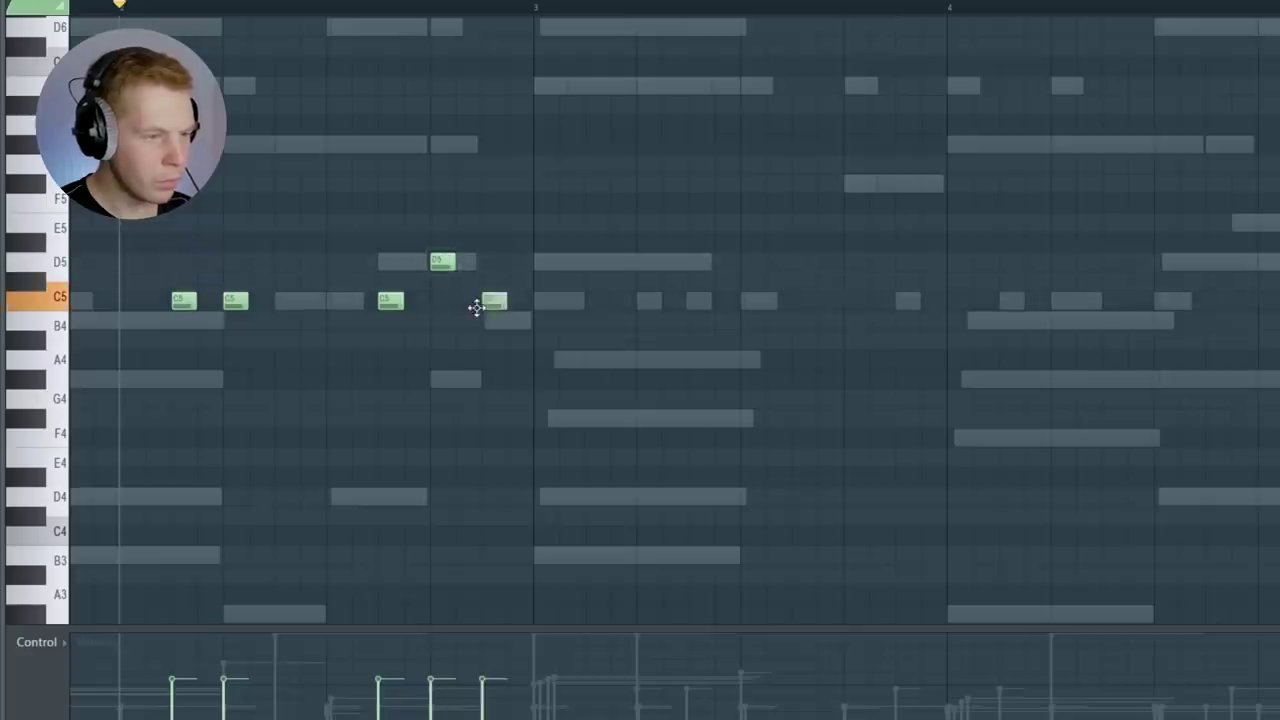
{"action": "left_click", "coordinate": [468, 301]}
{"action": "left_click", "coordinate": [493, 339]}
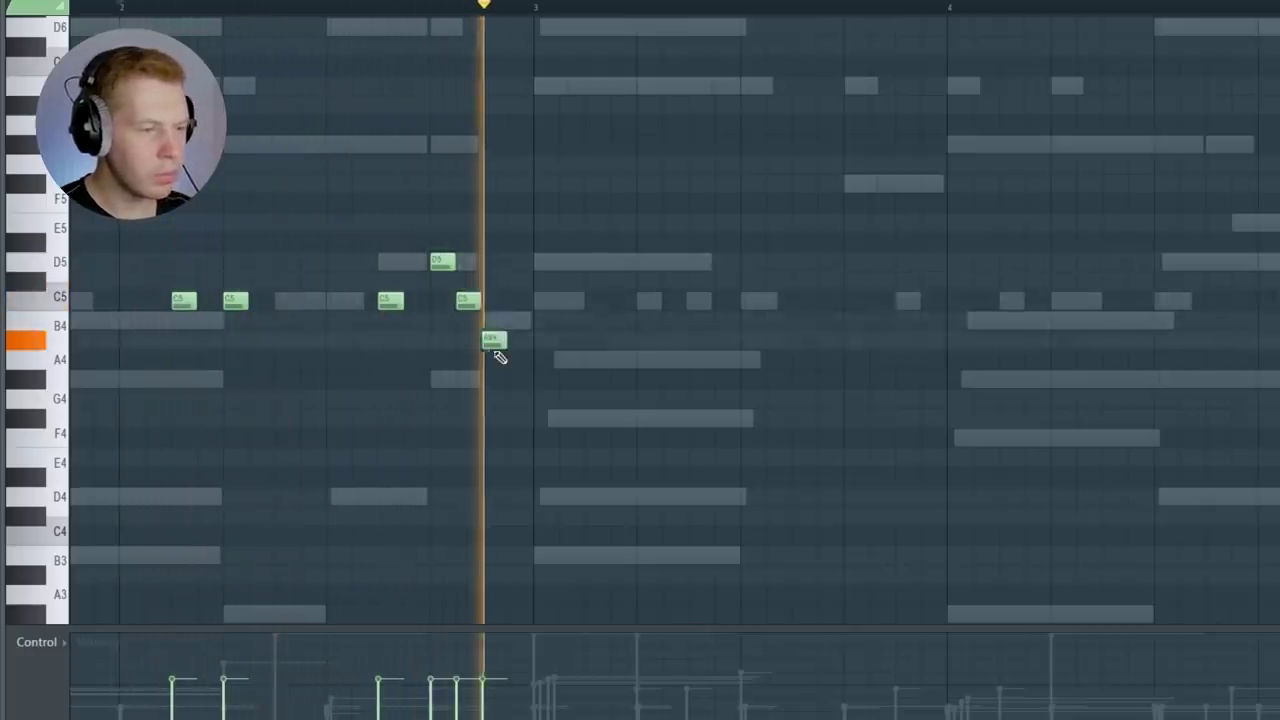
{"action": "left_click", "coordinate": [592, 281]}
{"action": "left_click", "coordinate": [695, 320]}
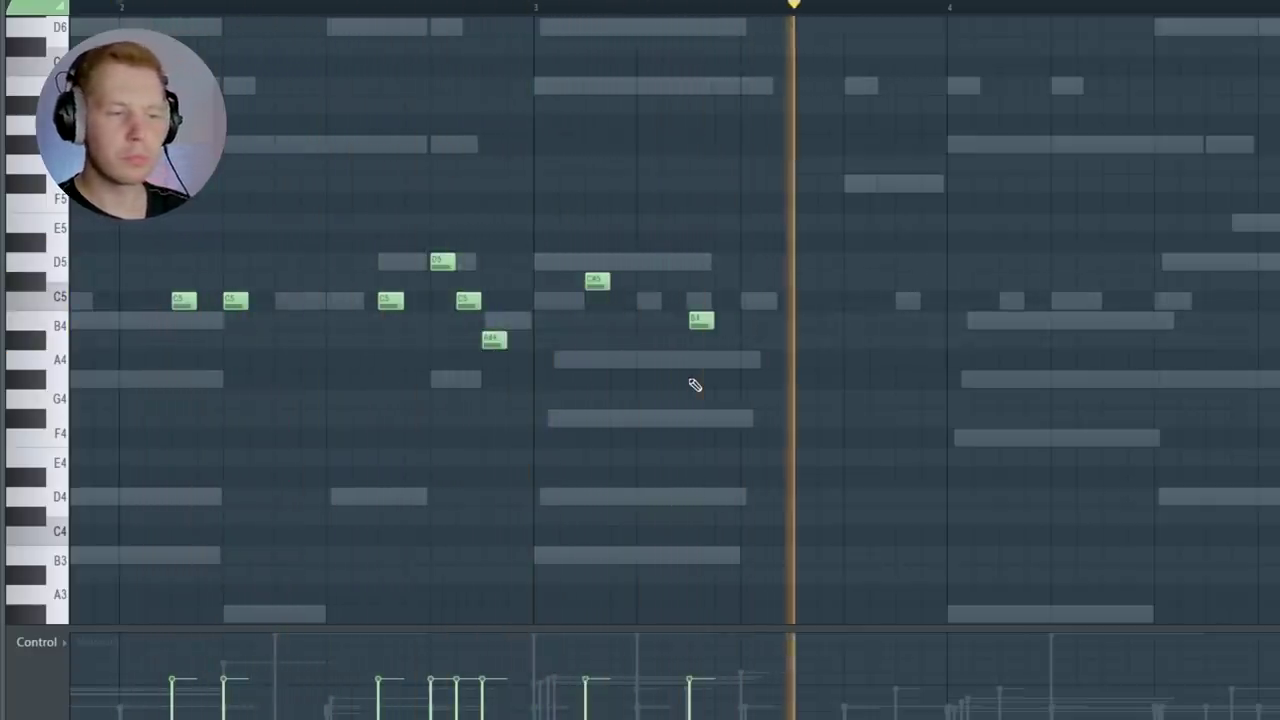
{"action": "left_click_drag", "start_coordinate": [699, 320], "coordinate": [701, 362]}
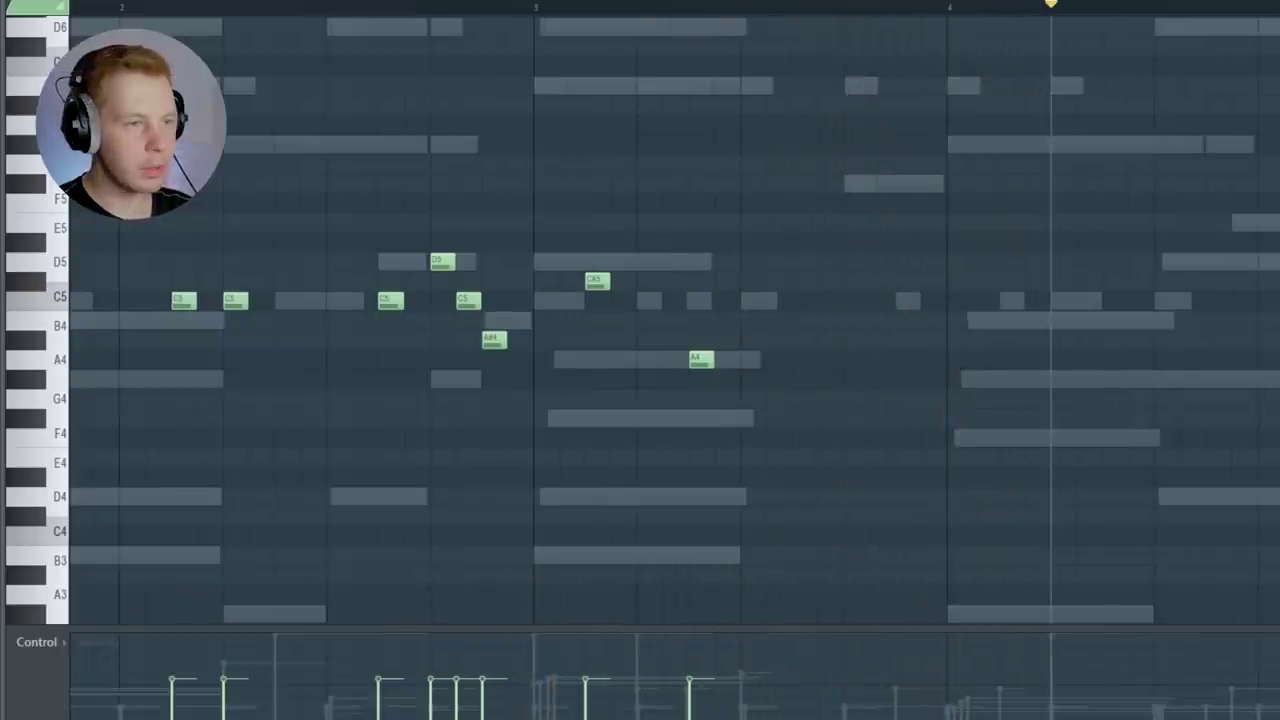
Set the snap to 1/3 step and add three evenly spaced B4 hat hits starting on step 5 of bar 4
{"action": "left_click", "coordinate": [688, 2]}
{"action": "left_click", "coordinate": [701, 54]}
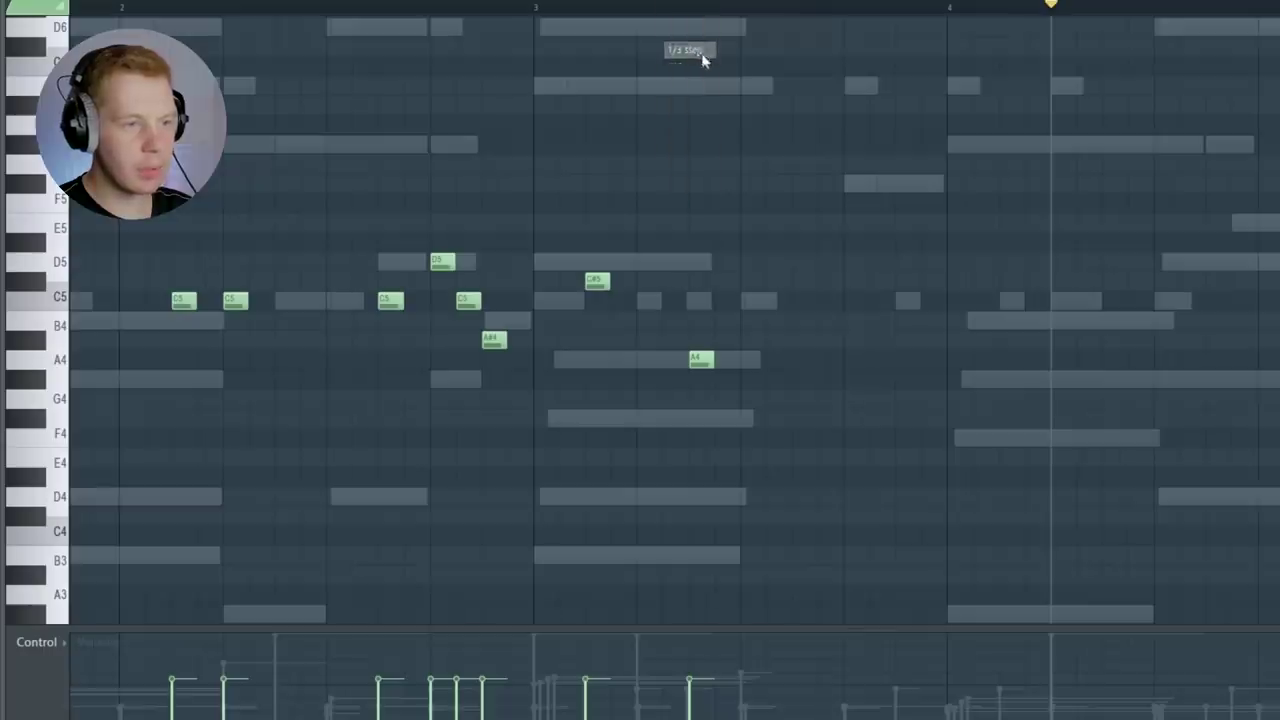
{"action": "left_click", "coordinate": [1131, 320]}
{"action": "key", "text": "space"}
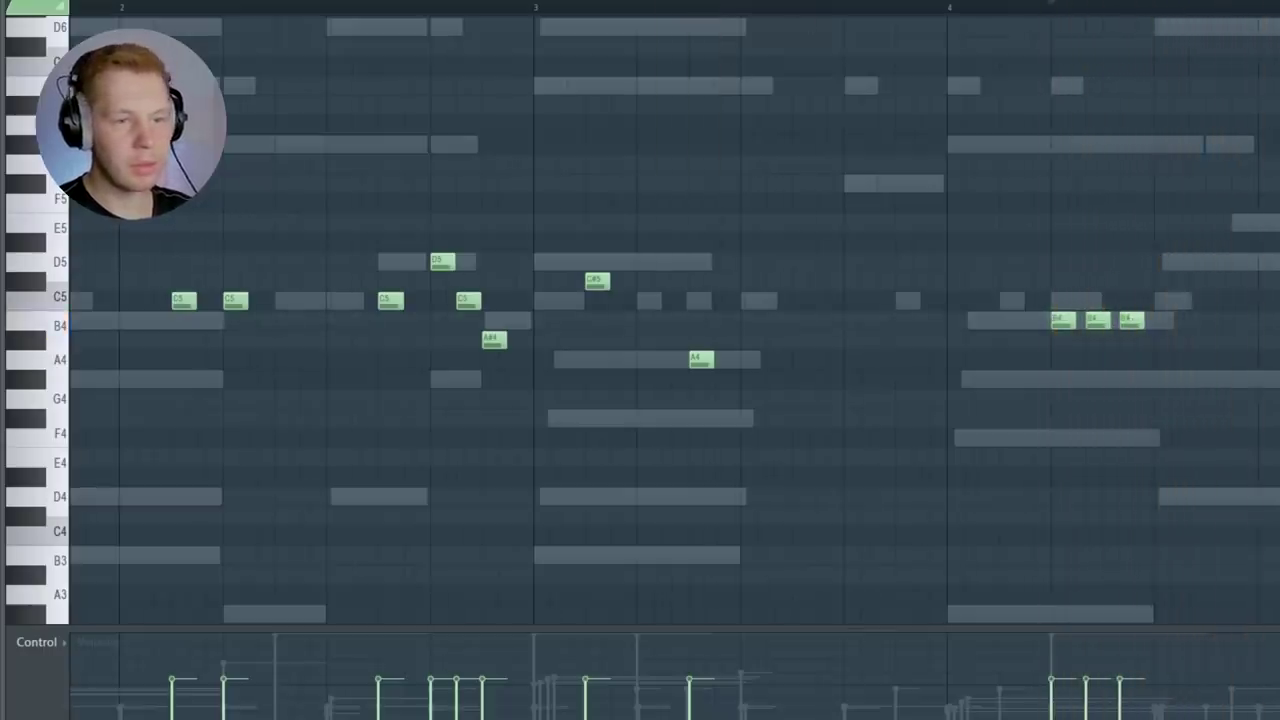
Add C#5, C5 and A#4 hat hits on steps 11, 13 and 15 of bar 4 and audition them
{"action": "left_click", "coordinate": [1072, 311]}
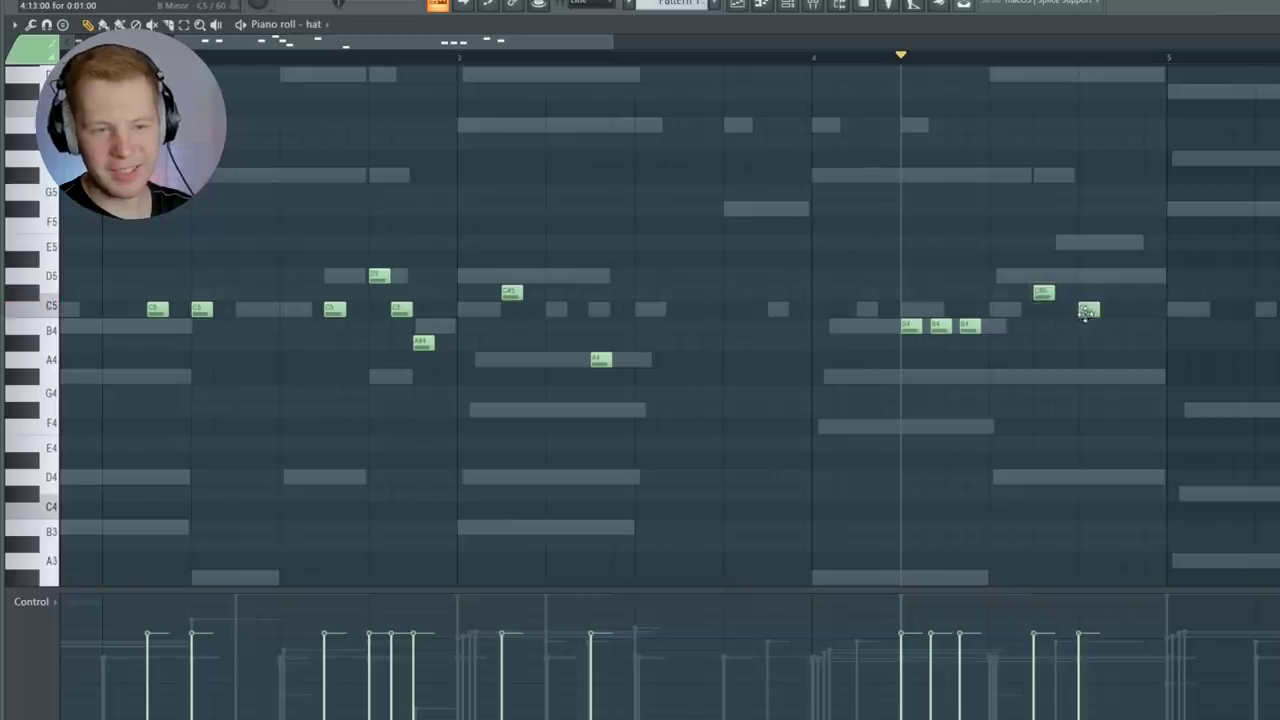
{"action": "left_click", "coordinate": [1125, 340]}
{"action": "key", "text": "space"}
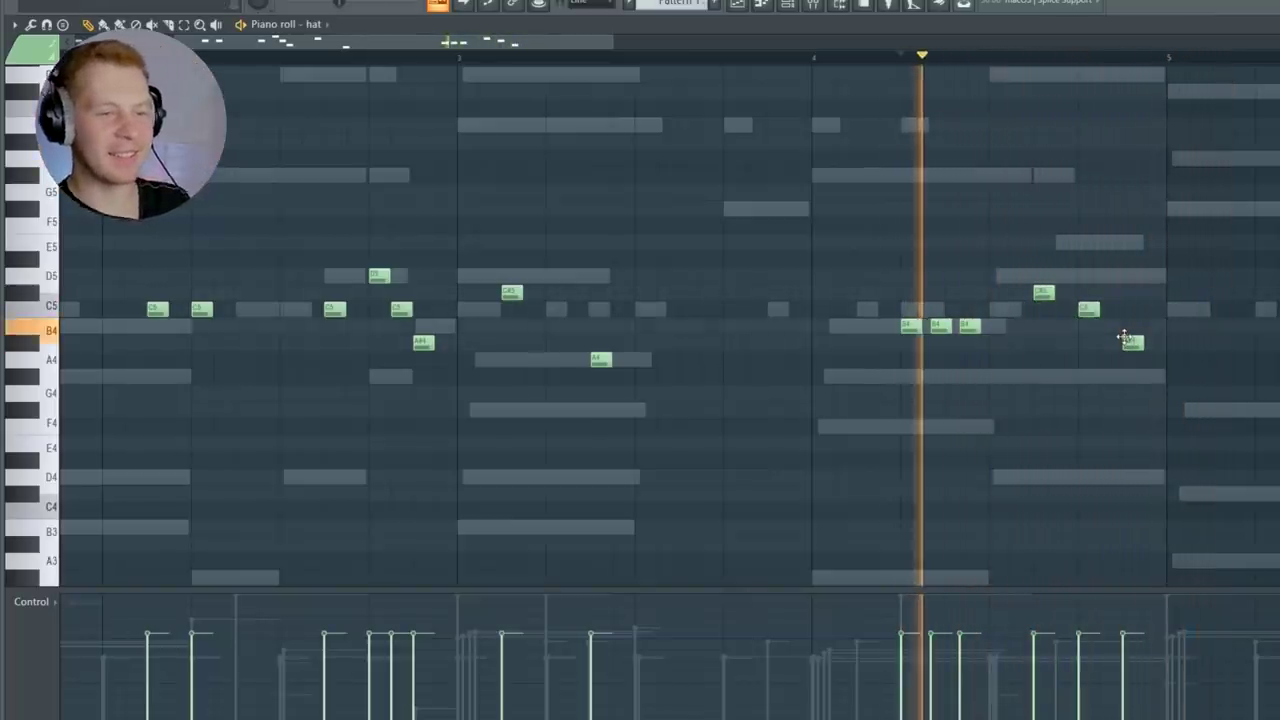
{"action": "key", "text": "space"}
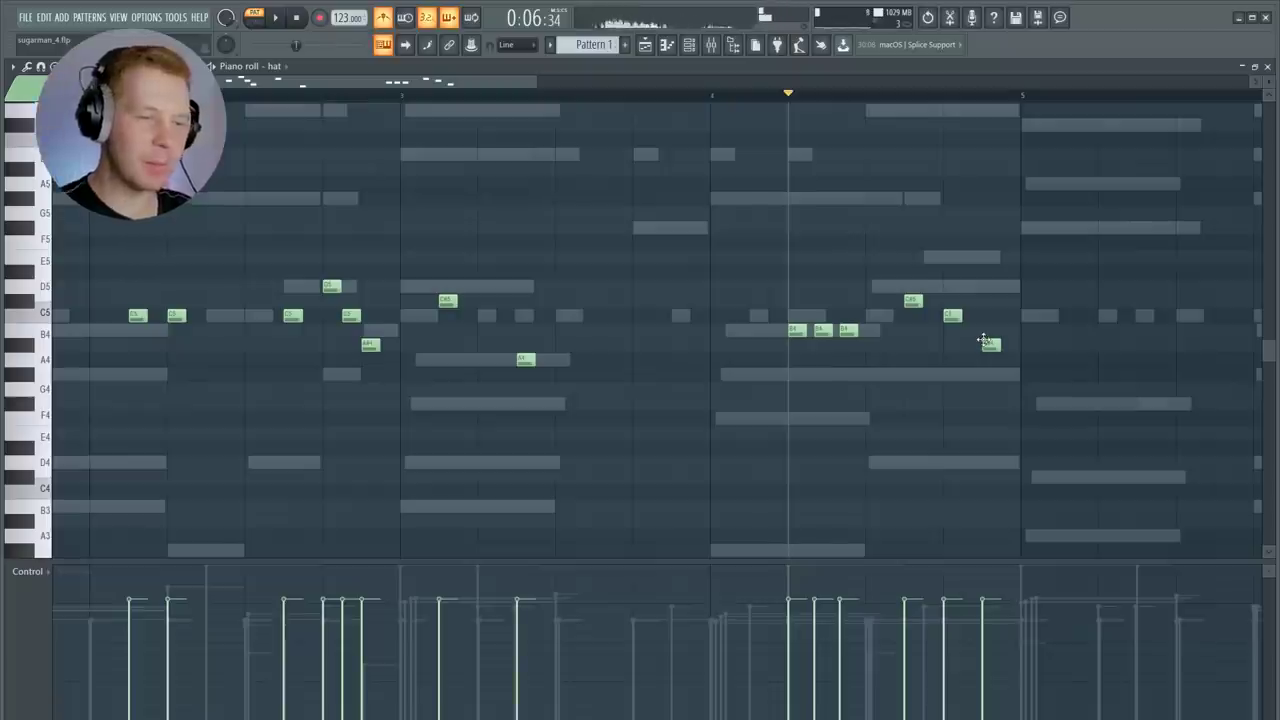
Repitch the bar 1 hats to D5 on step 1, A4 on step 5 and A#4 for the three triplet hits
{"action": "scroll", "coordinate": [362, 306], "scroll_direction": "down", "scroll_amount": 2}
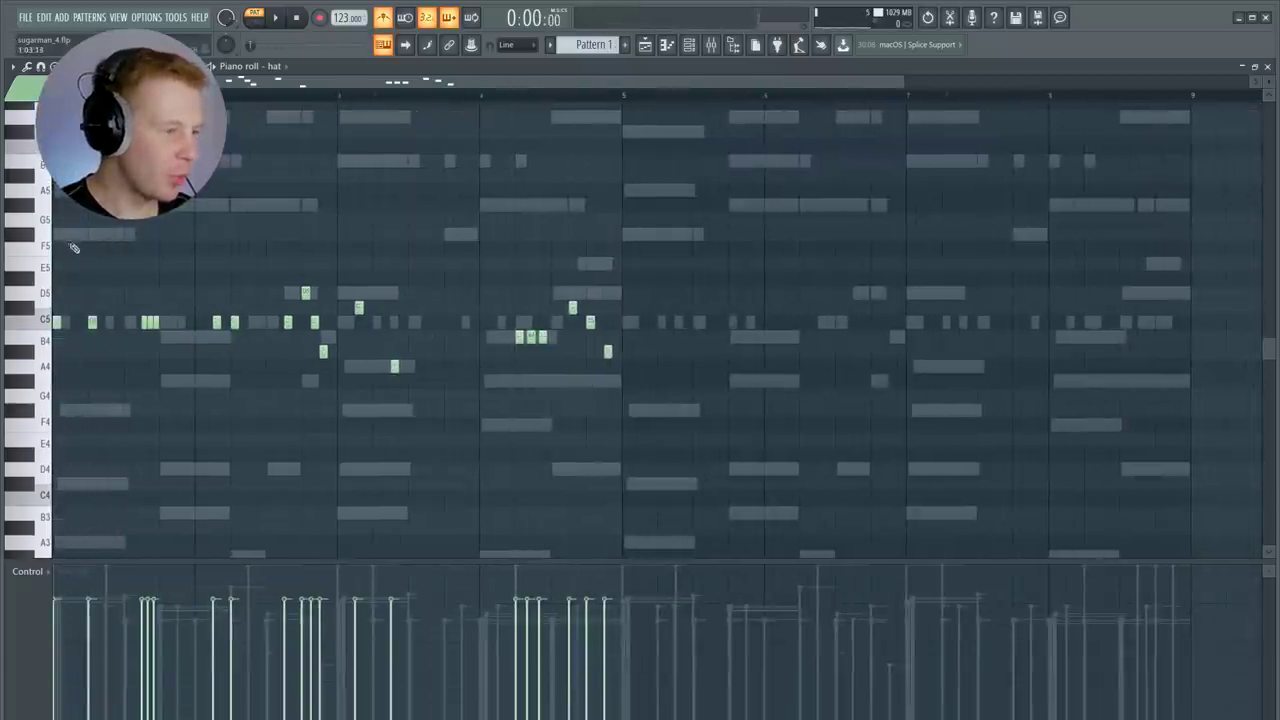
{"action": "scroll", "coordinate": [77, 250], "scroll_direction": "up", "scroll_amount": 2}
{"action": "key", "text": "space"}
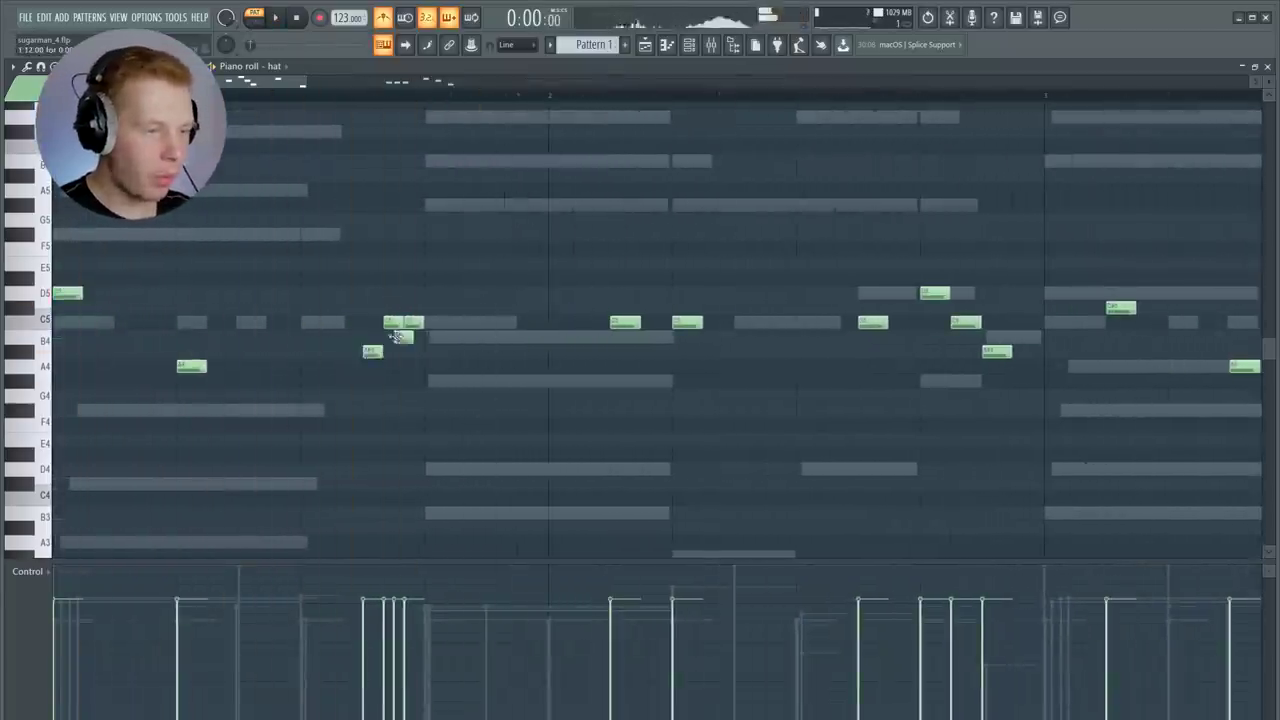
{"action": "left_click_drag", "start_coordinate": [397, 337], "coordinate": [395, 352]}
{"action": "left_click_drag", "start_coordinate": [414, 322], "coordinate": [414, 352]}
Repitch the bar 2 hats on steps 3, 5 and 11 to B4, C#5 and B4, and bar 4's triplet to A#4 and step 11 to D5
{"action": "key", "text": "space"}
{"action": "key", "text": "space"}
{"action": "key", "text": "space"}
{"action": "left_click_drag", "start_coordinate": [625, 322], "coordinate": [692, 308]}
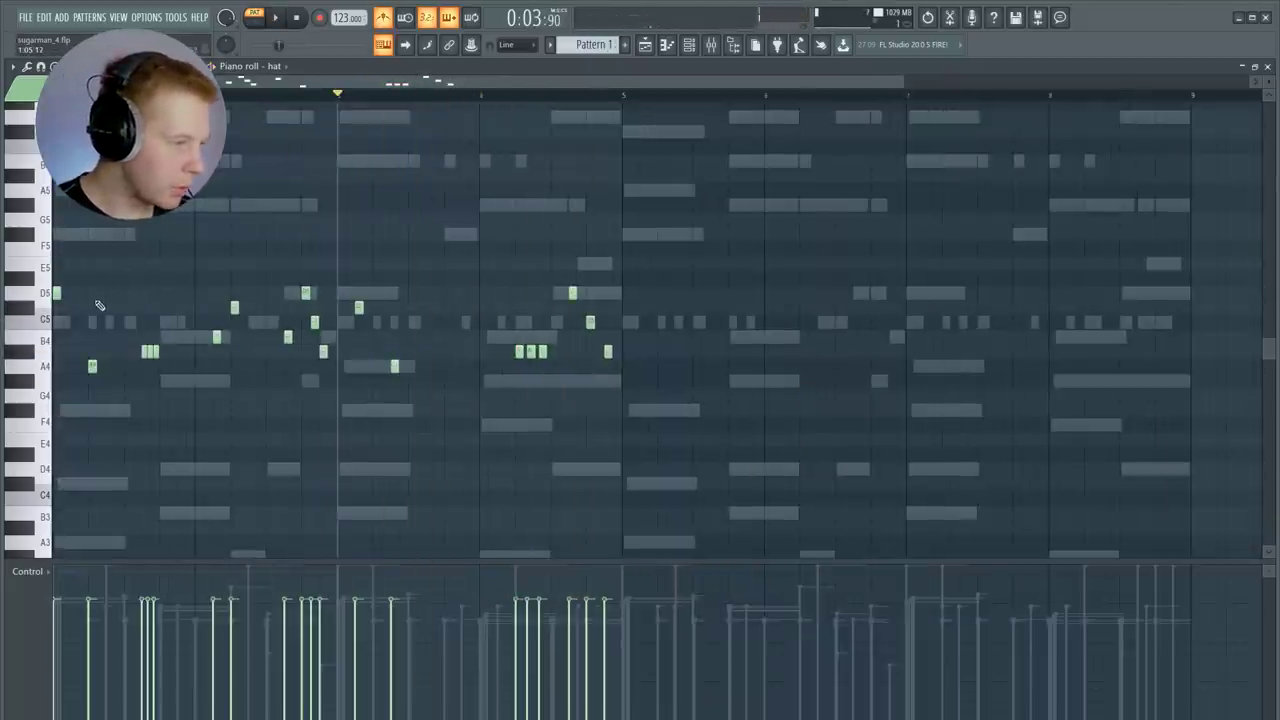
Vary the hat velocities across bars 1–4, ramping up on the bar 1 and bar 4 triplets and down on bar 2's last three hits
{"action": "key", "text": "space"}
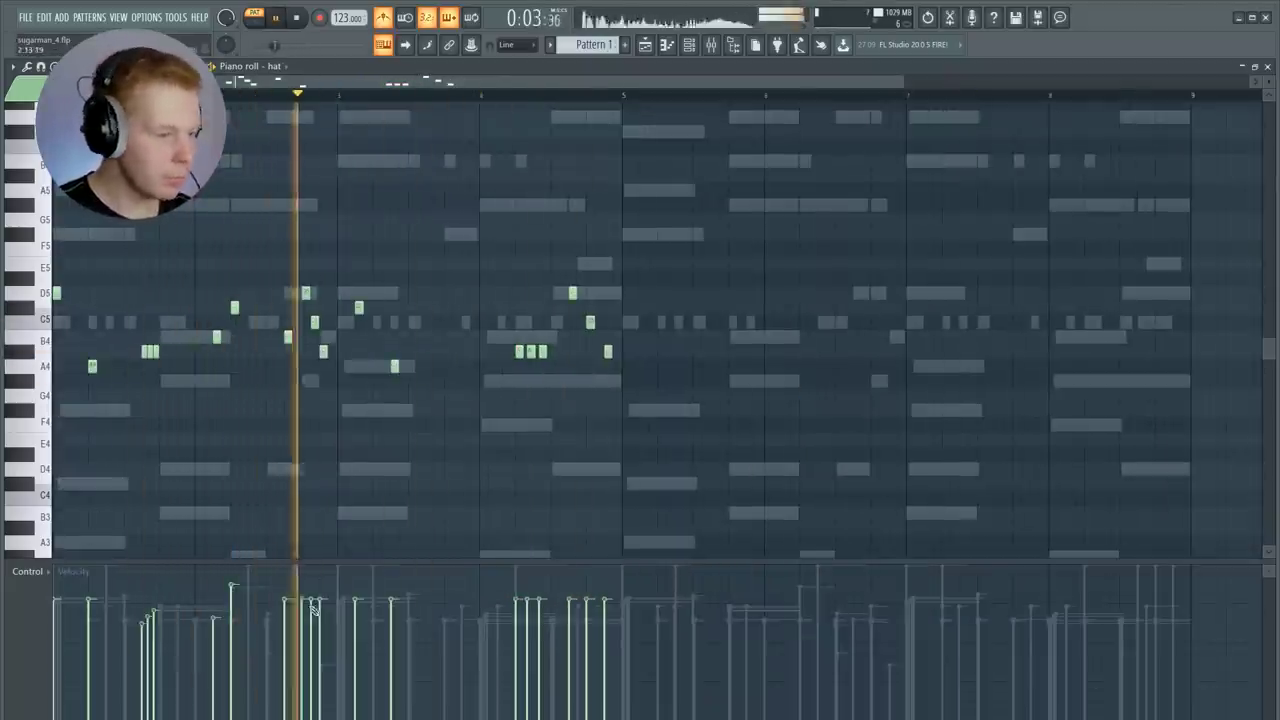
{"action": "key", "text": "space"}
{"action": "left_click_drag", "start_coordinate": [296, 280], "coordinate": [330, 363]}
{"action": "left_click_drag", "start_coordinate": [300, 595], "coordinate": [328, 637]}
{"action": "key", "text": "space"}
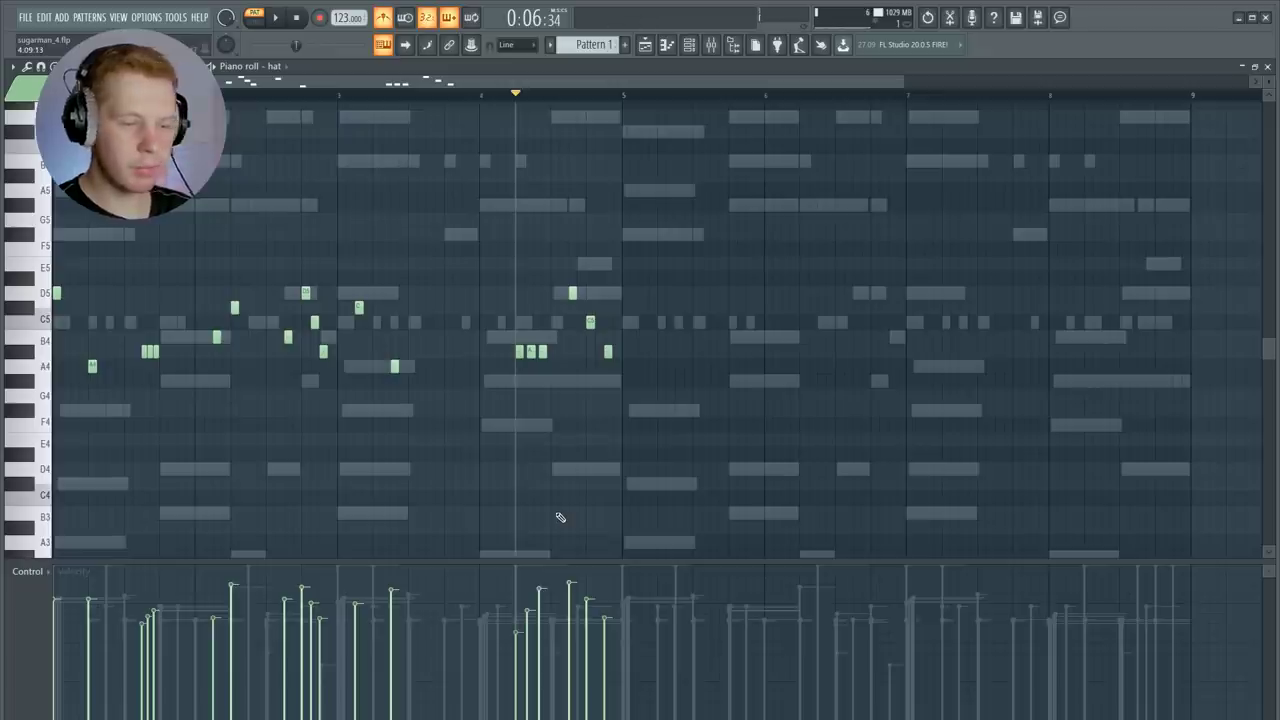
Switch the hat's note control to note pan and alternate the panning of the hits in bars 1–3 between both sides, auditioning it
{"action": "left_click", "coordinate": [22, 601]}
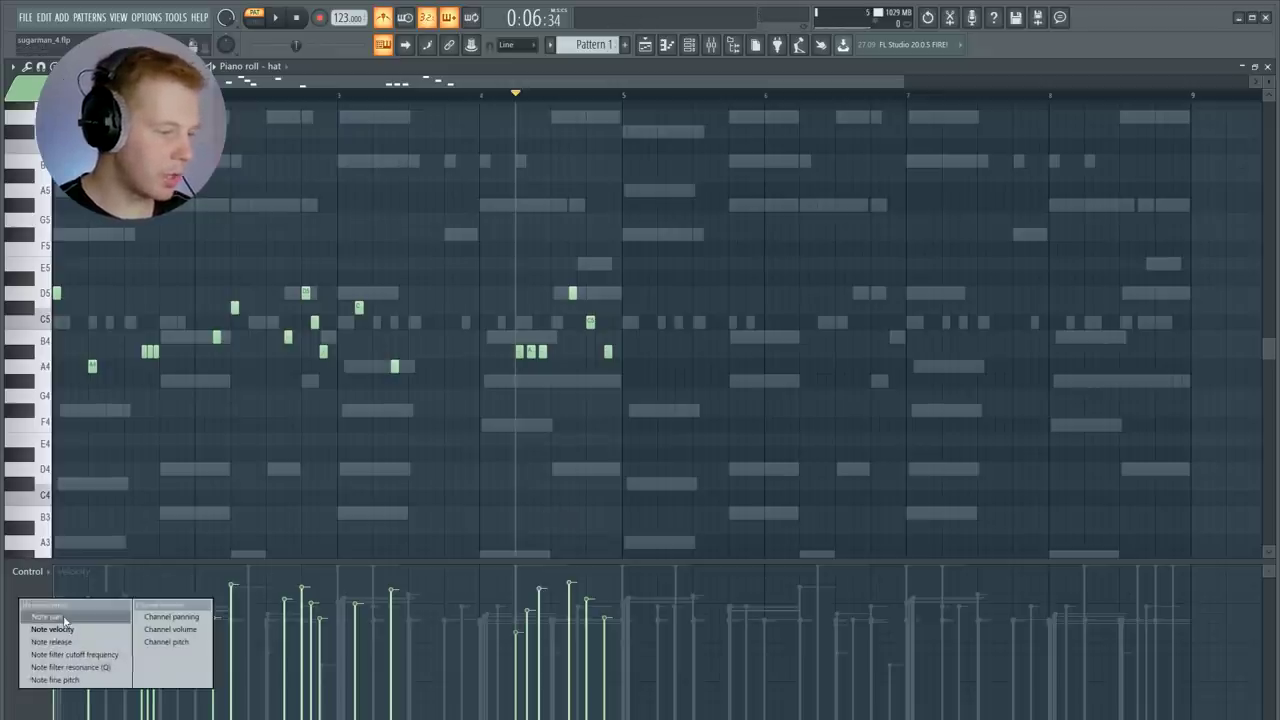
{"action": "left_click", "coordinate": [70, 617]}
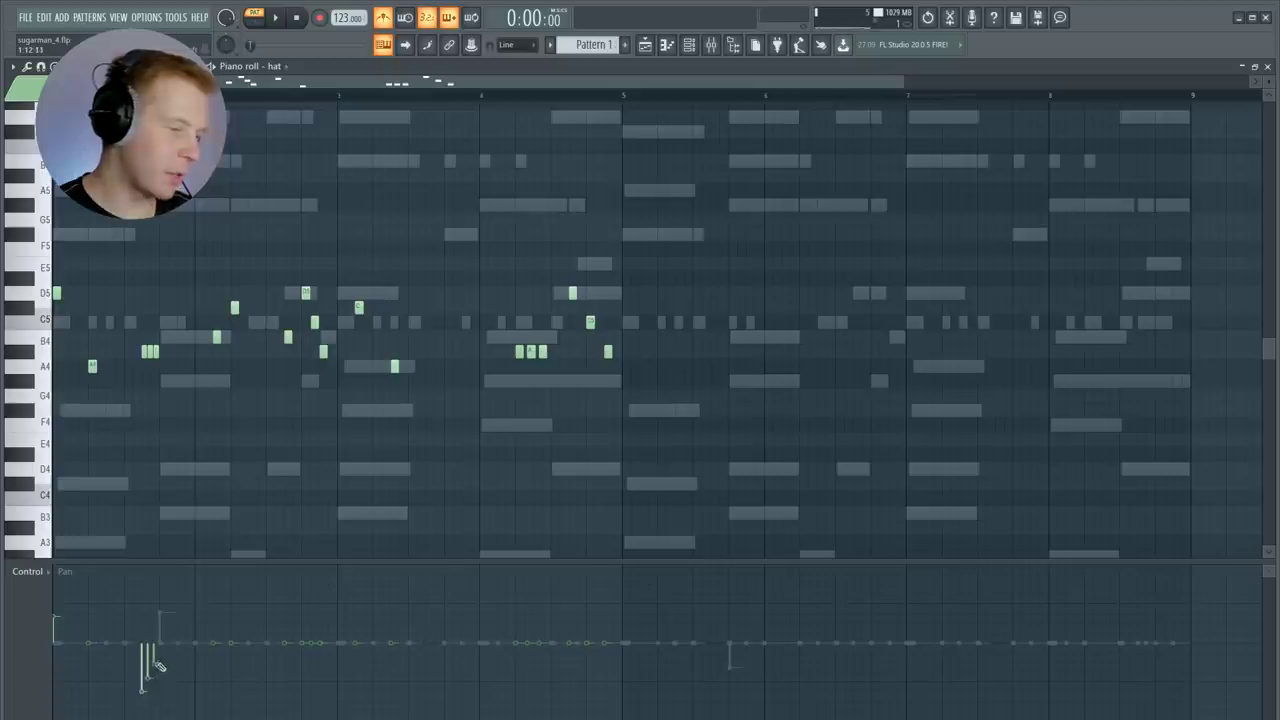
{"action": "key", "text": "space"}
{"action": "key", "text": "space"}
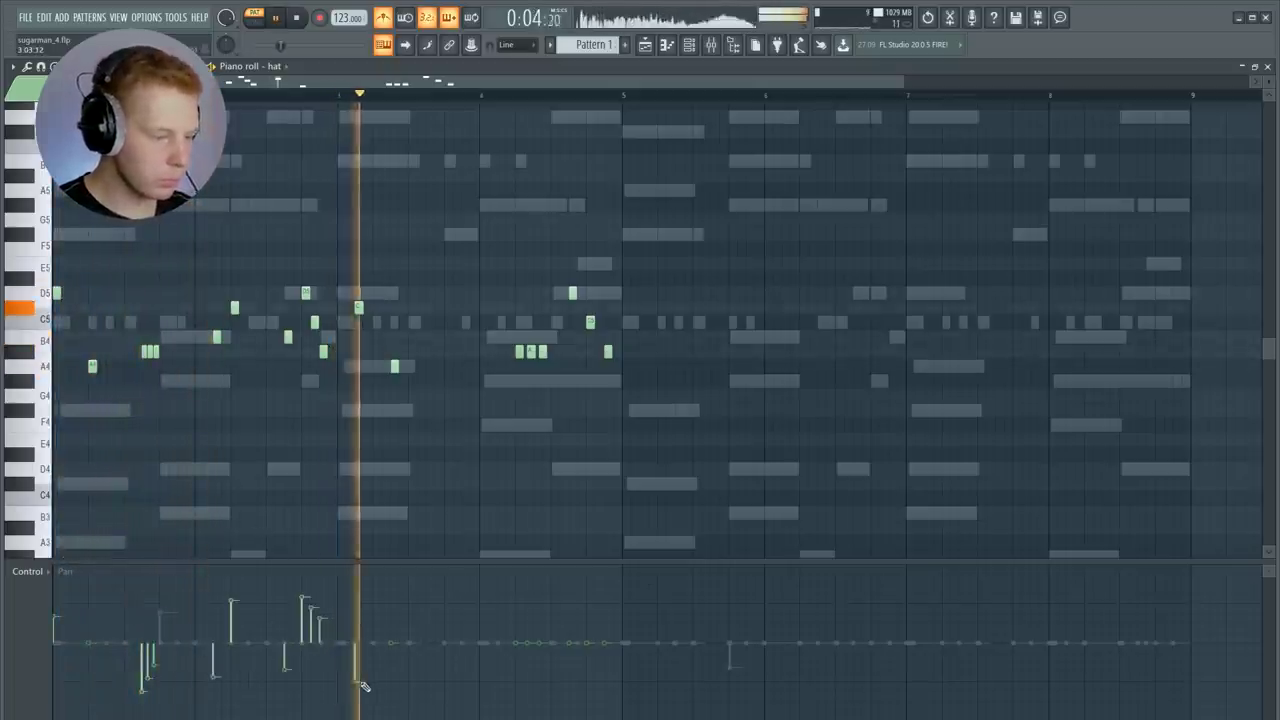
{"action": "key", "text": "space"}
{"action": "key", "text": "space"}
{"action": "left_click", "coordinate": [392, 602]}
Pan bar 4's hat triplet equally to the right, alternate its last three hits, and copy the hats of bars 1–4 into bars 5–8
{"action": "key", "text": "space"}
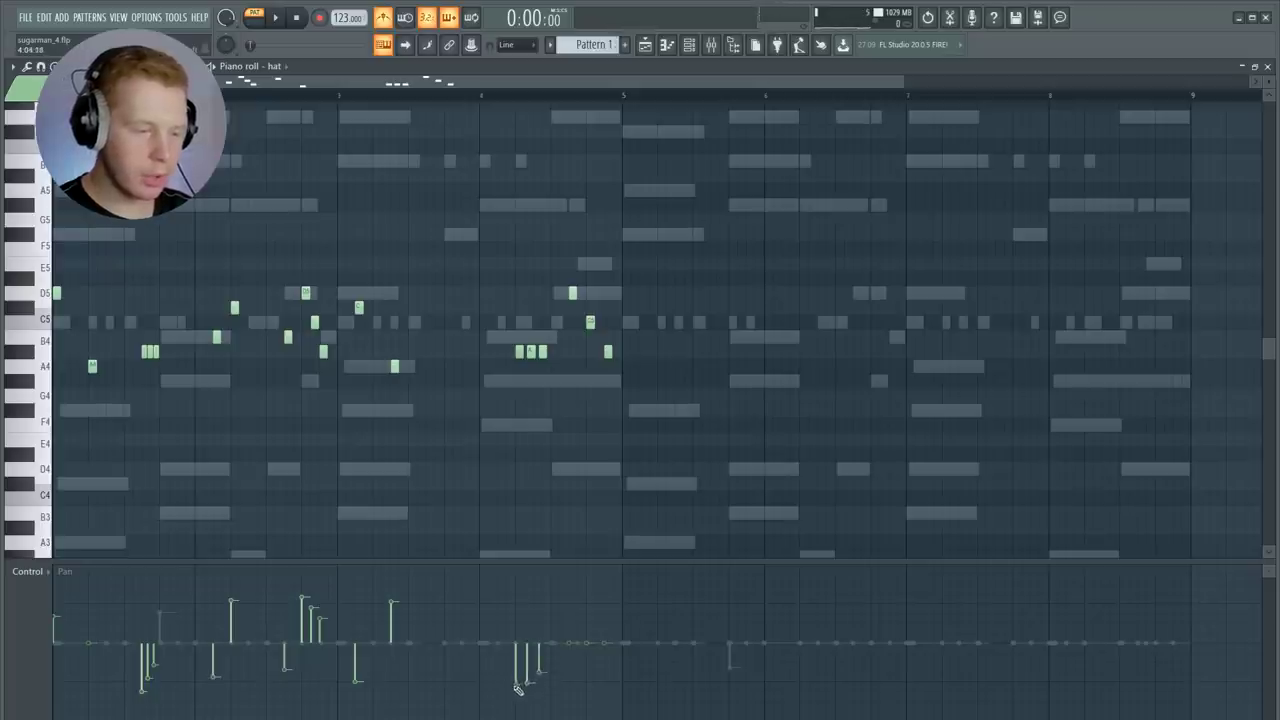
{"action": "key", "text": "space"}
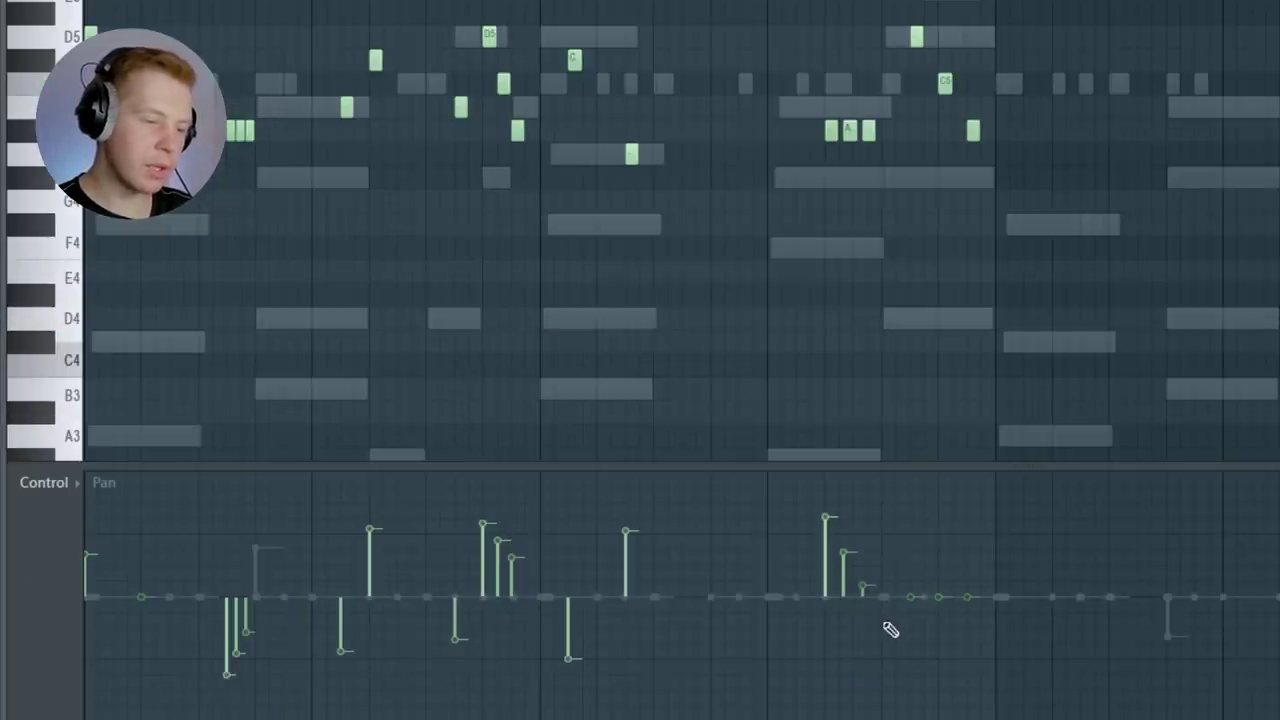
{"action": "key", "text": "space"}
{"action": "left_click", "coordinate": [676, 2]}
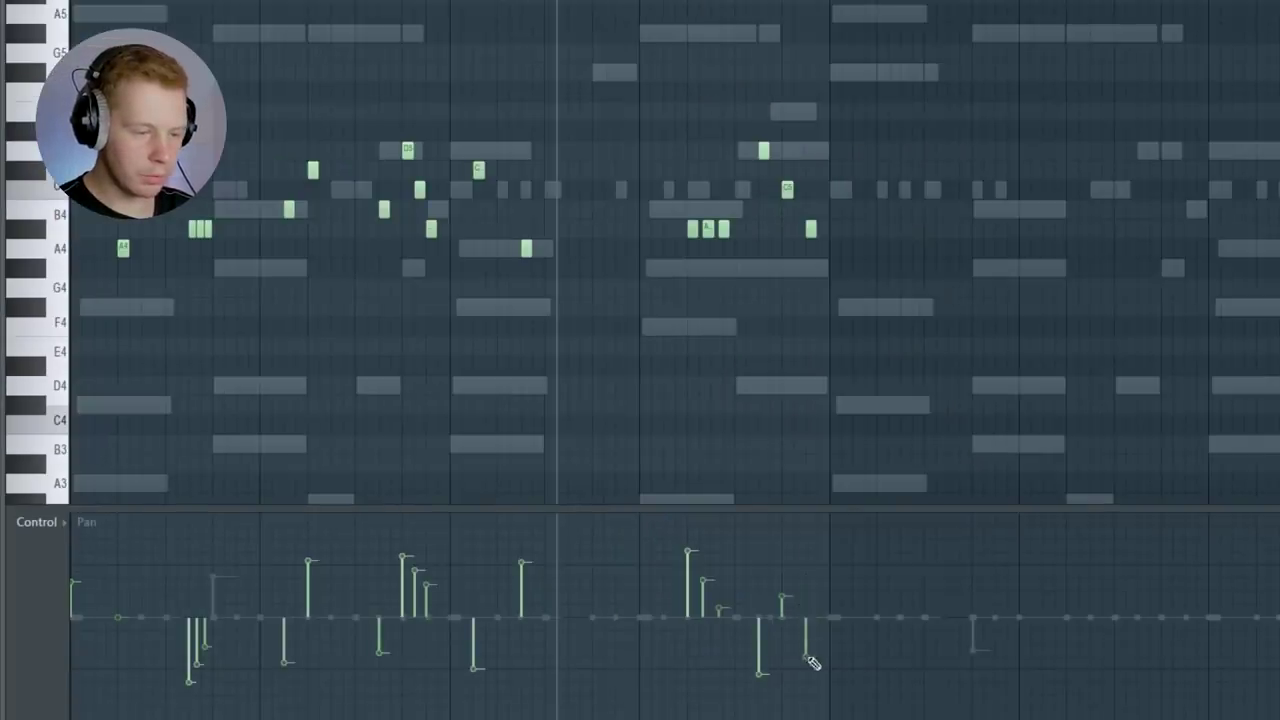
{"action": "key", "text": "space"}
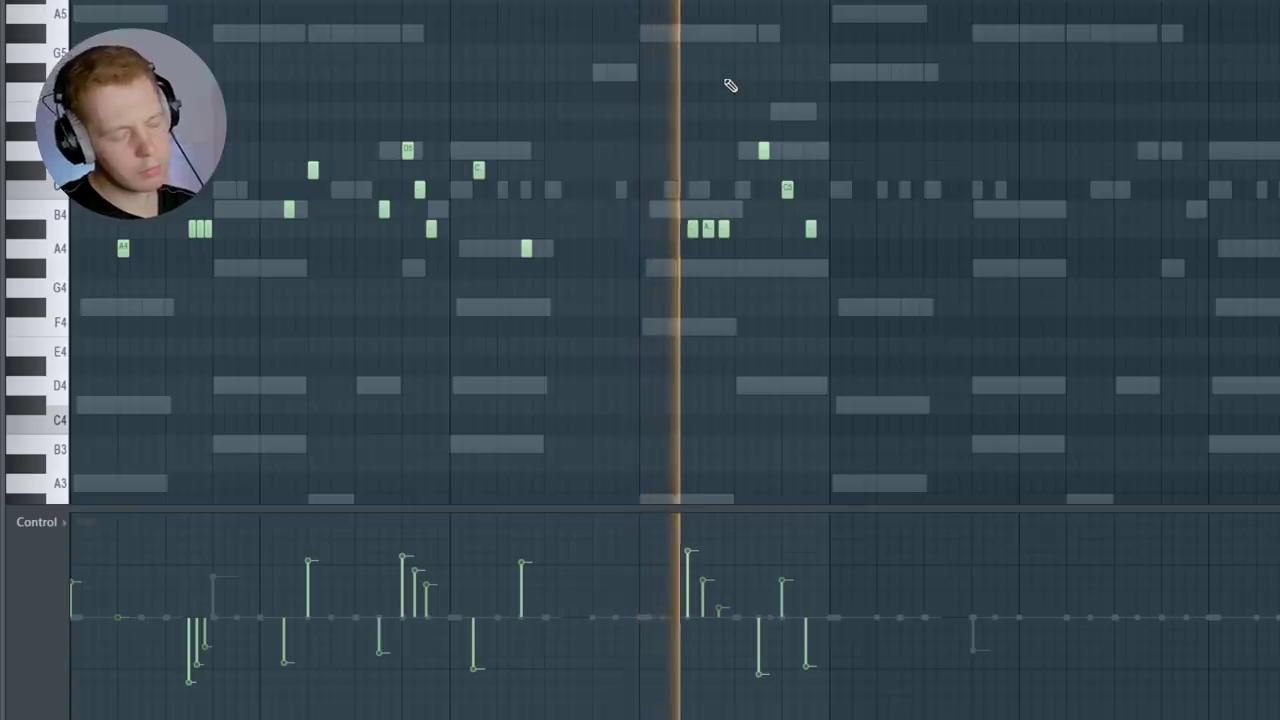
{"action": "key", "text": "space"}
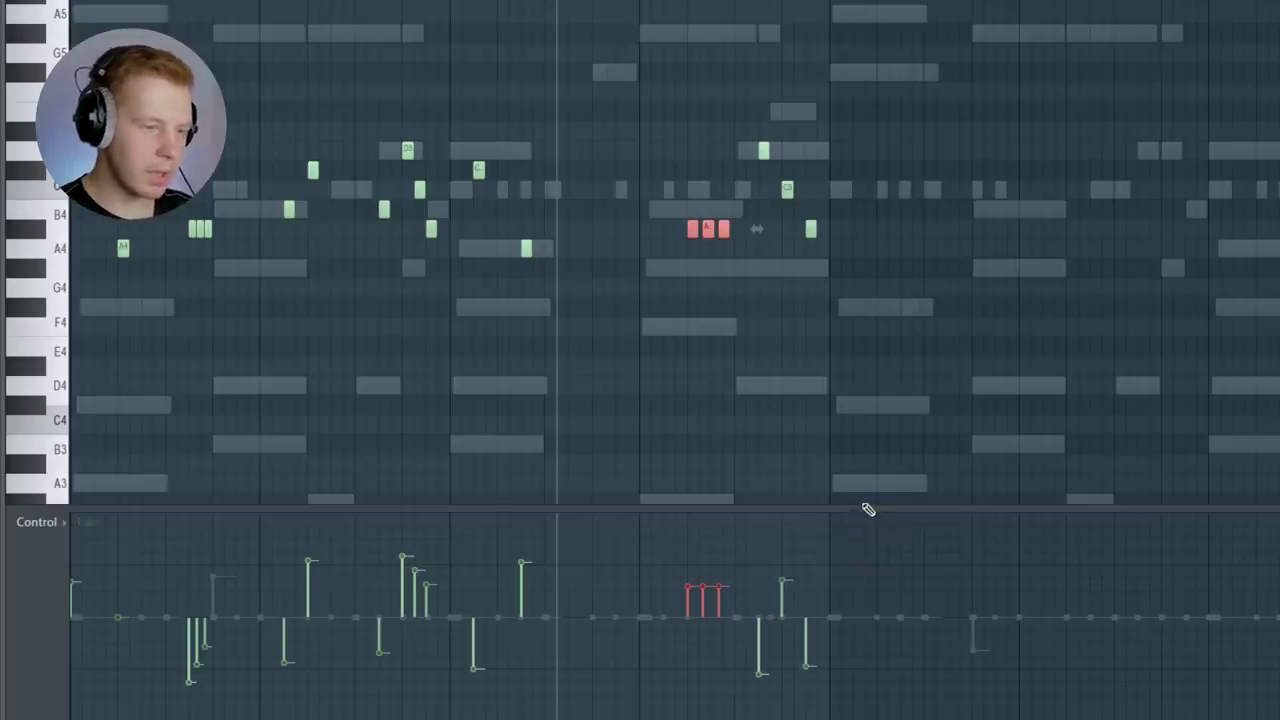
{"action": "key", "text": "ctrl+a"}
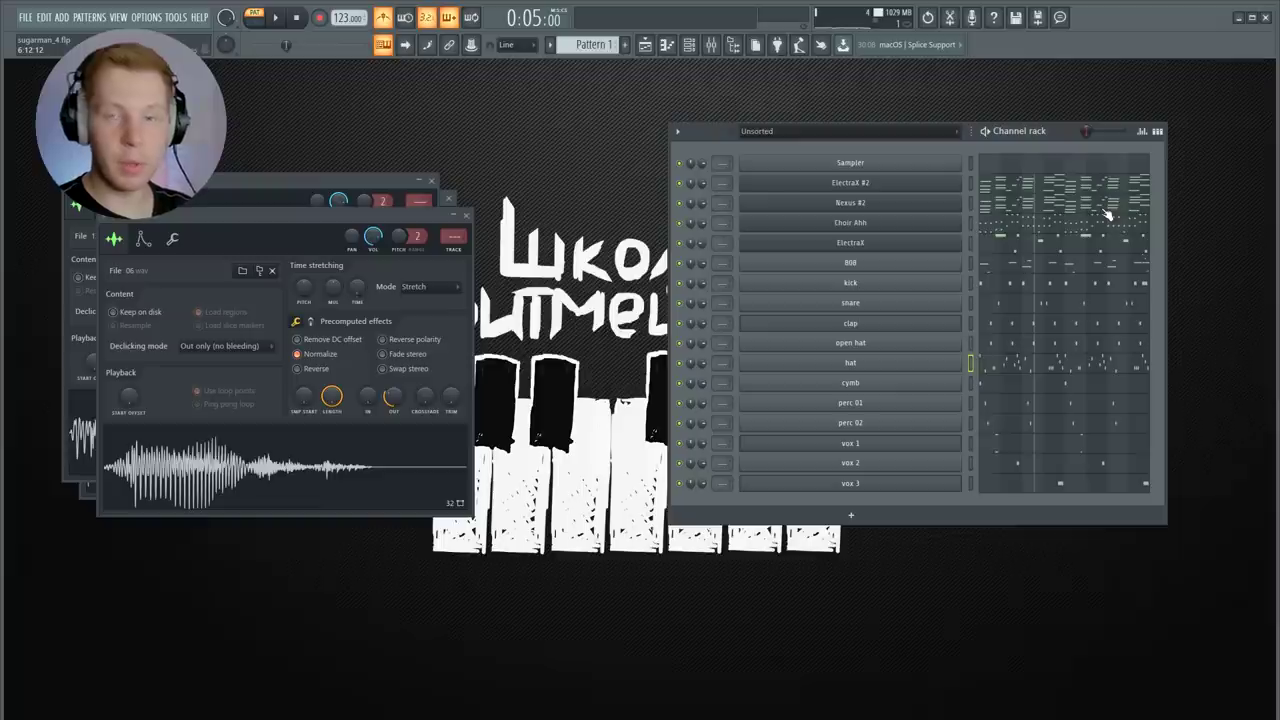
Colour the four melody channels, ElectraX #2 to ElectraX, with a gradient from purple to blue
{"action": "key", "text": "F9"}
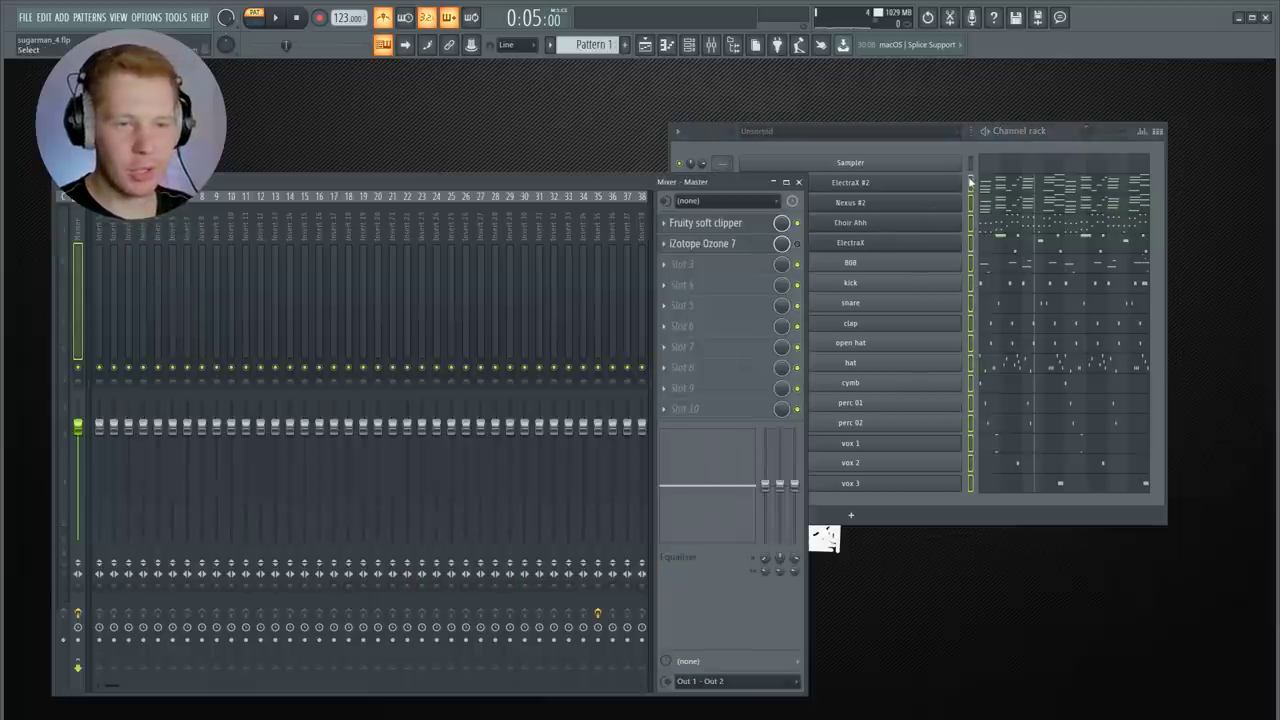
{"action": "left_click", "coordinate": [970, 182]}
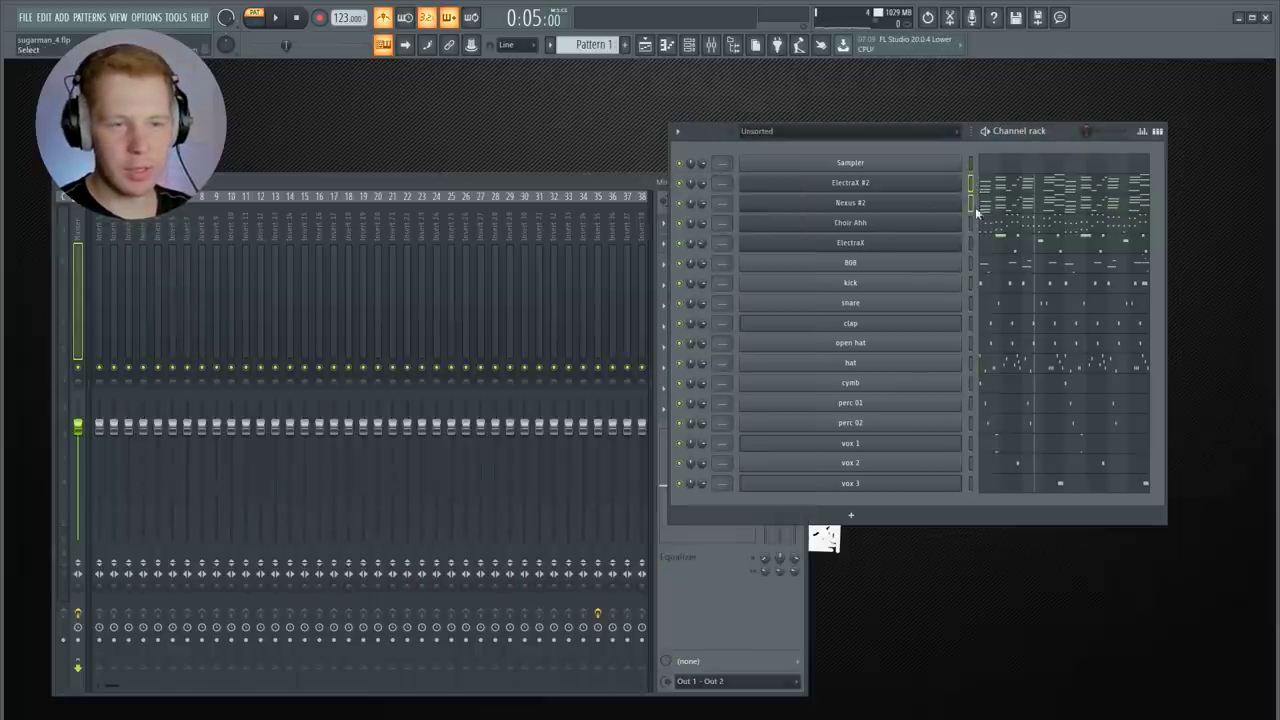
{"action": "left_click", "coordinate": [681, 132]}
{"action": "mouse_move", "coordinate": [711, 254]}
{"action": "left_click", "coordinate": [873, 258]}
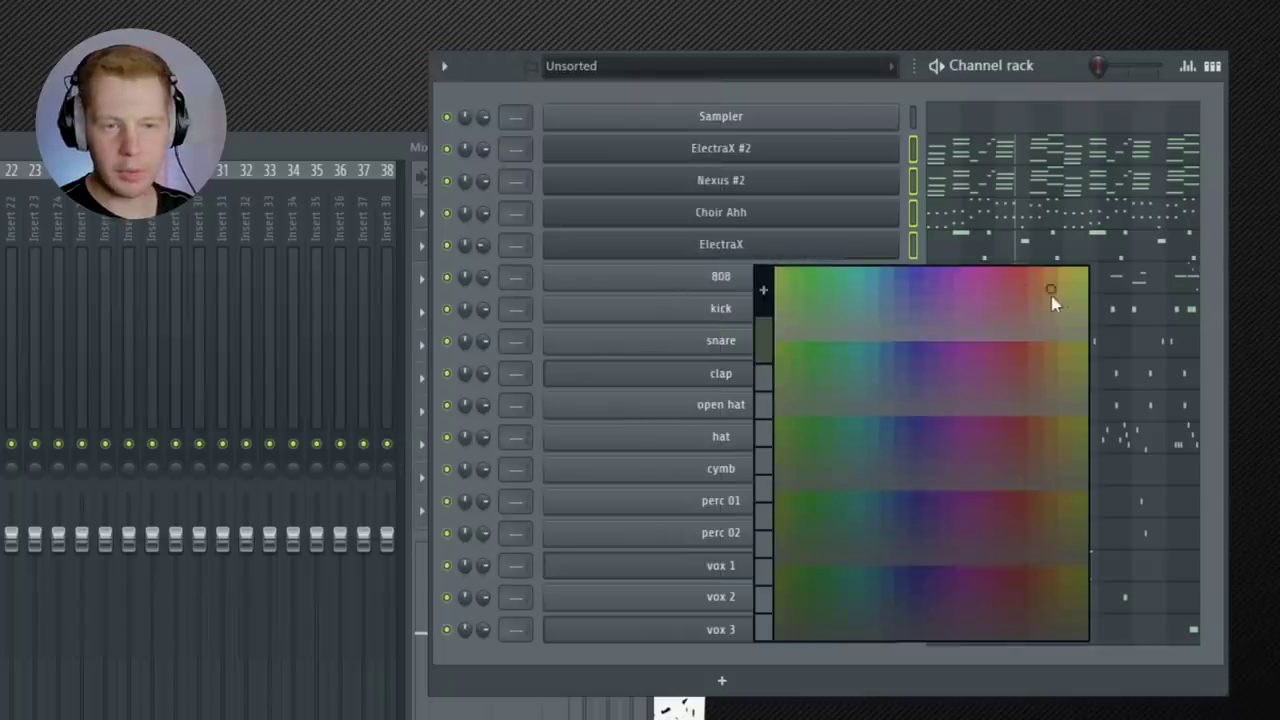
{"action": "left_click", "coordinate": [942, 280]}
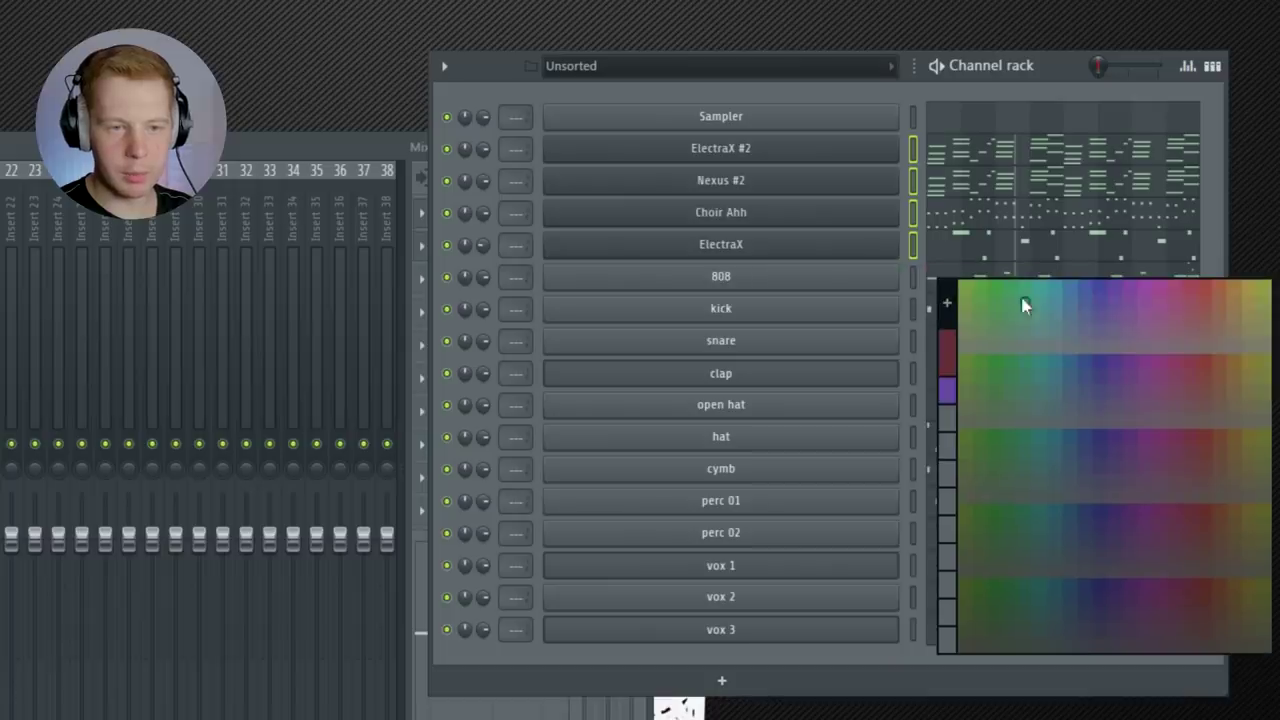
{"action": "left_click", "coordinate": [1085, 286]}
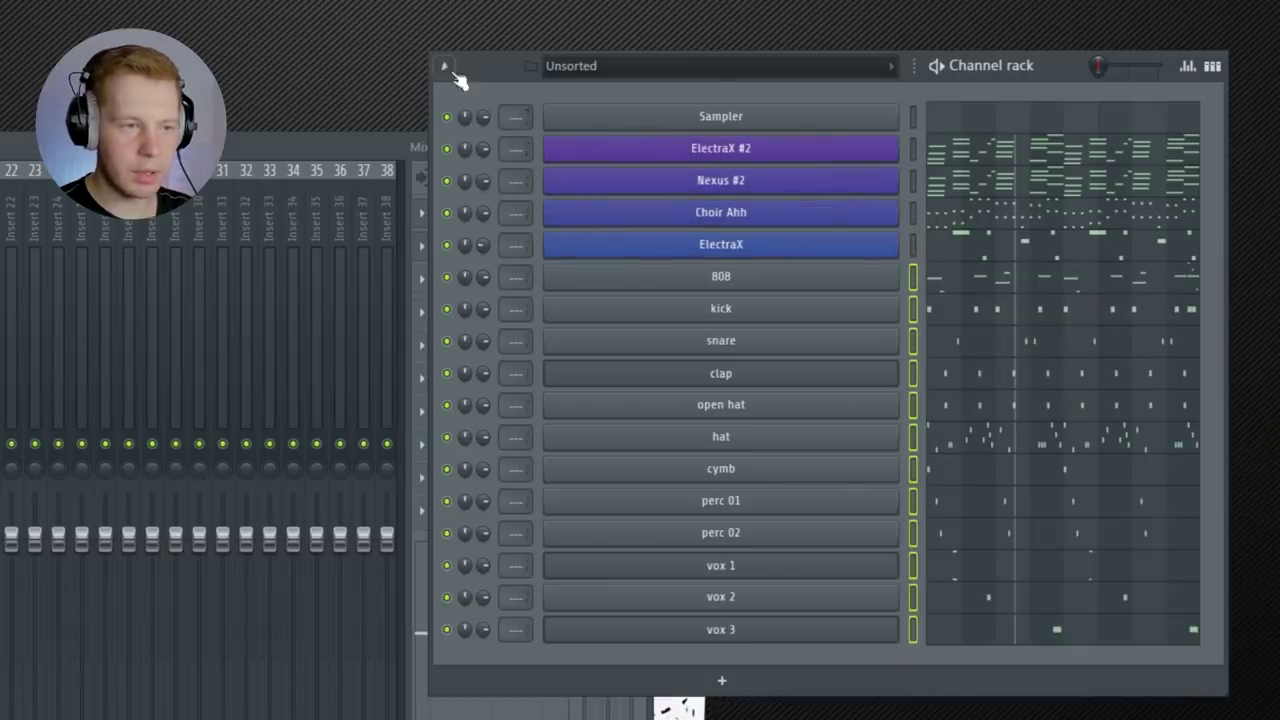
Colour the channels from 808 to vox 3 with a gradient from yellow to green
{"action": "left_click", "coordinate": [446, 68]}
{"action": "left_click", "coordinate": [520, 262]}
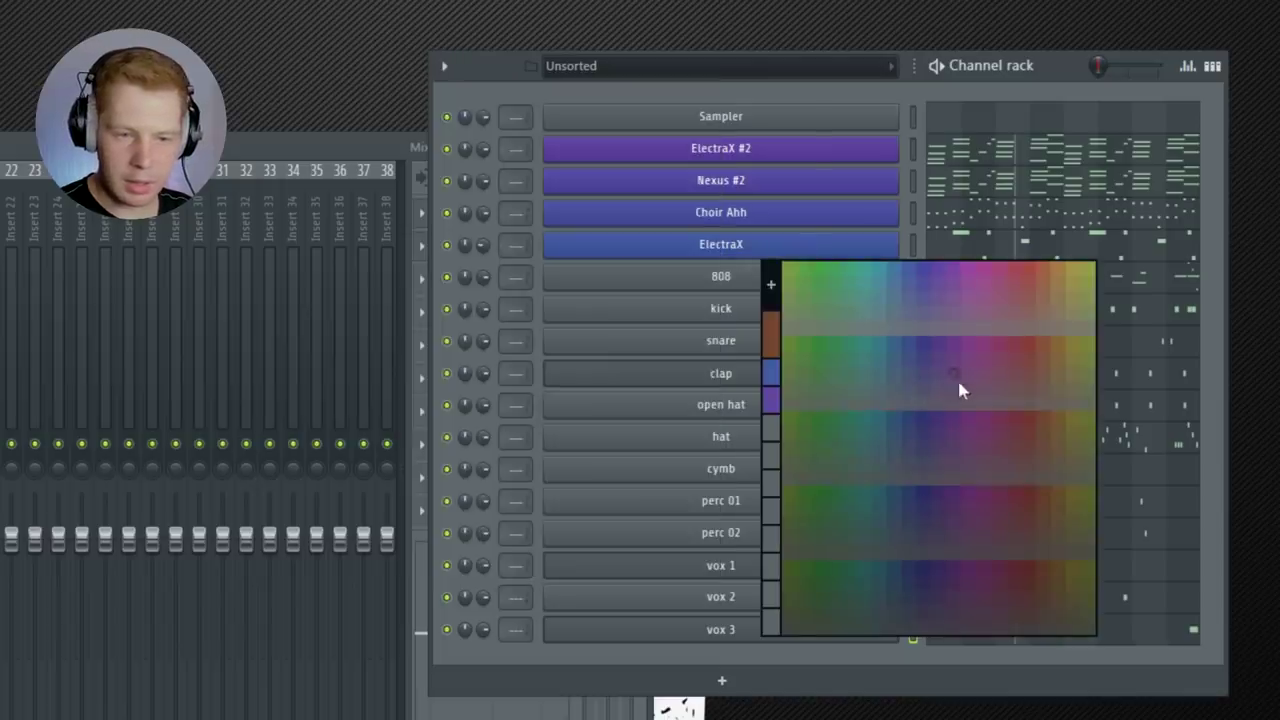
{"action": "left_click", "coordinate": [1090, 277]}
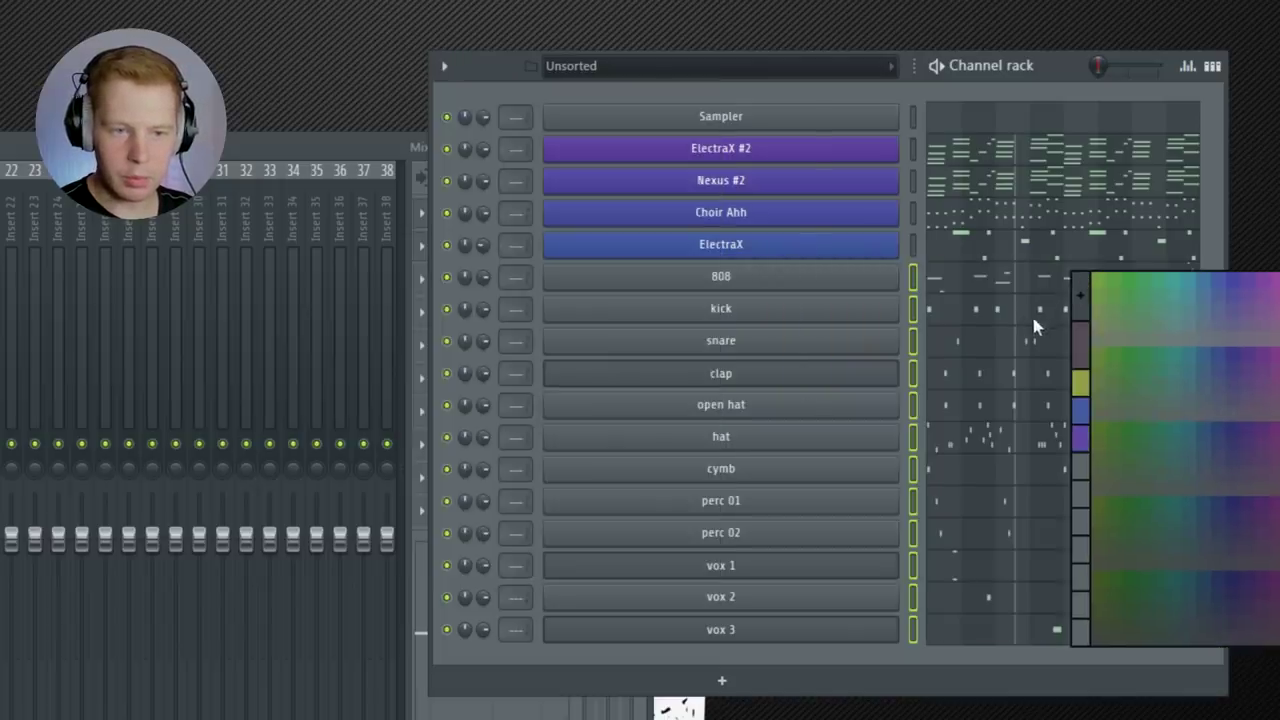
{"action": "left_click", "coordinate": [1112, 286]}
Link all the coloured channels to consecutive mixer tracks starting at Insert 2
{"action": "left_click_drag", "start_coordinate": [1053, 64], "coordinate": [1141, 30]}
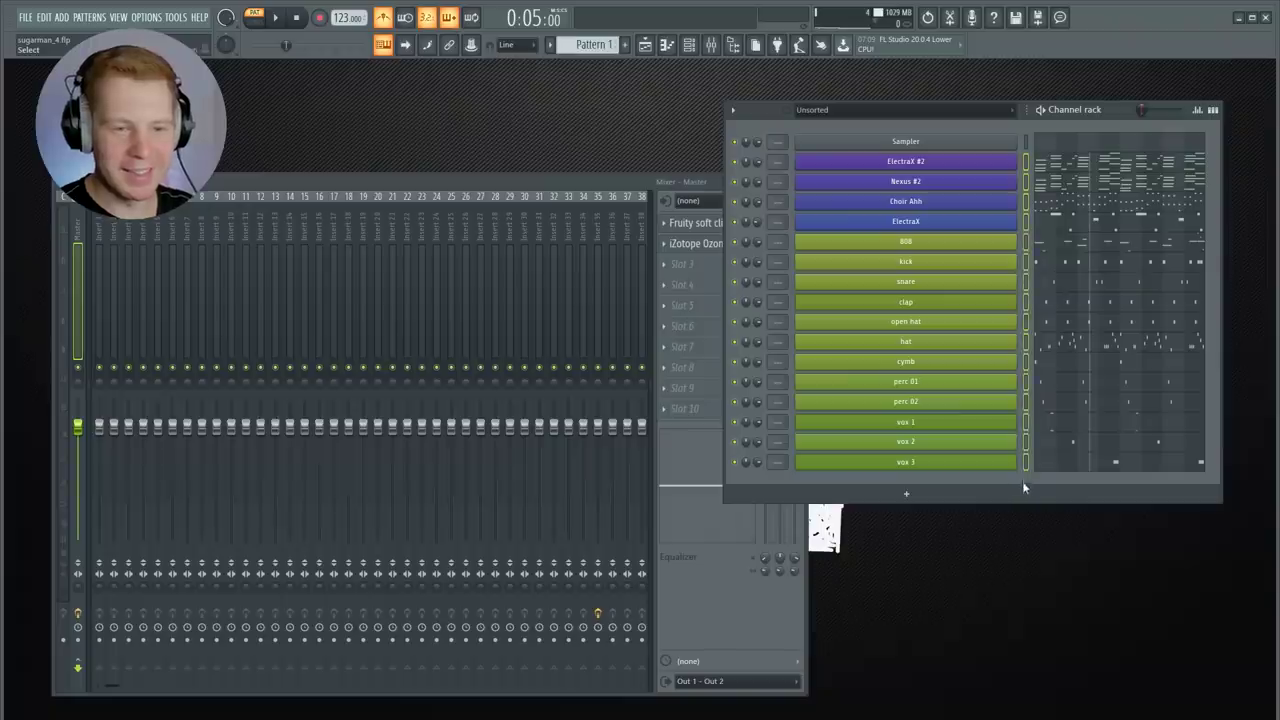
{"action": "left_click", "coordinate": [120, 223]}
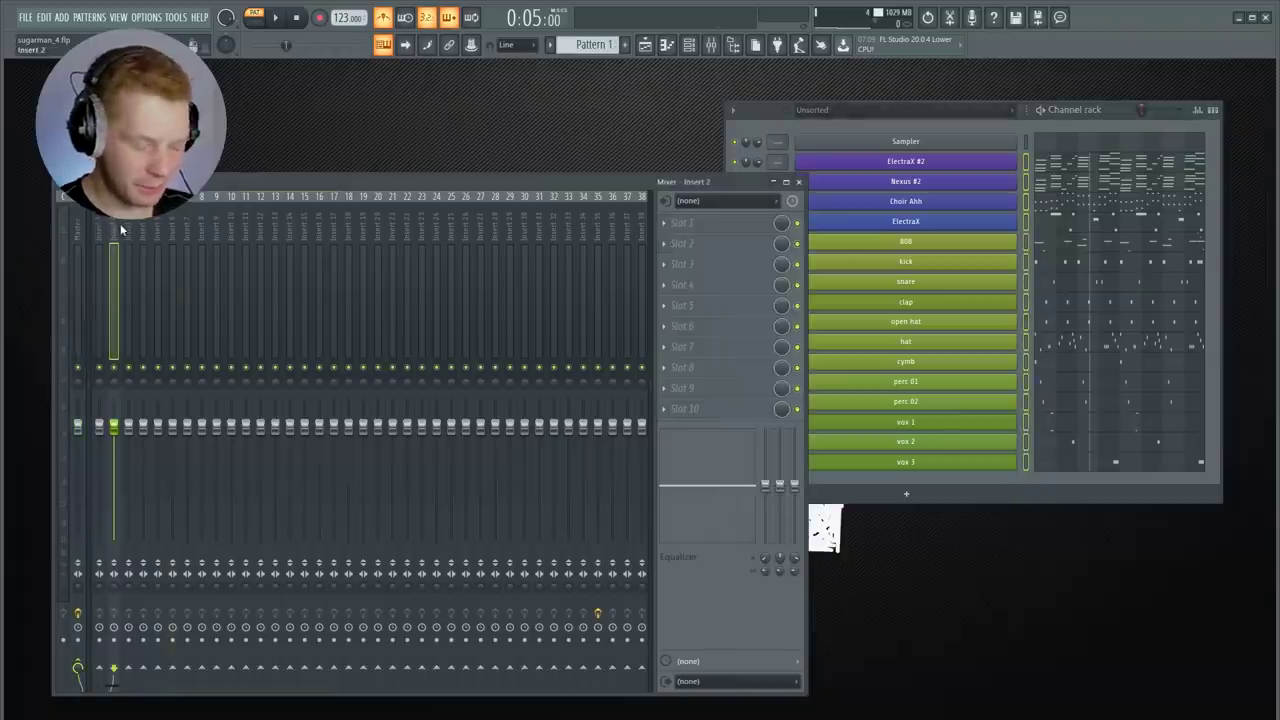
{"action": "key", "text": "ctrl+shift+l"}
Route the four melody mixer tracks to Insert 19 only, and the tracks from 808 to vox 3 to Insert 20 only
{"action": "right_click", "coordinate": [363, 668]}
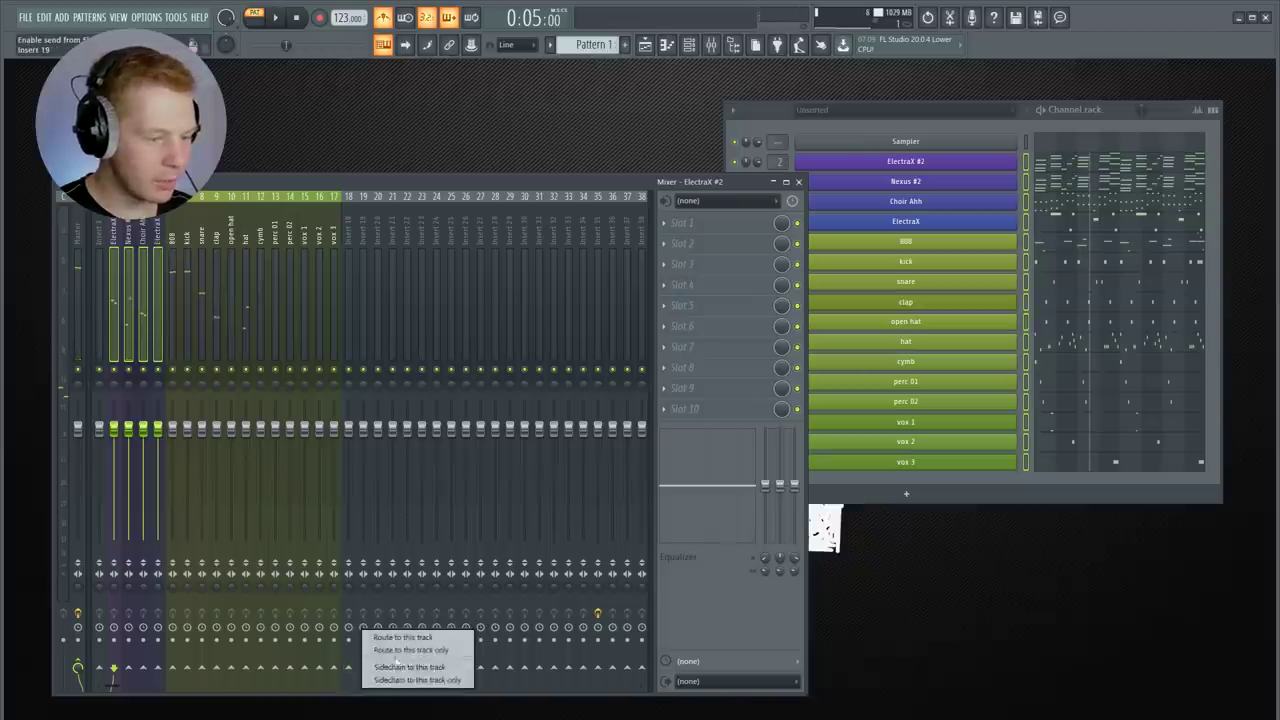
{"action": "left_click", "coordinate": [405, 651]}
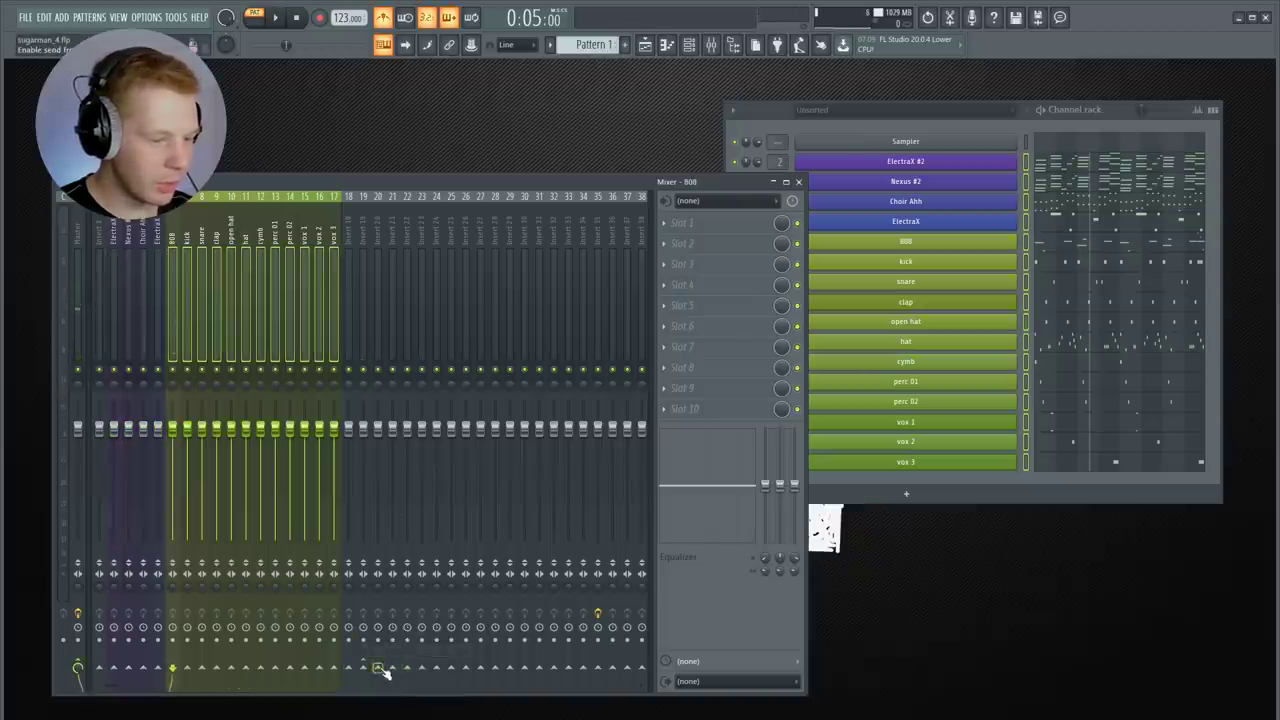
{"action": "right_click", "coordinate": [378, 668]}
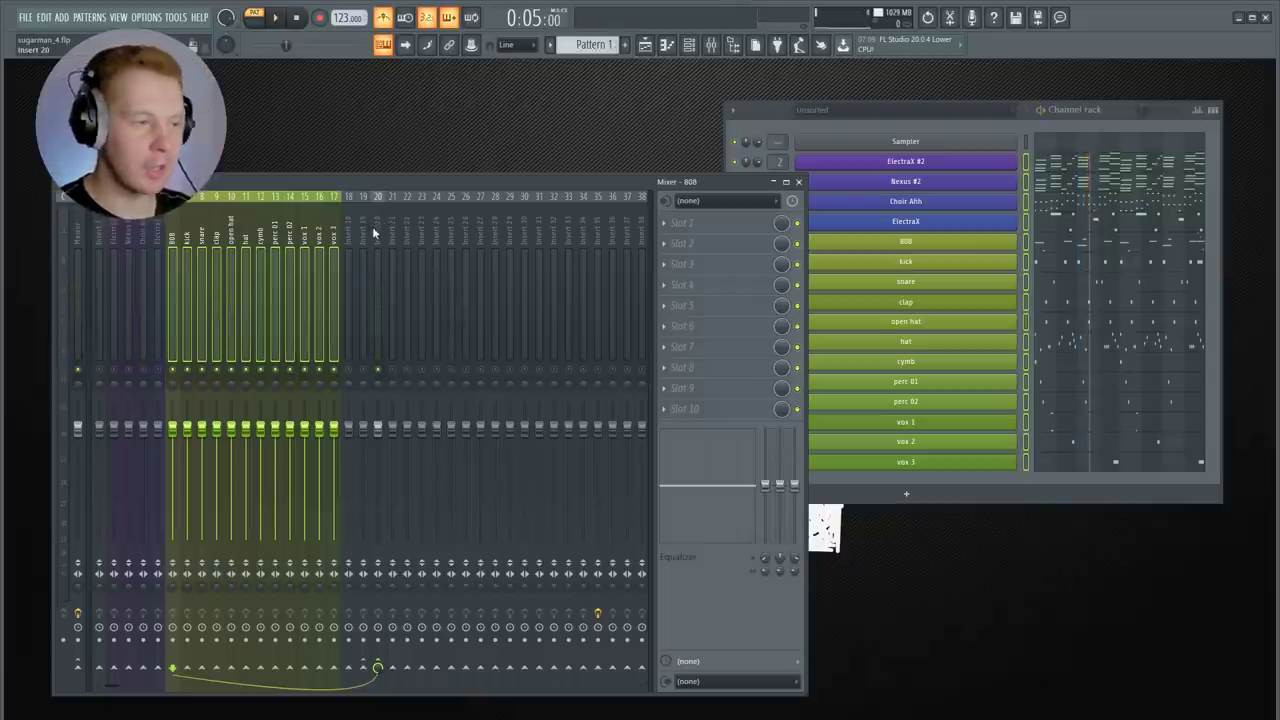
Split Pattern 1 by channel and lay the resulting patterns on separate playlist tracks from bar 5, looping those eight bars
{"action": "left_click", "coordinate": [549, 44]}
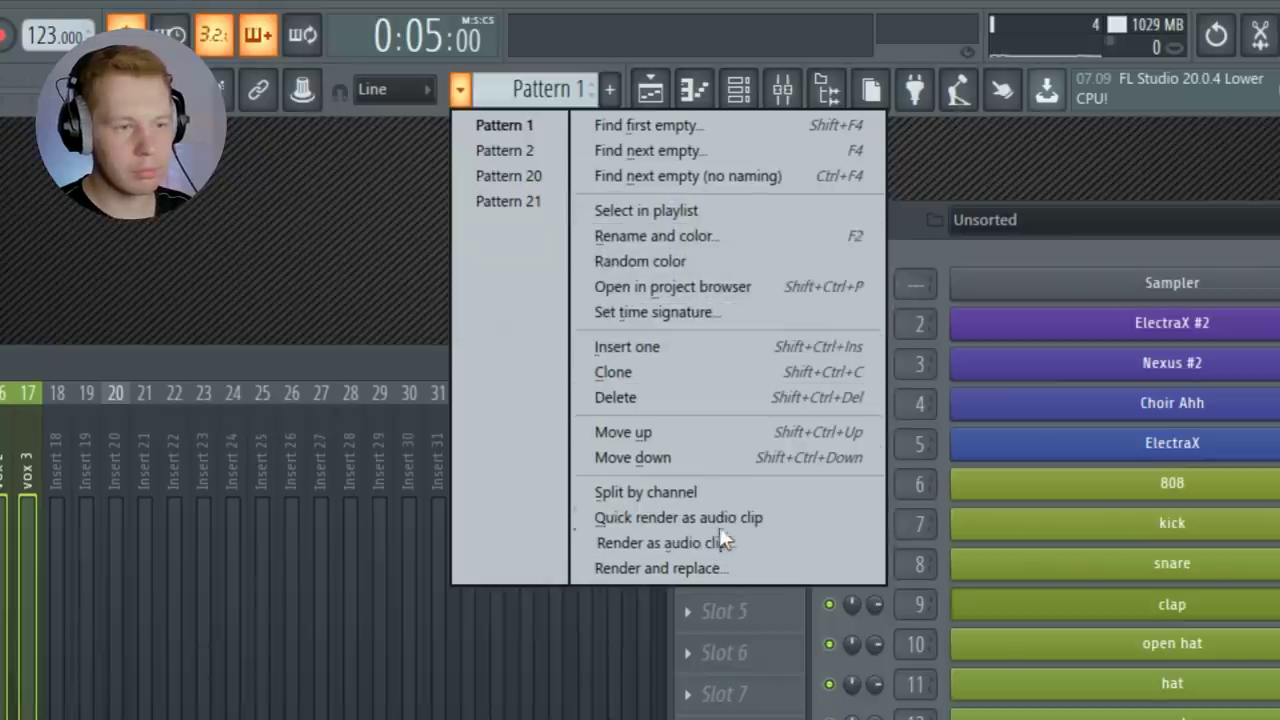
{"action": "left_click", "coordinate": [732, 493]}
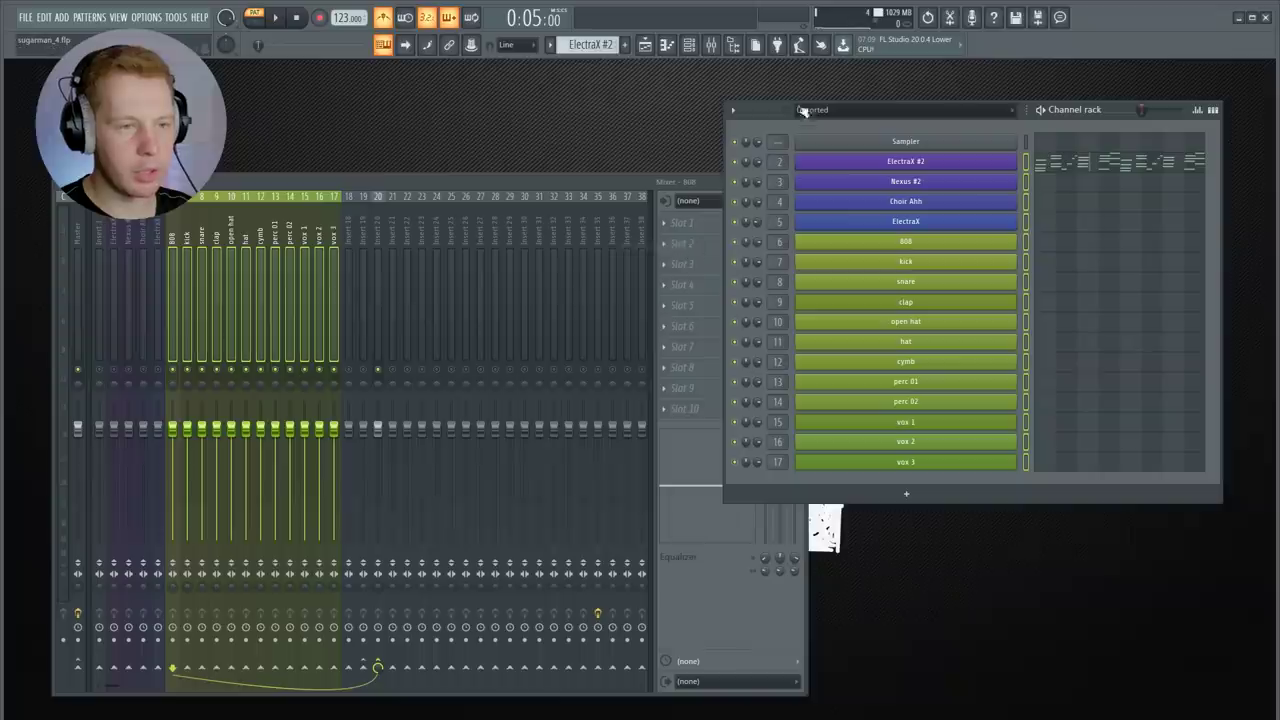
{"action": "left_click", "coordinate": [646, 45]}
{"action": "left_click_drag", "start_coordinate": [54, 113], "coordinate": [55, 303]}
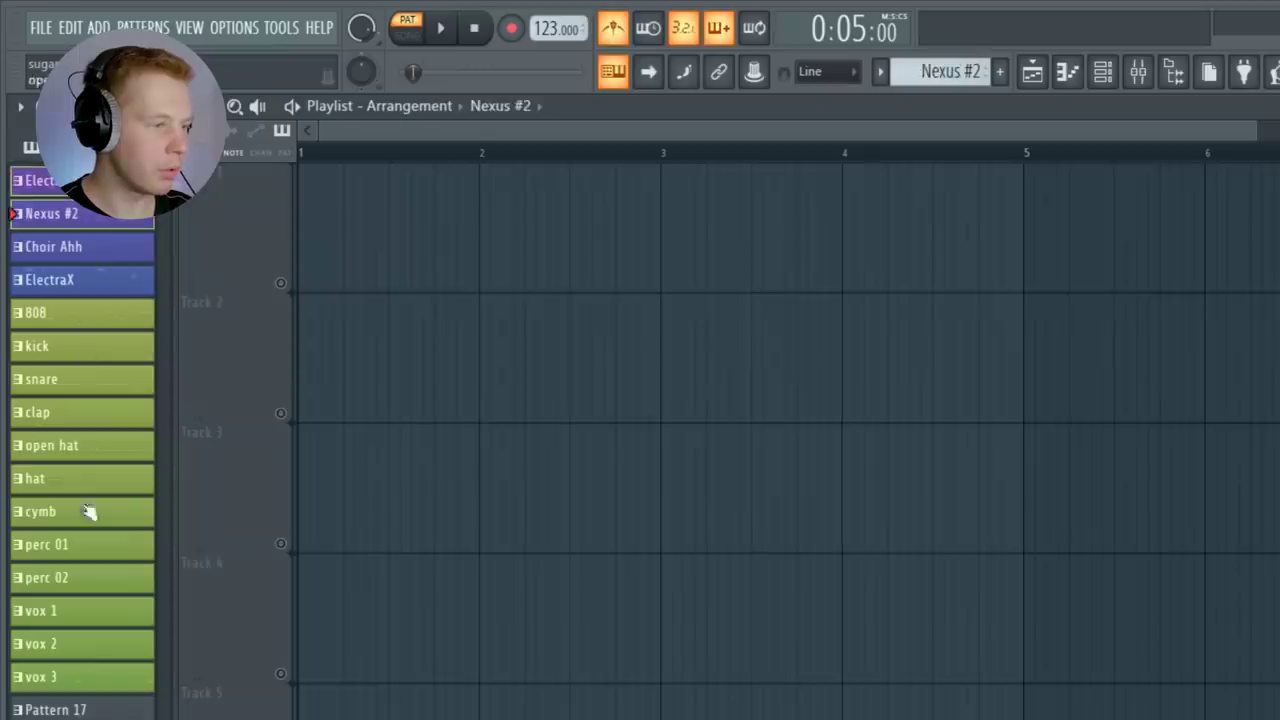
{"action": "left_click", "coordinate": [82, 680]}
{"action": "left_click_drag", "start_coordinate": [62, 190], "coordinate": [476, 226]}
{"action": "scroll", "coordinate": [386, 280], "scroll_direction": "down", "scroll_amount": 3}
{"action": "scroll", "coordinate": [229, 220], "scroll_direction": "up", "scroll_amount": 2}
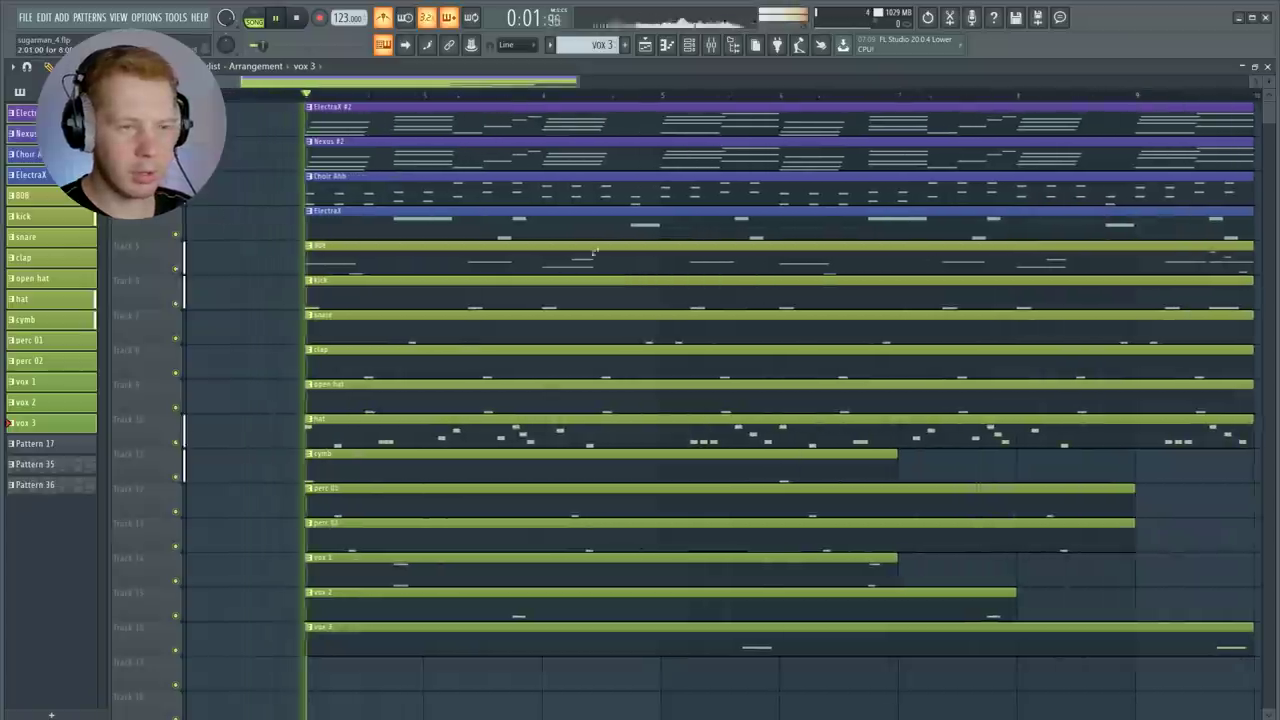
{"action": "scroll", "coordinate": [477, 249], "scroll_direction": "down", "scroll_amount": 2}
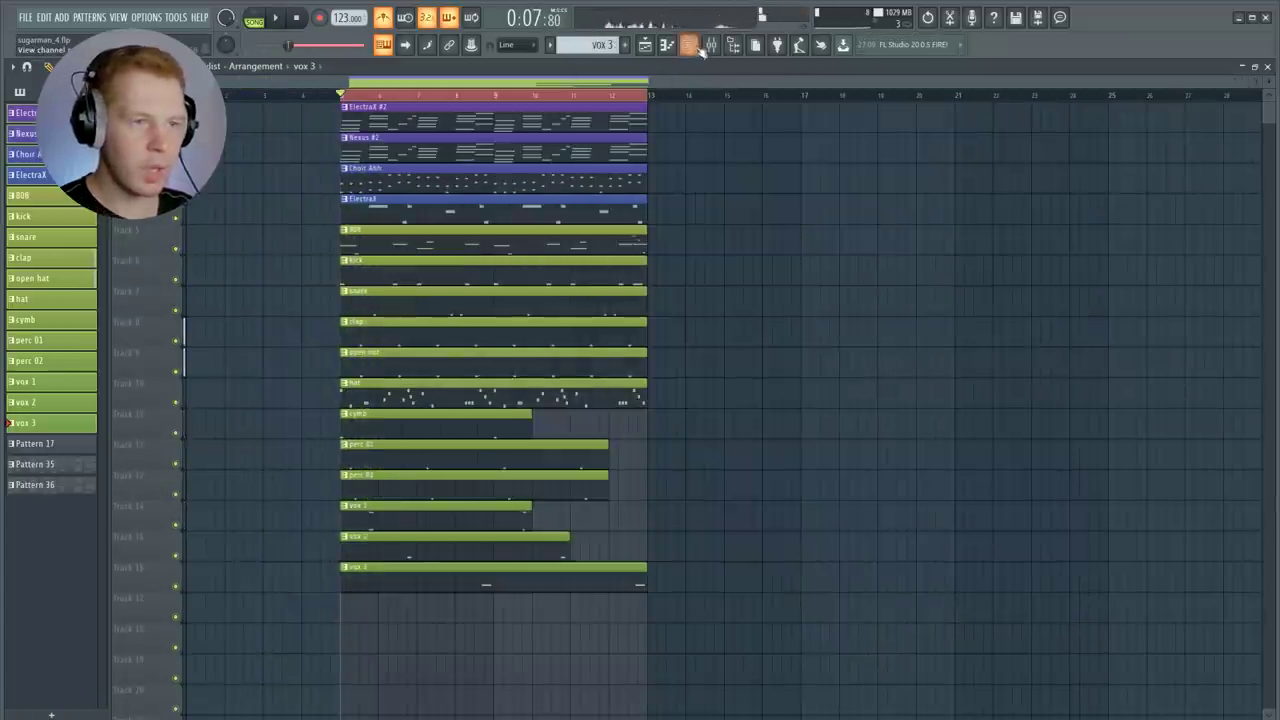
Load Fruity Parametric EQ 2 on the ElectraX #2 mixer track
{"action": "left_click", "coordinate": [712, 45]}
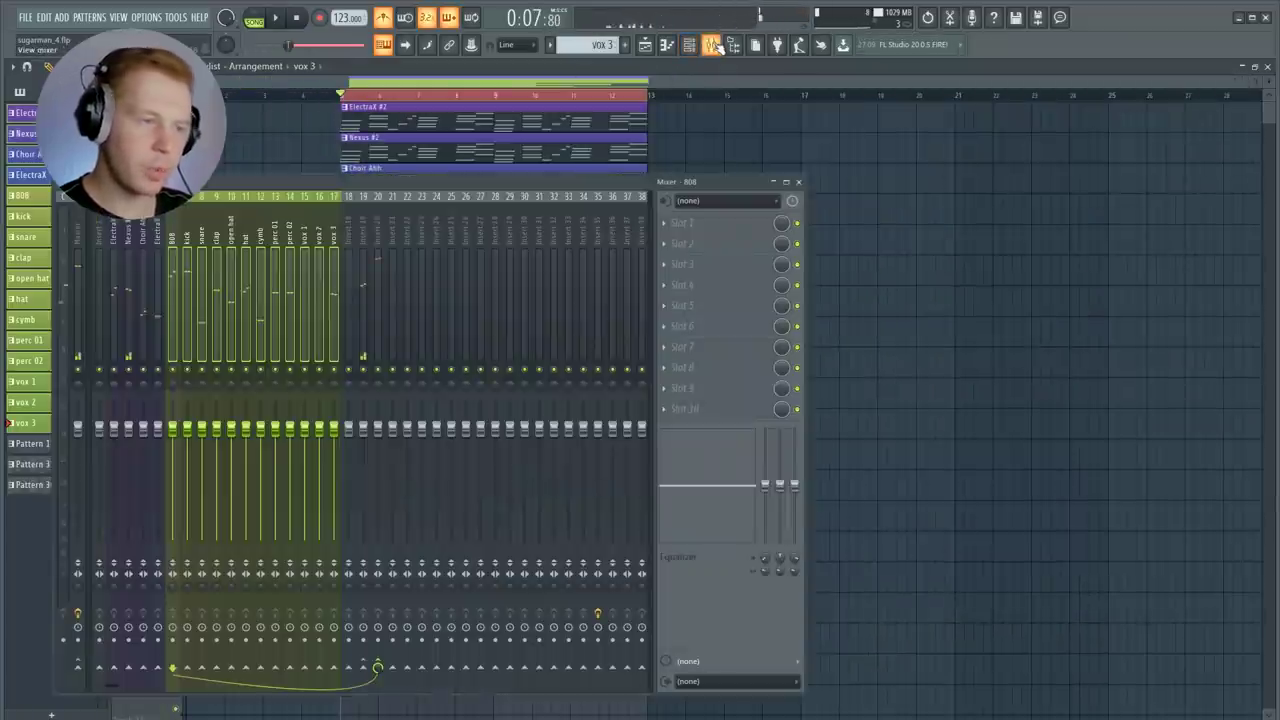
{"action": "left_click", "coordinate": [141, 236]}
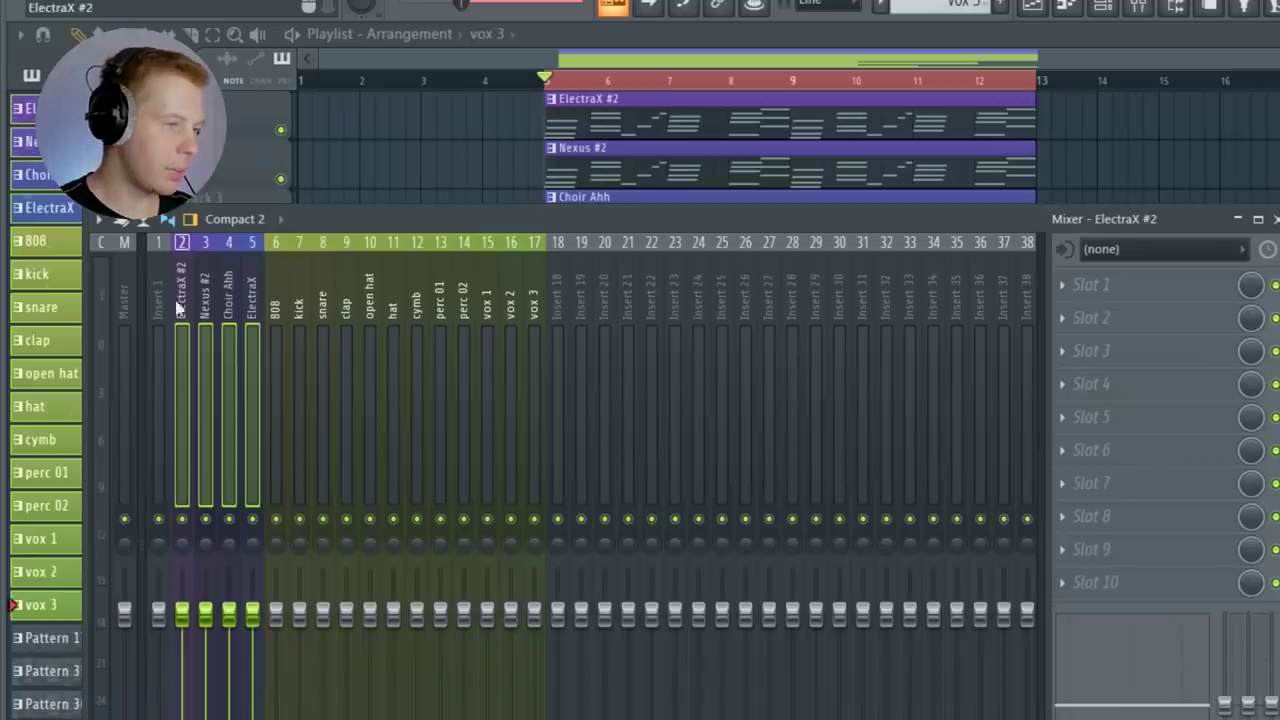
{"action": "left_click", "coordinate": [205, 314]}
{"action": "left_click", "coordinate": [232, 320]}
{"action": "left_click", "coordinate": [184, 300]}
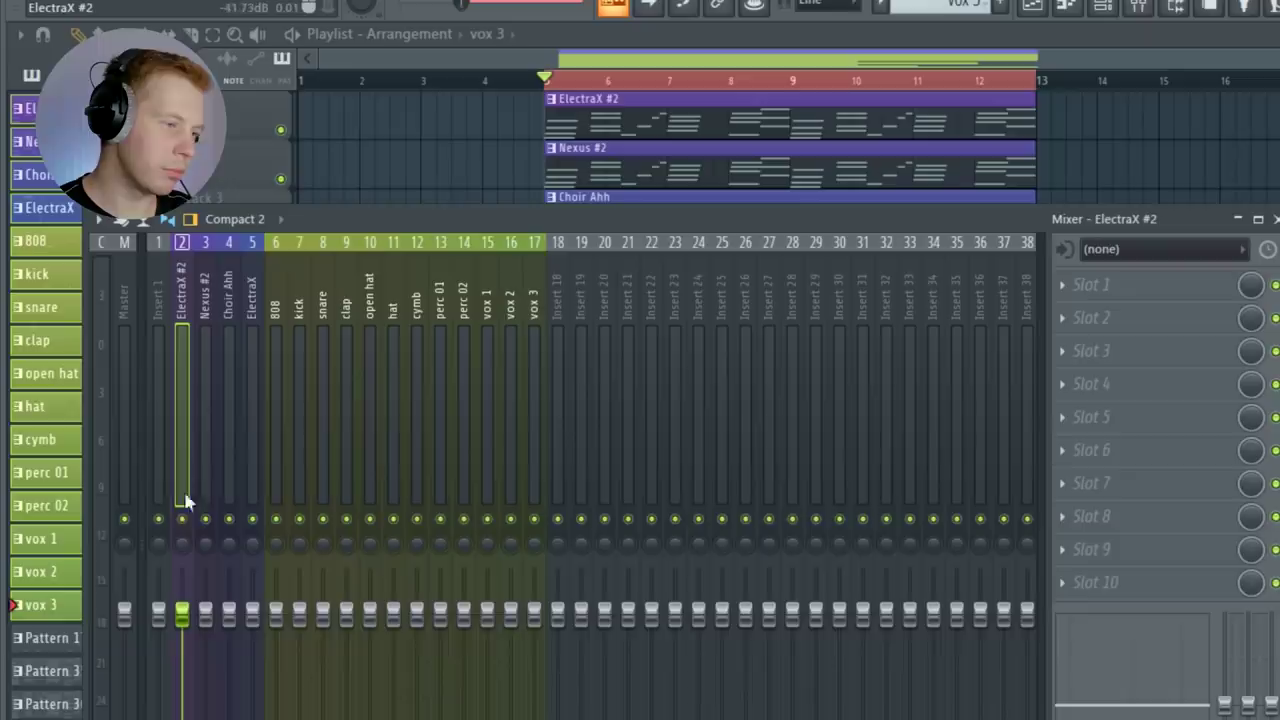
{"action": "key", "text": "space"}
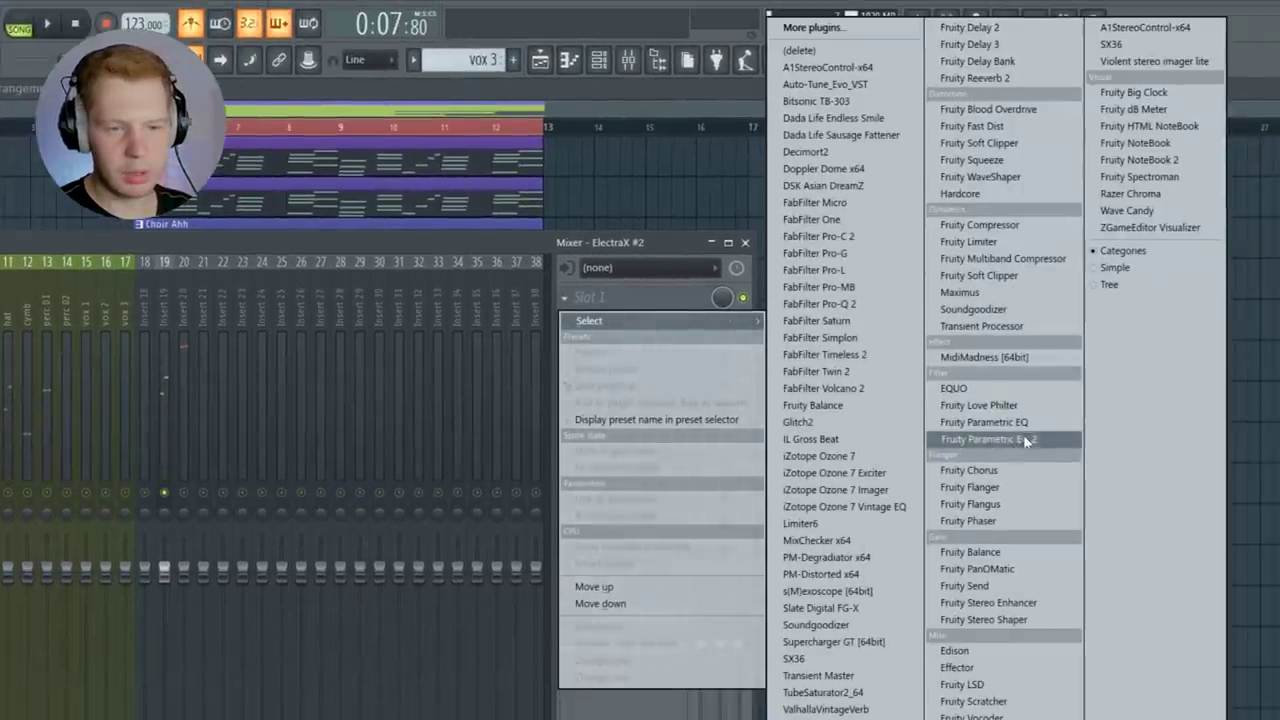
{"action": "left_click", "coordinate": [985, 437]}
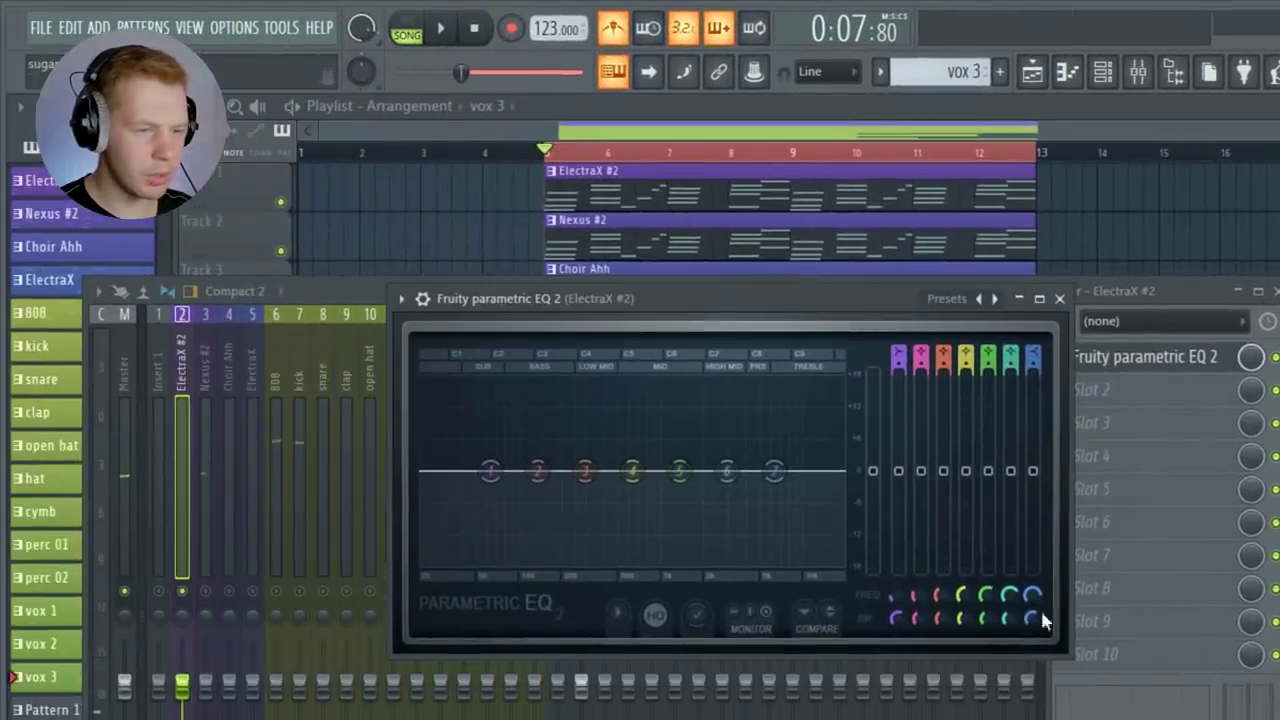
{"action": "left_click", "coordinate": [1074, 652]}
{"action": "left_click", "coordinate": [1081, 368]}
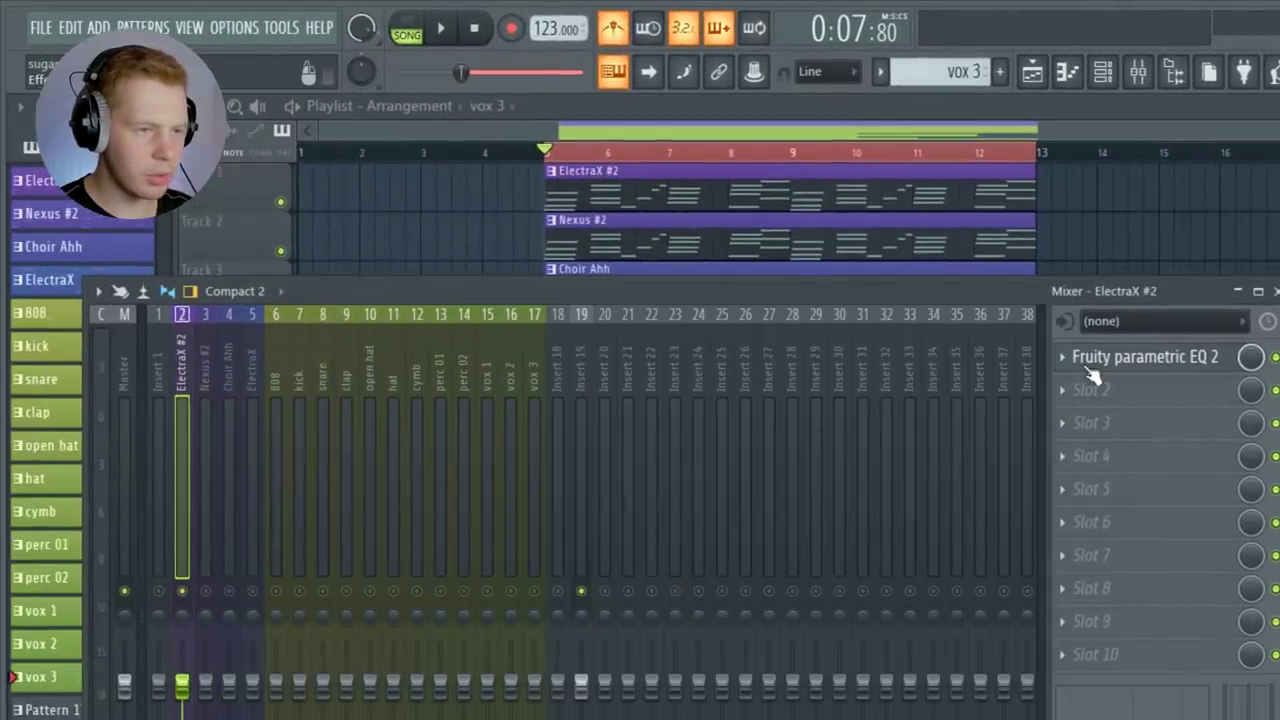
{"action": "left_click", "coordinate": [1084, 368]}
Set band 1 of the ElectraX #2 equalizer to high pass and band 7 to low pass
{"action": "key", "text": "space"}
{"action": "key", "text": "space"}
{"action": "right_click", "coordinate": [482, 473]}
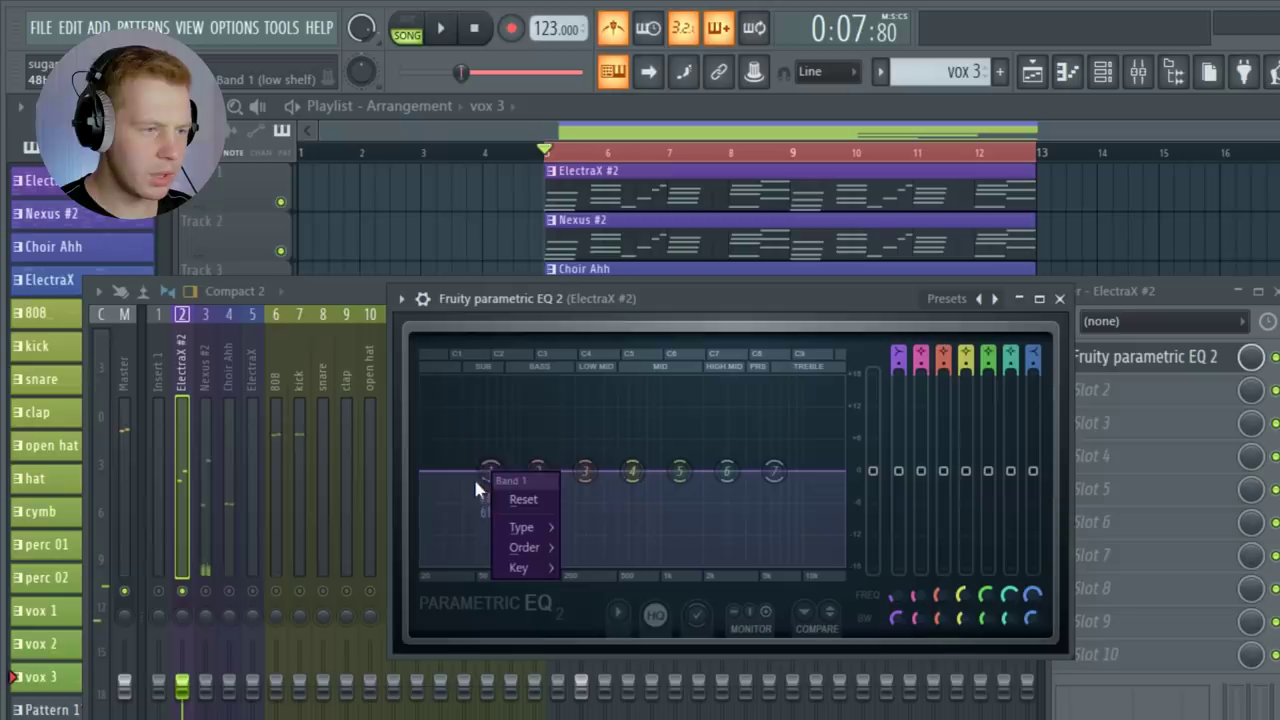
{"action": "left_click", "coordinate": [600, 585]}
{"action": "right_click", "coordinate": [774, 471]}
{"action": "mouse_move", "coordinate": [808, 528]}
{"action": "left_click", "coordinate": [885, 548]}
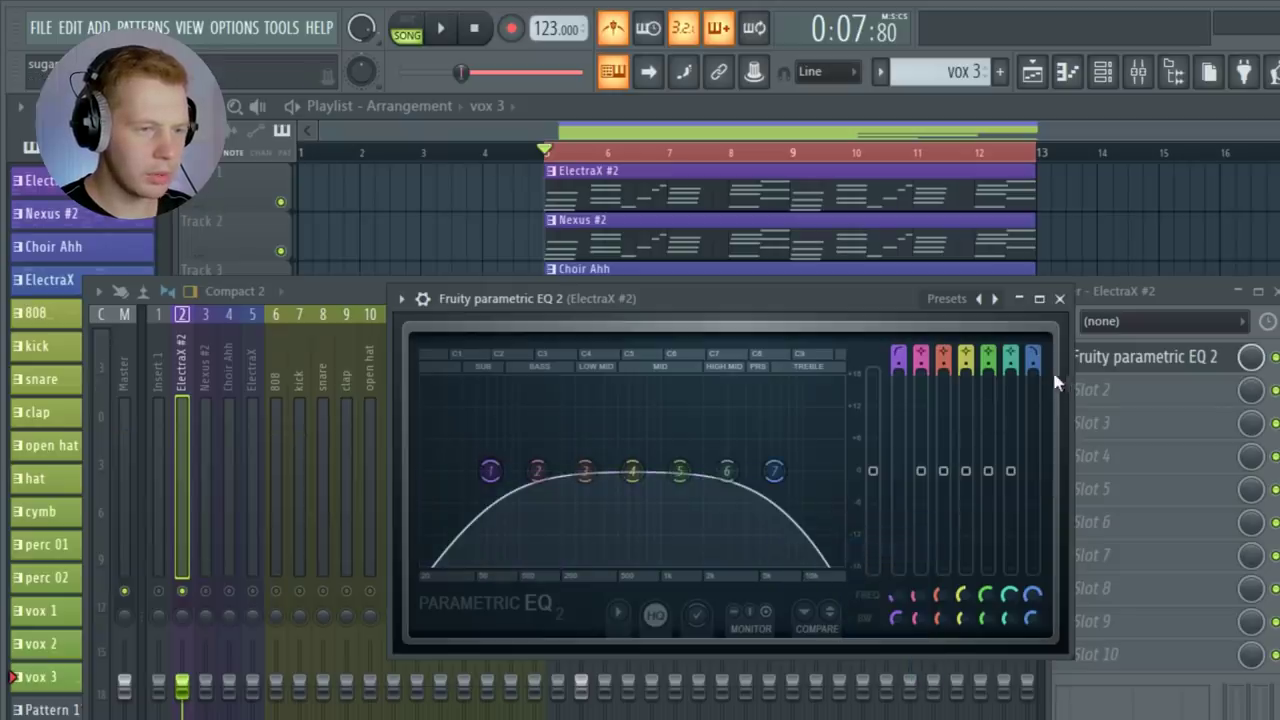
Steepen both pass filters on ElectraX #2, dip bands 3 and 4, and lift band 6 at about 1.5 kHz
{"action": "left_click_drag", "start_coordinate": [903, 362], "coordinate": [903, 343]}
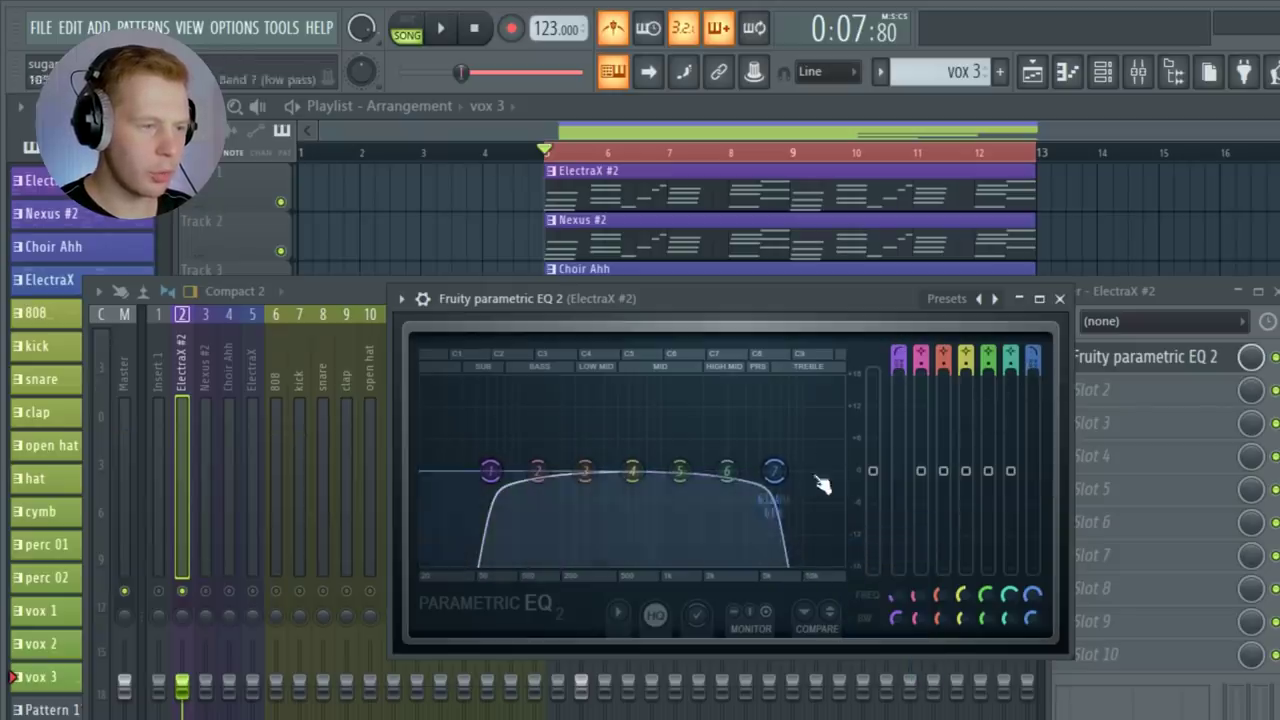
{"action": "left_click_drag", "start_coordinate": [892, 599], "coordinate": [889, 592]}
{"action": "left_click_drag", "start_coordinate": [1033, 618], "coordinate": [1033, 631]}
{"action": "left_click_drag", "start_coordinate": [727, 471], "coordinate": [689, 455]}
{"action": "key", "text": "space"}
{"action": "mouse_move", "coordinate": [586, 472]}
{"action": "left_mouse_down"}
{"action": "mouse_move", "coordinate": [582, 492]}
{"action": "mouse_move", "coordinate": [631, 485]}
{"action": "mouse_move", "coordinate": [606, 485]}
{"action": "left_mouse_up"}
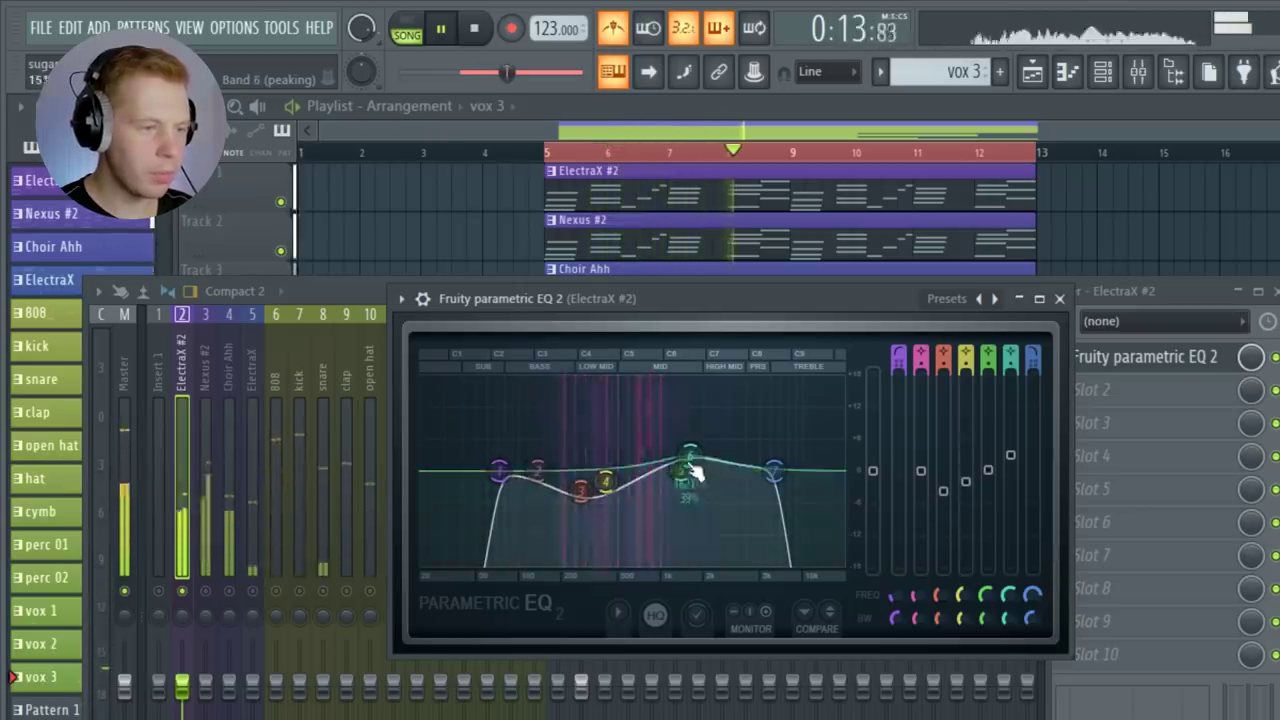
{"action": "left_click", "coordinate": [1060, 299]}
Solo the Nexus #2 mixer track and load Fruity Parametric EQ 2 on it
{"action": "left_click", "coordinate": [208, 588]}
{"action": "left_click", "coordinate": [1096, 358]}
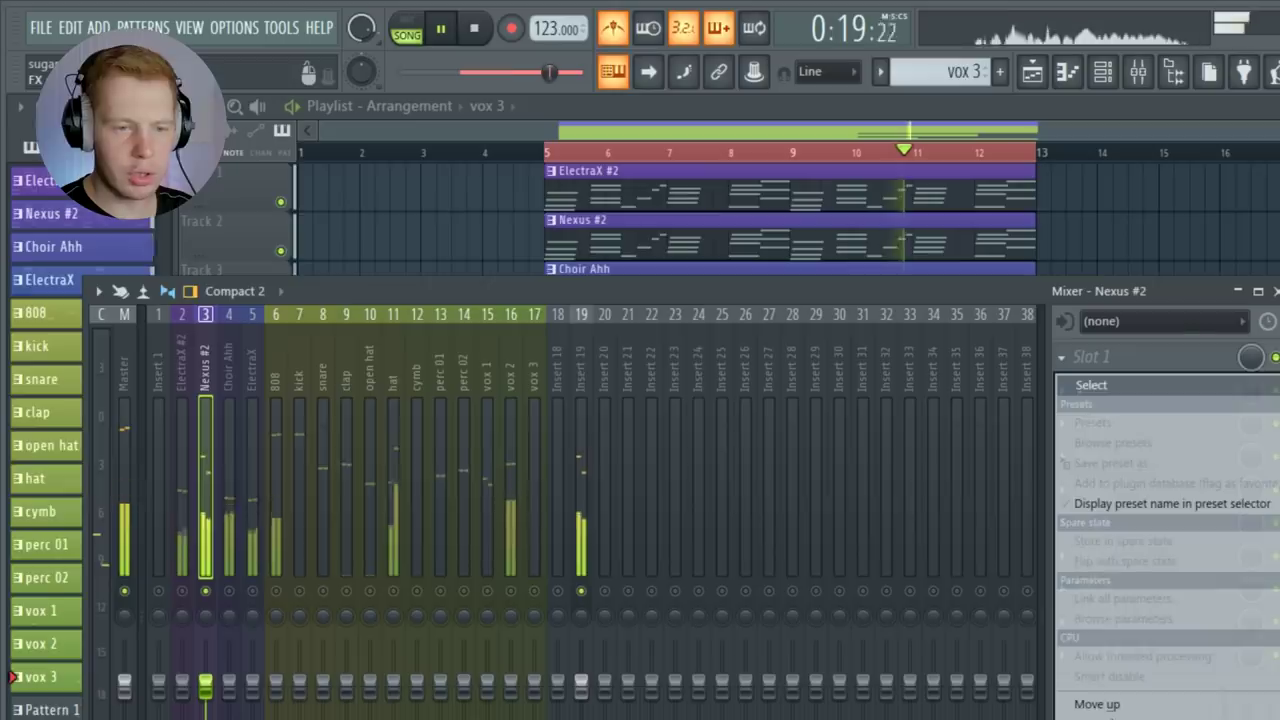
{"action": "left_click", "coordinate": [1091, 385]}
Set band 1 of the Nexus #2 equalizer to high pass and band 7 to low pass
{"action": "right_click", "coordinate": [117, 380]}
{"action": "mouse_move", "coordinate": [150, 434]}
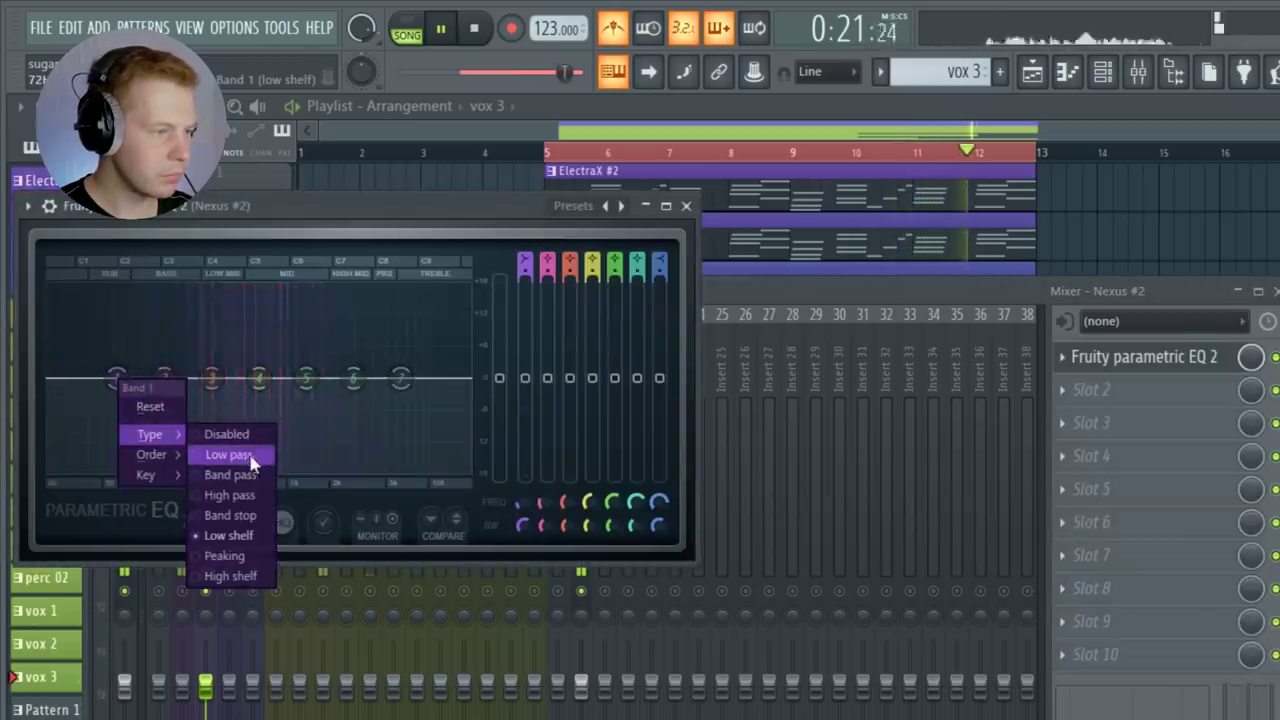
{"action": "left_click", "coordinate": [230, 495]}
{"action": "right_click", "coordinate": [401, 380]}
{"action": "mouse_move", "coordinate": [431, 434]}
{"action": "left_click", "coordinate": [511, 455]}
Steepen both pass filters on Nexus #2, cut bands 2 and 3, and raise bands 5 and 6 slightly
{"action": "left_click_drag", "start_coordinate": [660, 268], "coordinate": [660, 245]}
{"action": "left_click_drag", "start_coordinate": [525, 268], "coordinate": [525, 245]}
{"action": "left_click_drag", "start_coordinate": [523, 503], "coordinate": [523, 497]}
{"action": "left_click_drag", "start_coordinate": [659, 502], "coordinate": [659, 507]}
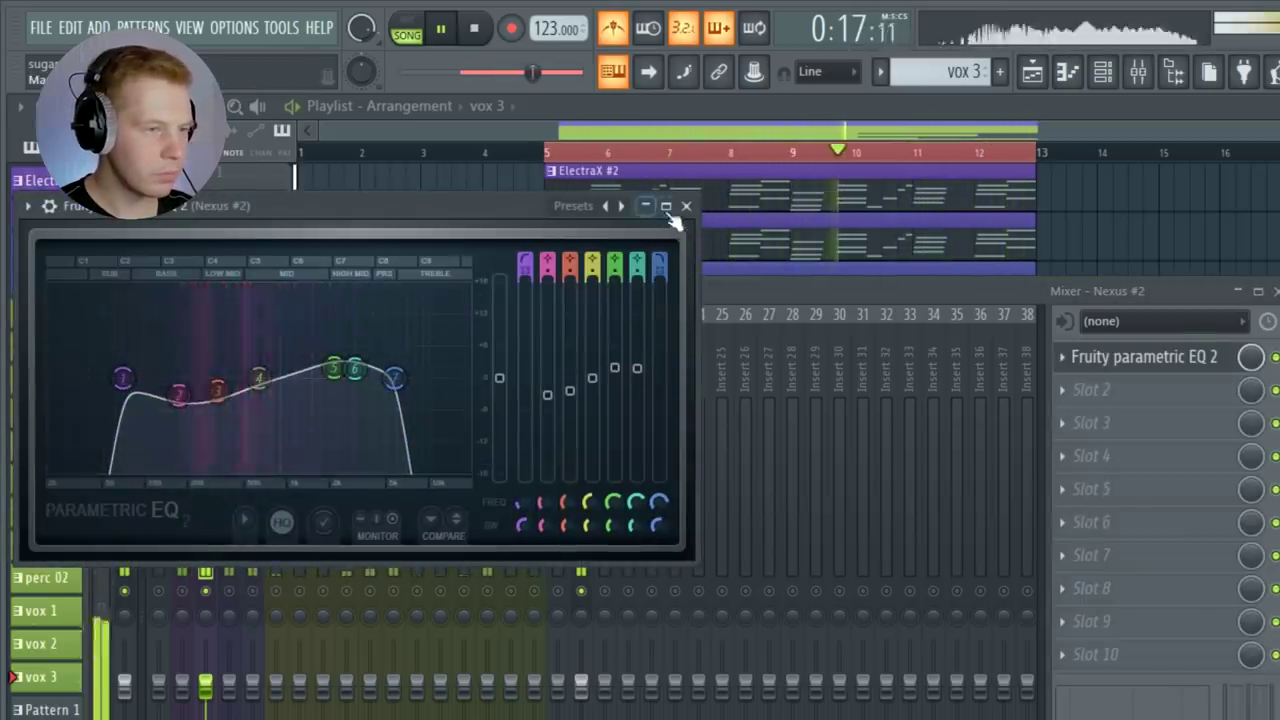
{"action": "left_click", "coordinate": [414, 441]}
{"action": "key", "text": "space"}
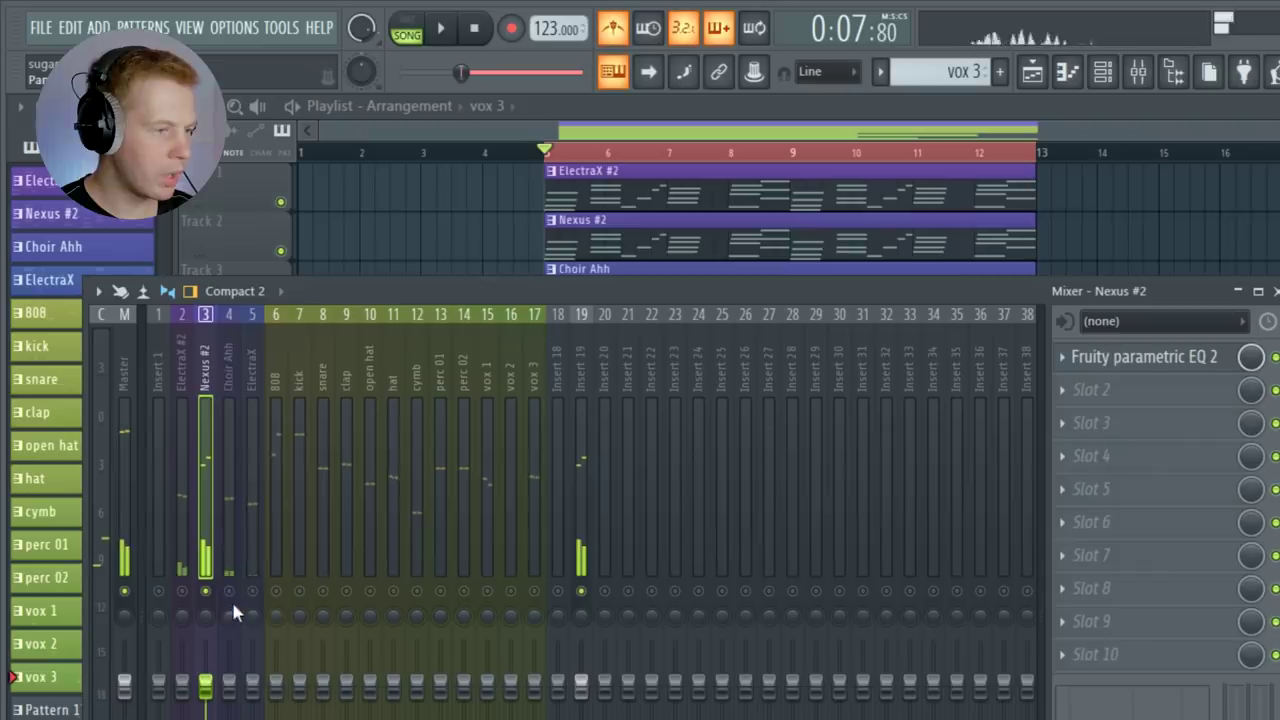
Solo the Choir Ahh mixer track, load Fruity Reeverb 2 on it and enlarge the reverb's room size during playback
{"action": "left_click", "coordinate": [228, 432]}
{"action": "left_click", "coordinate": [1062, 357]}
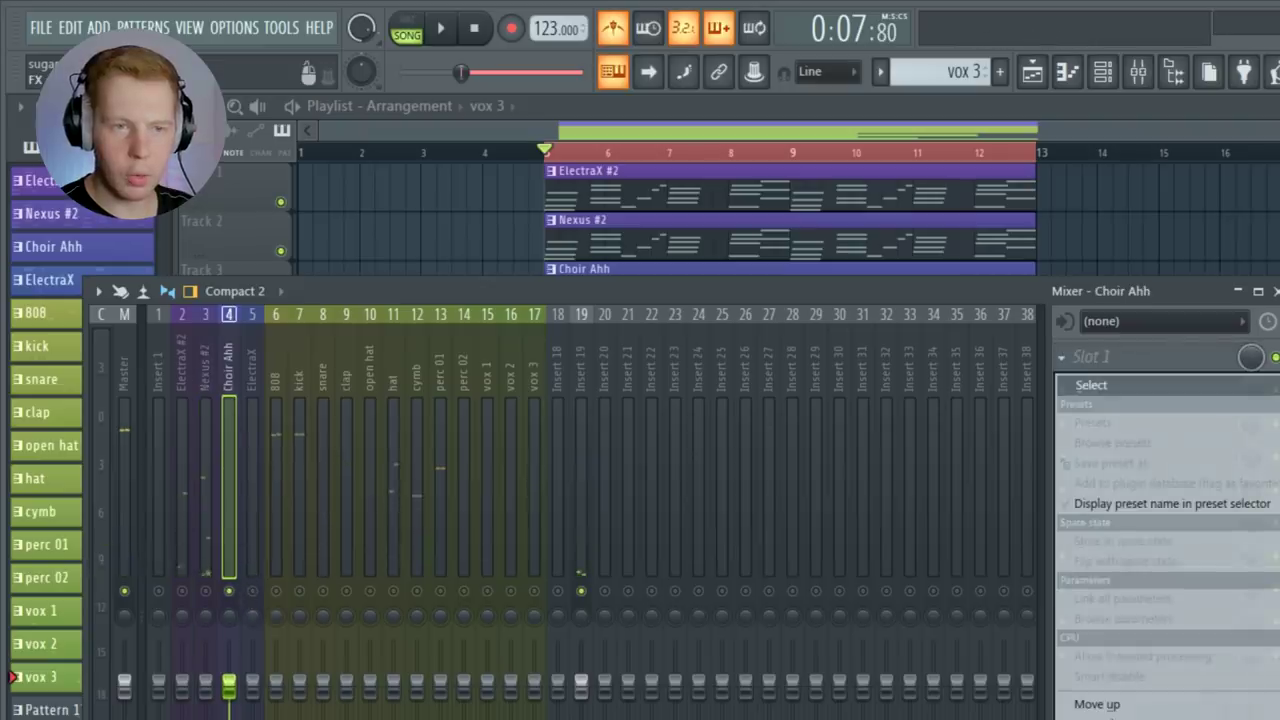
{"action": "left_click", "coordinate": [1091, 385]}
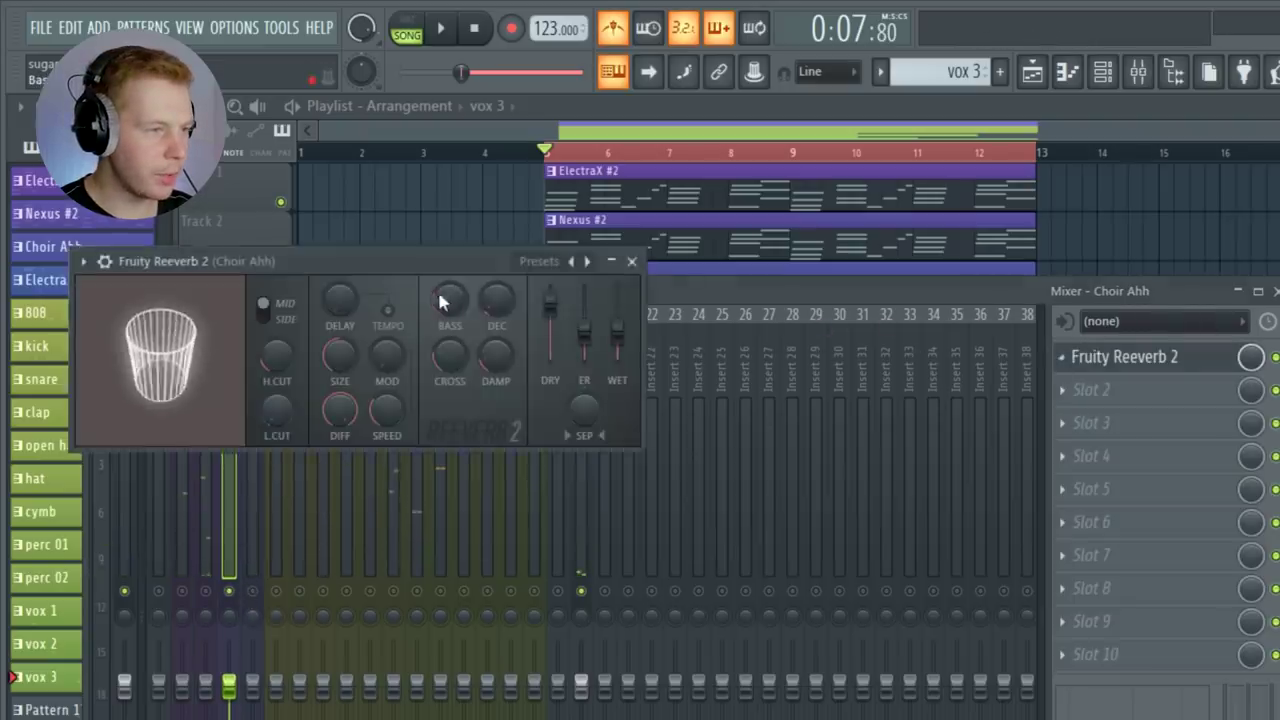
{"action": "left_click_drag", "start_coordinate": [443, 260], "coordinate": [673, 285]}
{"action": "key", "text": "space"}
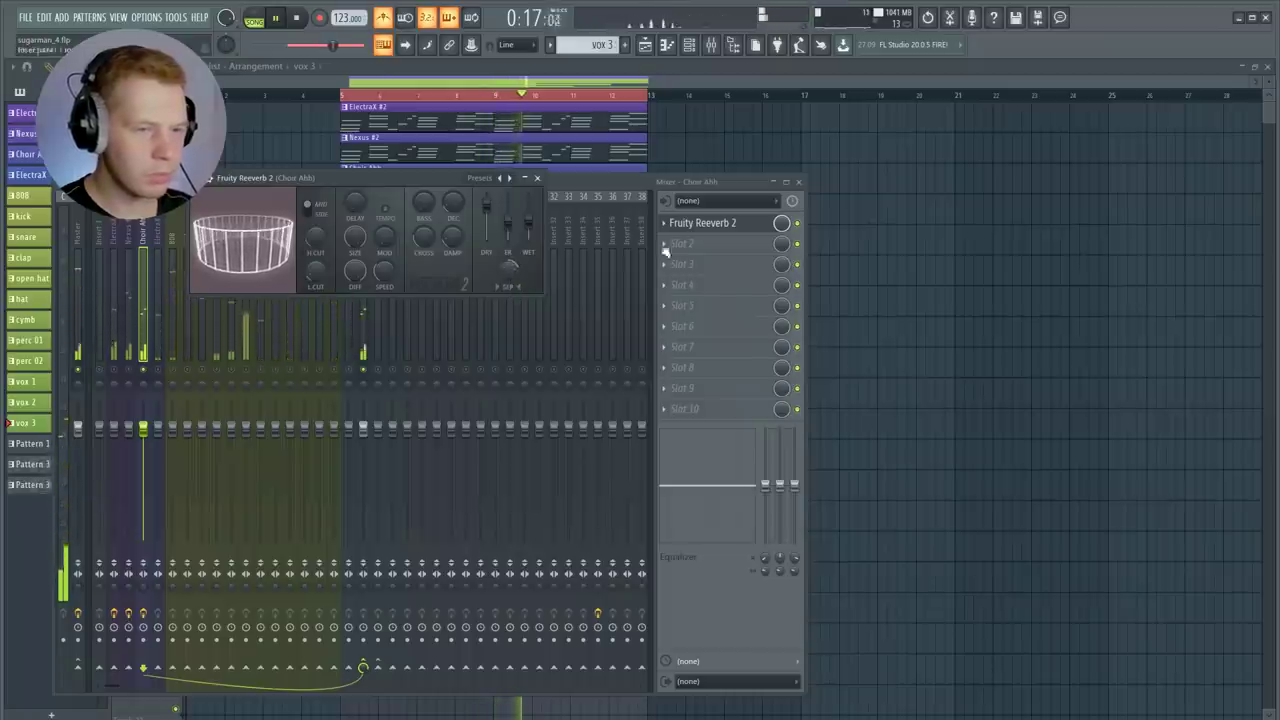
Load A1StereoControl after the reverb on Choir Ahh and choose the preset GROUP Stereo 125% + SafeBass
{"action": "left_click", "coordinate": [684, 245]}
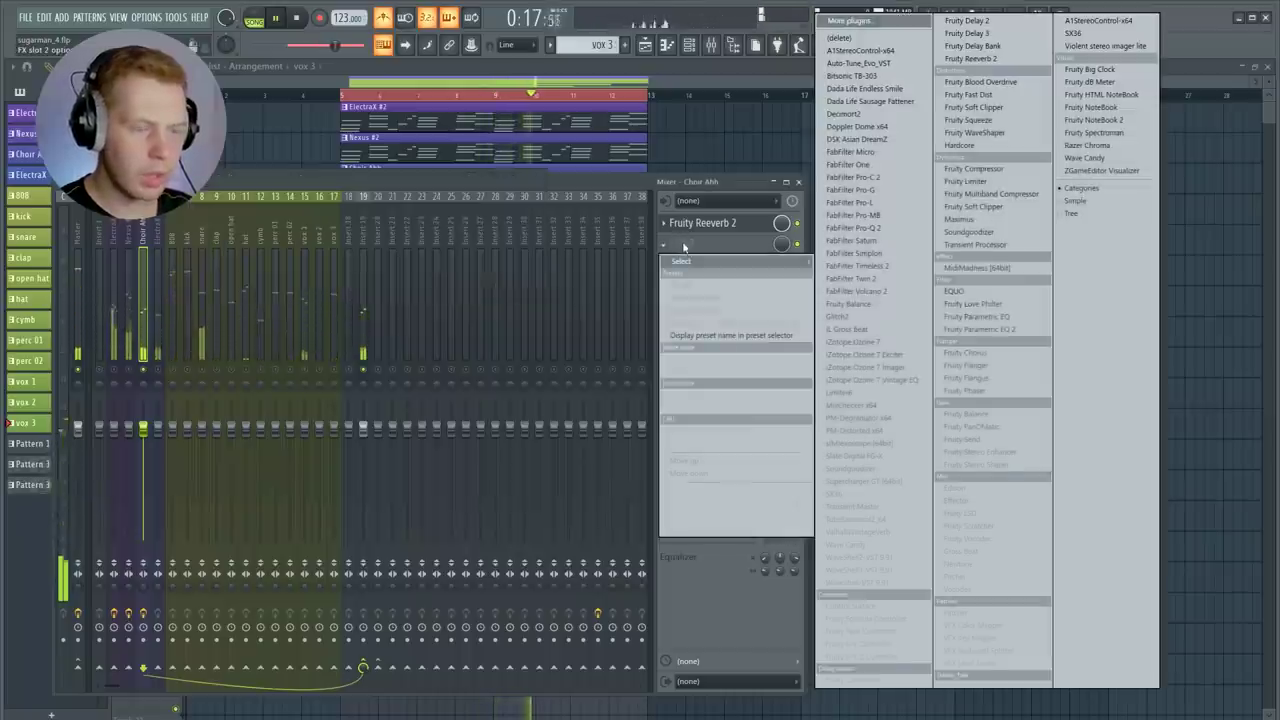
{"action": "left_click", "coordinate": [1099, 22]}
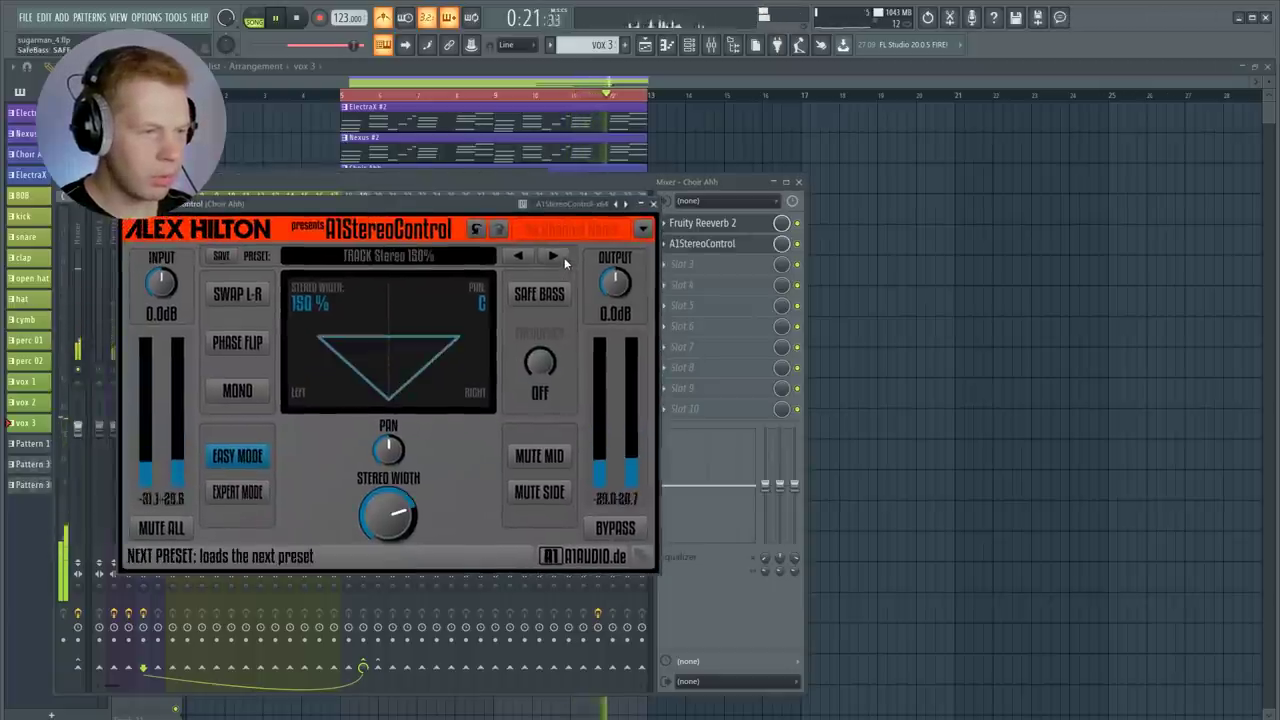
{"action": "left_click", "coordinate": [558, 258]}
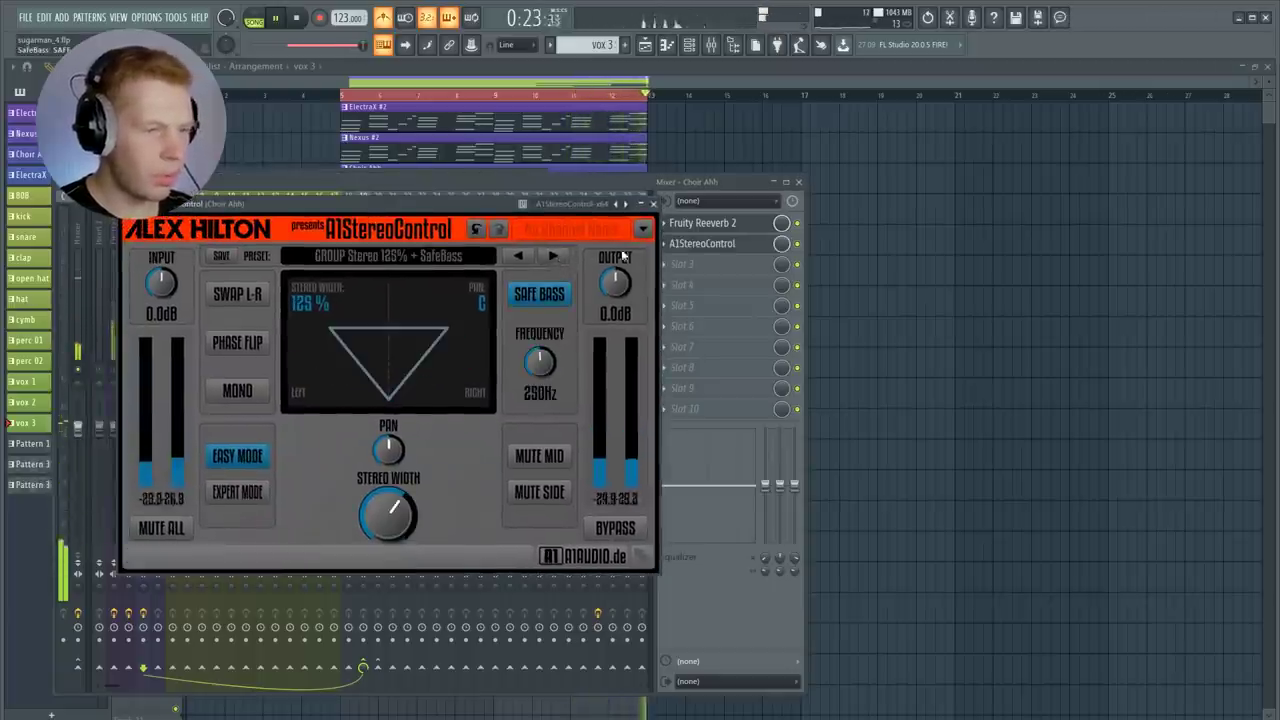
{"action": "left_click", "coordinate": [654, 204]}
Solo the ElectraX mixer track and load Fruity Parametric EQ 2 in its first effect slot
{"action": "left_click", "coordinate": [154, 295]}
{"action": "key", "text": "space"}
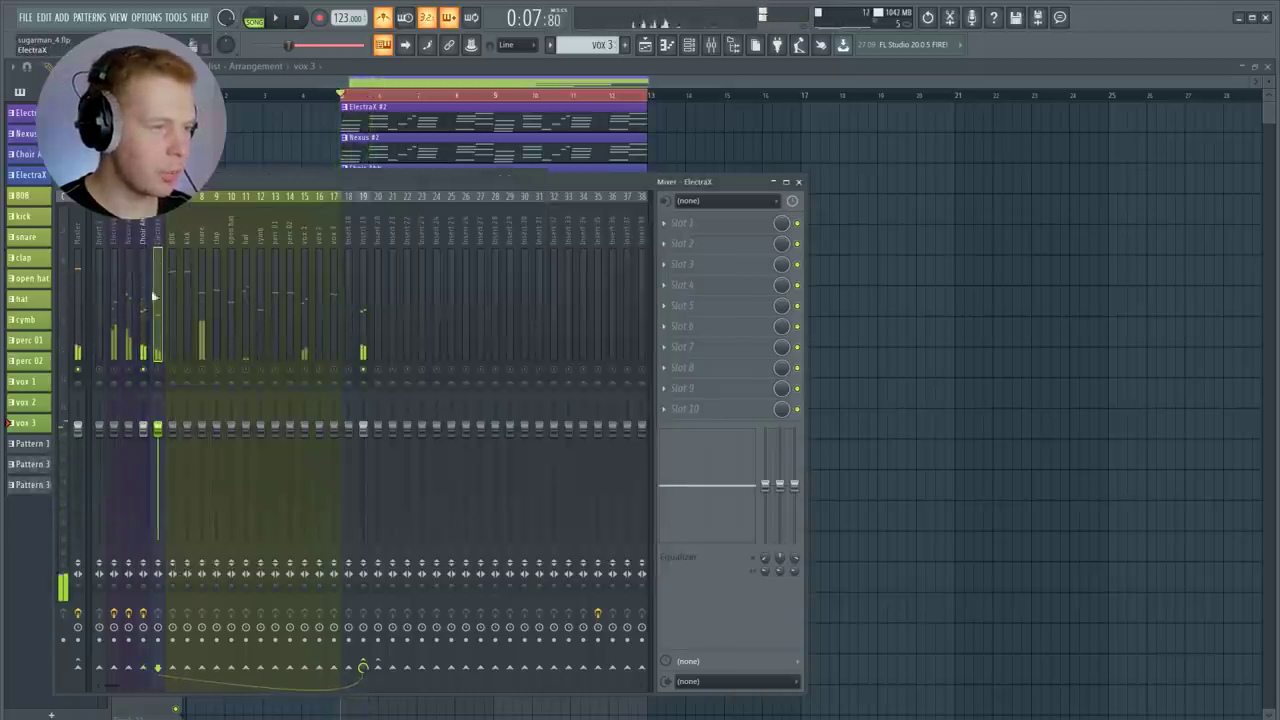
{"action": "key", "text": "space"}
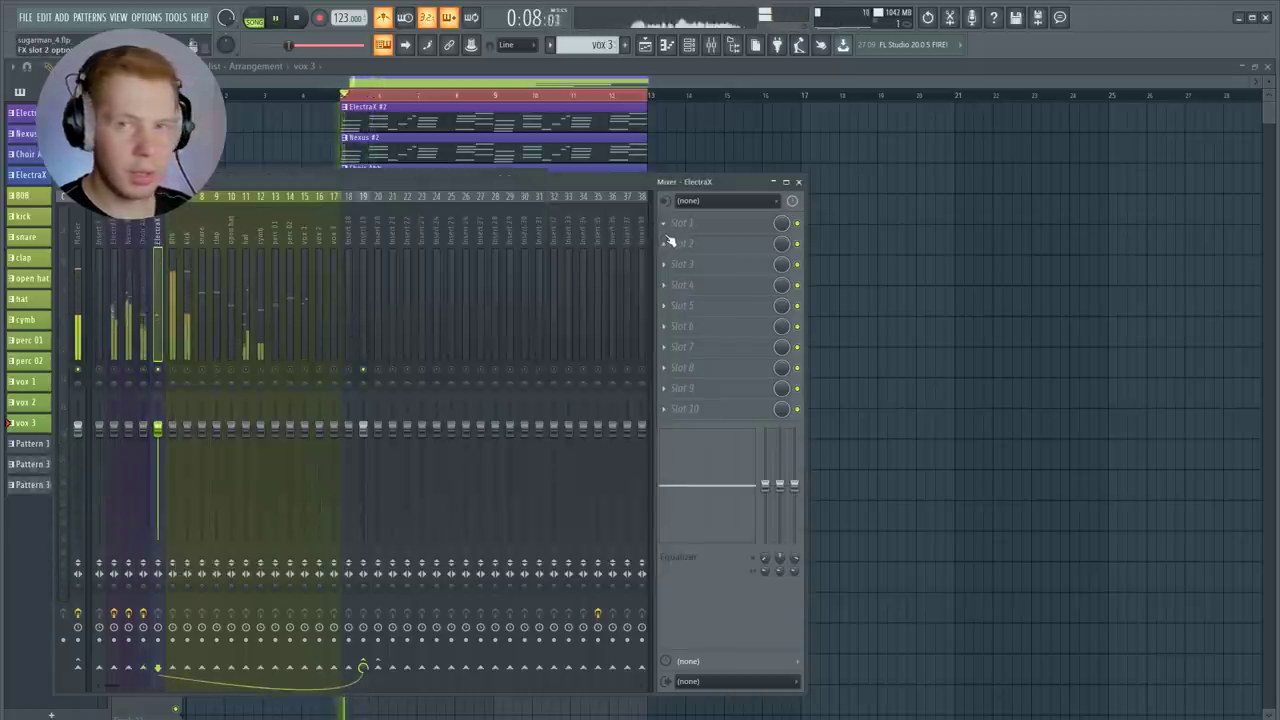
{"action": "key", "text": "space"}
{"action": "left_click", "coordinate": [675, 240]}
{"action": "mouse_move", "coordinate": [681, 240]}
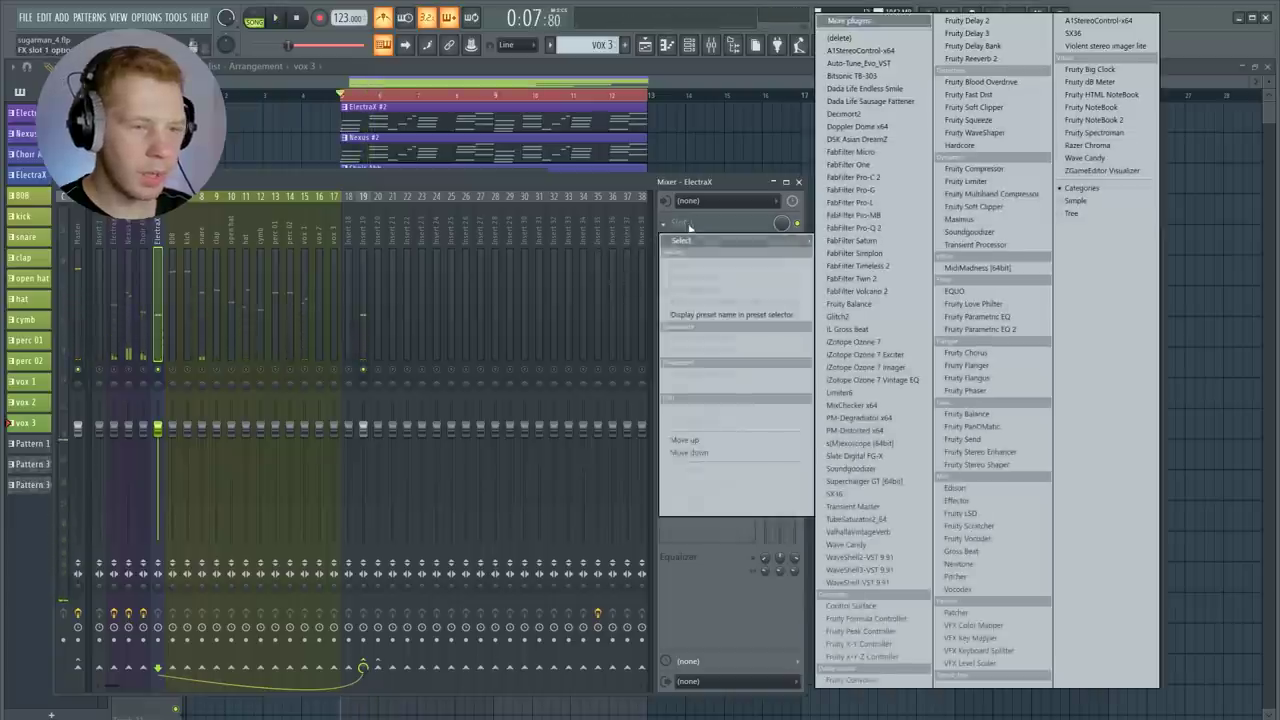
{"action": "left_click", "coordinate": [999, 330]}
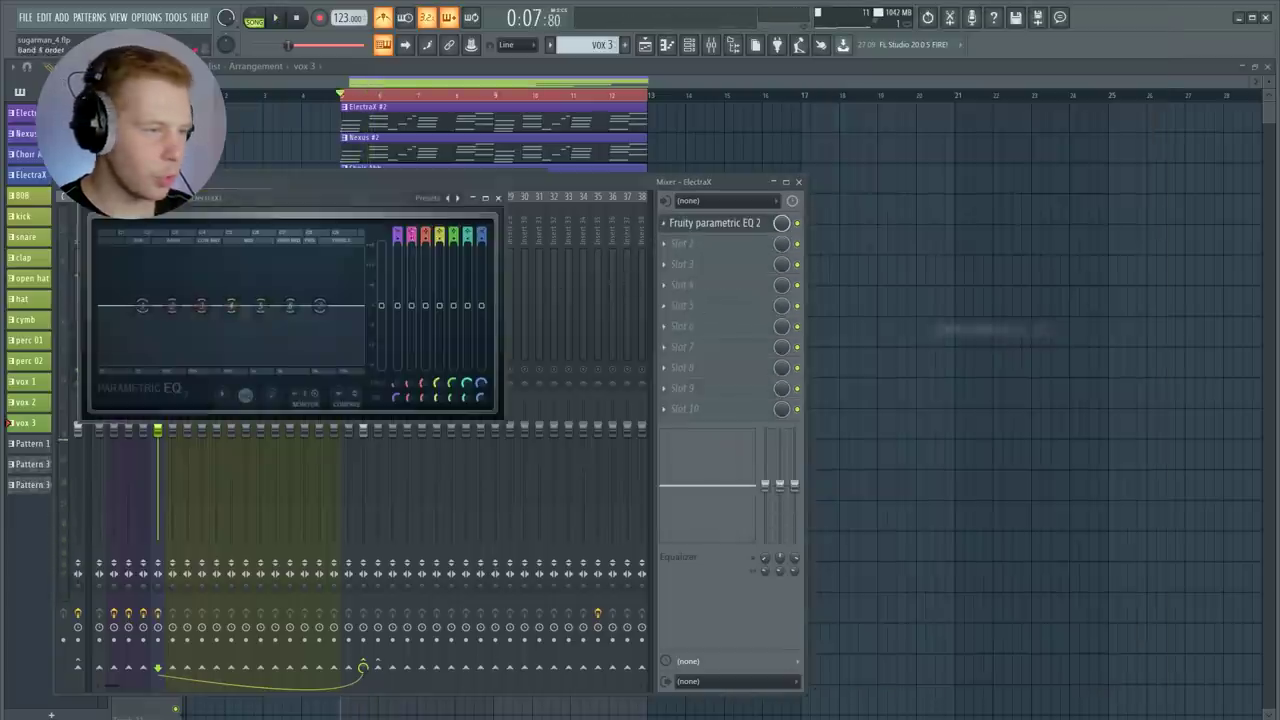
Apply the 20Hz + 18kHz cut preset to the ElectraX equalizer and raise its low-cut frequency during playback
{"action": "left_click", "coordinate": [458, 199]}
{"action": "left_click", "coordinate": [488, 250]}
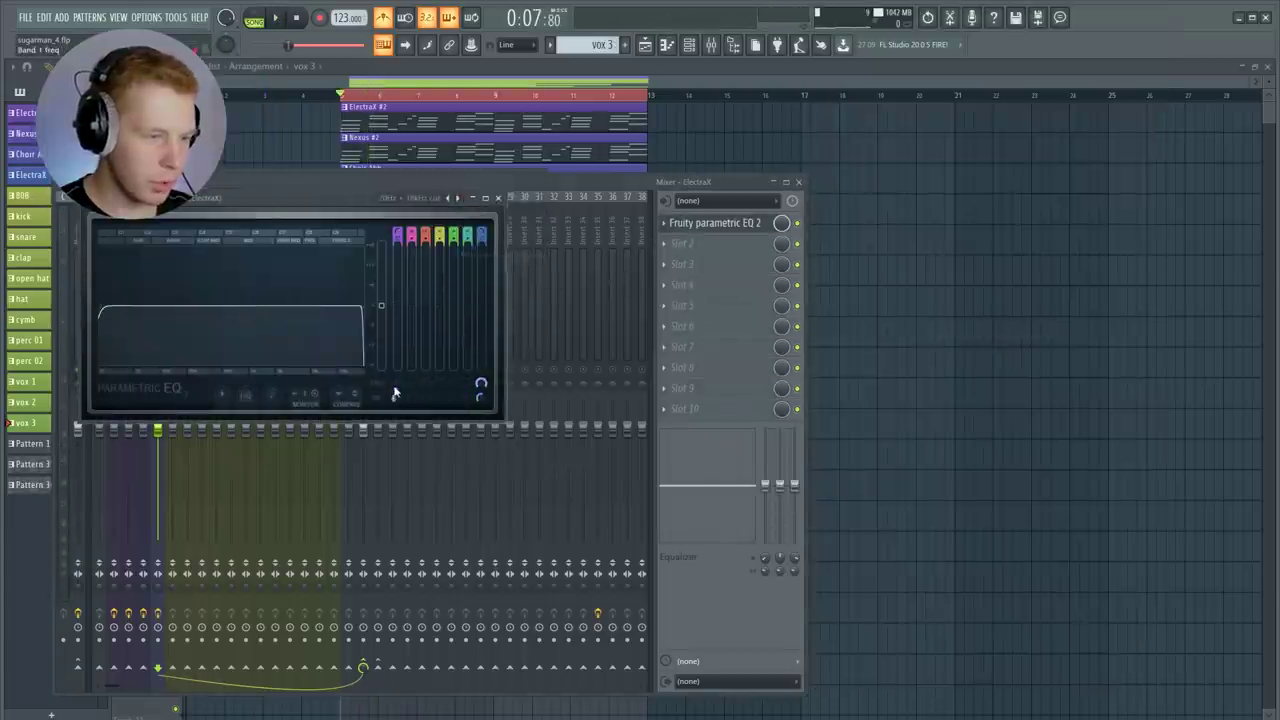
{"action": "key", "text": "space"}
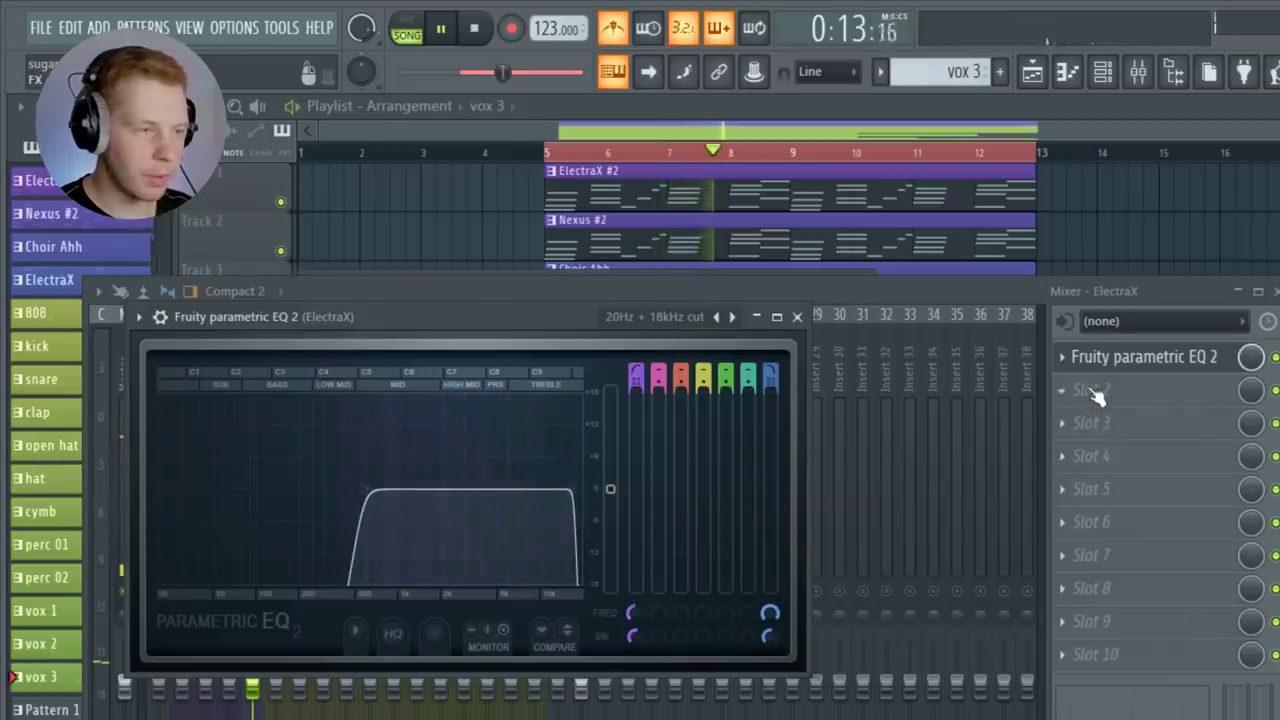
{"action": "key", "text": "space"}
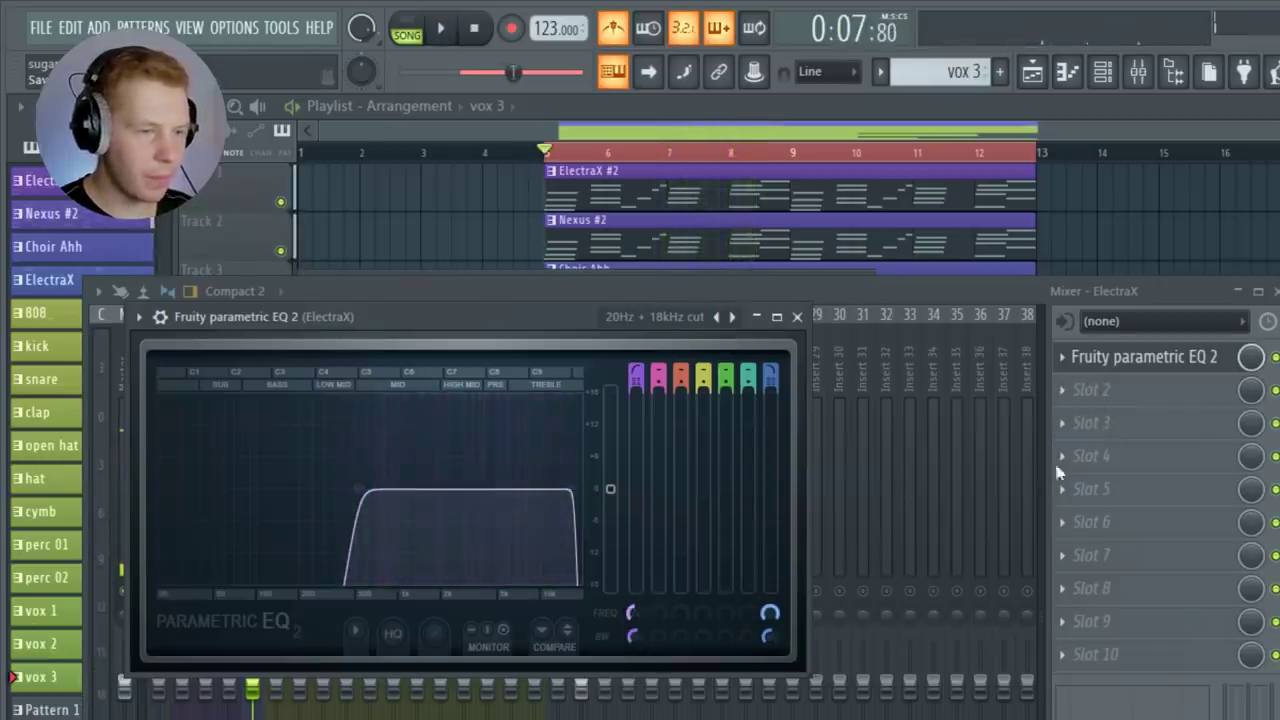
Load Fruity Delay 3 on ElectraX after the equalizer and set its delay model to Ping pong
{"action": "left_click", "coordinate": [1108, 389]}
{"action": "left_click", "coordinate": [1270, 480]}
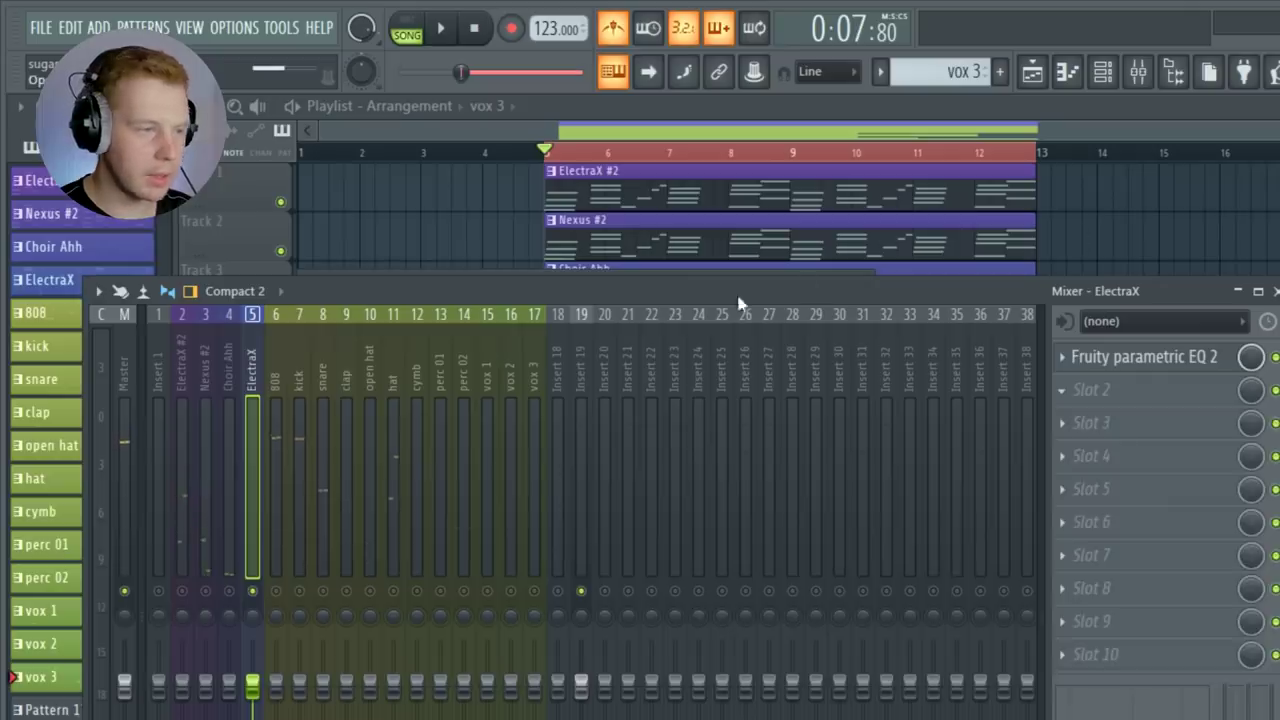
{"action": "left_click_drag", "start_coordinate": [622, 341], "coordinate": [811, 369]}
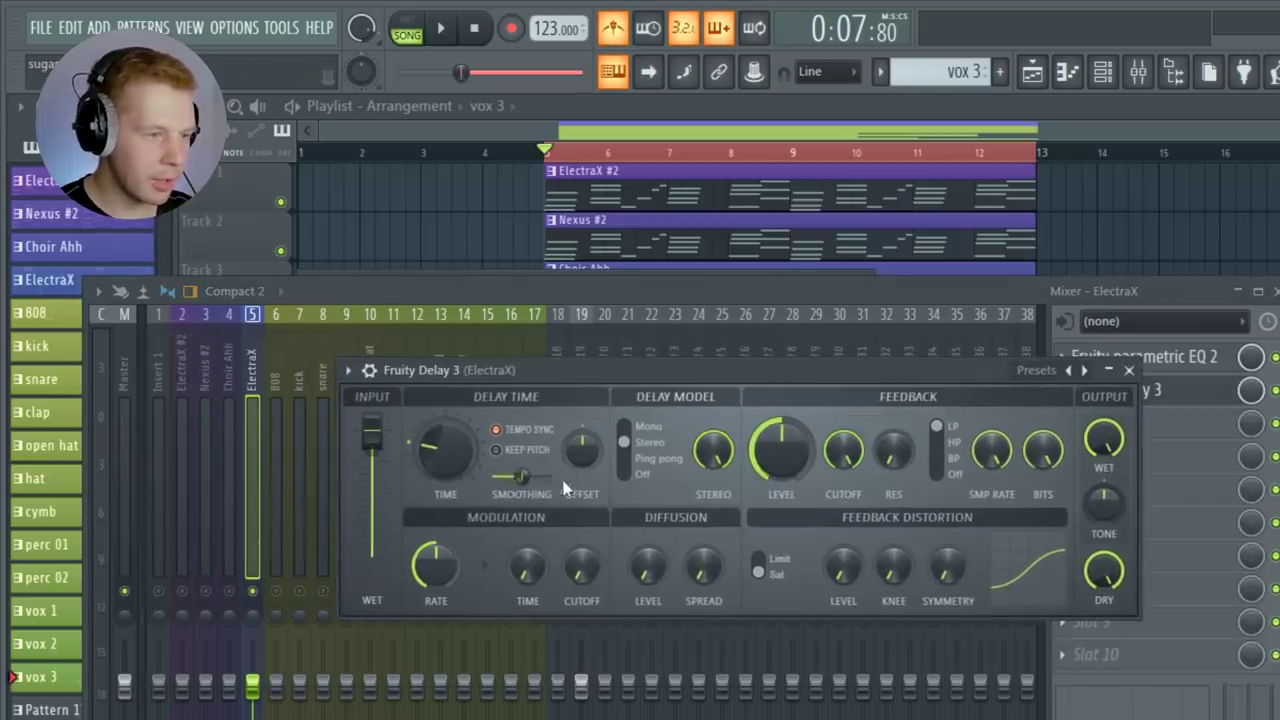
{"action": "left_click", "coordinate": [644, 475]}
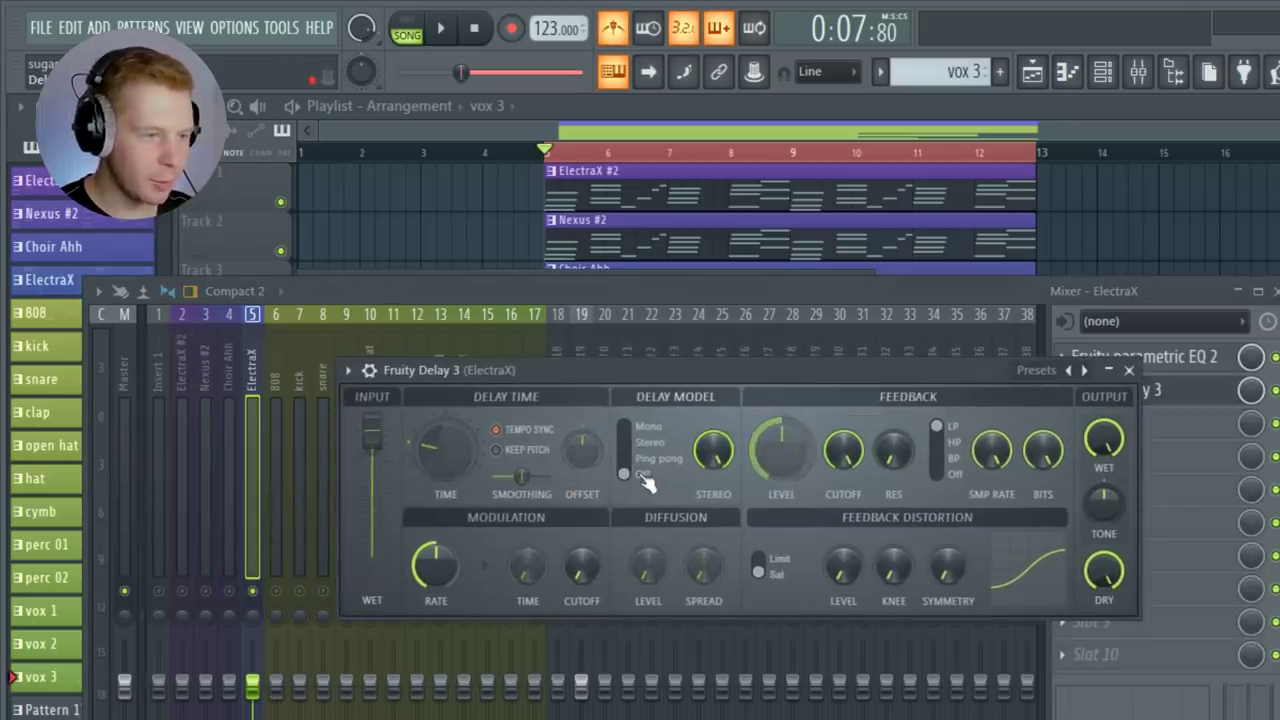
{"action": "left_click", "coordinate": [652, 458]}
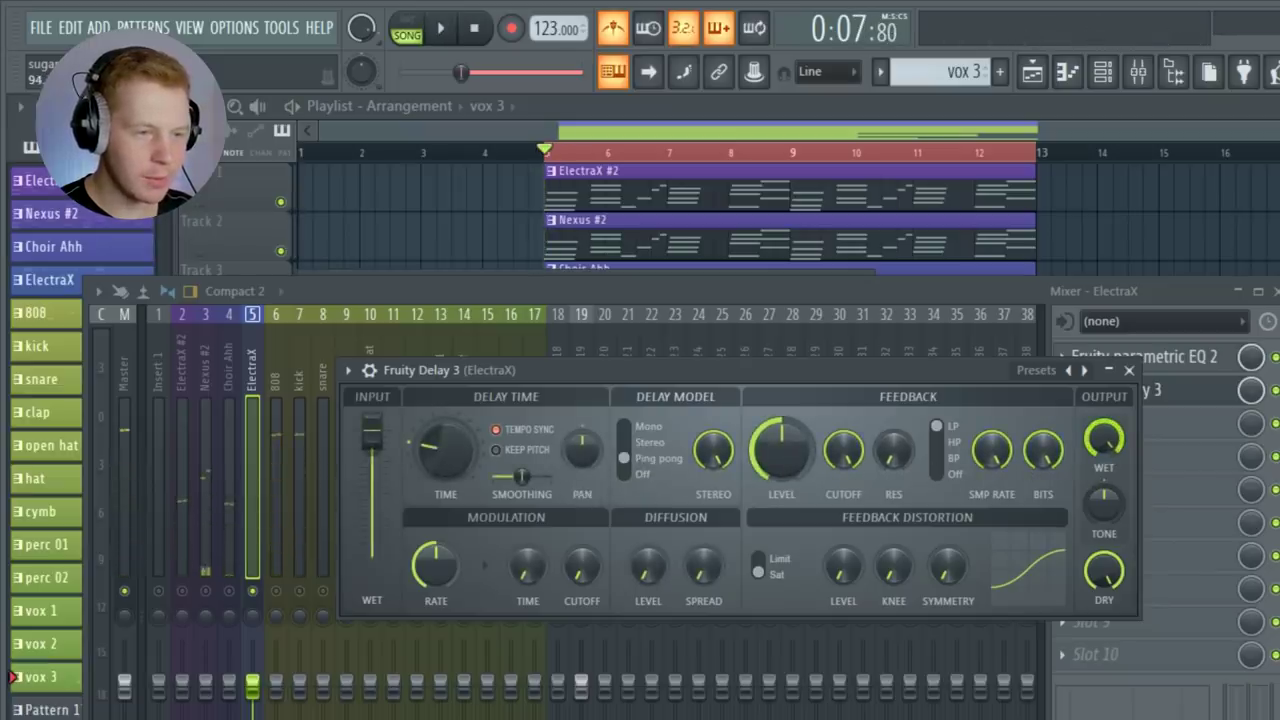
Lower the feedback level, feedback cutoff and wet output of the ElectraX delay, checking the sound in playback
{"action": "left_click_drag", "start_coordinate": [1104, 440], "coordinate": [1104, 430]}
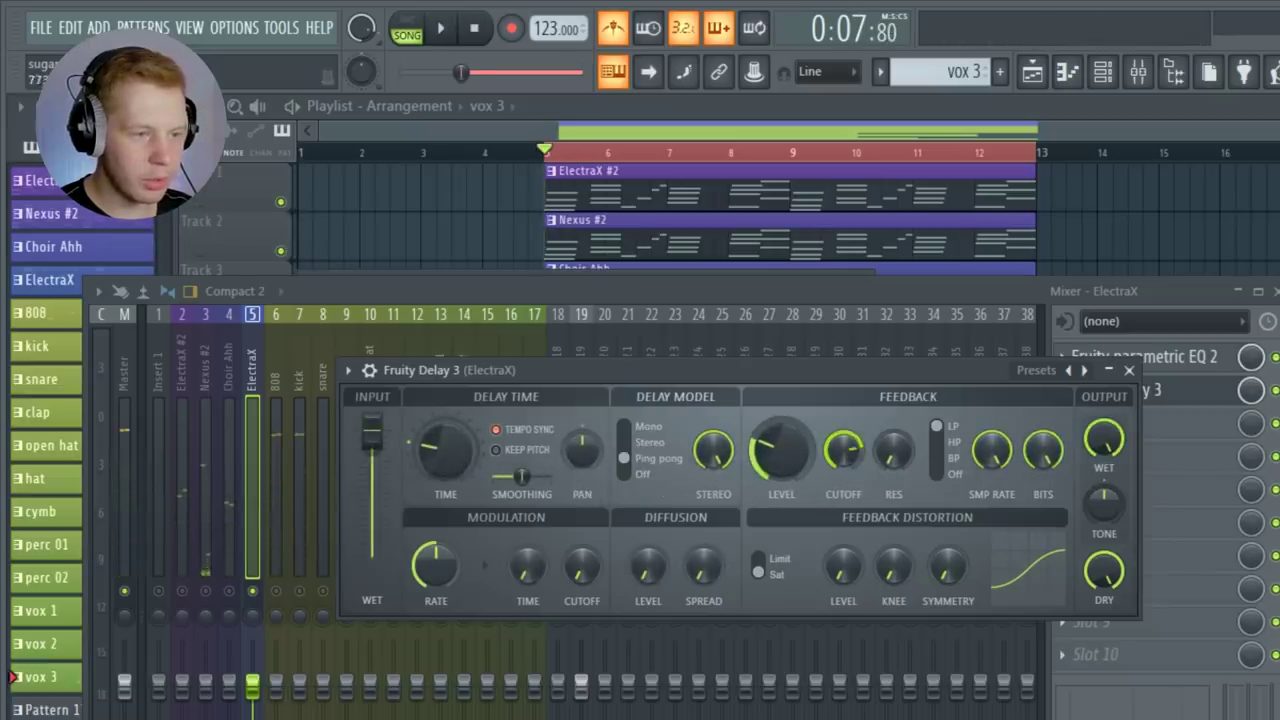
{"action": "key", "text": "space"}
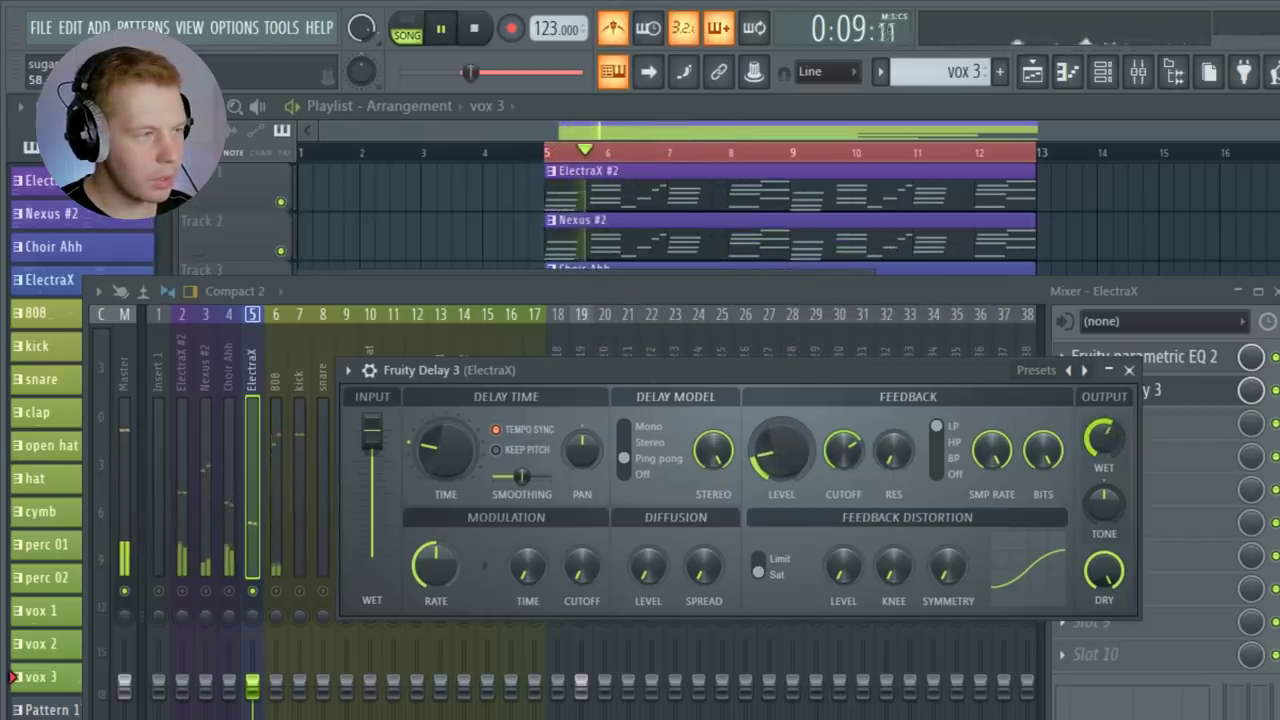
{"action": "key", "text": "space"}
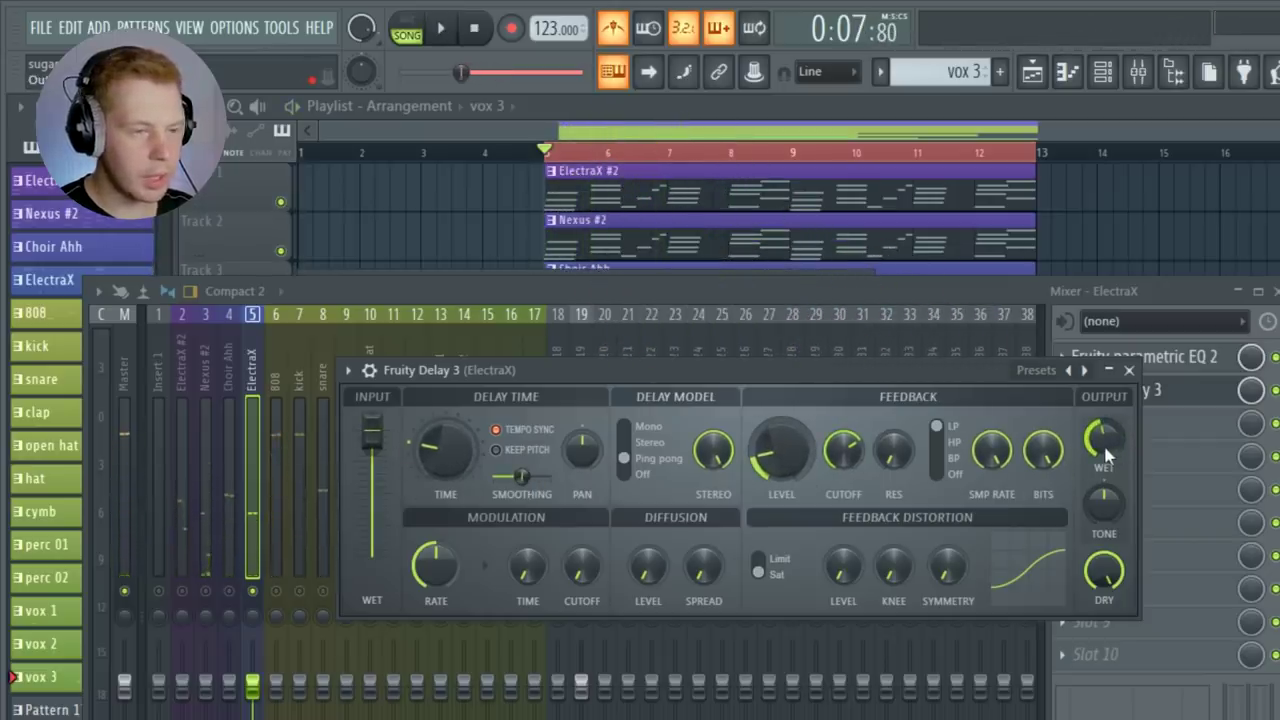
{"action": "key", "text": "space"}
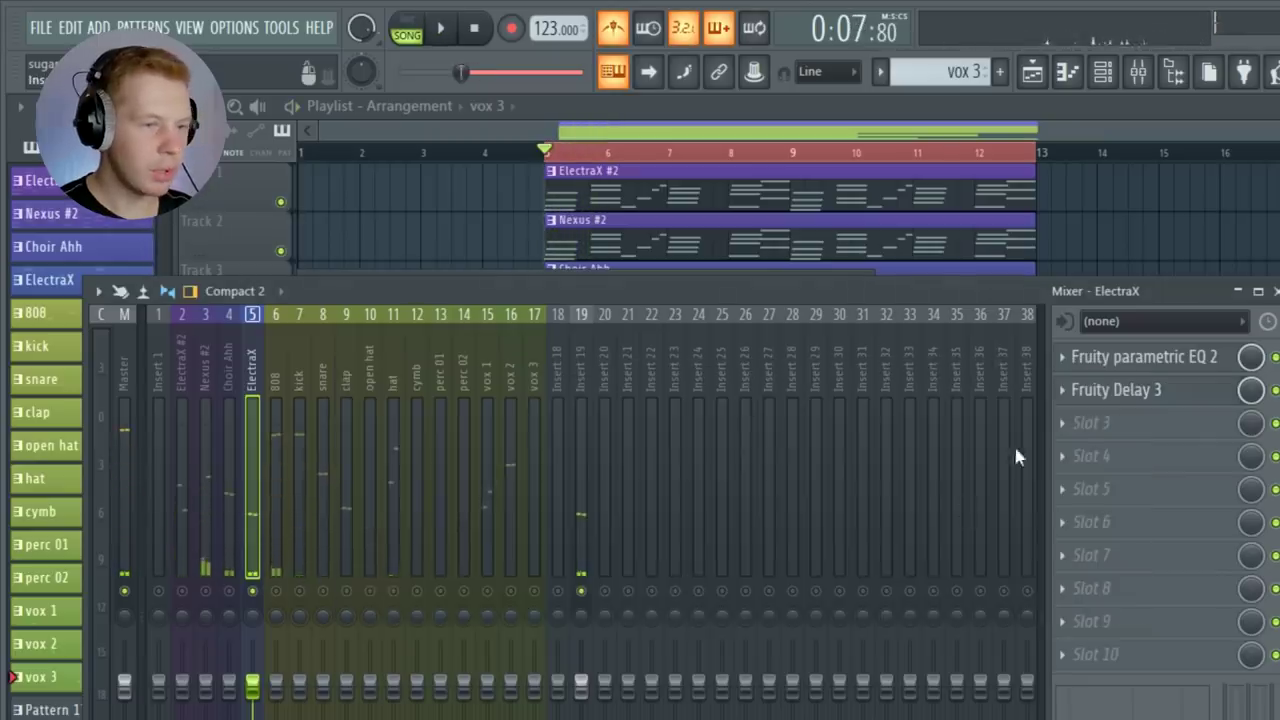
{"action": "left_click", "coordinate": [1112, 394]}
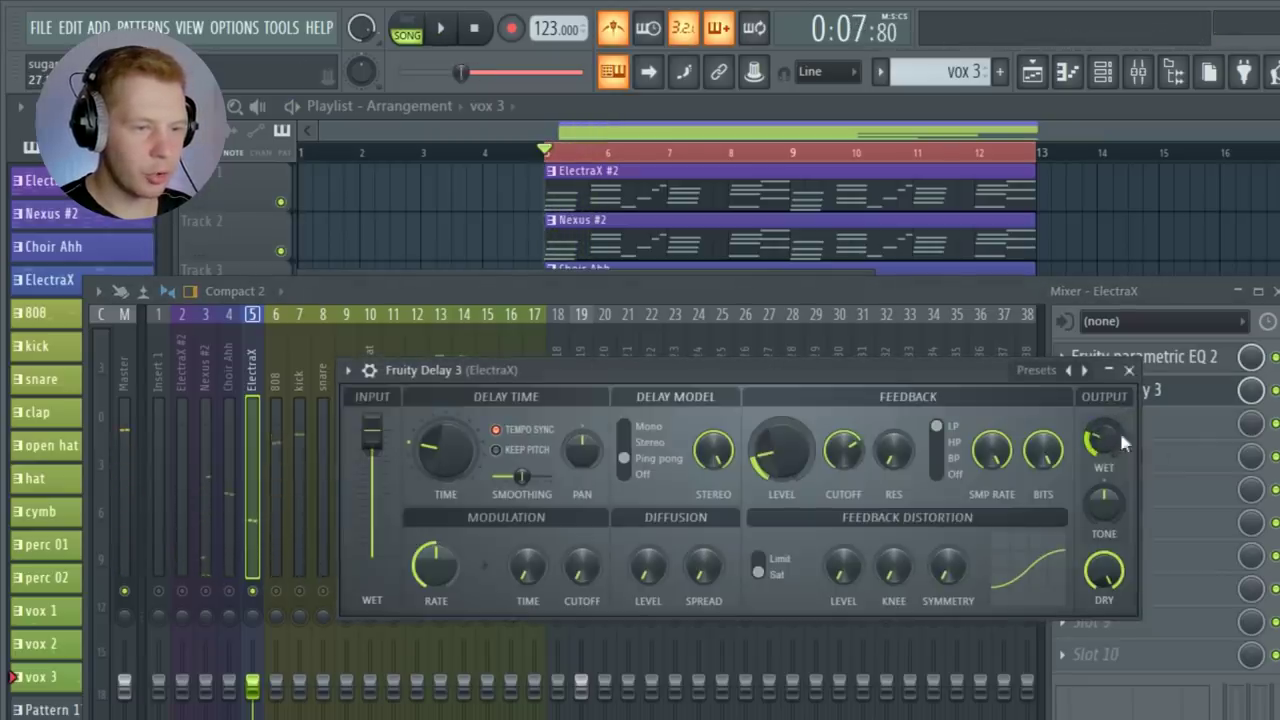
Add Fruity Stereo Shaper after the delay on the ElectraX track and play the loop briefly
{"action": "left_click", "coordinate": [1185, 425]}
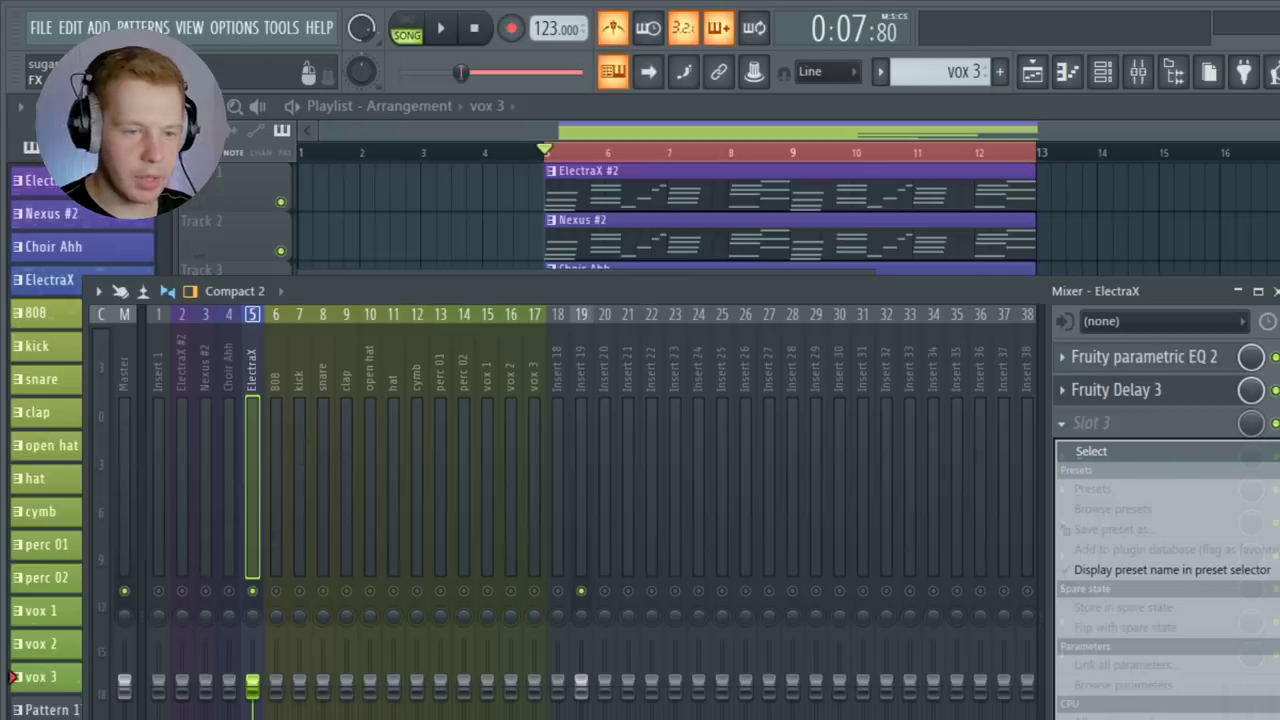
{"action": "right_click", "coordinate": [424, 373]}
{"action": "left_click", "coordinate": [494, 569]}
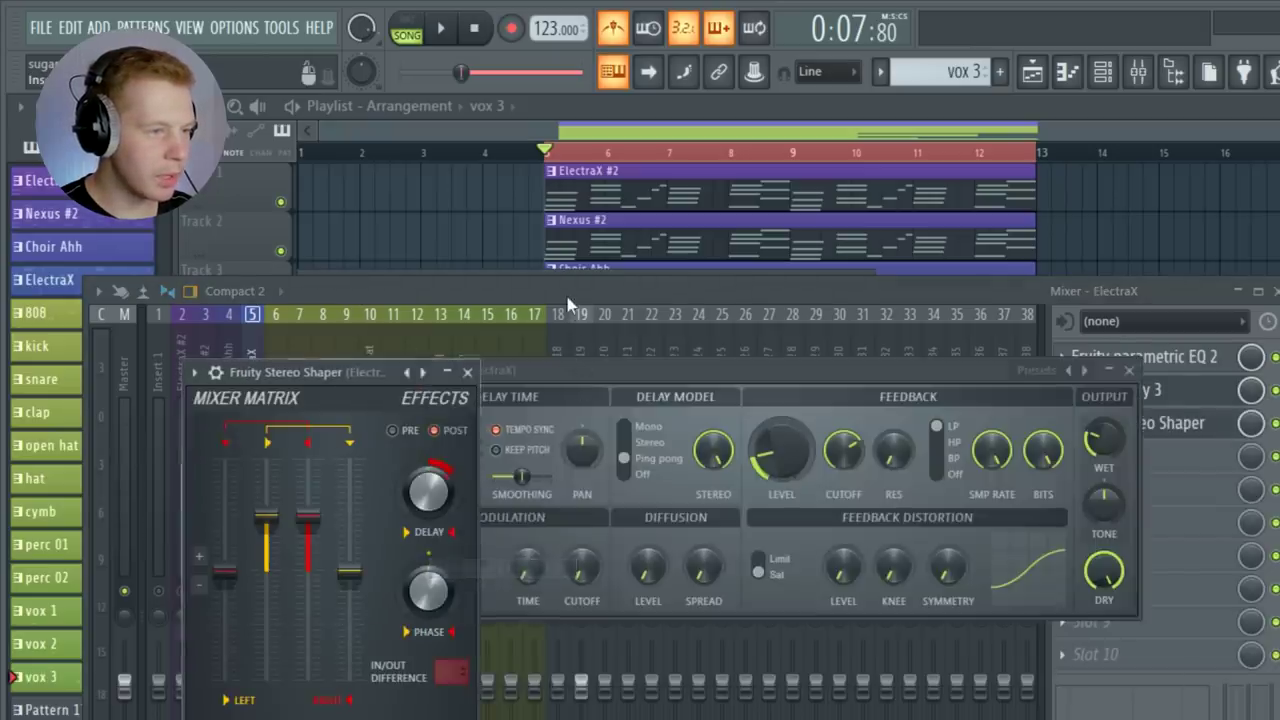
{"action": "left_click", "coordinate": [567, 298]}
{"action": "key", "text": "space"}
{"action": "key", "text": "space"}
Solo Insert 19 together with its routed melody tracks and lower the ElectraX fader slightly during playback
{"action": "right_click", "coordinate": [583, 591]}
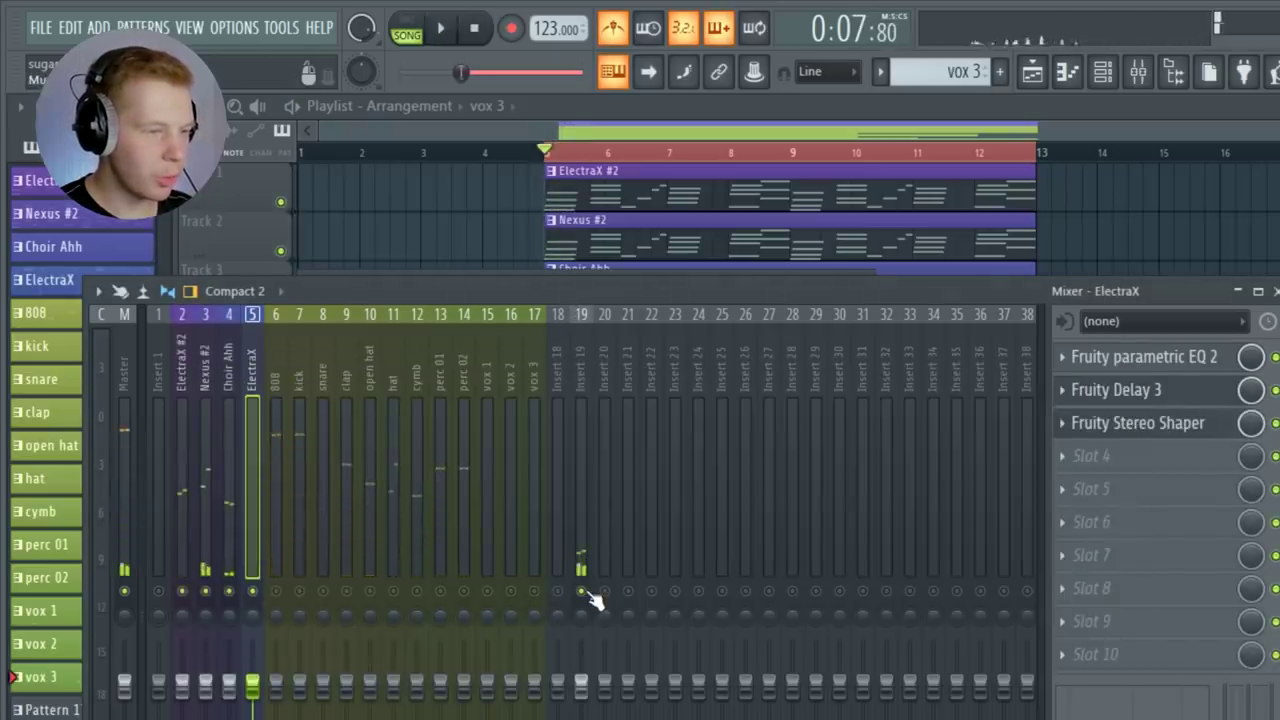
{"action": "key", "text": "space"}
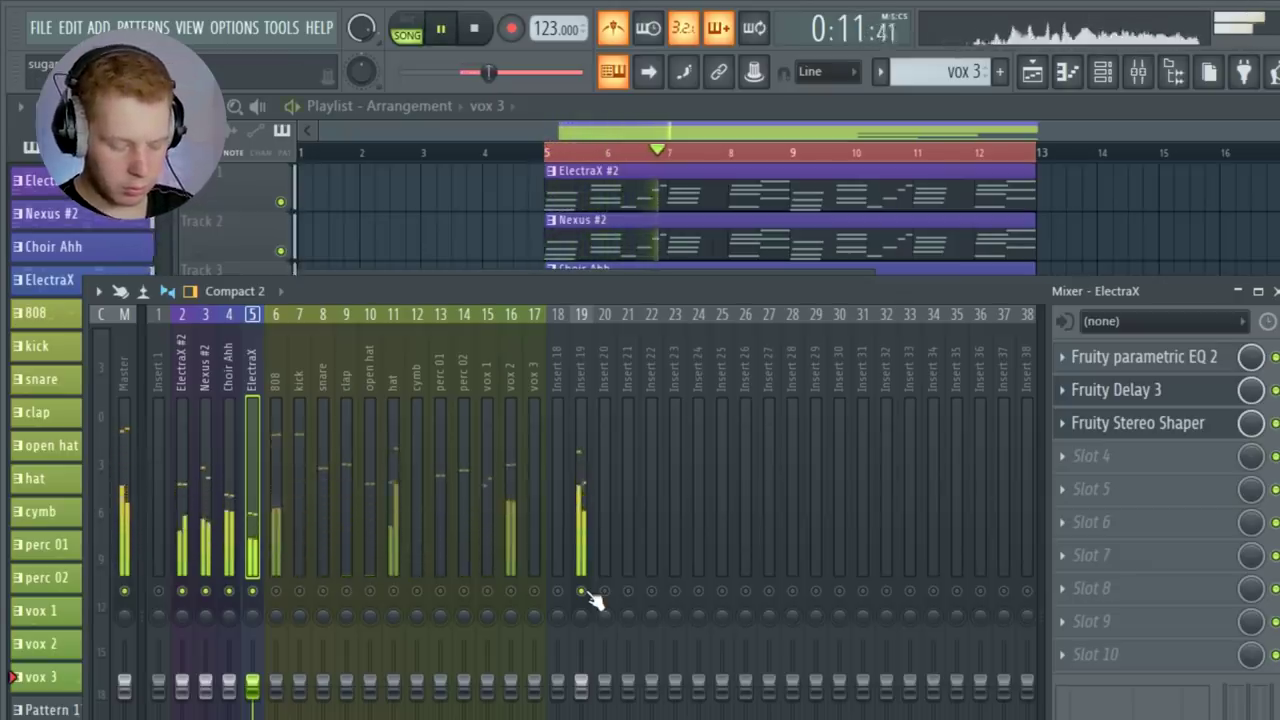
{"action": "left_click_drag", "start_coordinate": [251, 695], "coordinate": [251, 711]}
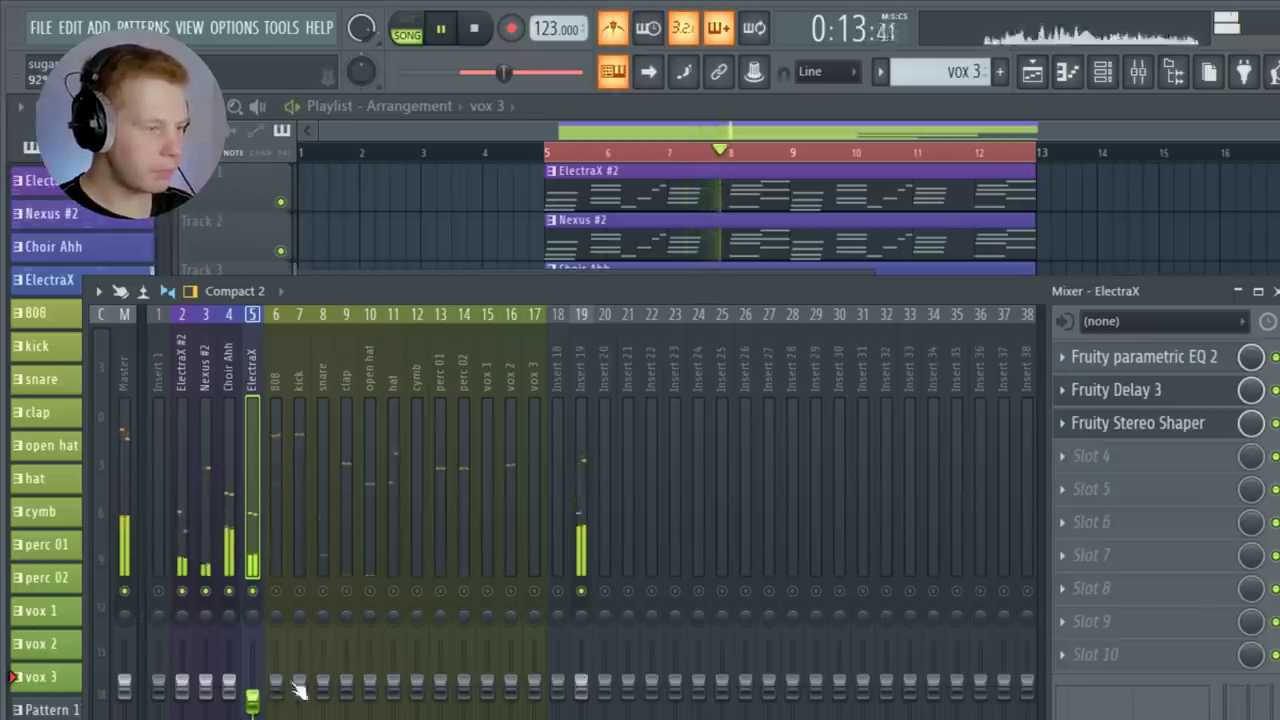
Load Maximus on the Insert 19 melody bus with the Master aid 1 preset and start playback
{"action": "left_click", "coordinate": [577, 347]}
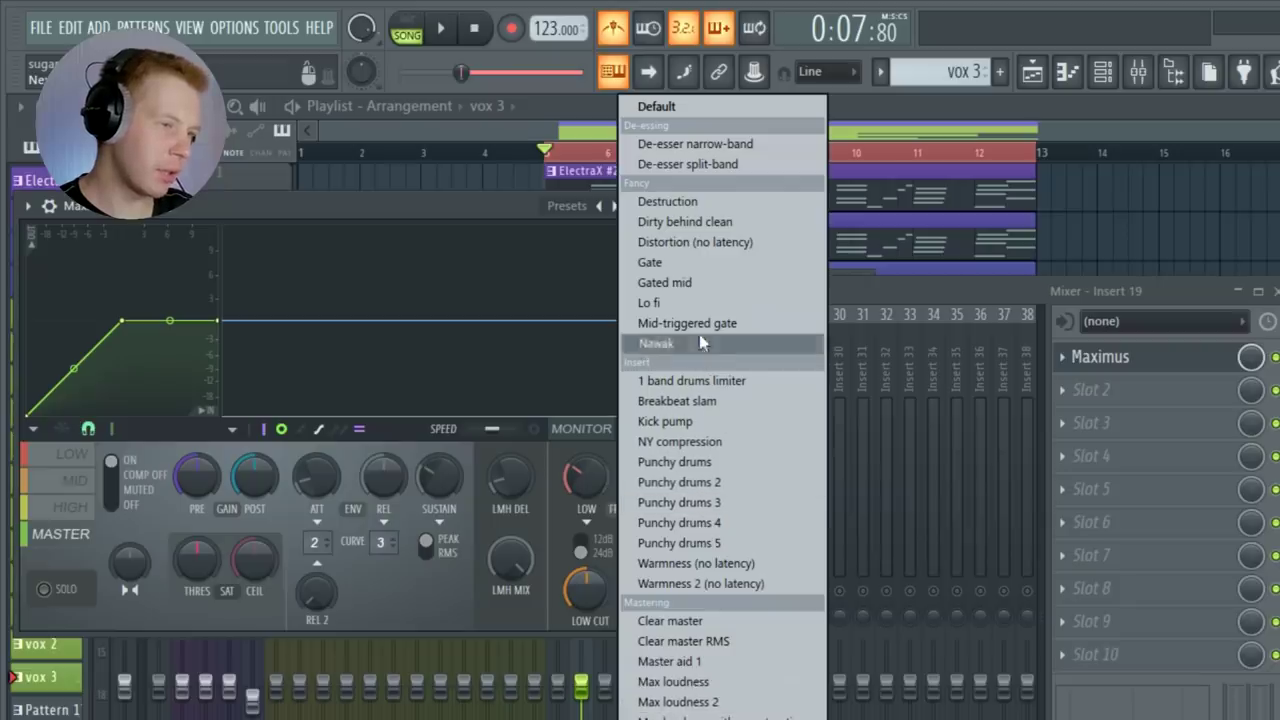
{"action": "left_click", "coordinate": [690, 661]}
{"action": "key", "text": "space"}
Add Fruity Parametric EQ 2 to Insert 19 with the 20Hz + 18kHz cut preset and raise its band 1 high-pass frequency
{"action": "left_click", "coordinate": [1078, 398]}
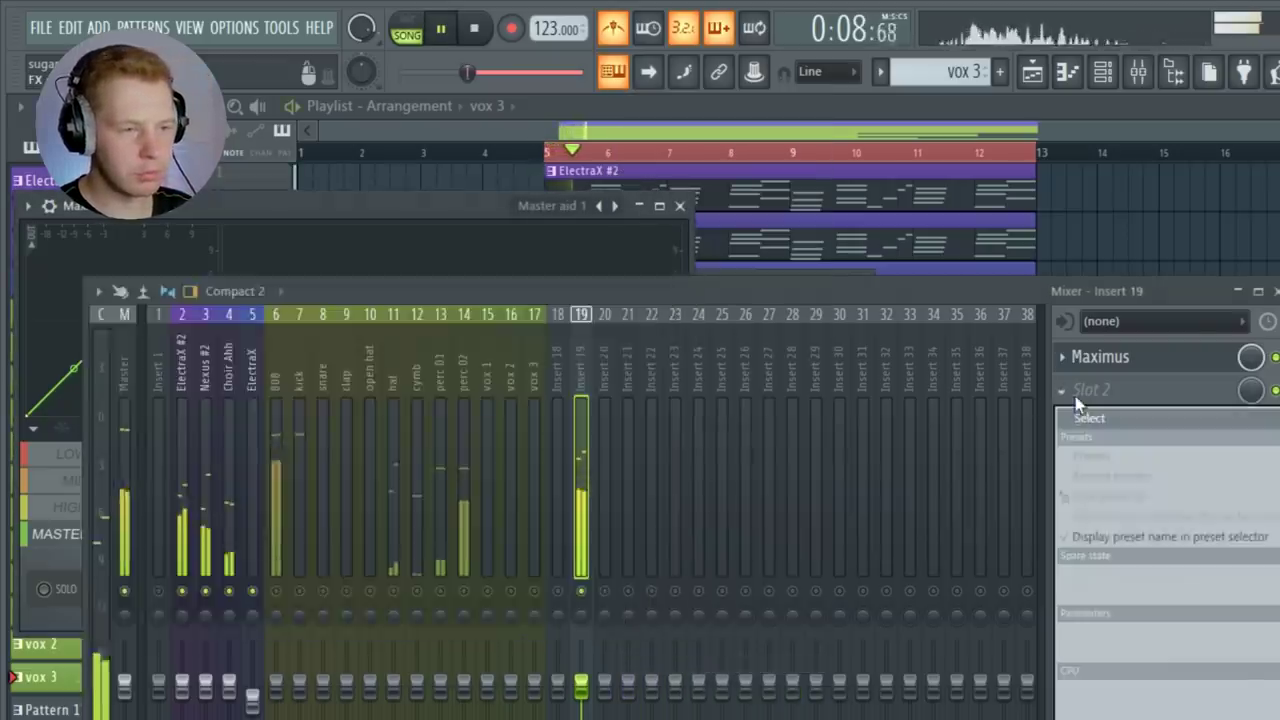
{"action": "left_click", "coordinate": [1275, 480]}
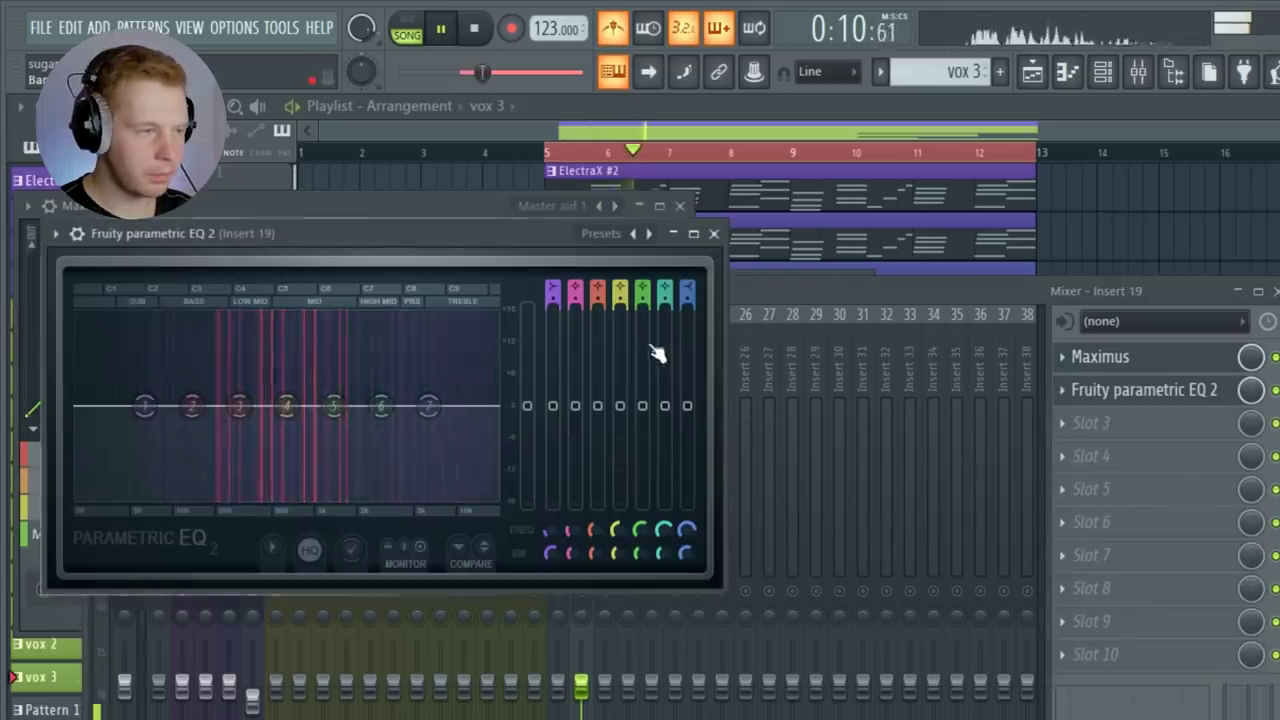
{"action": "left_click", "coordinate": [645, 236]}
{"action": "left_click", "coordinate": [698, 345]}
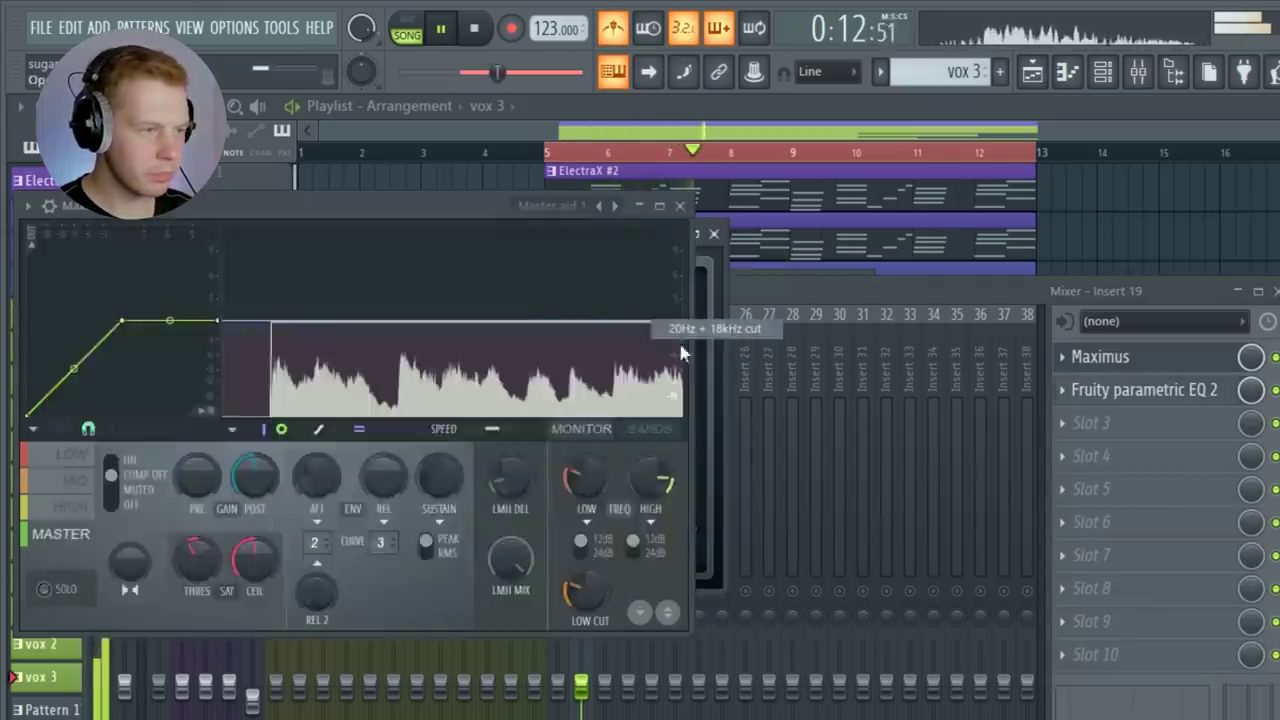
{"action": "left_click_drag", "start_coordinate": [549, 530], "coordinate": [549, 486]}
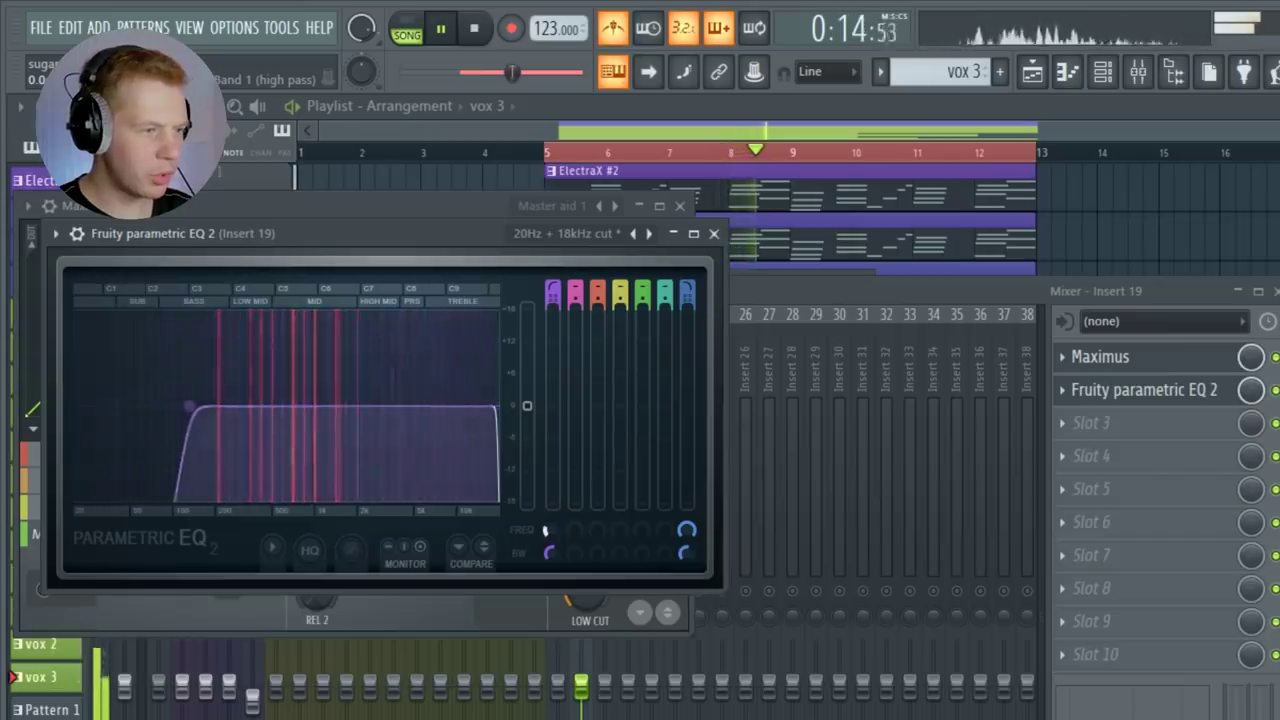
Load A1StereoControl in Insert 19's third slot and choose the preset GROUP Stereo 150% + SafeBass
{"action": "left_click", "coordinate": [1076, 444]}
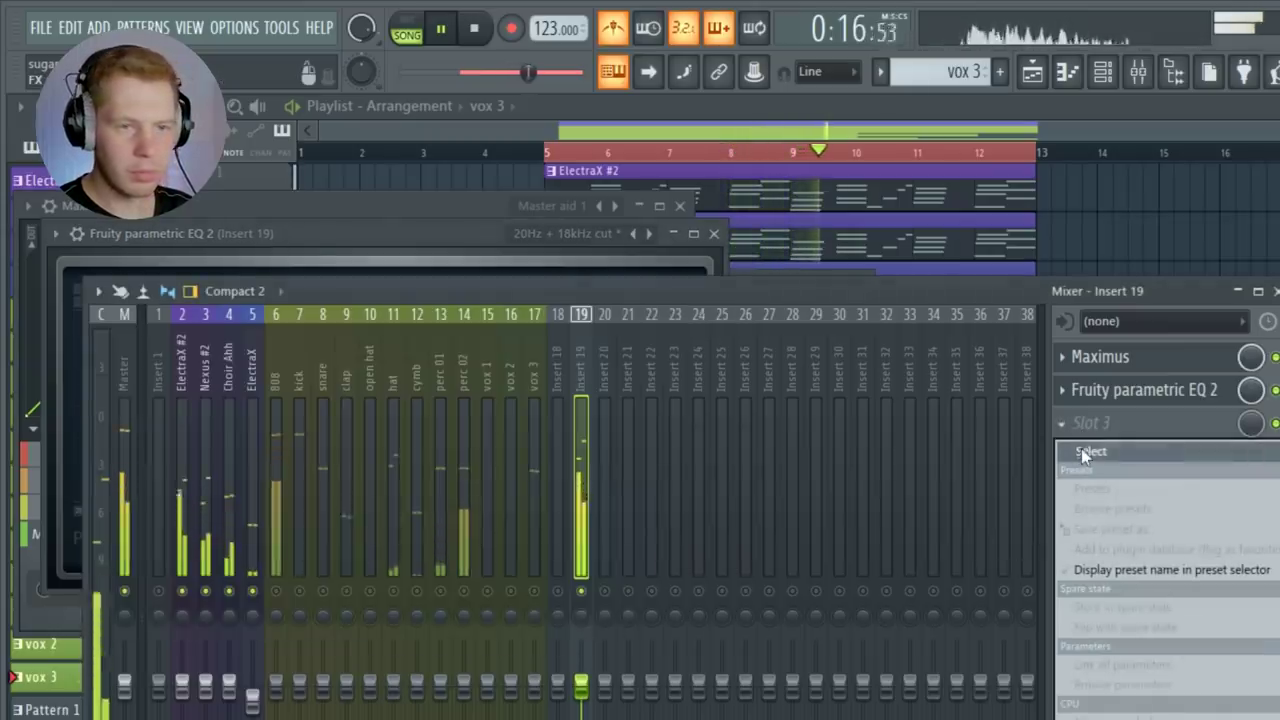
{"action": "left_click", "coordinate": [590, 358]}
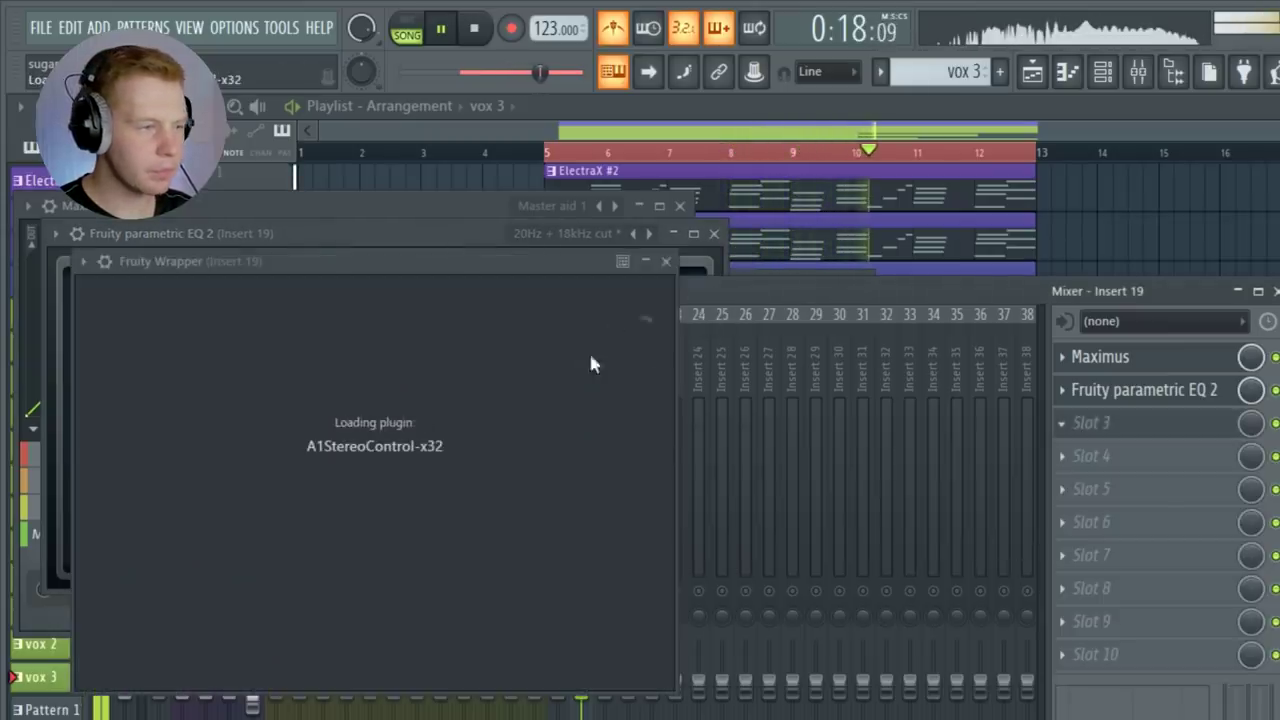
{"action": "left_click", "coordinate": [775, 344]}
{"action": "left_click", "coordinate": [775, 344]}
{"action": "left_click", "coordinate": [778, 338]}
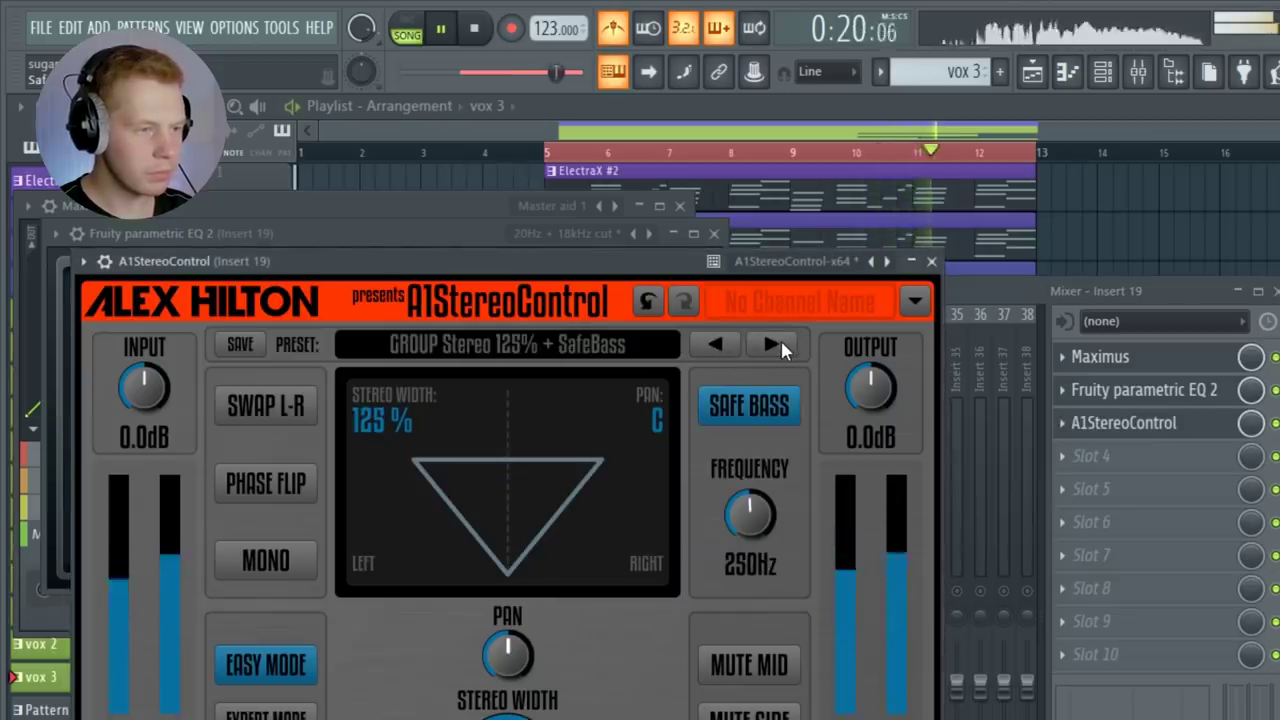
{"action": "left_click", "coordinate": [780, 338]}
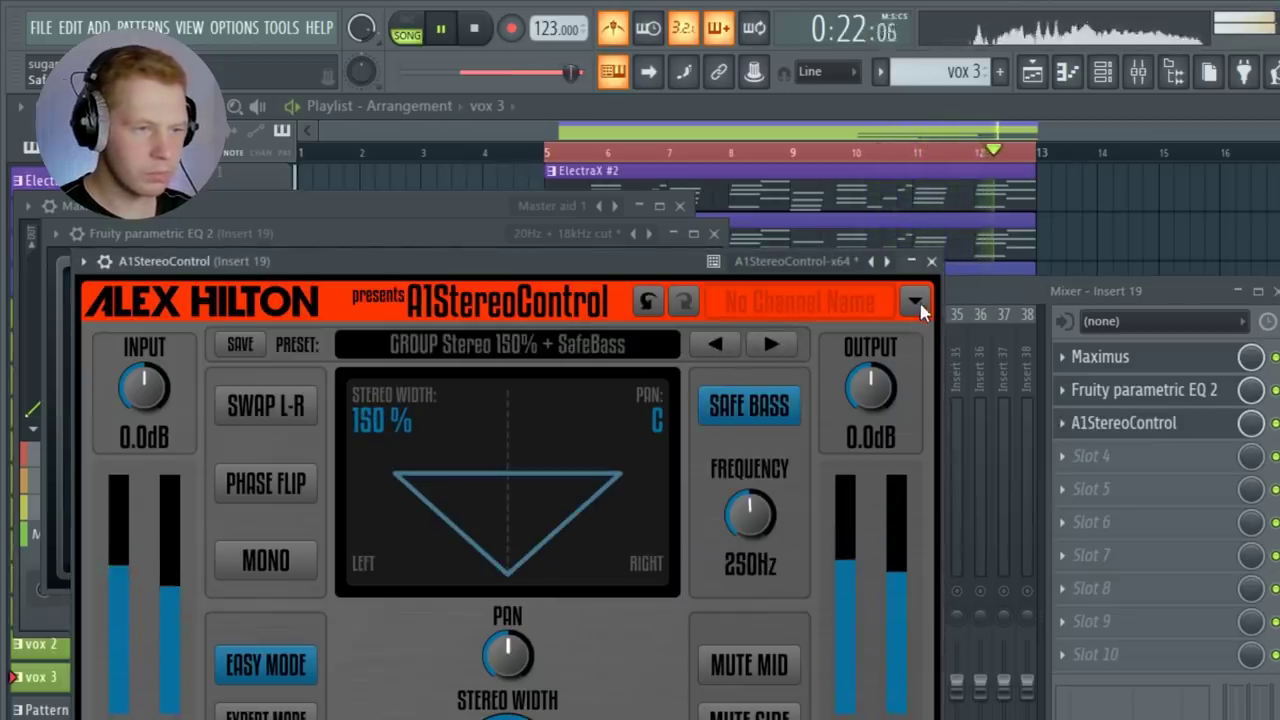
{"action": "left_click", "coordinate": [931, 262]}
Unsolo Insert 19 to re-enable all mixer tracks and play the full mix from the loop start
{"action": "key", "text": "space"}
{"action": "left_click", "coordinate": [786, 297]}
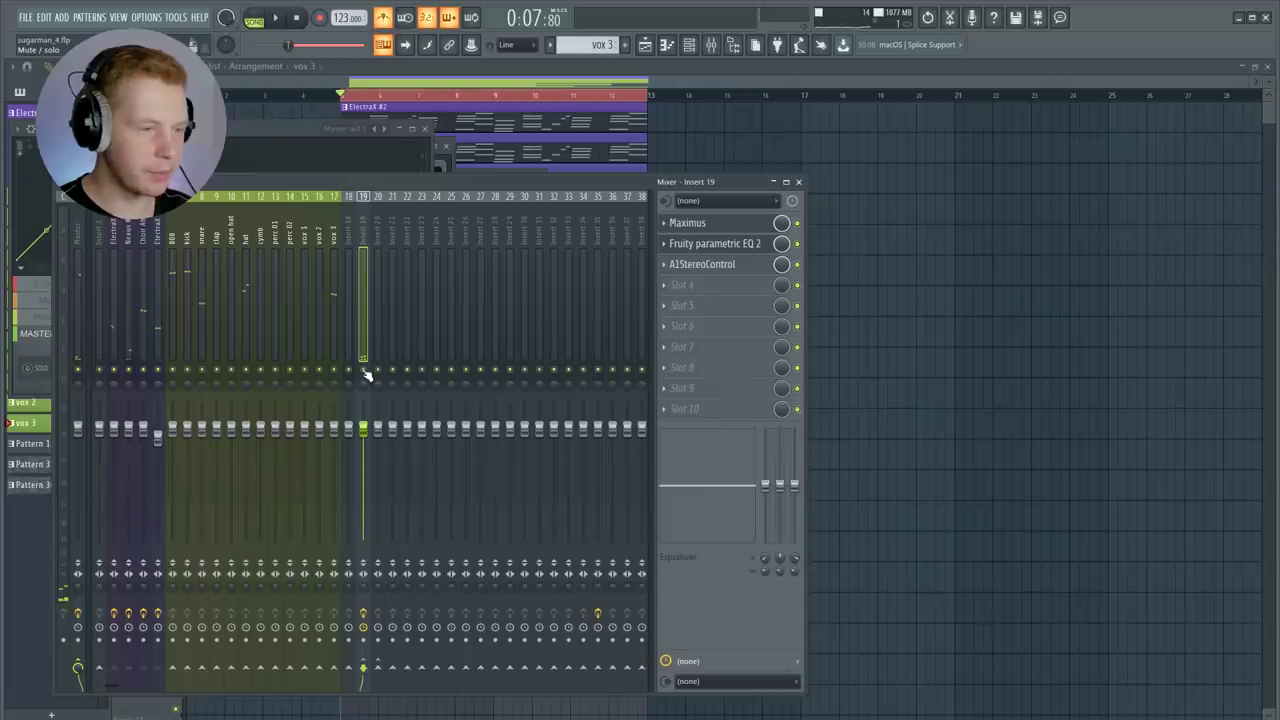
{"action": "key", "text": "space"}
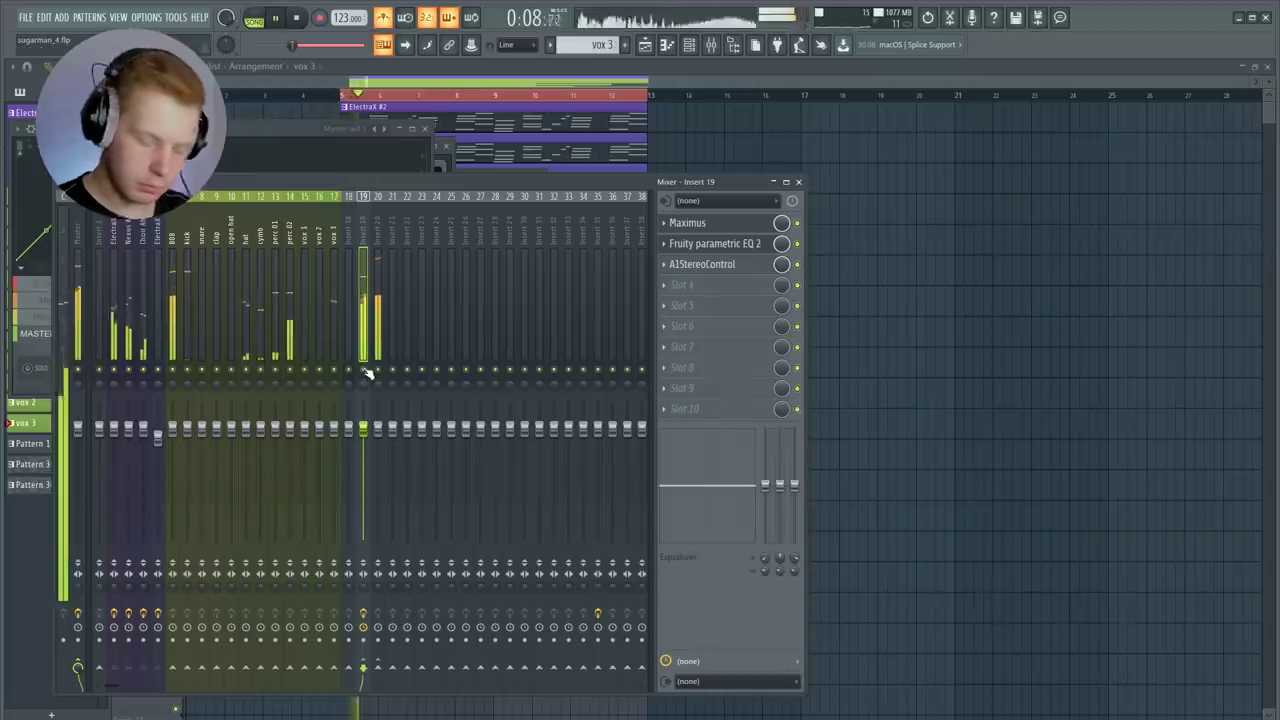
Stop playback and load Fruity Soft Clipper in the first effect slot of Insert 20
{"action": "key", "text": "space"}
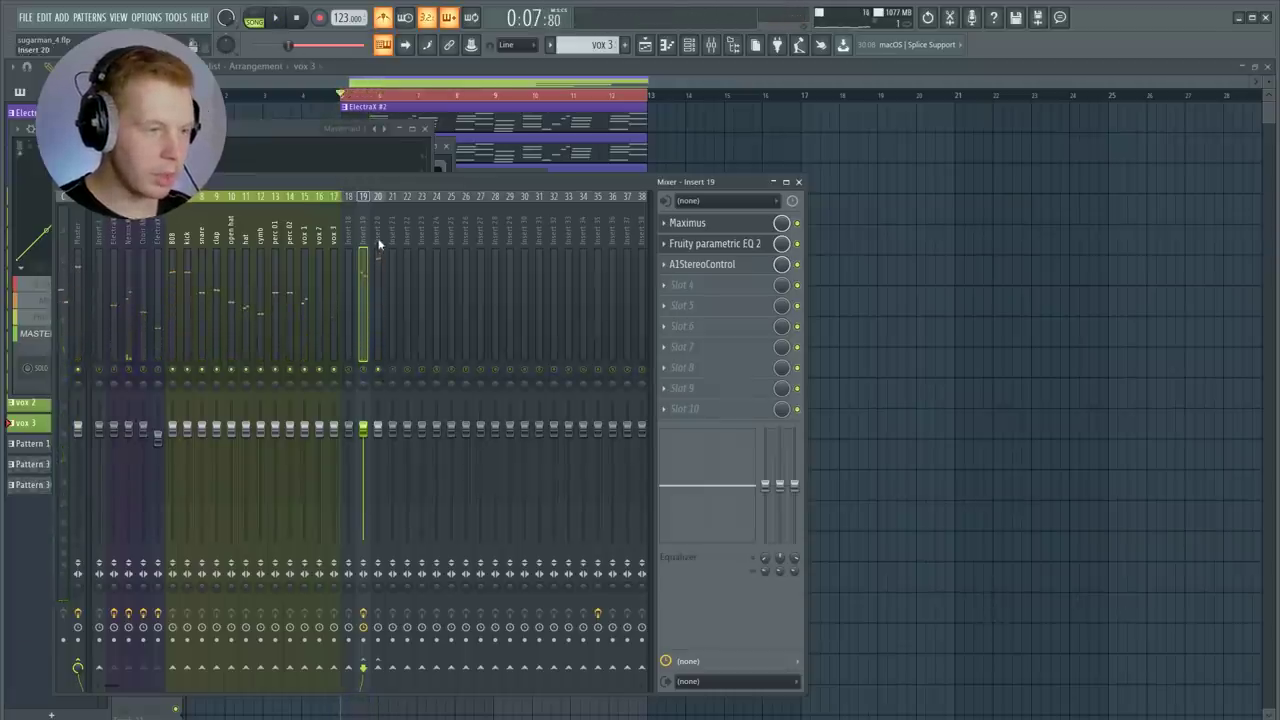
{"action": "left_click", "coordinate": [378, 244]}
{"action": "left_click", "coordinate": [664, 224]}
{"action": "mouse_move", "coordinate": [678, 238]}
{"action": "left_click", "coordinate": [965, 149]}
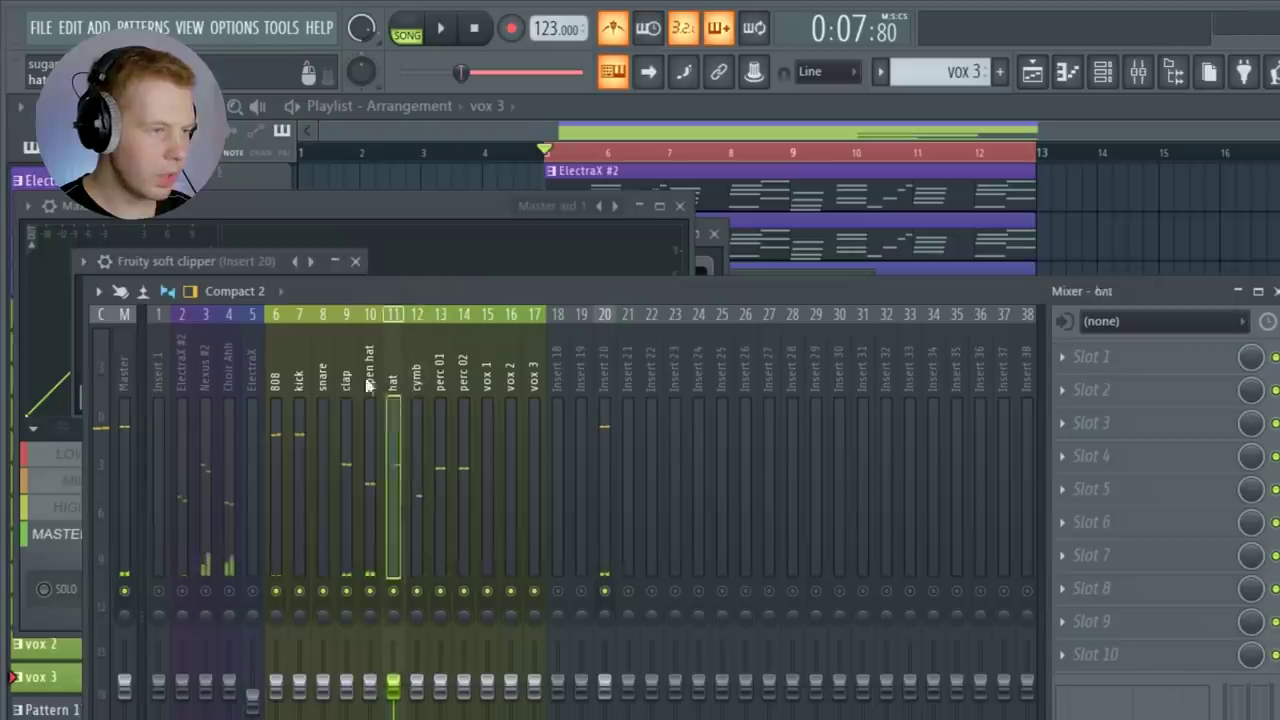
Select the kick mixer track and raise its volume fader
{"action": "left_click", "coordinate": [330, 390]}
{"action": "left_click", "coordinate": [300, 392]}
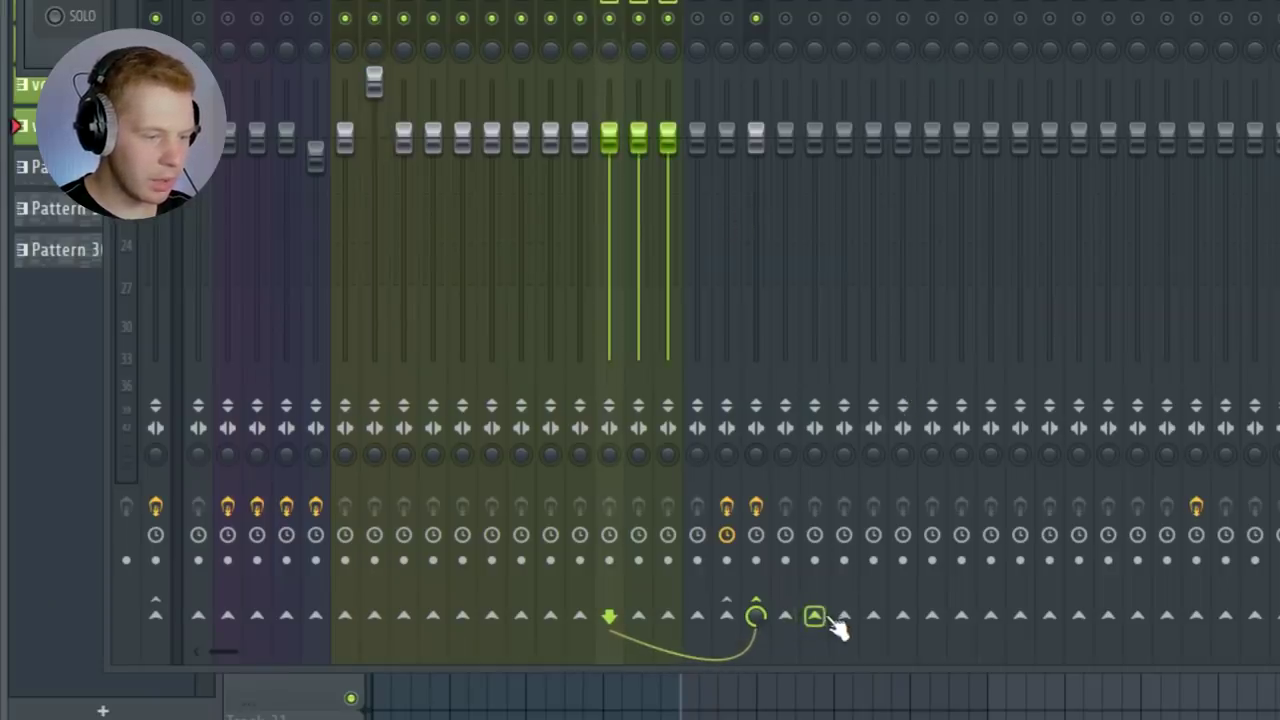
Route vox 1, vox 2 and vox 3 only to Insert 24, name it vox, and route it only to Insert 20
{"action": "right_click", "coordinate": [862, 620]}
{"action": "left_click", "coordinate": [945, 582]}
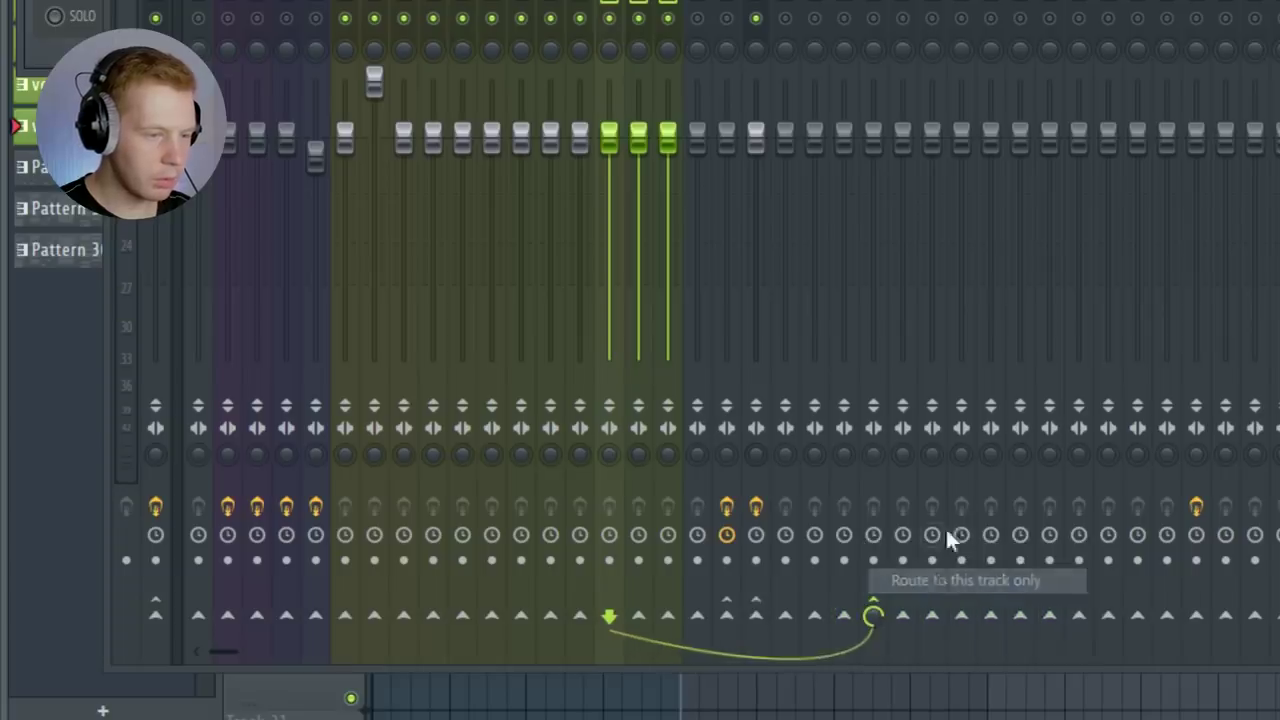
{"action": "left_click", "coordinate": [882, 26]}
{"action": "right_click", "coordinate": [756, 615]}
{"action": "left_click", "coordinate": [840, 580]}
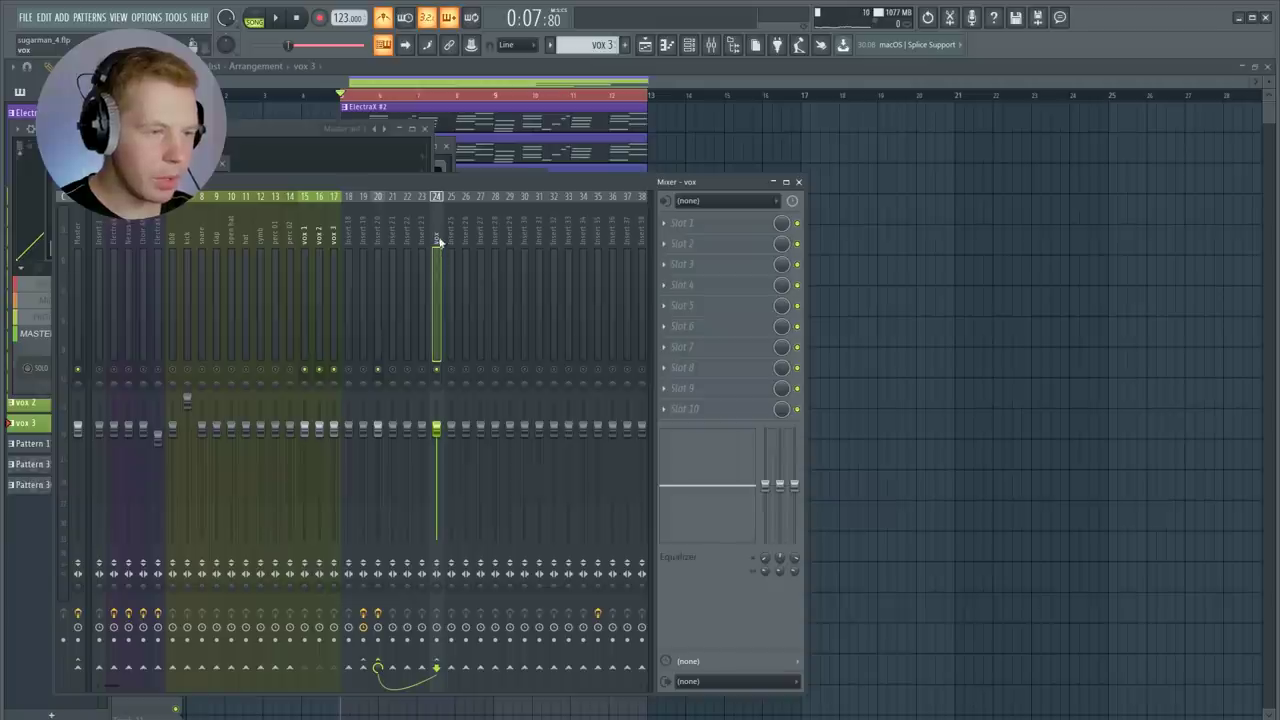
Load Fruity Reeverb 2 in the vox bus's first slot and lower its wet level while playing the beat
{"action": "left_click", "coordinate": [665, 224]}
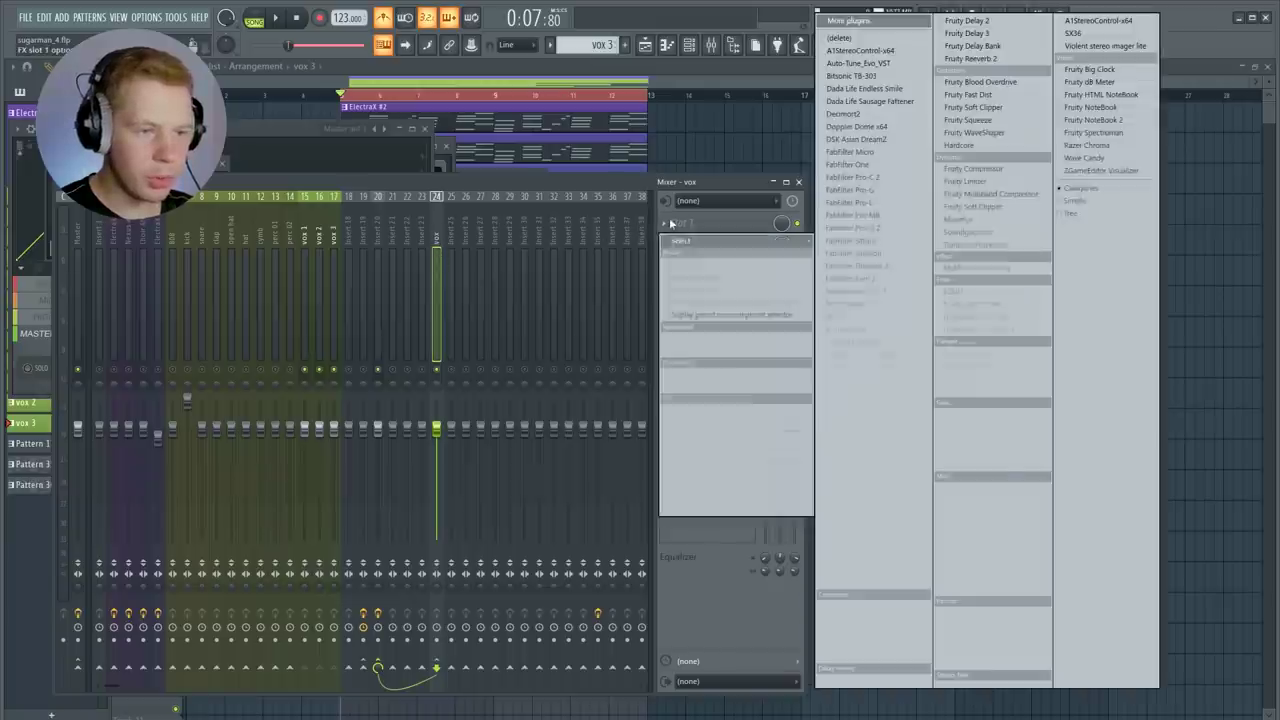
{"action": "left_click", "coordinate": [971, 58]}
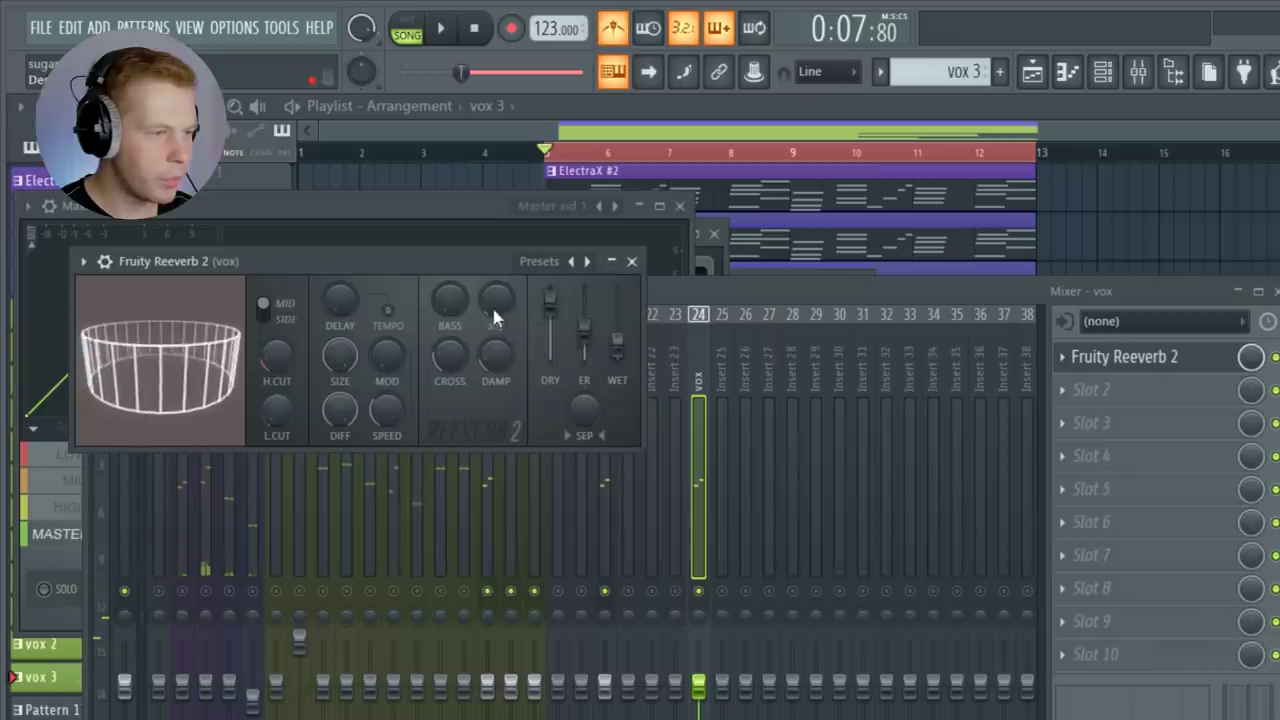
{"action": "key", "text": "space"}
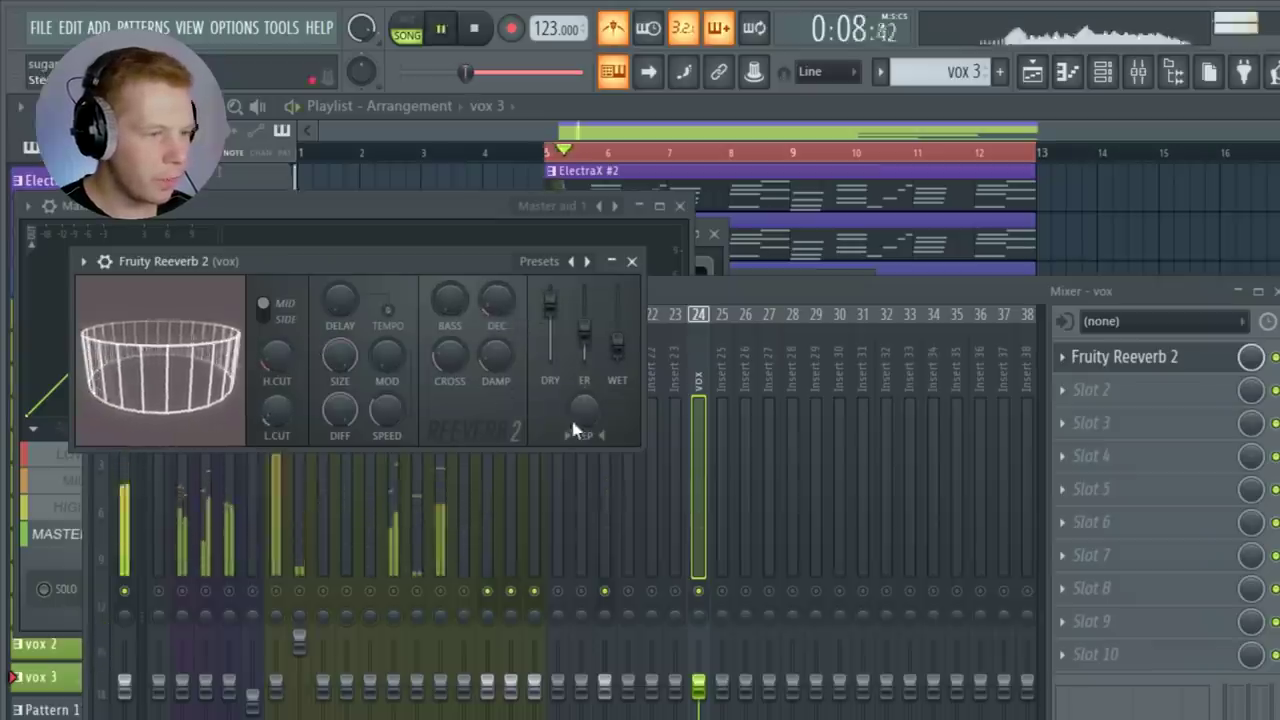
{"action": "left_click_drag", "start_coordinate": [617, 346], "coordinate": [617, 353]}
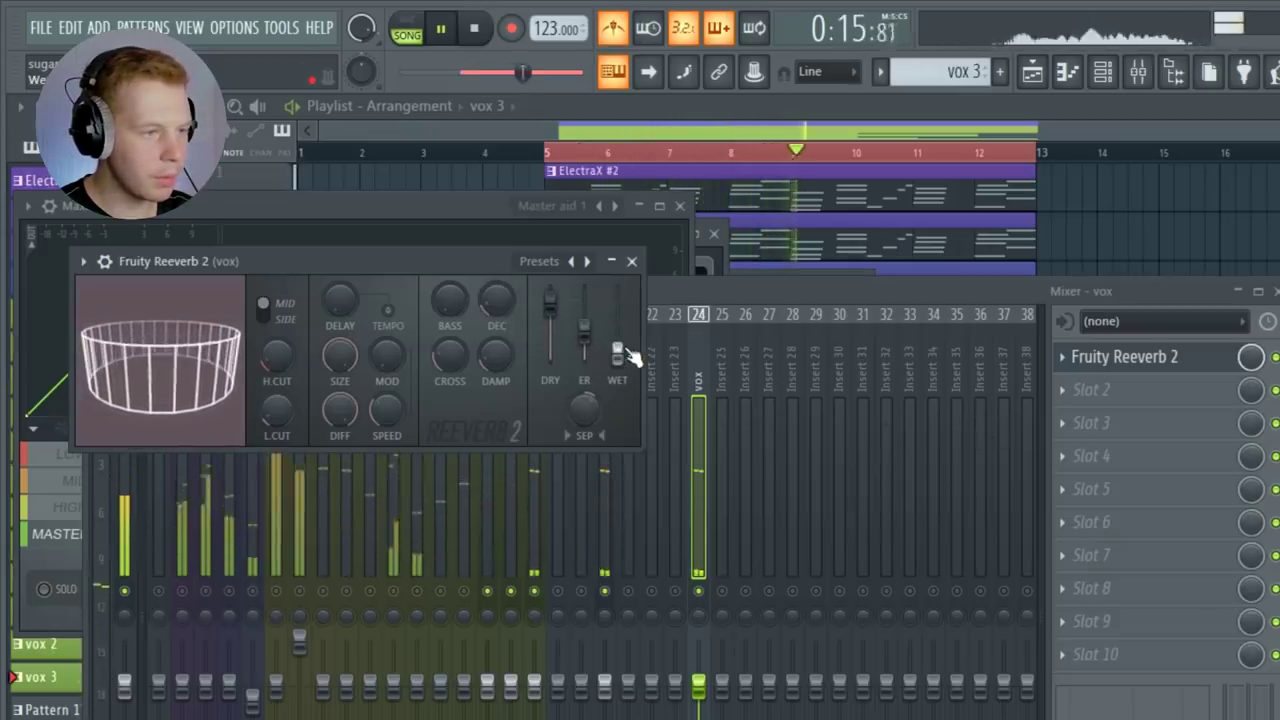
{"action": "key", "text": "space"}
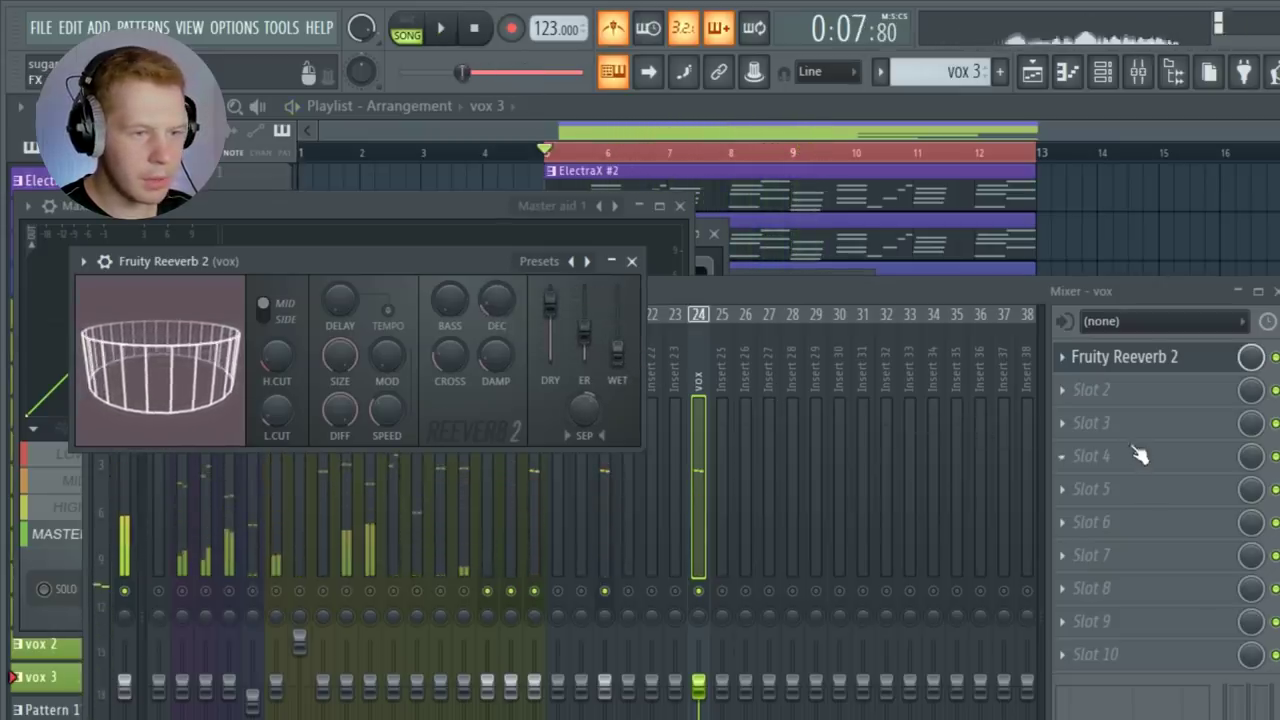
Add Fruity Parametric EQ 2 to the vox bus with the 20Hz + 18kHz cut preset and raise its band 1 frequency
{"action": "left_click", "coordinate": [1238, 392]}
{"action": "left_click", "coordinate": [1270, 500]}
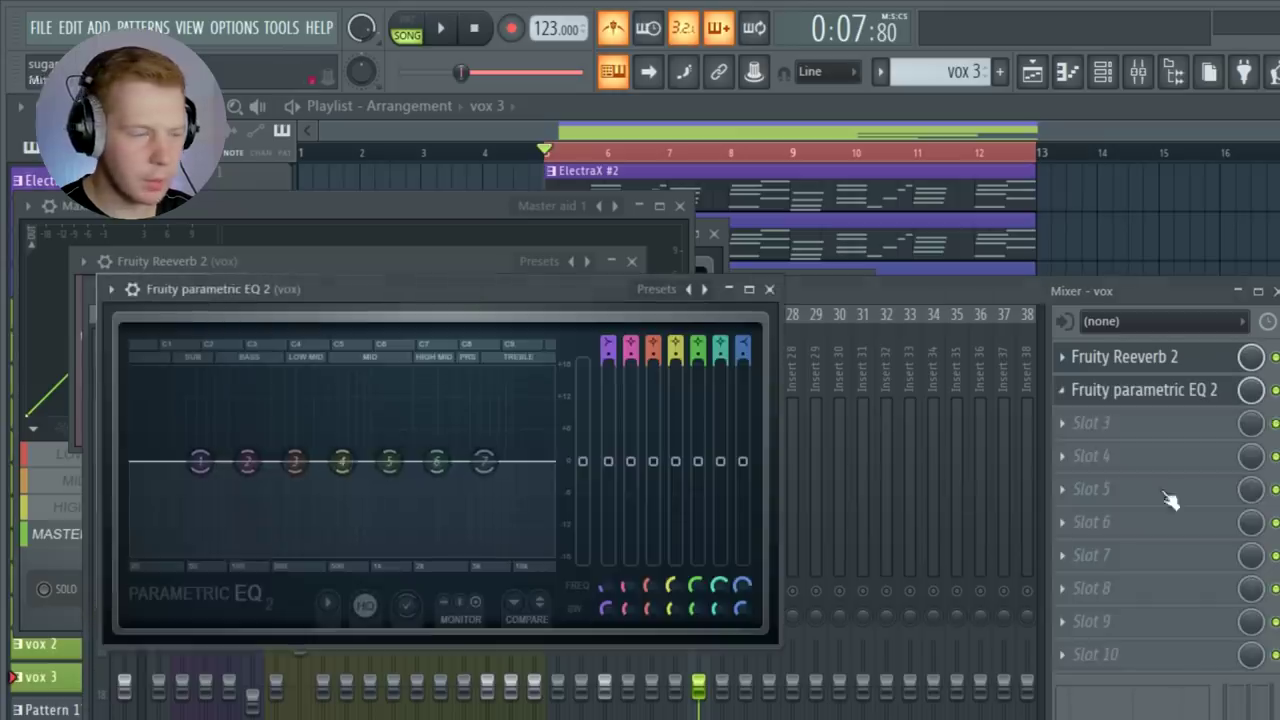
{"action": "right_click", "coordinate": [705, 289]}
{"action": "left_click", "coordinate": [766, 377]}
{"action": "left_click_drag", "start_coordinate": [602, 586], "coordinate": [602, 576]}
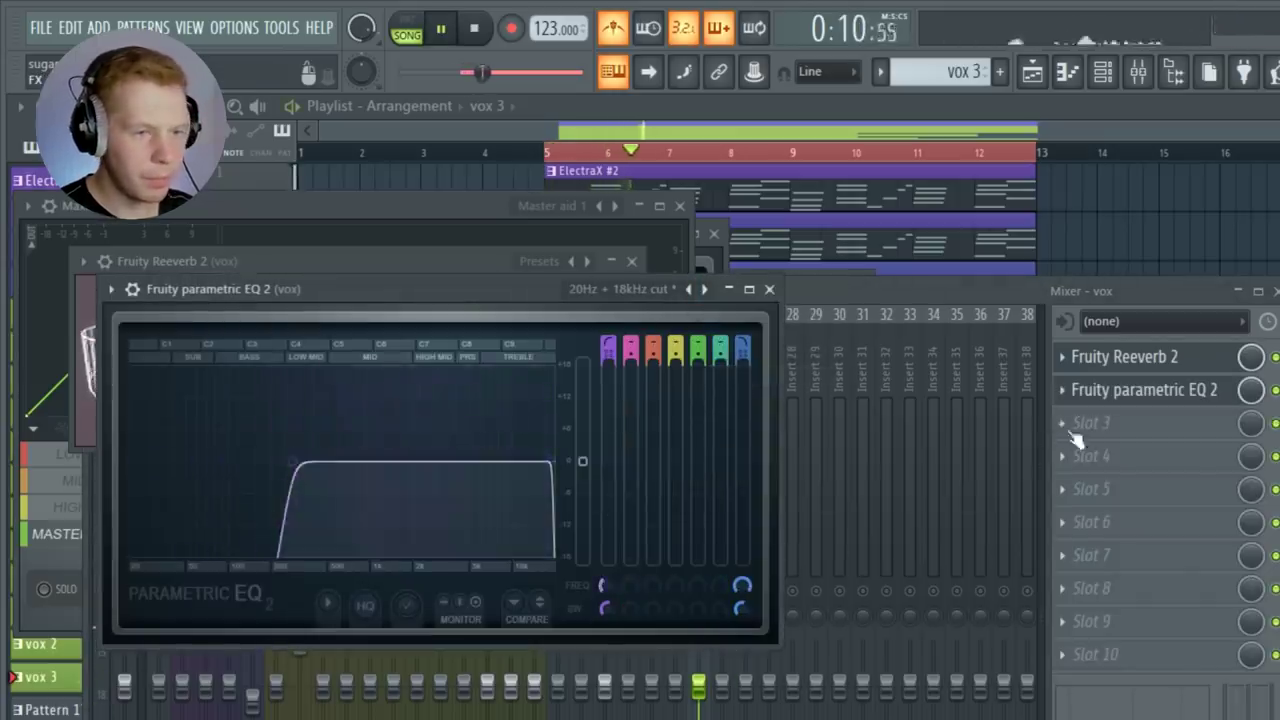
Load Fruity Stereo Shaper in the vox bus's third slot, re-enable all tracks and hide the mixer
{"action": "left_click", "coordinate": [1062, 424]}
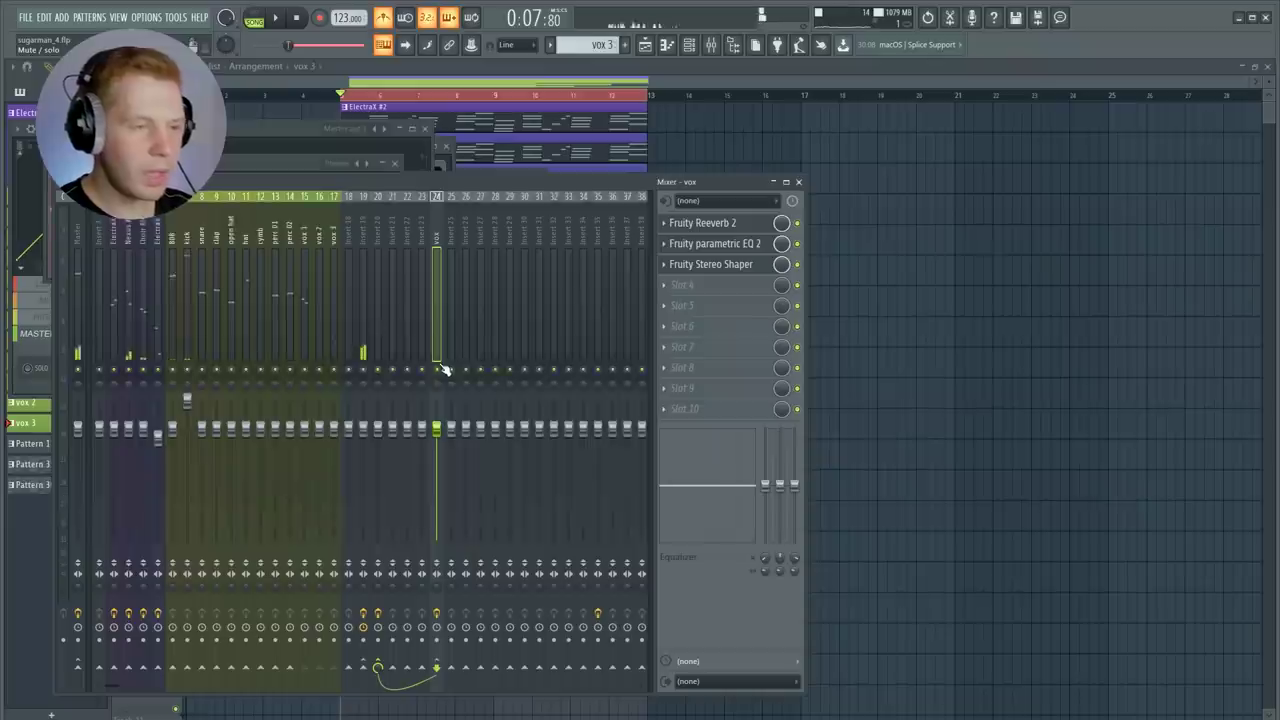
{"action": "key", "text": "F9"}
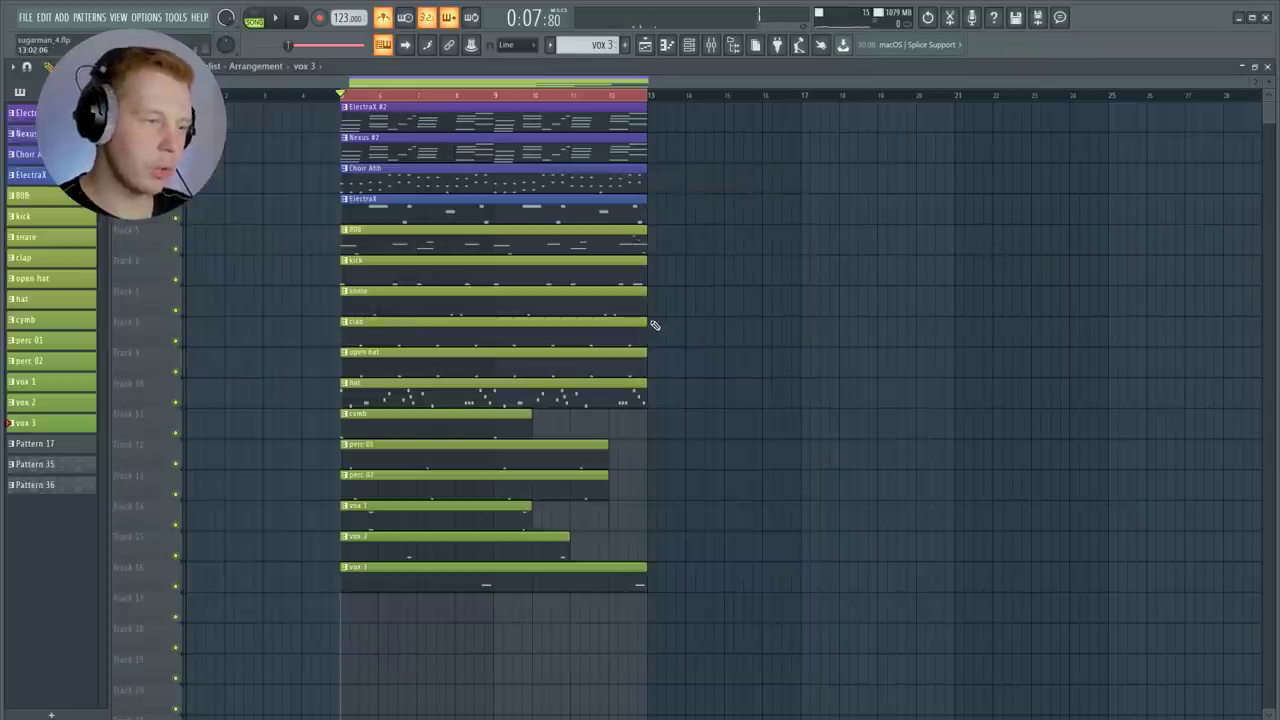
Show note panning in the open hat's piano roll and pan its hits alternately to opposite sides
{"action": "double_click", "coordinate": [438, 366]}
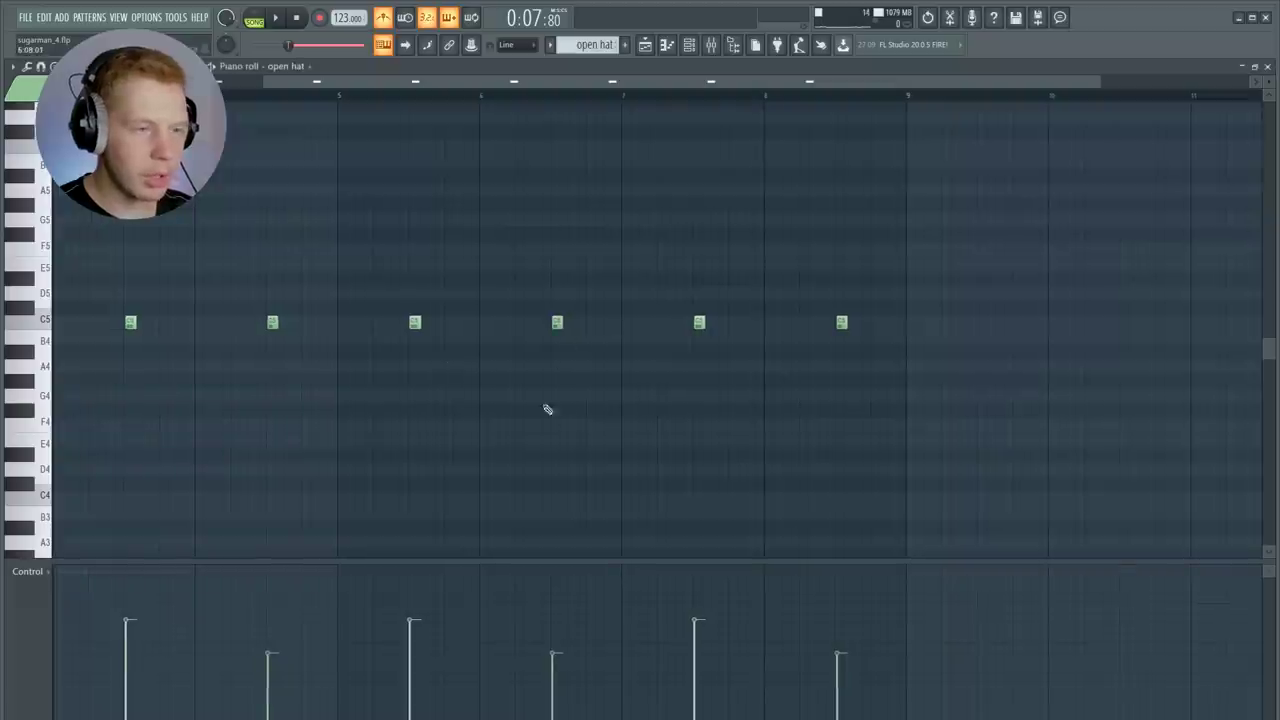
{"action": "right_click", "coordinate": [28, 589]}
{"action": "left_click", "coordinate": [52, 609]}
{"action": "left_click_drag", "start_coordinate": [86, 243], "coordinate": [834, 457]}
{"action": "left_click_drag", "start_coordinate": [1111, 370], "coordinate": [1125, 400]}
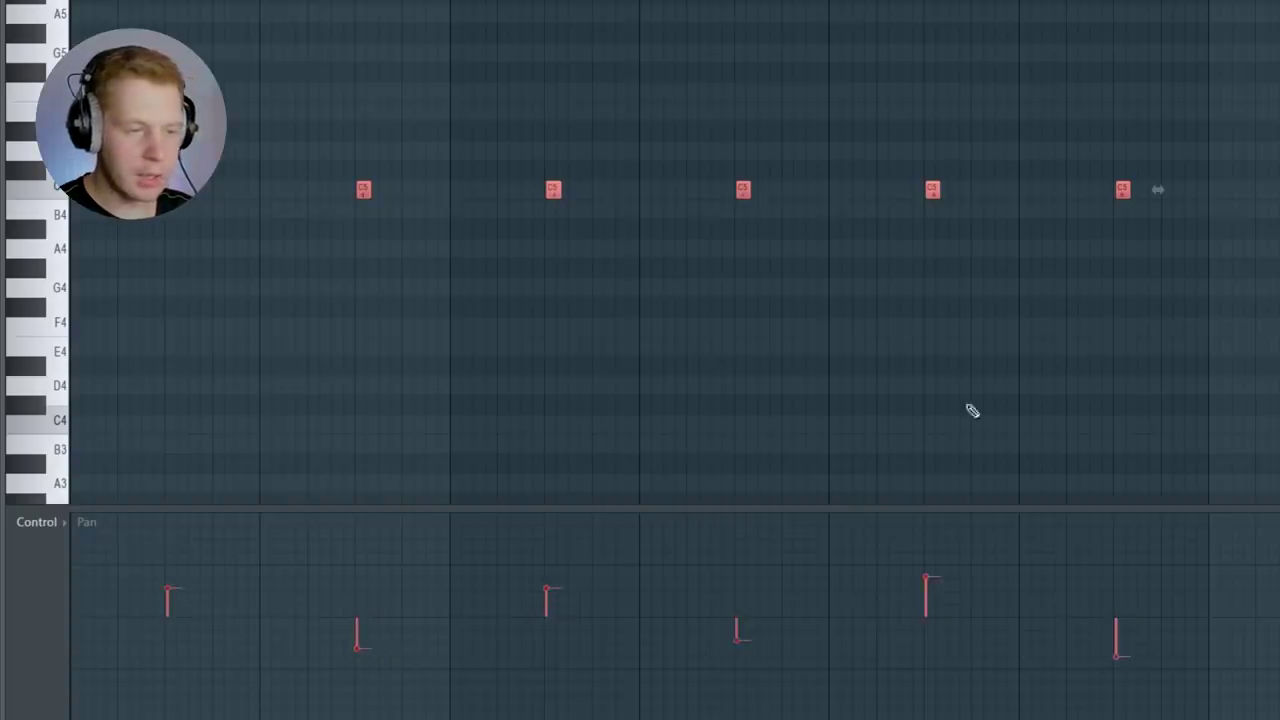
Offset the panning of individual notes in the perc 01 and perc 02 piano rolls
{"action": "left_click", "coordinate": [370, 2]}
{"action": "left_click", "coordinate": [408, 135]}
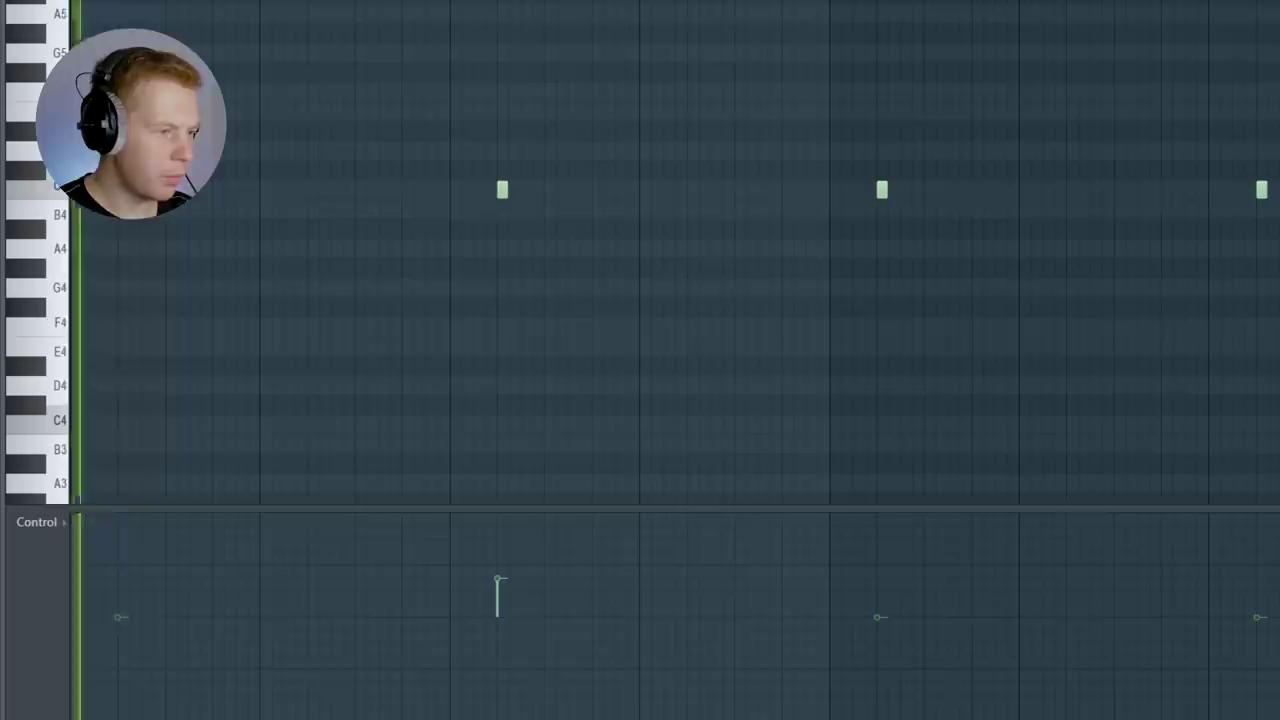
{"action": "left_click", "coordinate": [118, 577]}
{"action": "left_click", "coordinate": [497, 665]}
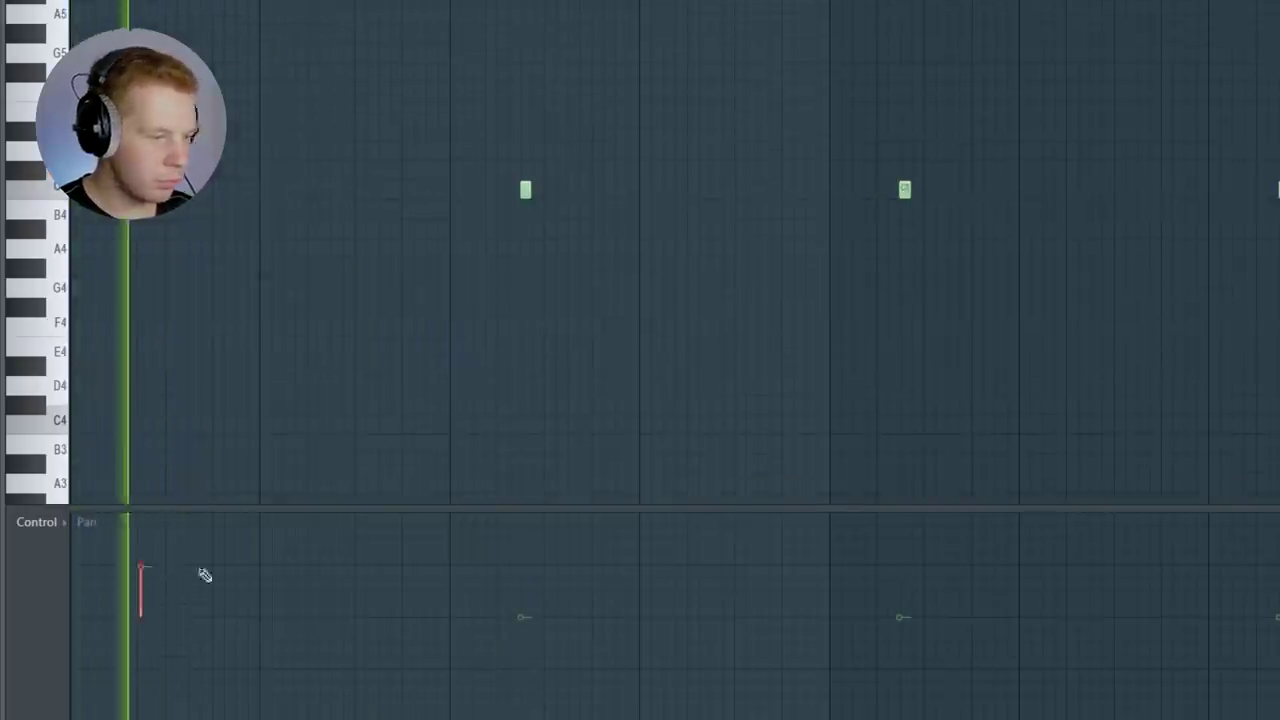
{"action": "left_click", "coordinate": [520, 552]}
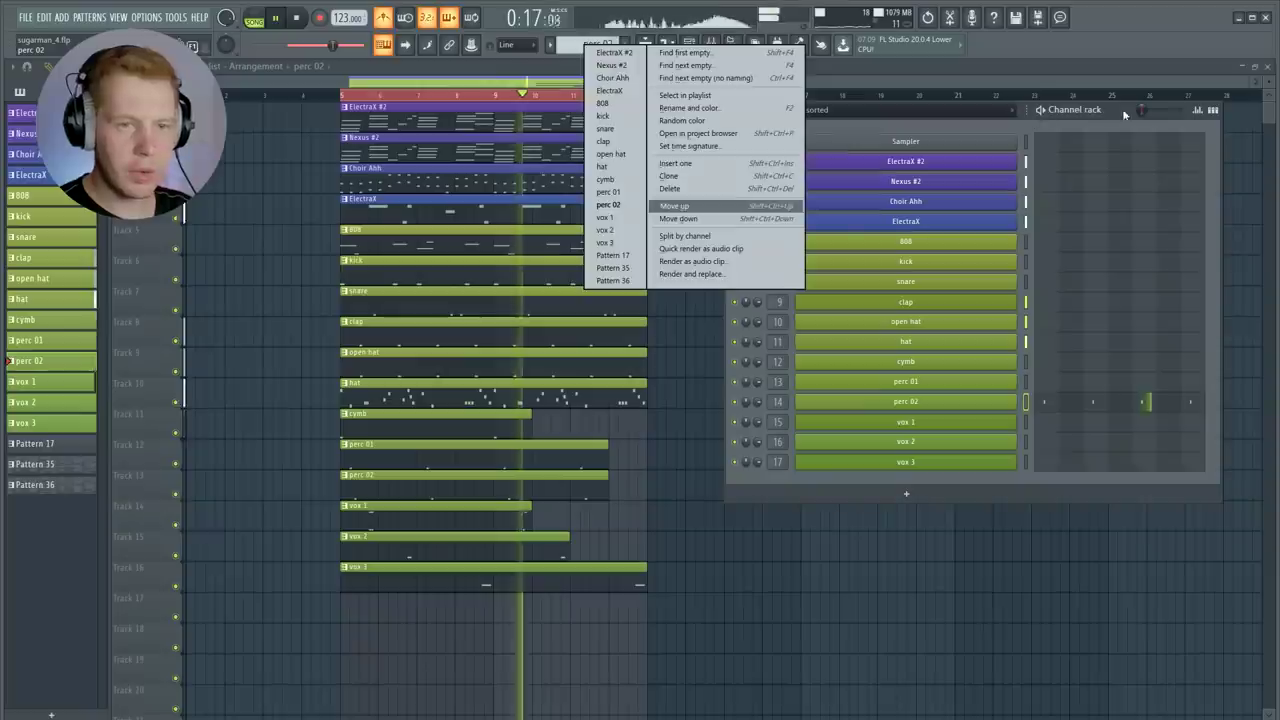
Return to the mixer and lower the faders of the vox bus, vox 1 and vox 2 during playback
{"action": "left_click", "coordinate": [836, 66]}
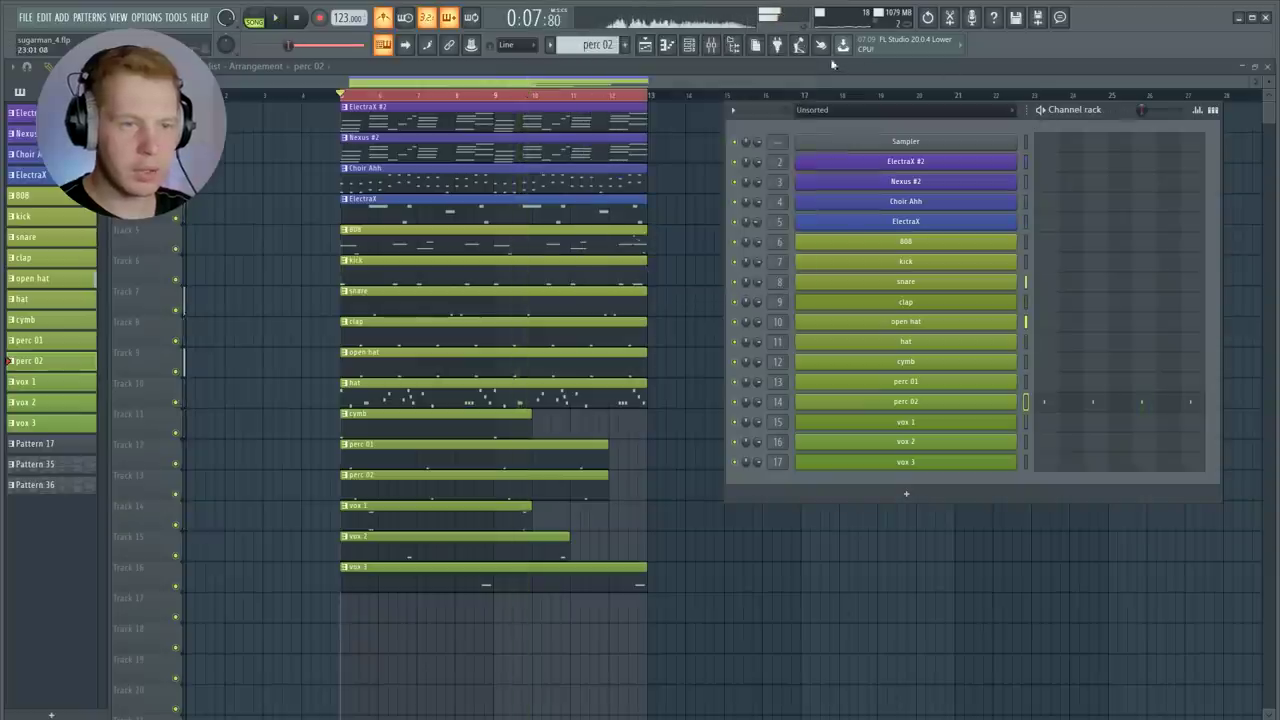
{"action": "left_click", "coordinate": [733, 47]}
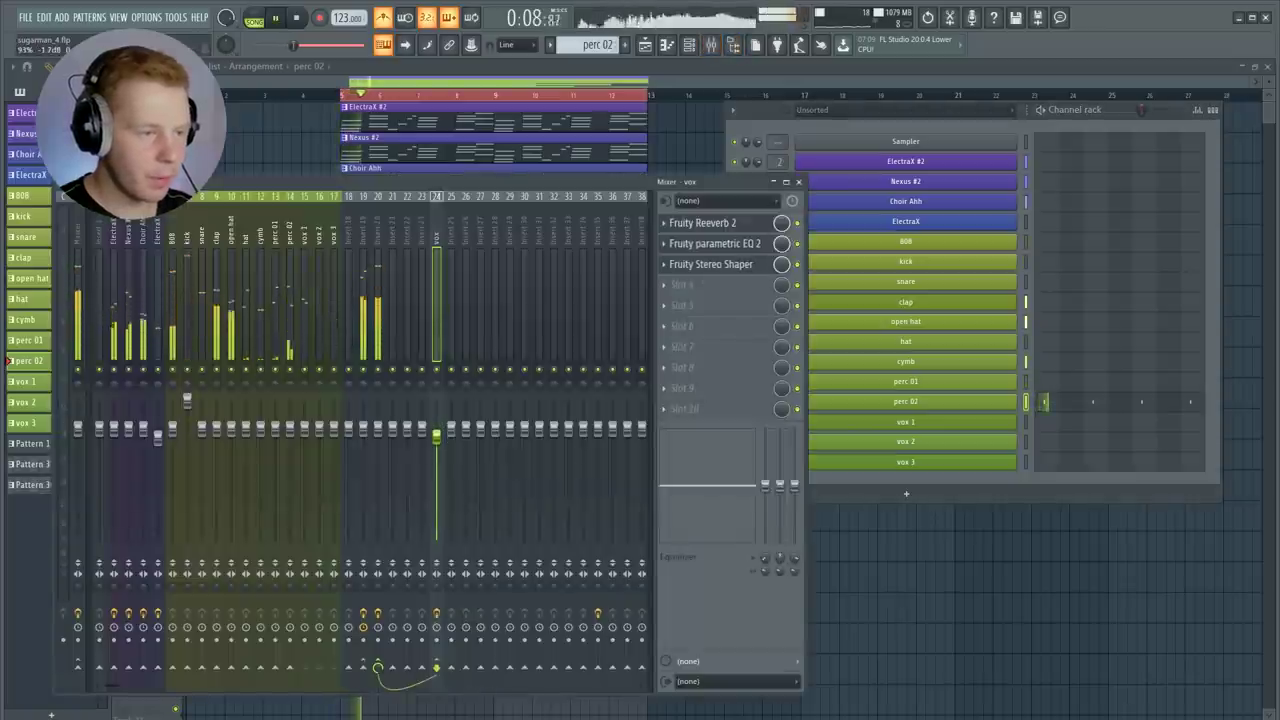
{"action": "left_click", "coordinate": [315, 359]}
{"action": "mouse_move", "coordinate": [304, 431]}
{"action": "left_mouse_down"}
{"action": "mouse_move", "coordinate": [320, 433]}
{"action": "mouse_move", "coordinate": [305, 445]}
{"action": "left_mouse_up"}
{"action": "left_click_drag", "start_coordinate": [319, 441], "coordinate": [305, 449]}
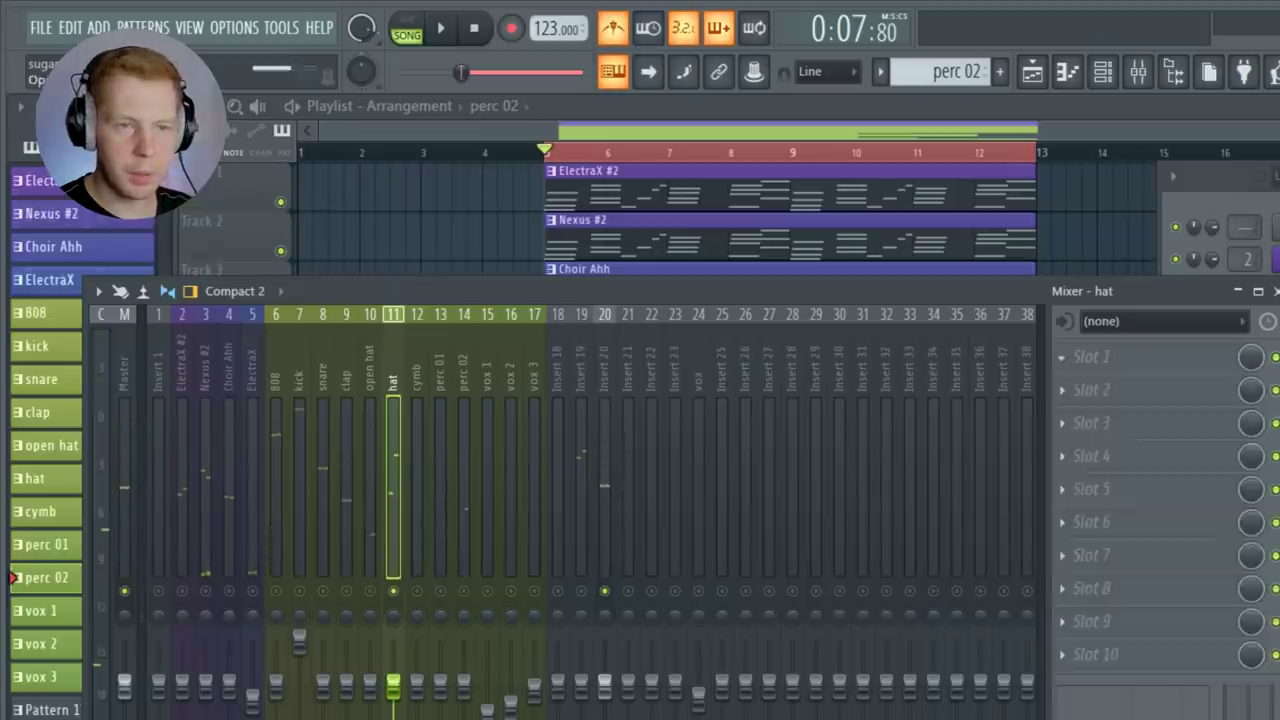
Apply the Send_low preset to Fruity Reeverb 2 on the hat track, reset its dry level and lower its wet level
{"action": "left_click", "coordinate": [530, 205]}
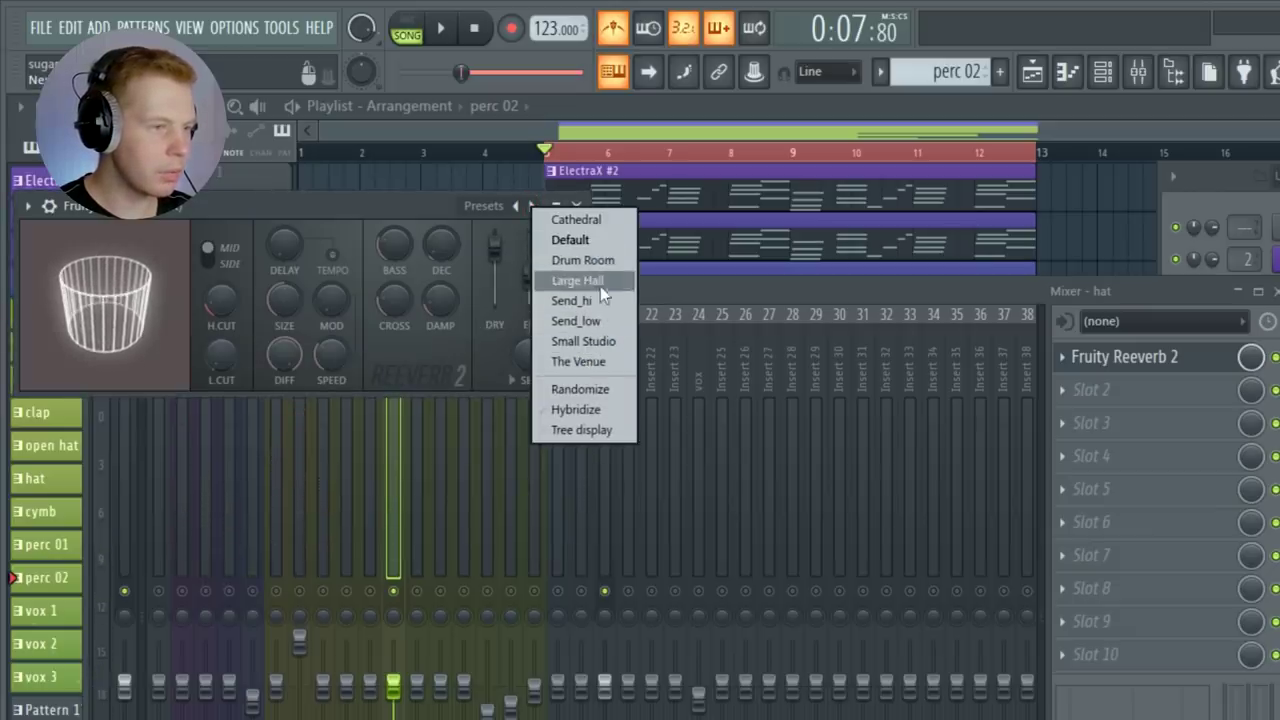
{"action": "left_click", "coordinate": [598, 326]}
{"action": "key", "text": "space"}
{"action": "key", "text": "space"}
{"action": "right_click", "coordinate": [494, 297]}
{"action": "left_click", "coordinate": [521, 316]}
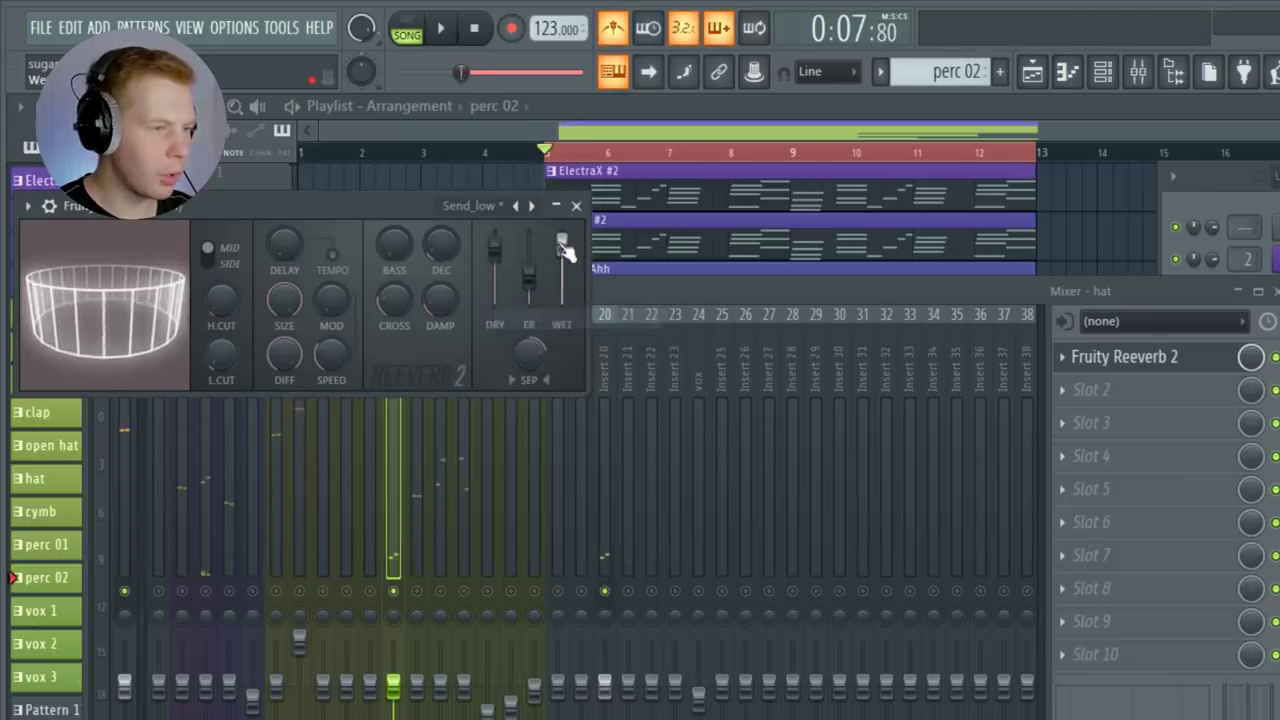
{"action": "key", "text": "space"}
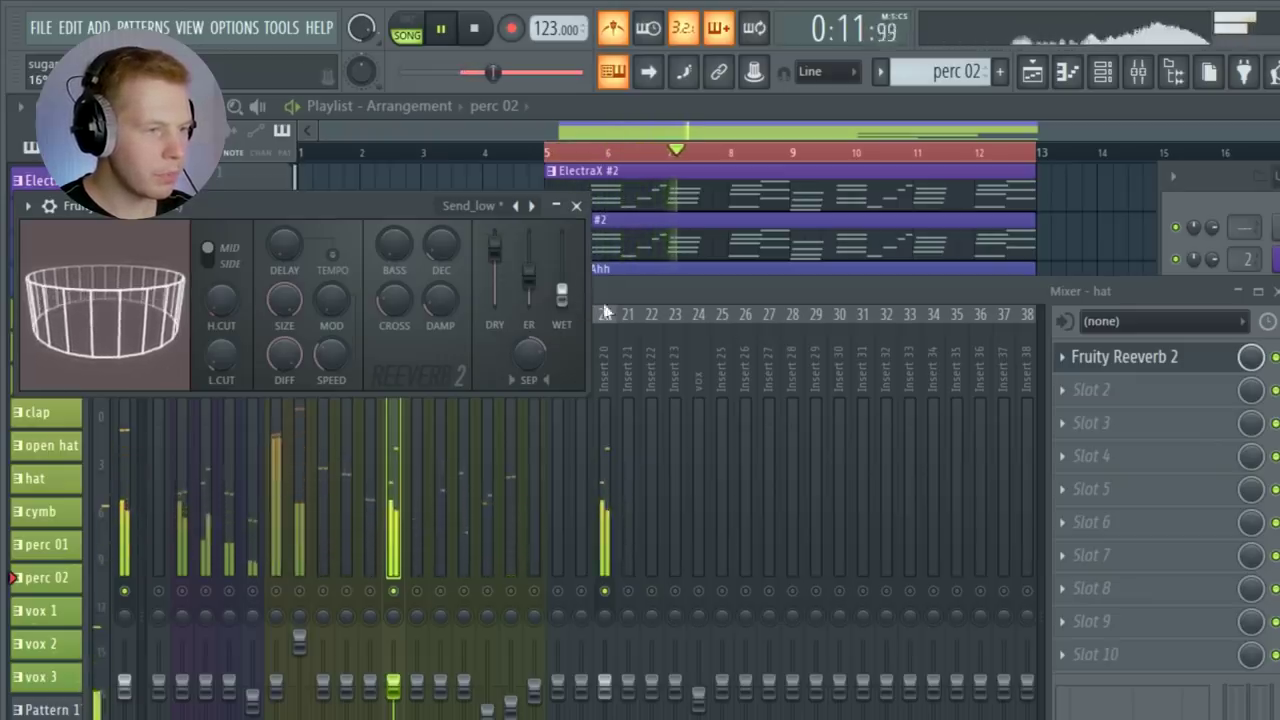
Load Fruity Stereo Shaper in the hat's second slot with the Stereoize 2 preset and close the reverb window
{"action": "left_click", "coordinate": [1140, 392]}
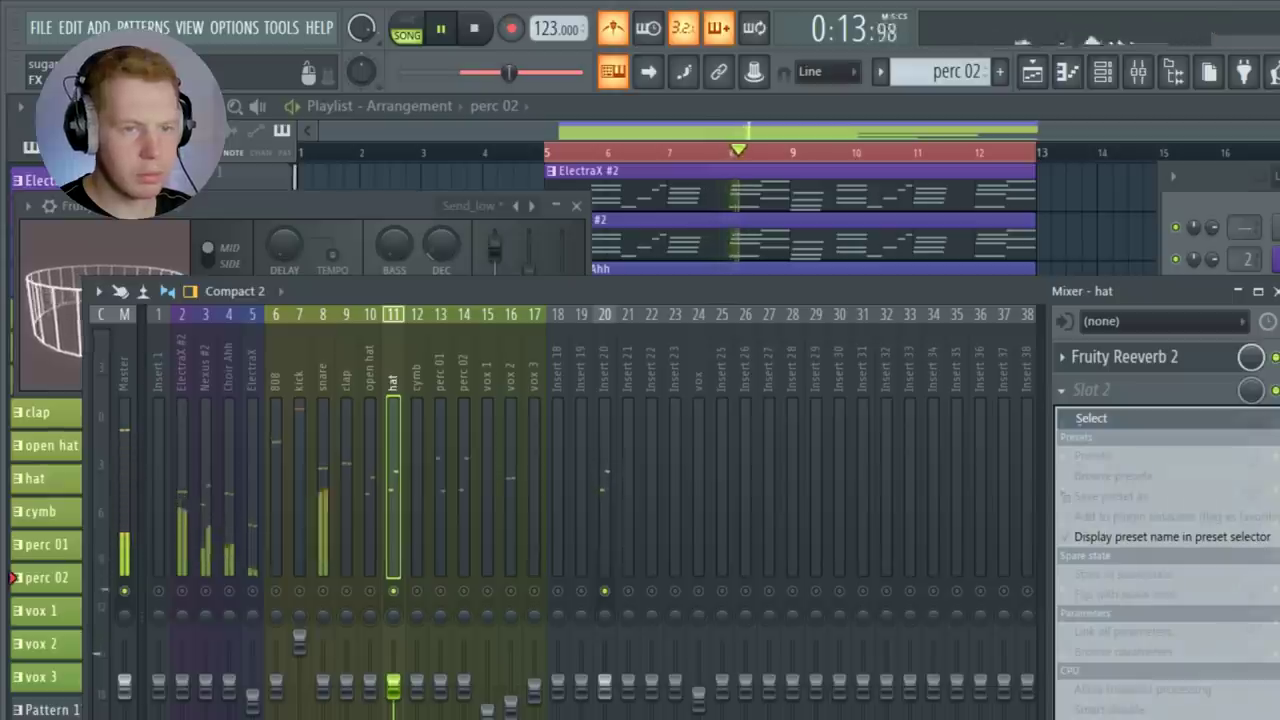
{"action": "left_click", "coordinate": [1279, 600]}
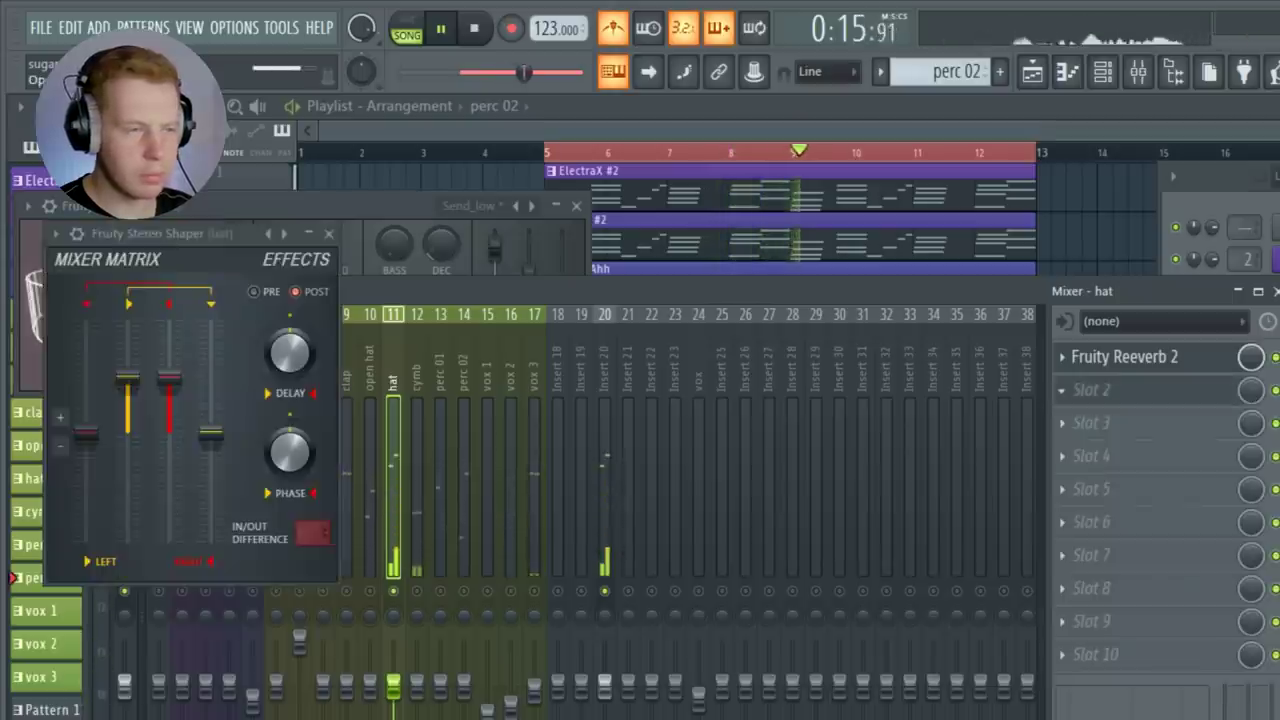
{"action": "right_click", "coordinate": [291, 234]}
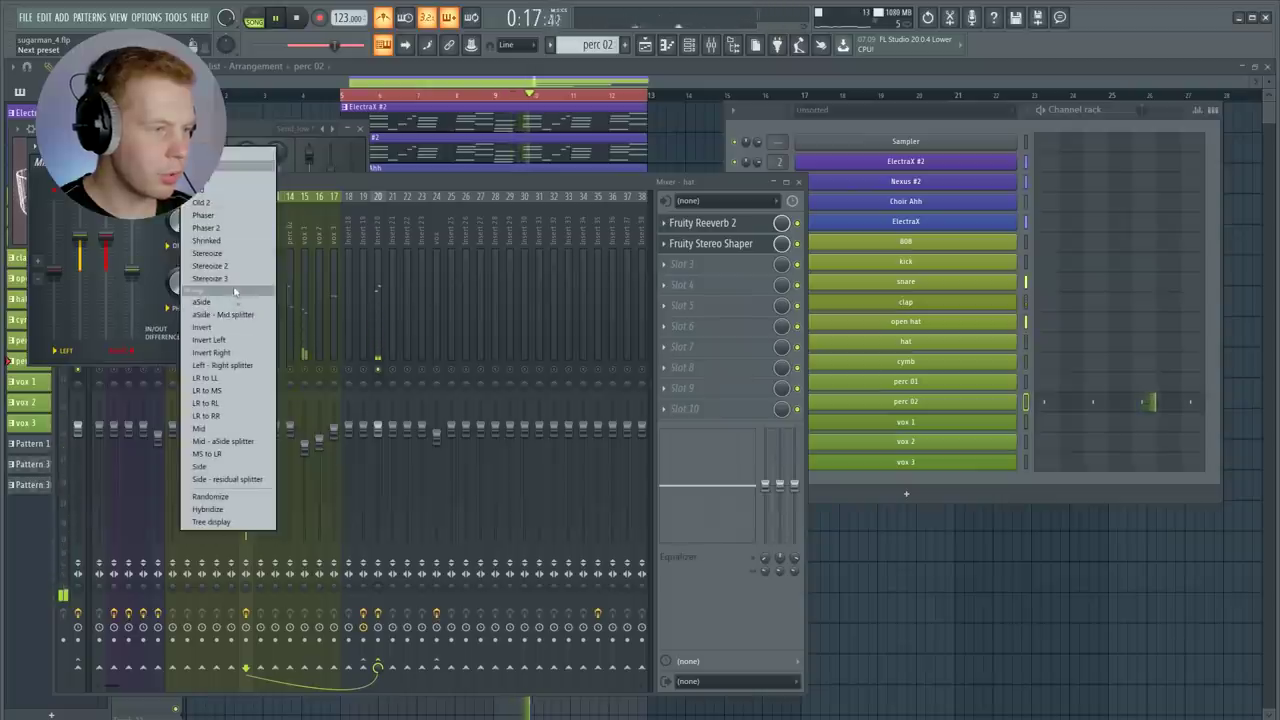
{"action": "left_click", "coordinate": [234, 267]}
{"action": "left_click_drag", "start_coordinate": [266, 129], "coordinate": [393, 149]}
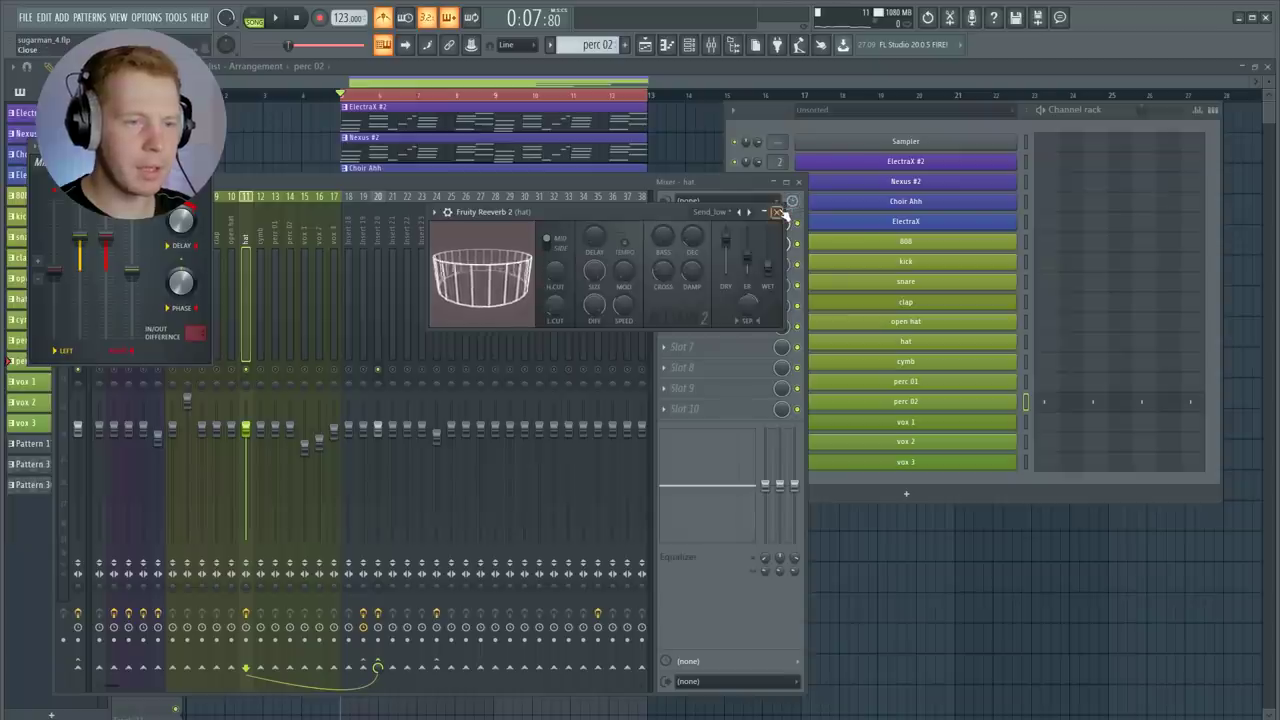
{"action": "left_click", "coordinate": [1074, 243]}
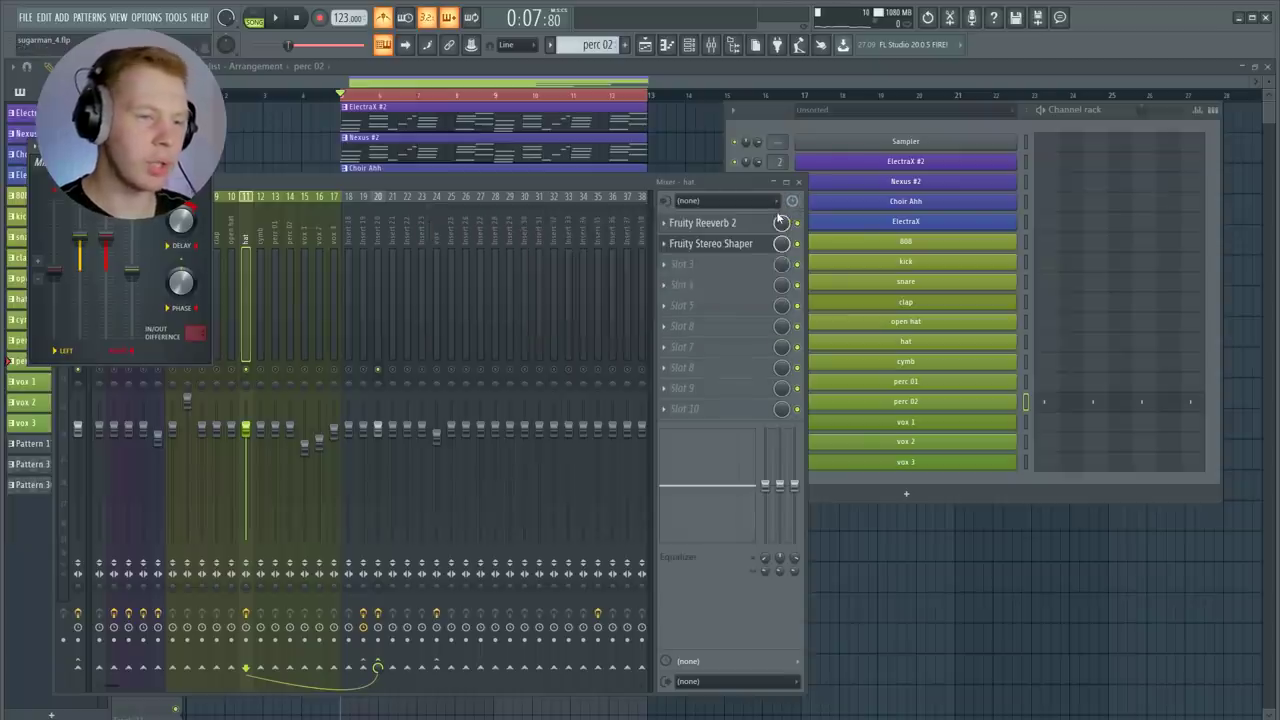
{"action": "left_click", "coordinate": [441, 186]}
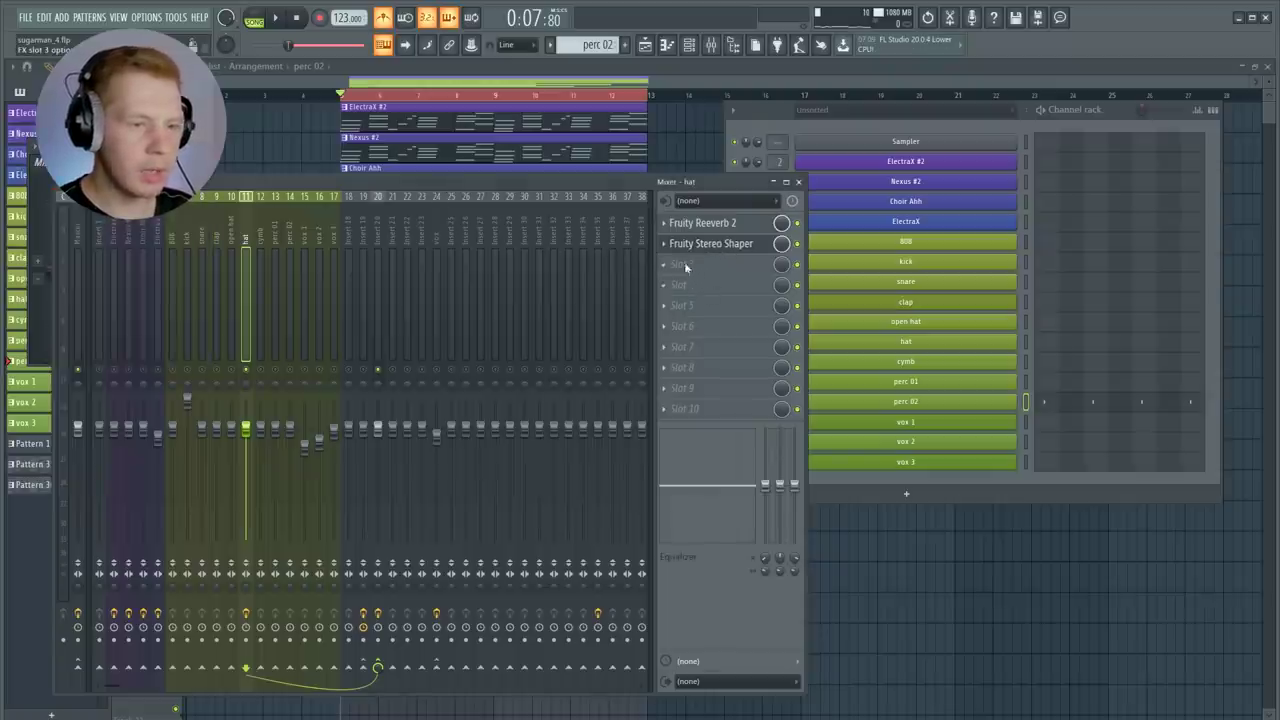
Add Fruity Parametric EQ 2 above the hat's Stereo Shaper with the 20Hz + 18kHz cut preset and raise its low-cut frequency
{"action": "left_click", "coordinate": [685, 266]}
{"action": "left_click", "coordinate": [993, 314]}
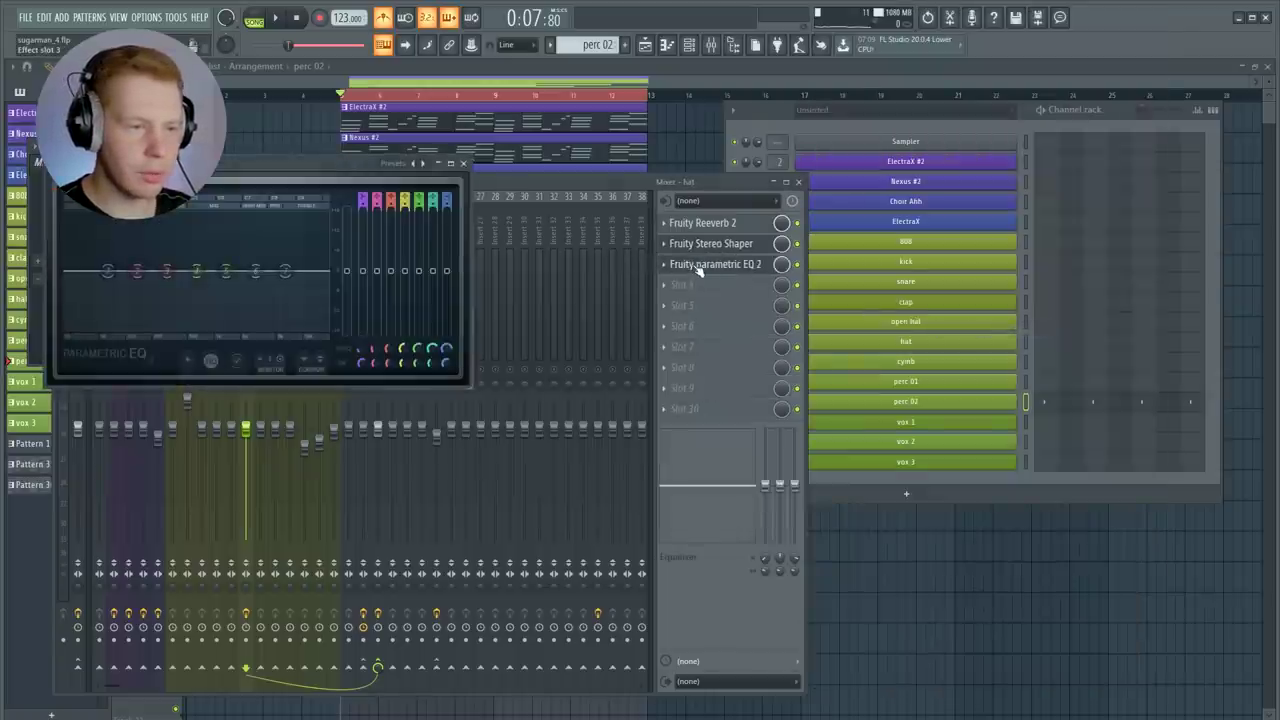
{"action": "left_click", "coordinate": [418, 183]}
{"action": "left_click", "coordinate": [485, 230]}
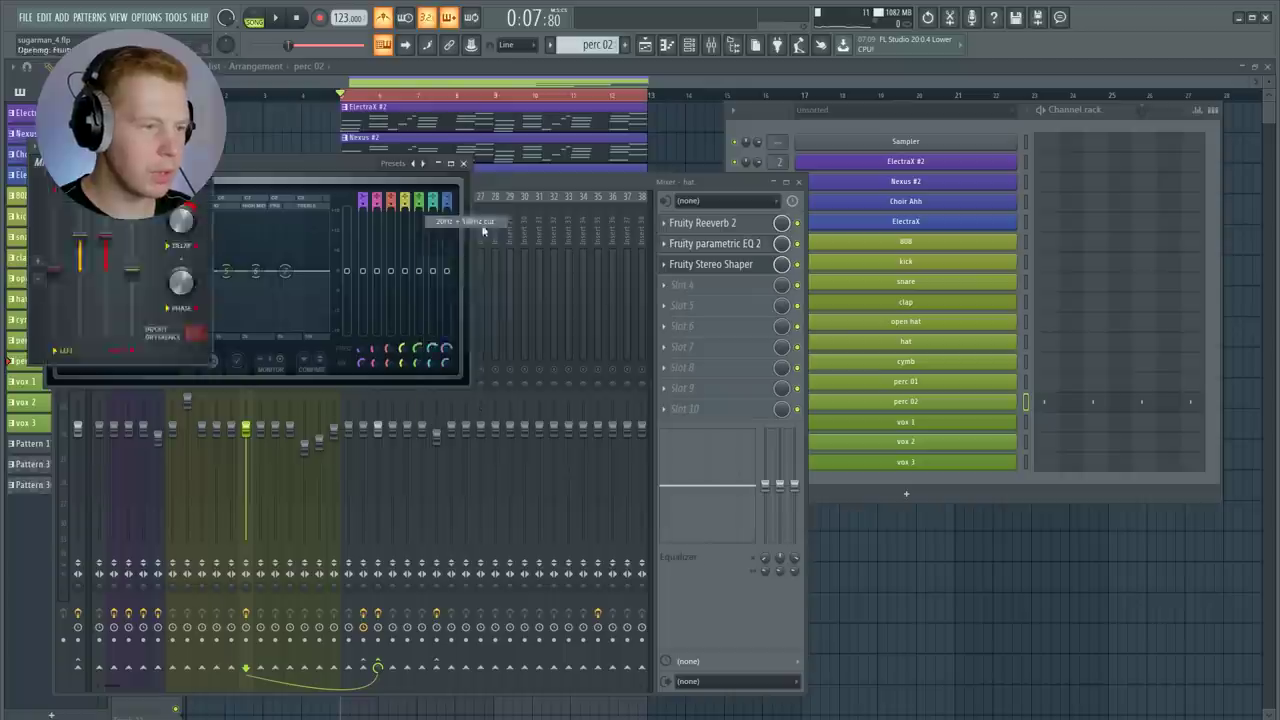
{"action": "key", "text": "space"}
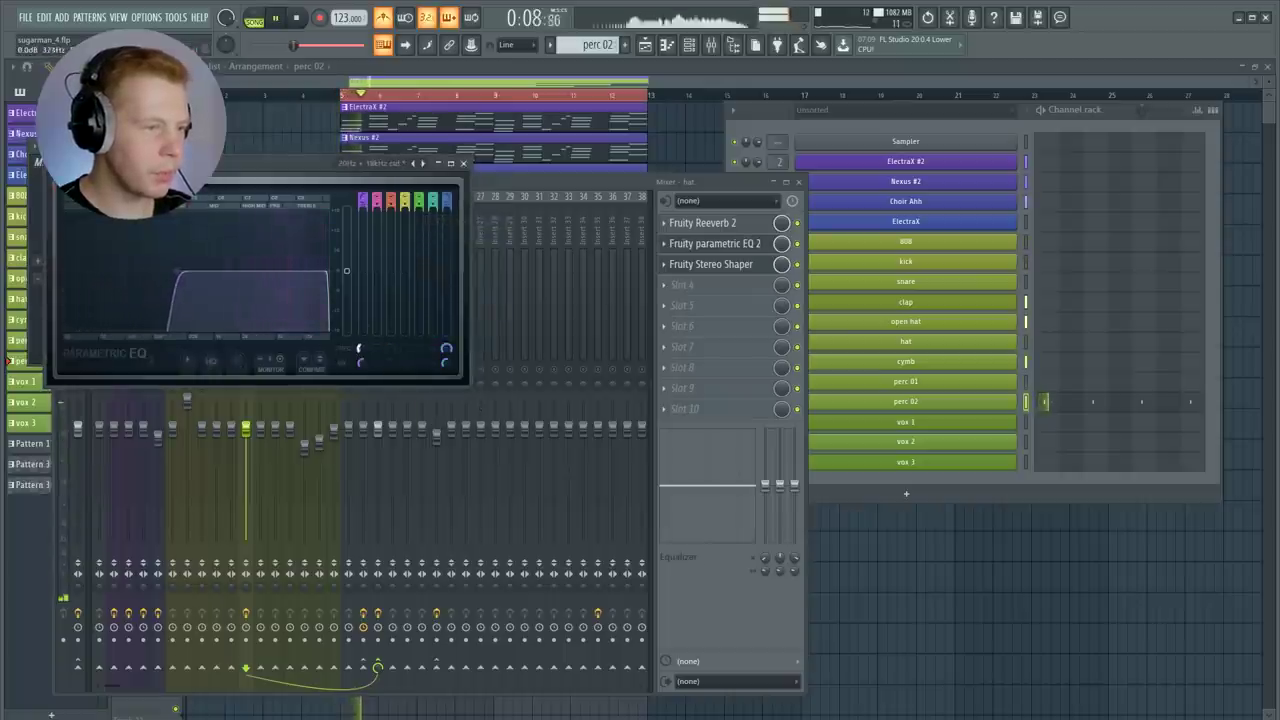
{"action": "key", "text": "space"}
Load Fruity Stereo Shaper in the open hat track's first effect slot with the Stereoize 2 preset and close its window
{"action": "left_click", "coordinate": [563, 188]}
{"action": "left_click", "coordinate": [217, 246]}
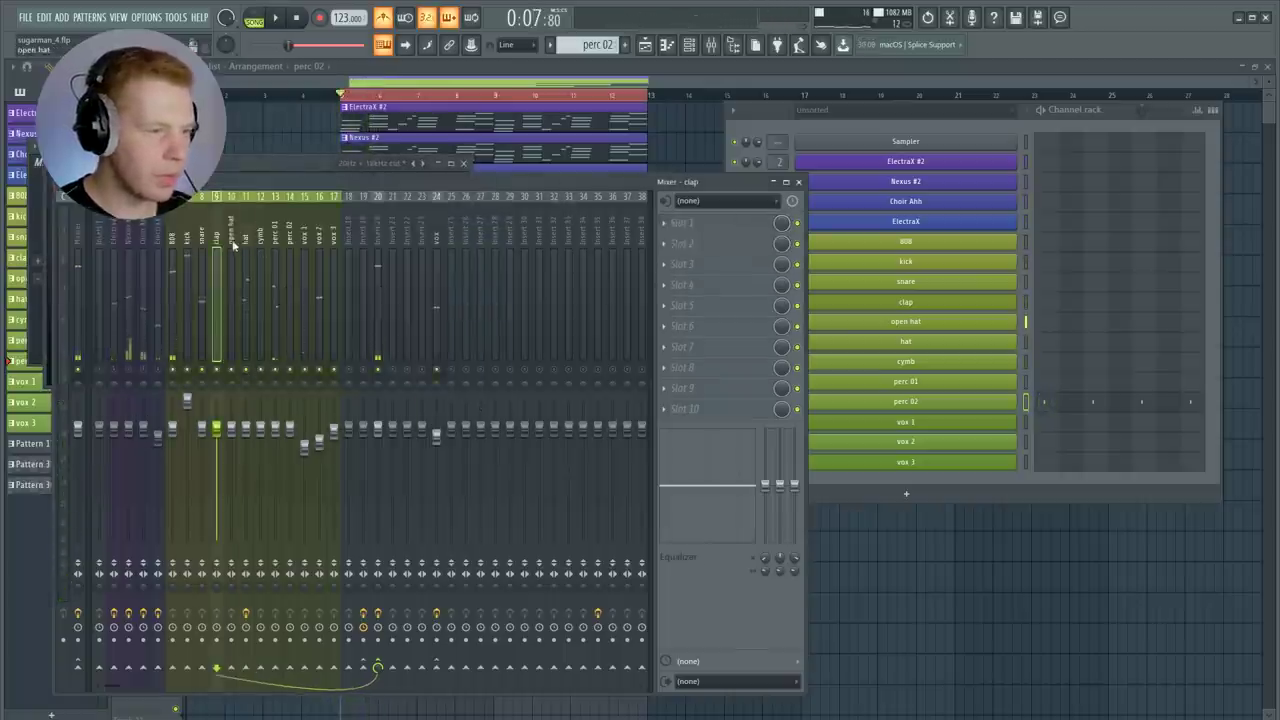
{"action": "left_click", "coordinate": [233, 245]}
{"action": "left_click", "coordinate": [690, 222]}
{"action": "mouse_move", "coordinate": [690, 240]}
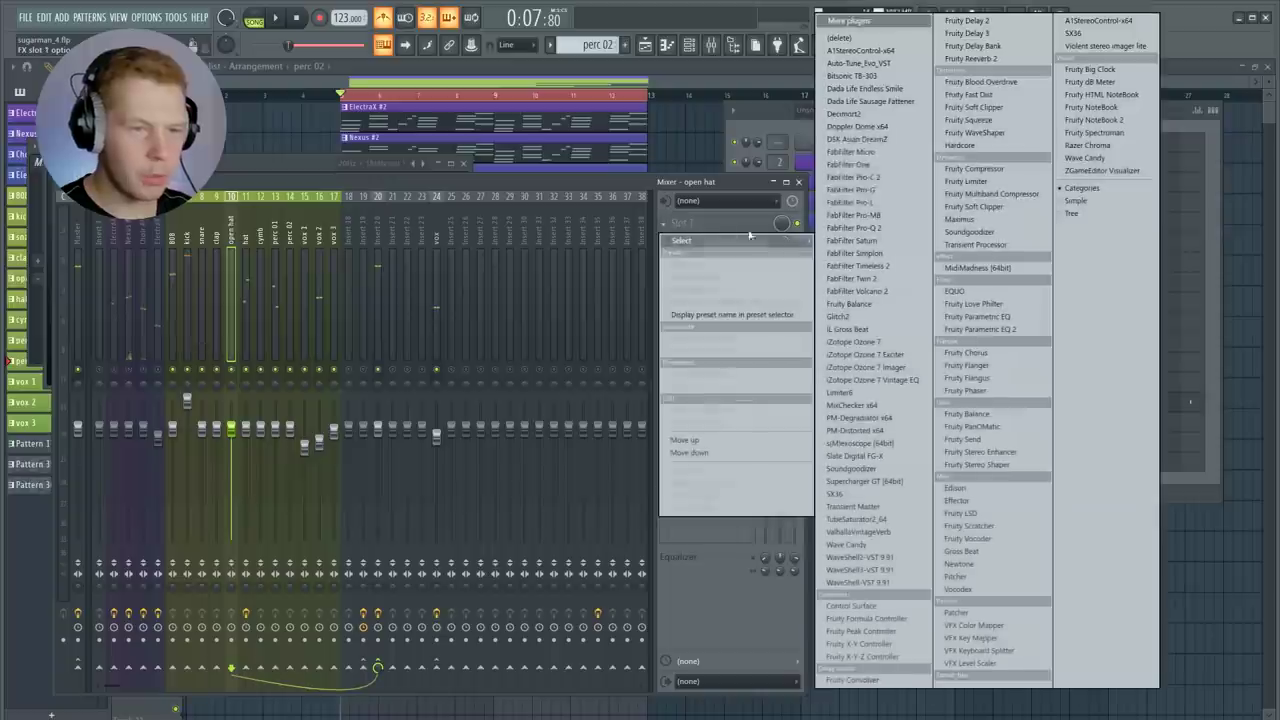
{"action": "left_click", "coordinate": [985, 465]}
{"action": "right_click", "coordinate": [264, 234]}
{"action": "left_click", "coordinate": [349, 357]}
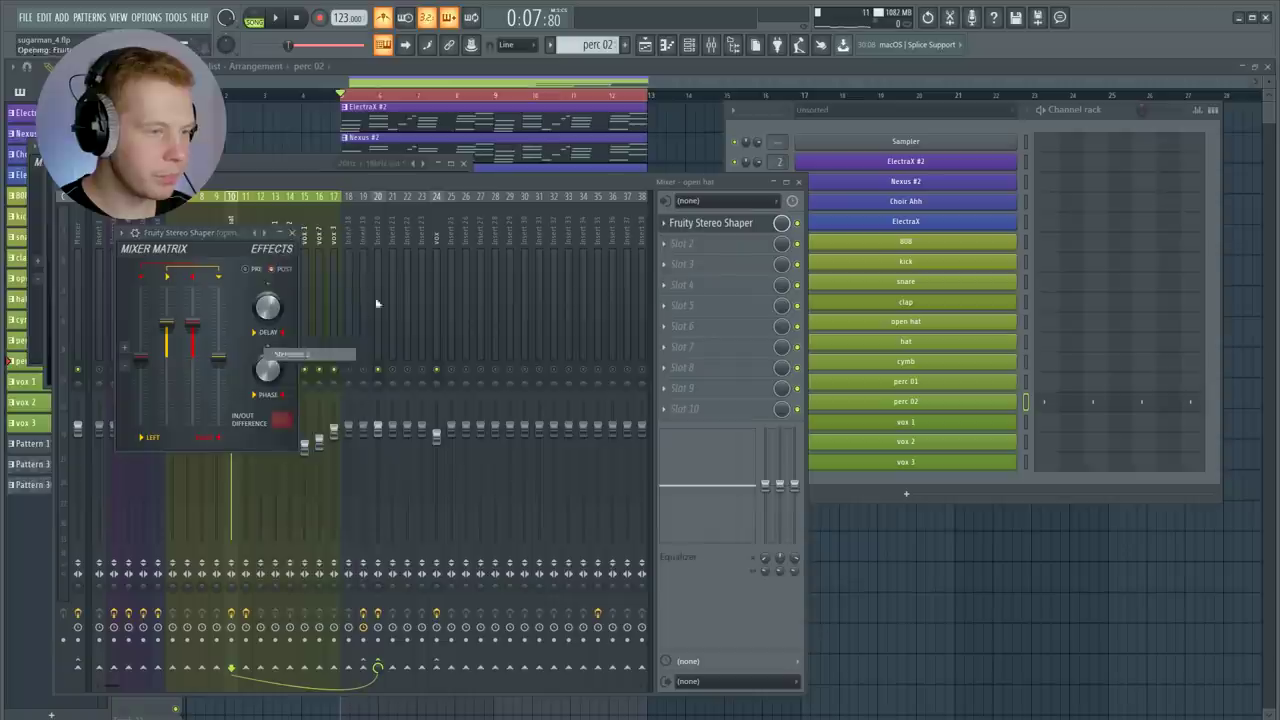
{"action": "left_click", "coordinate": [366, 190]}
Rebalance the mixer during playback: raise the clap fader and lower the 808, snare, open hat, hat and melody bus faders
{"action": "key", "text": "space"}
{"action": "left_click_drag", "start_coordinate": [218, 428], "coordinate": [218, 414]}
{"action": "key", "text": "space"}
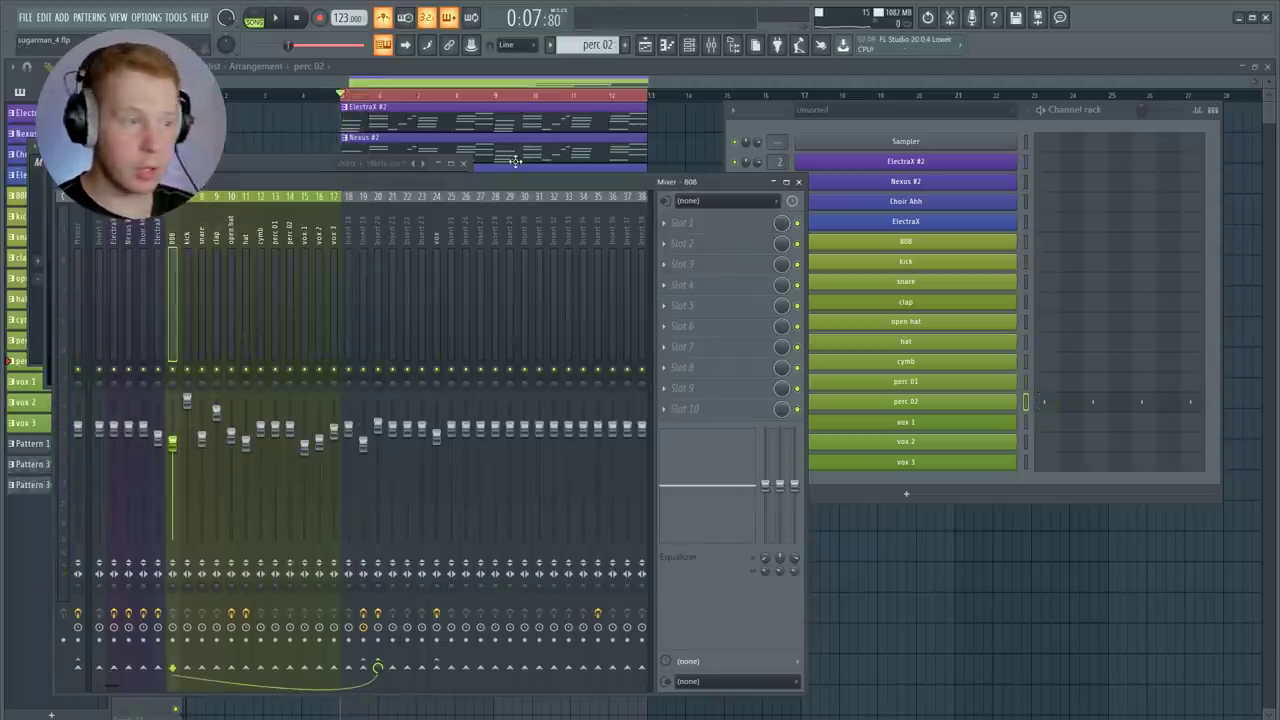
{"action": "key", "text": "space"}
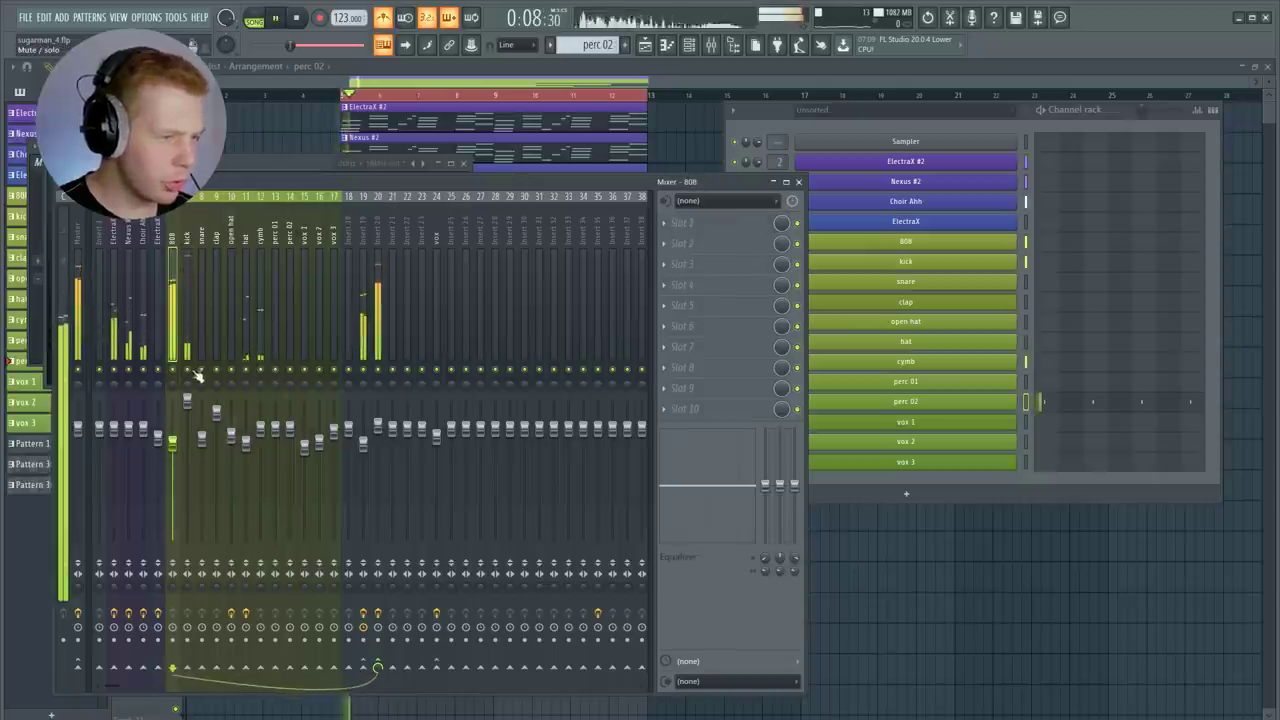
{"action": "key", "text": "space"}
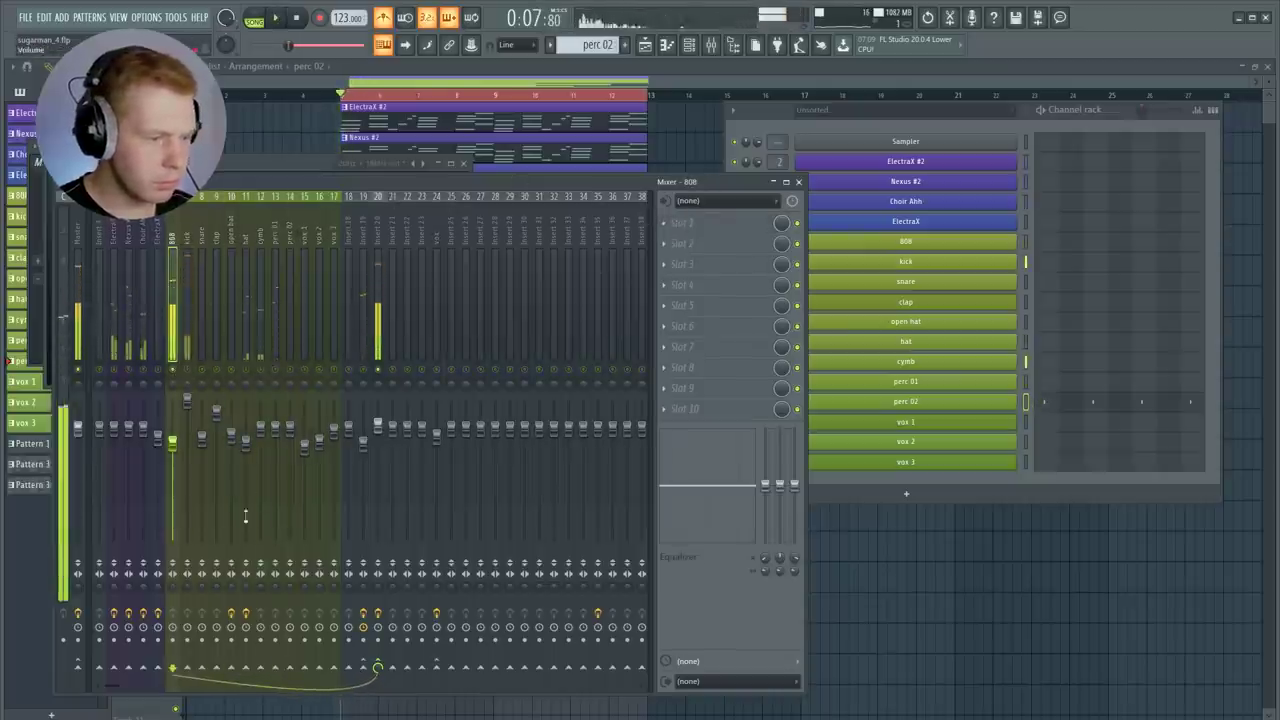
Load Fruity Parametric EQ 2 in the 808 track's first effect slot with the kick - 808 preset
{"action": "left_click", "coordinate": [684, 222]}
{"action": "left_click", "coordinate": [588, 196]}
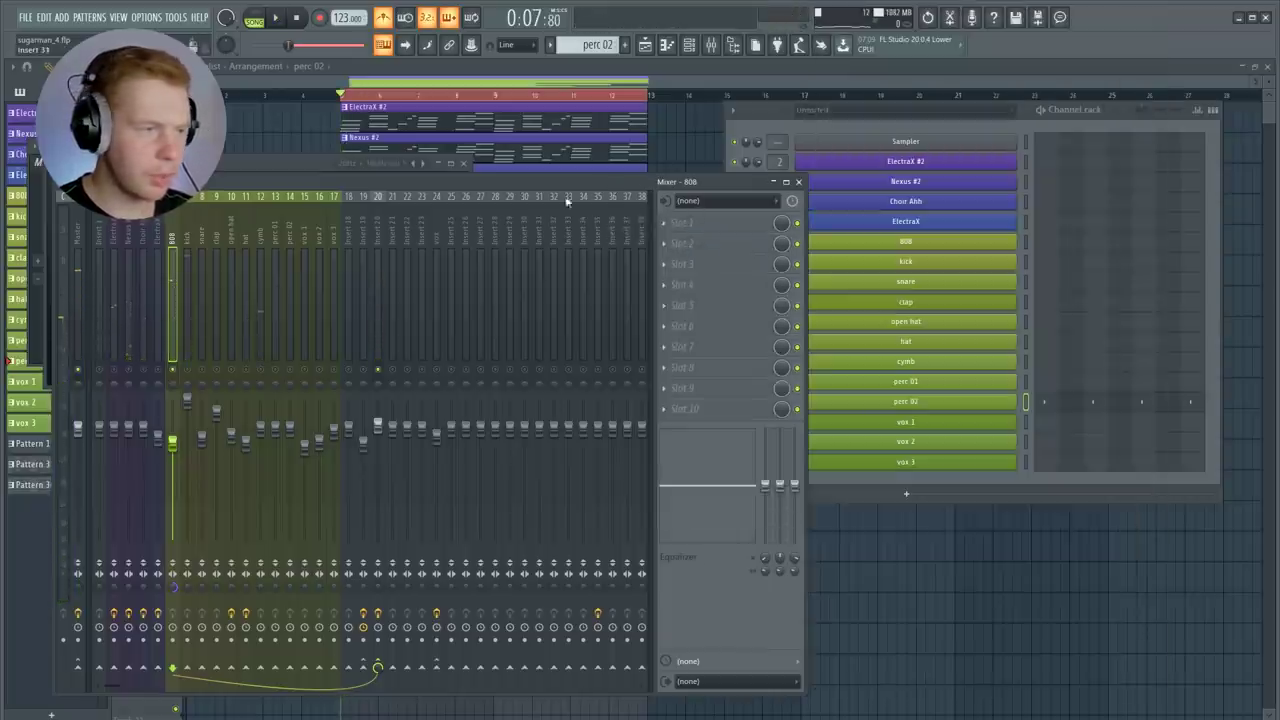
{"action": "left_click", "coordinate": [684, 222]}
{"action": "left_click", "coordinate": [990, 329]}
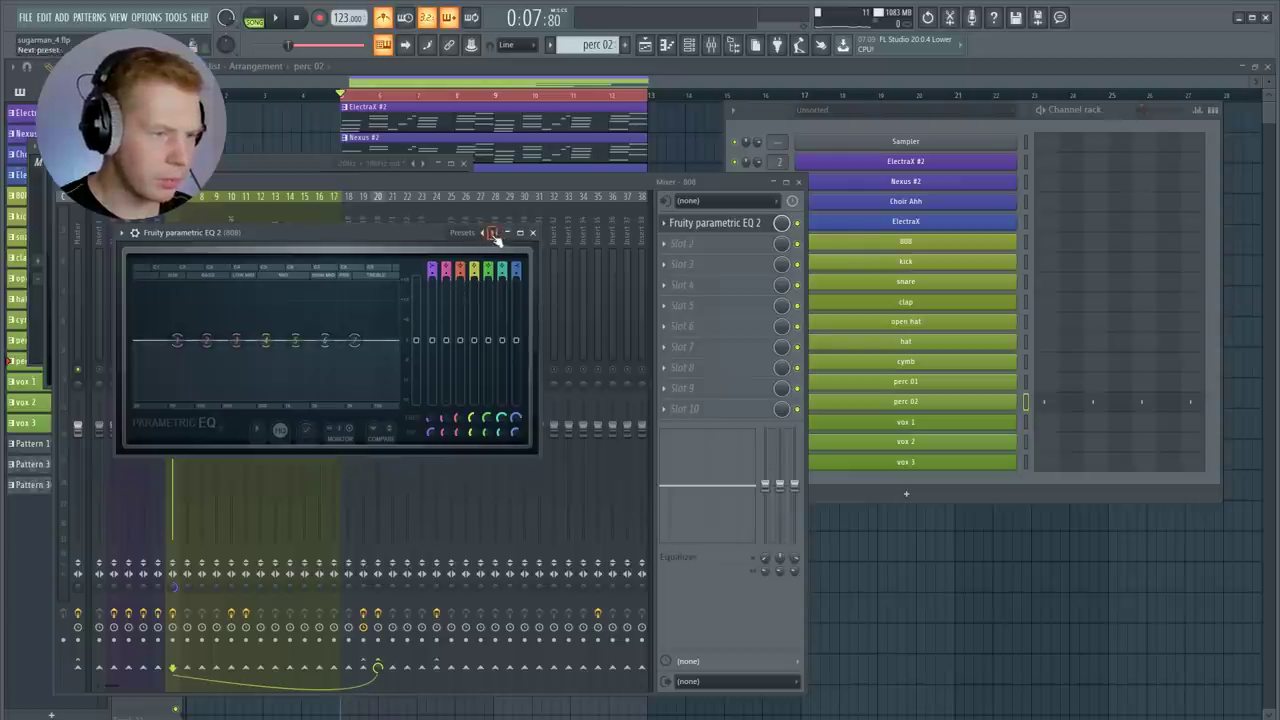
{"action": "left_click", "coordinate": [492, 233]}
Start playback, close the 808's EQ and readjust the clap and open hat faders
{"action": "key", "text": "space"}
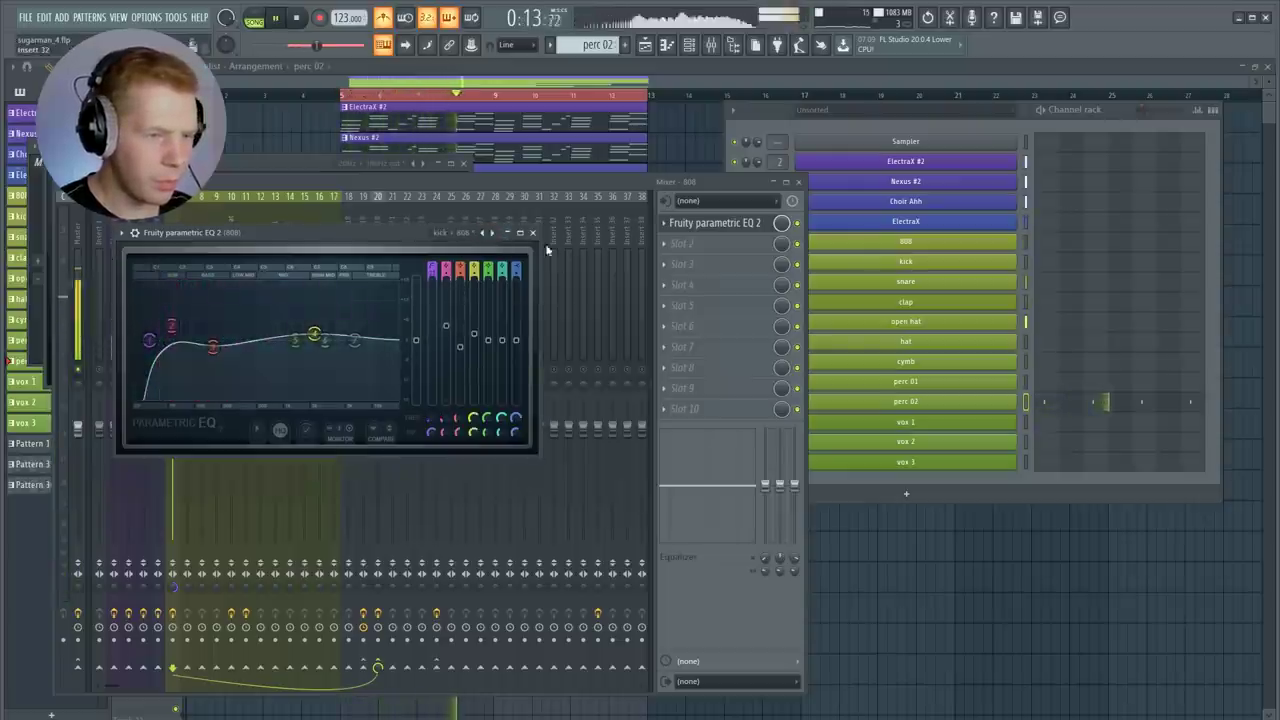
{"action": "left_click", "coordinate": [532, 233]}
{"action": "left_click", "coordinate": [218, 397]}
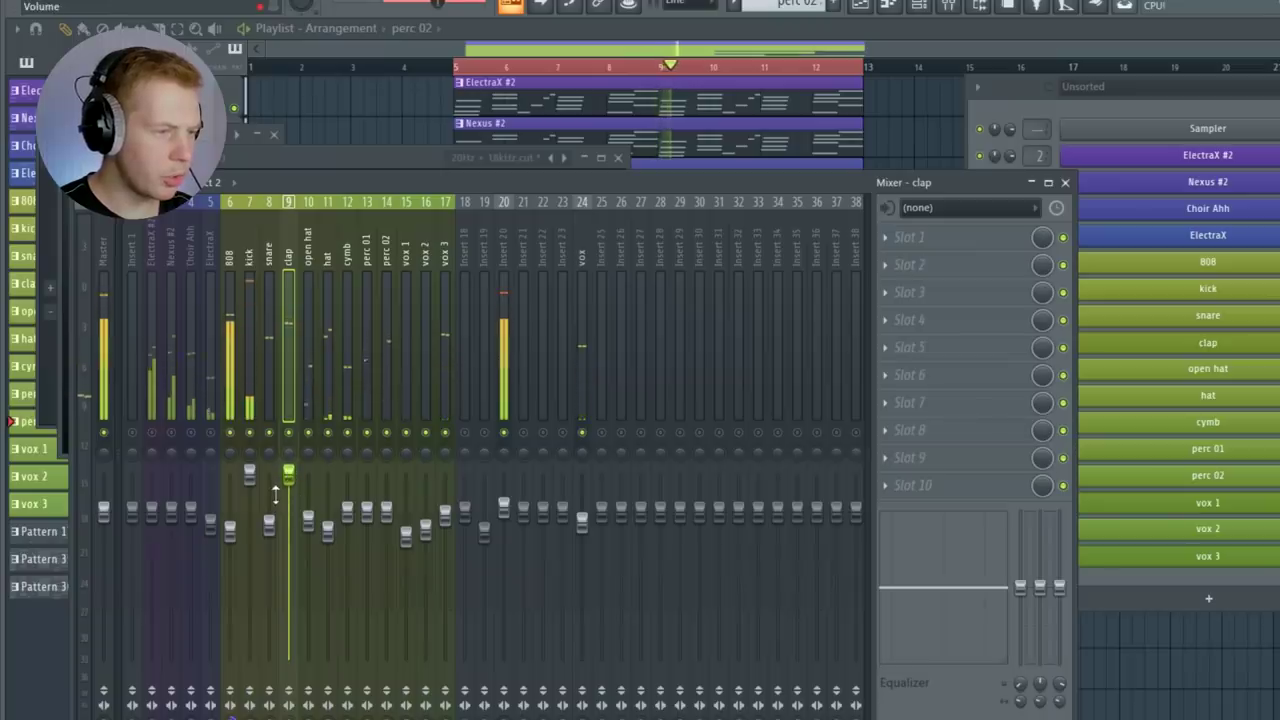
{"action": "left_click_drag", "start_coordinate": [286, 484], "coordinate": [308, 508]}
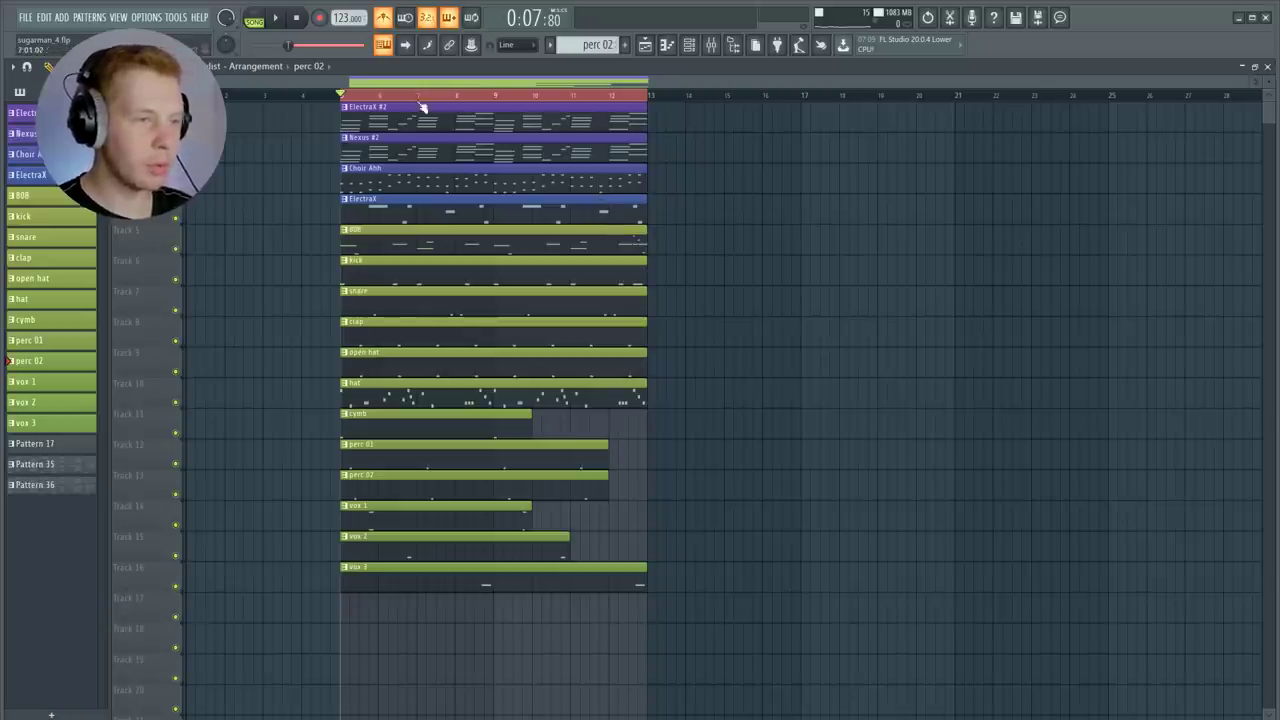
Clear the playlist's time selection, move the ElectraX and Nexus clips to bar 1, and the choir and drum-to-vox clips to bar 9
{"action": "left_click", "coordinate": [422, 98], "text": "ctrl"}
{"action": "left_click_drag", "start_coordinate": [416, 112], "coordinate": [262, 112]}
{"action": "left_click_drag", "start_coordinate": [402, 143], "coordinate": [248, 143]}
{"action": "left_click_drag", "start_coordinate": [396, 174], "coordinate": [553, 174]}
{"action": "left_click_drag", "start_coordinate": [400, 205], "coordinate": [246, 205]}
{"action": "left_click_drag", "start_coordinate": [315, 236], "coordinate": [520, 582]}
{"action": "left_click_drag", "start_coordinate": [428, 256], "coordinate": [582, 256]}
Copy the ElectraX and Nexus clips to bars 9 and 17 and the drum, 808 and vox clips to bar 17
{"action": "left_click_drag", "start_coordinate": [430, 215], "coordinate": [303, 120]}
{"action": "left_click_drag", "start_coordinate": [303, 146], "coordinate": [610, 146]}
{"action": "left_click_drag", "start_coordinate": [535, 114], "coordinate": [560, 150]}
{"action": "left_click_drag", "start_coordinate": [550, 120], "coordinate": [857, 120]}
{"action": "left_click_drag", "start_coordinate": [540, 207], "coordinate": [850, 207]}
{"action": "left_click_drag", "start_coordinate": [780, 236], "coordinate": [580, 582]}
{"action": "left_click_drag", "start_coordinate": [591, 251], "coordinate": [880, 251]}
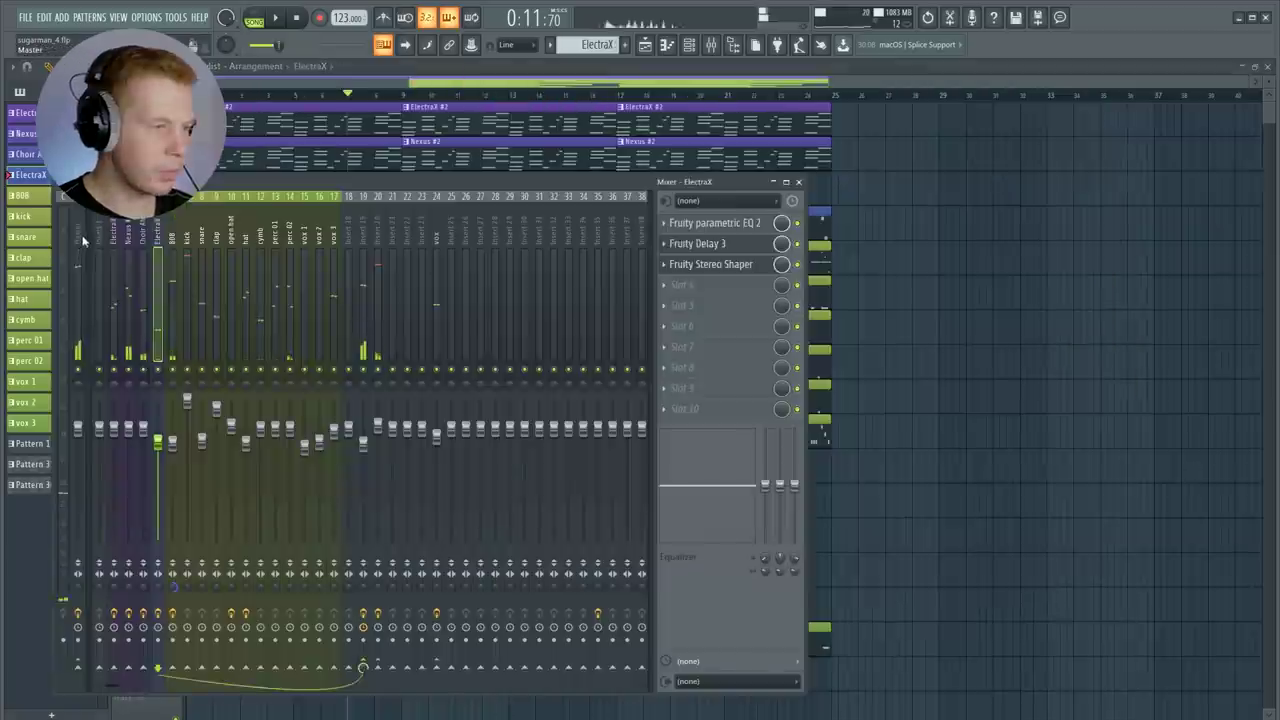
Open iZotope Ozone 7 on the master track and insert a Dynamic EQ module between Dynamics and the Maximizer
{"action": "left_click", "coordinate": [82, 242]}
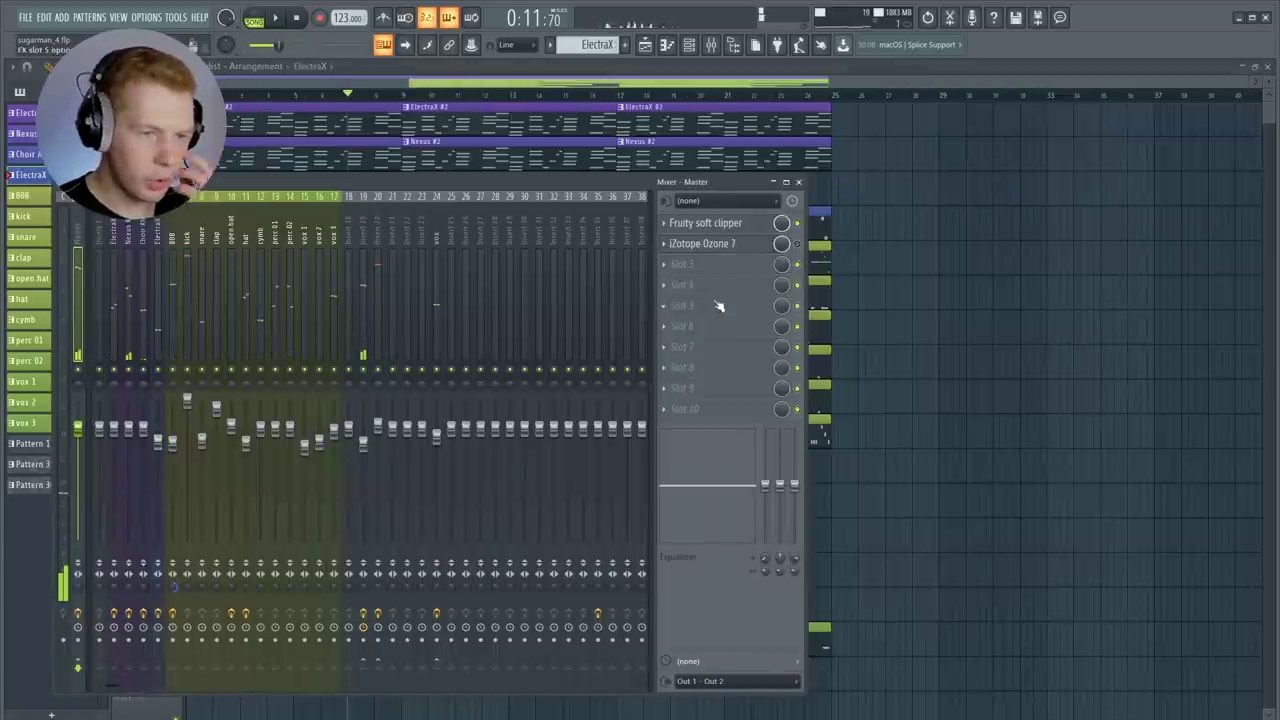
{"action": "left_click", "coordinate": [716, 248]}
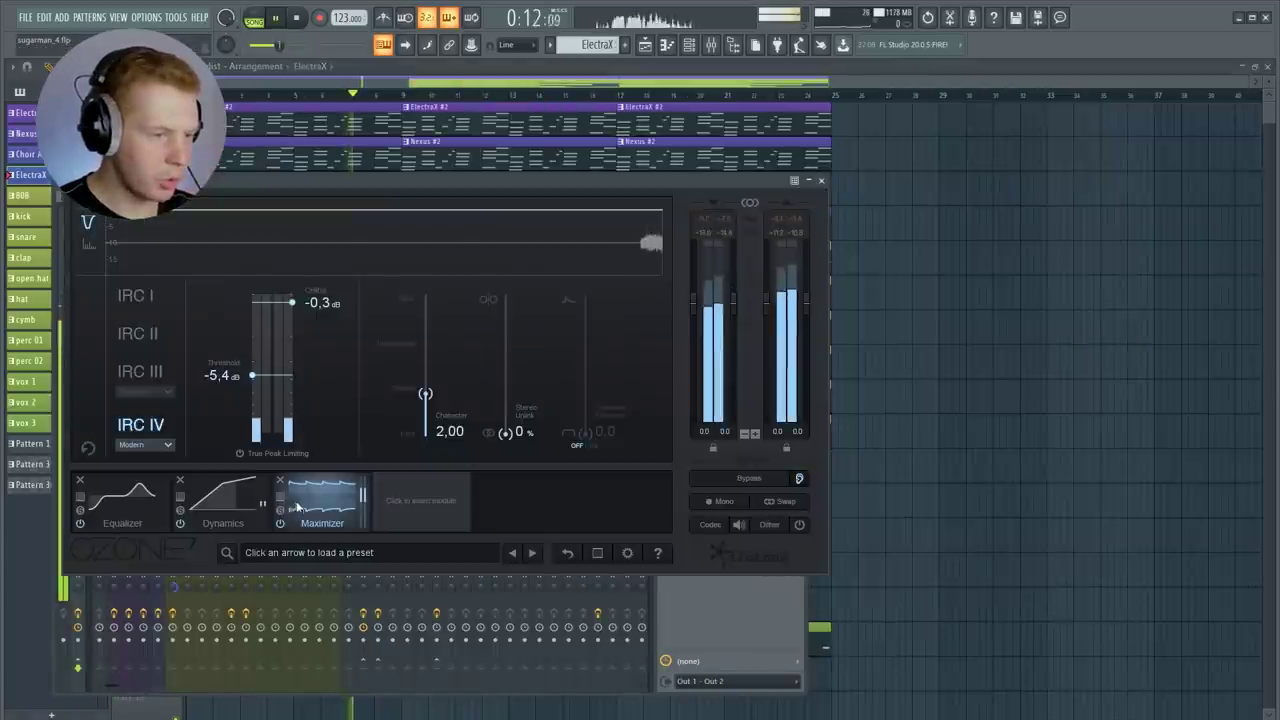
{"action": "left_click", "coordinate": [230, 500]}
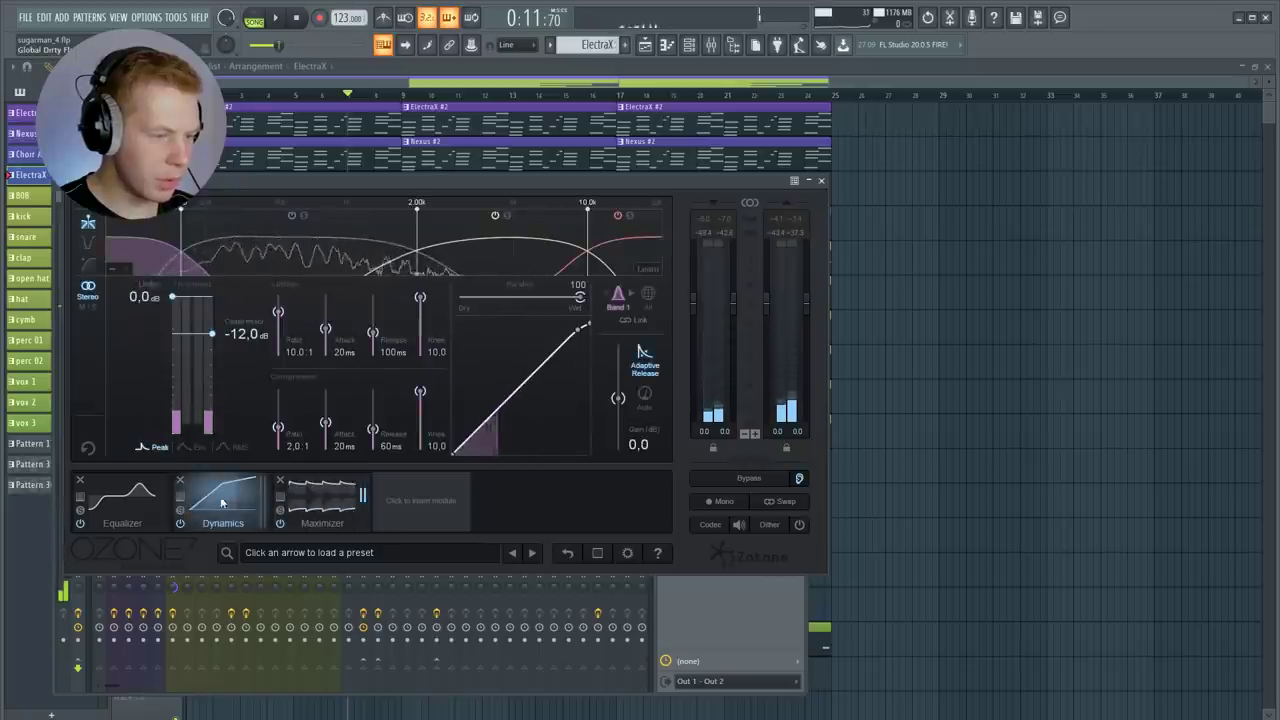
{"action": "left_click", "coordinate": [421, 500]}
{"action": "left_click", "coordinate": [508, 325]}
{"action": "left_click_drag", "start_coordinate": [421, 500], "coordinate": [330, 495]}
Add Vintage EQ and Imager modules before the Maximizer in the Ozone 7 chain and adjust their controls
{"action": "left_click", "coordinate": [280, 496]}
{"action": "left_click", "coordinate": [689, 397]}
{"action": "left_click", "coordinate": [110, 500]}
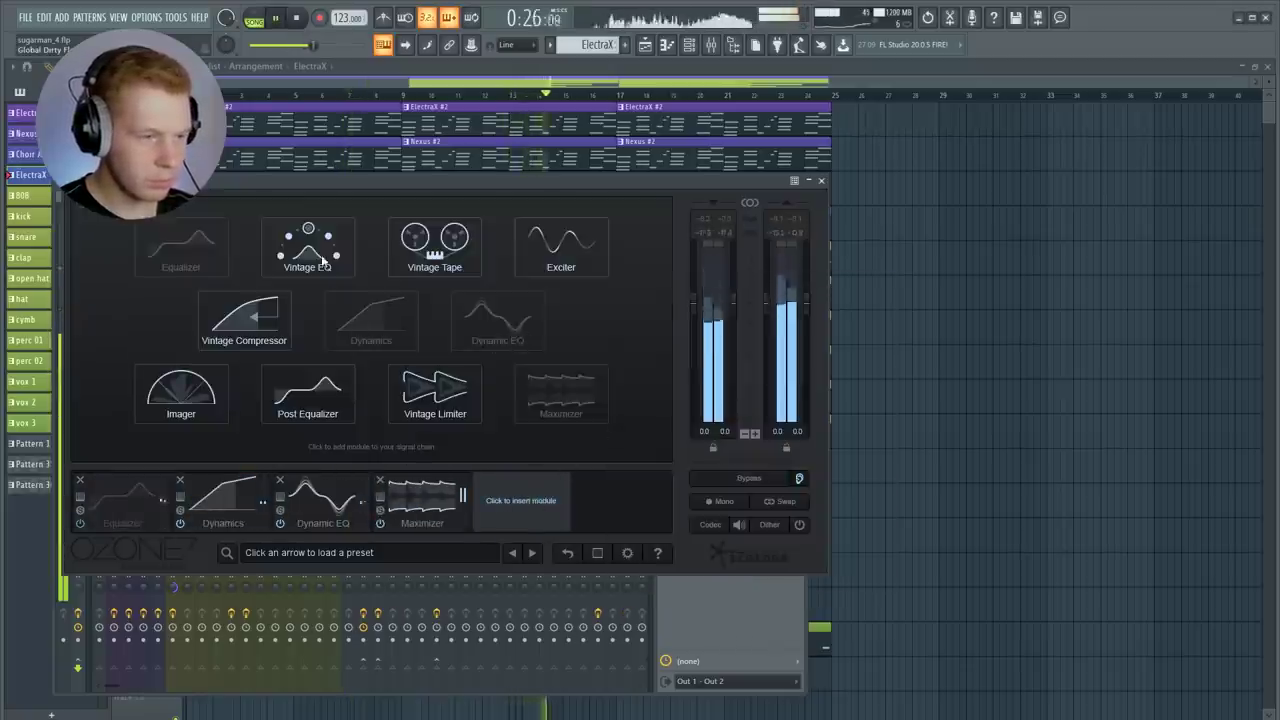
{"action": "left_click", "coordinate": [414, 250]}
{"action": "left_click", "coordinate": [293, 435]}
{"action": "left_click_drag", "start_coordinate": [474, 444], "coordinate": [474, 437]}
Toggle the Ozone Maximizer's True Peak Limiting, raise its threshold, and close the plugin and mixer
{"action": "left_click", "coordinate": [621, 500]}
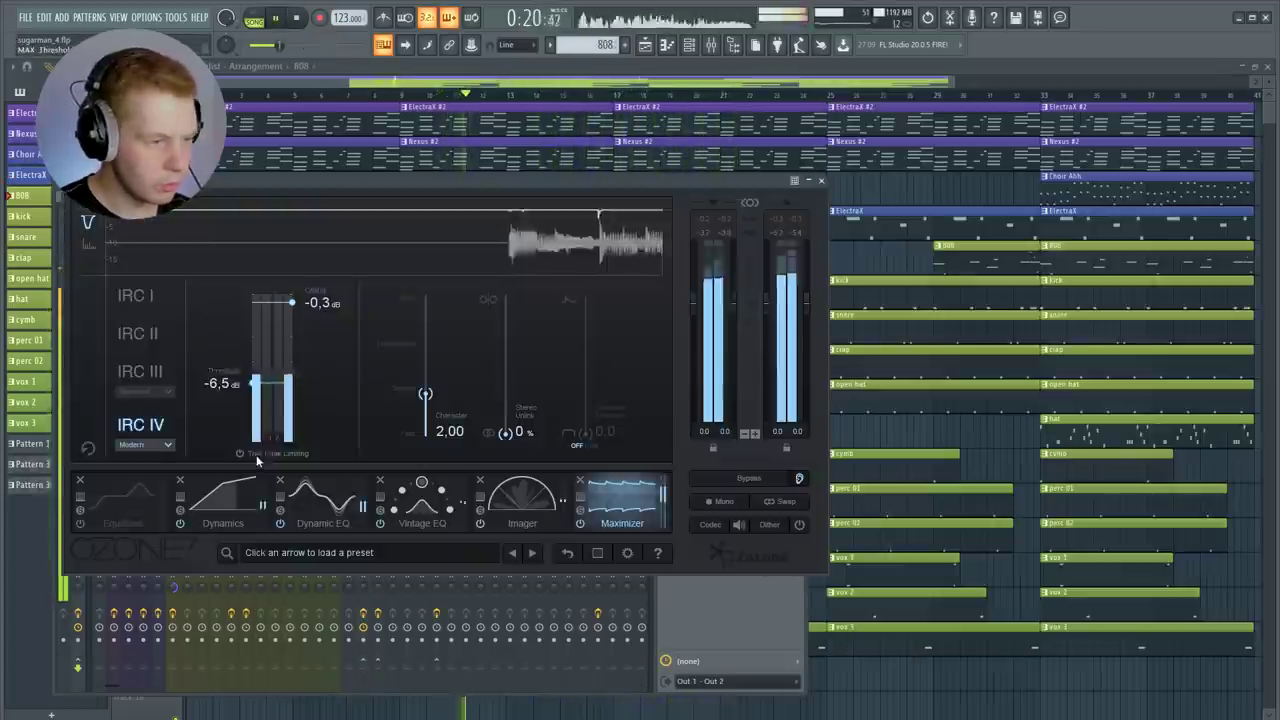
{"action": "left_click", "coordinate": [241, 454]}
{"action": "left_click_drag", "start_coordinate": [252, 383], "coordinate": [252, 357]}
{"action": "key", "text": "Escape"}
{"action": "key", "text": "Escape"}
{"action": "key", "text": "space"}
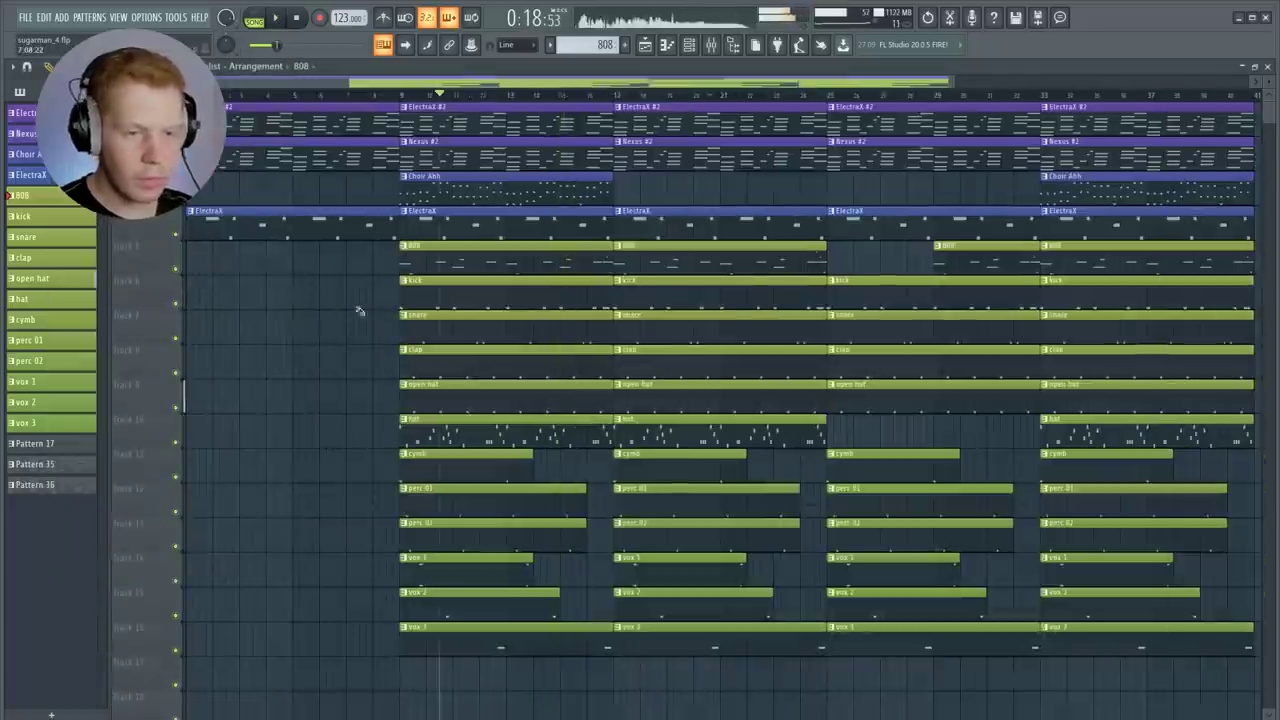
Return to the mixer, lower the perc 01, perc 02 and vox bus faders during playback, and close the mixer
{"action": "left_click", "coordinate": [713, 48]}
{"action": "left_click", "coordinate": [347, 241]}
{"action": "left_click", "coordinate": [319, 241]}
{"action": "key", "text": "space"}
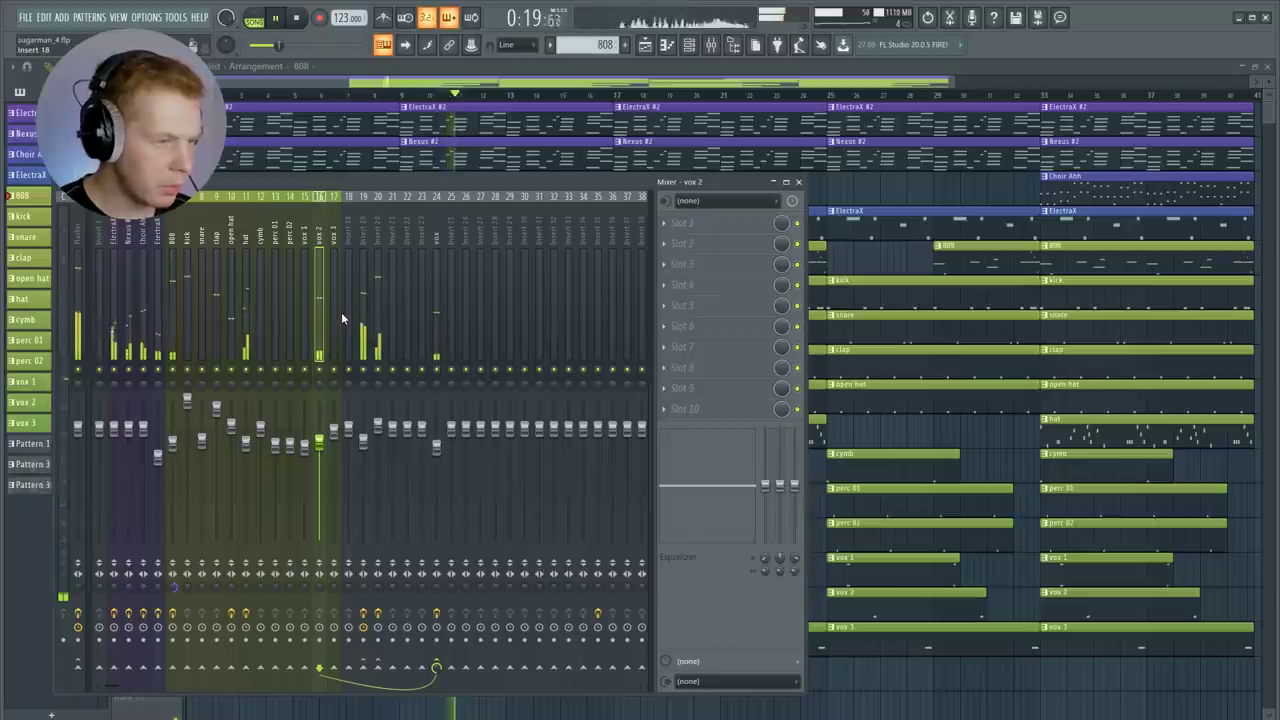
{"action": "left_click", "coordinate": [250, 250]}
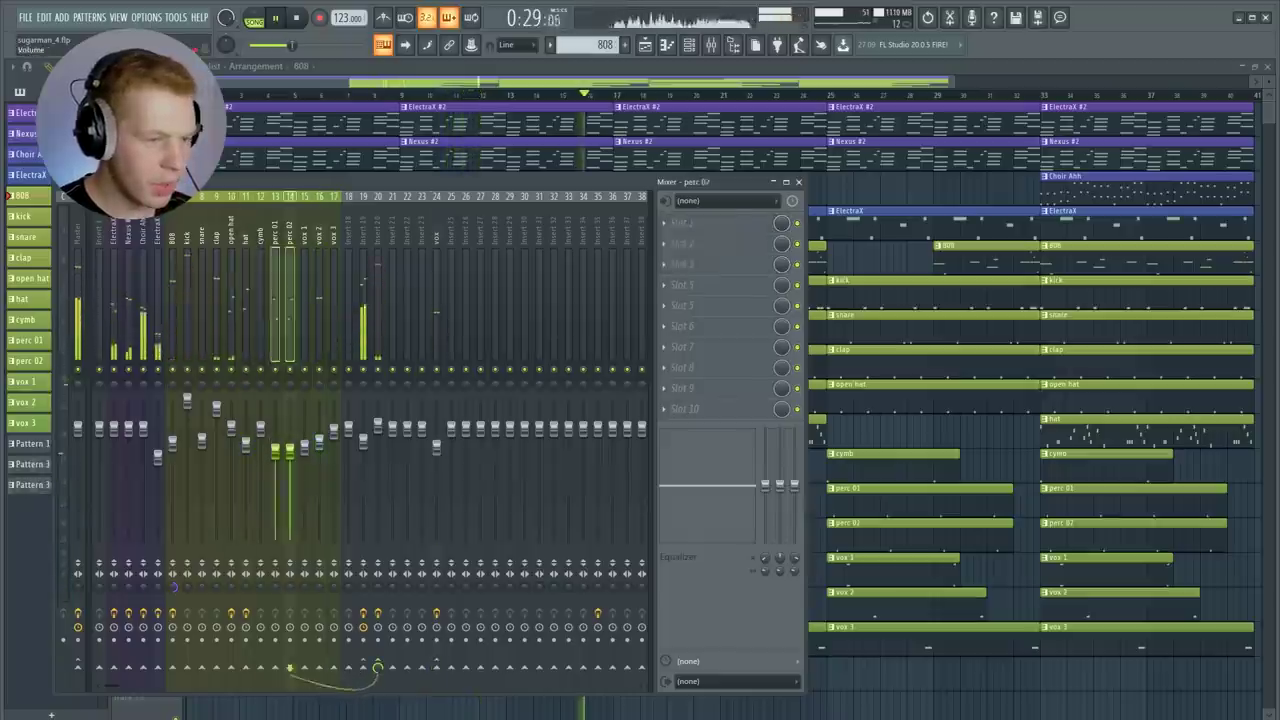
{"action": "left_click", "coordinate": [437, 455]}
{"action": "left_click", "coordinate": [799, 182]}
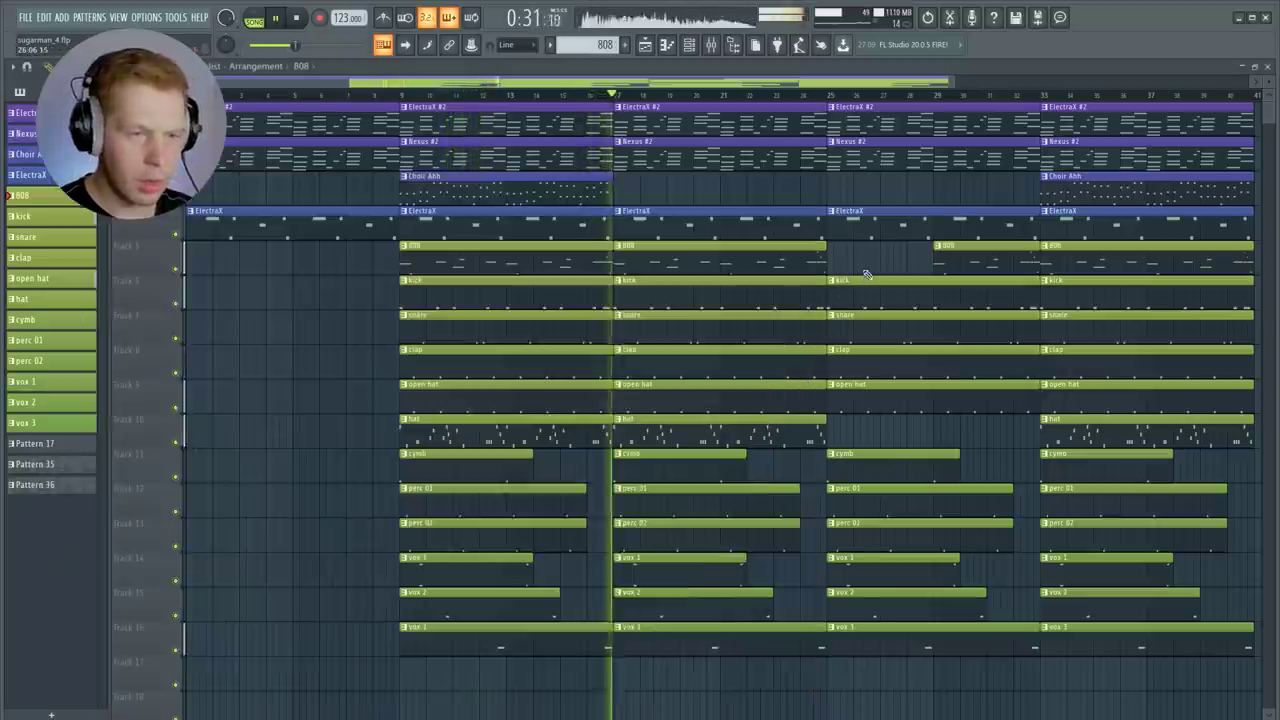